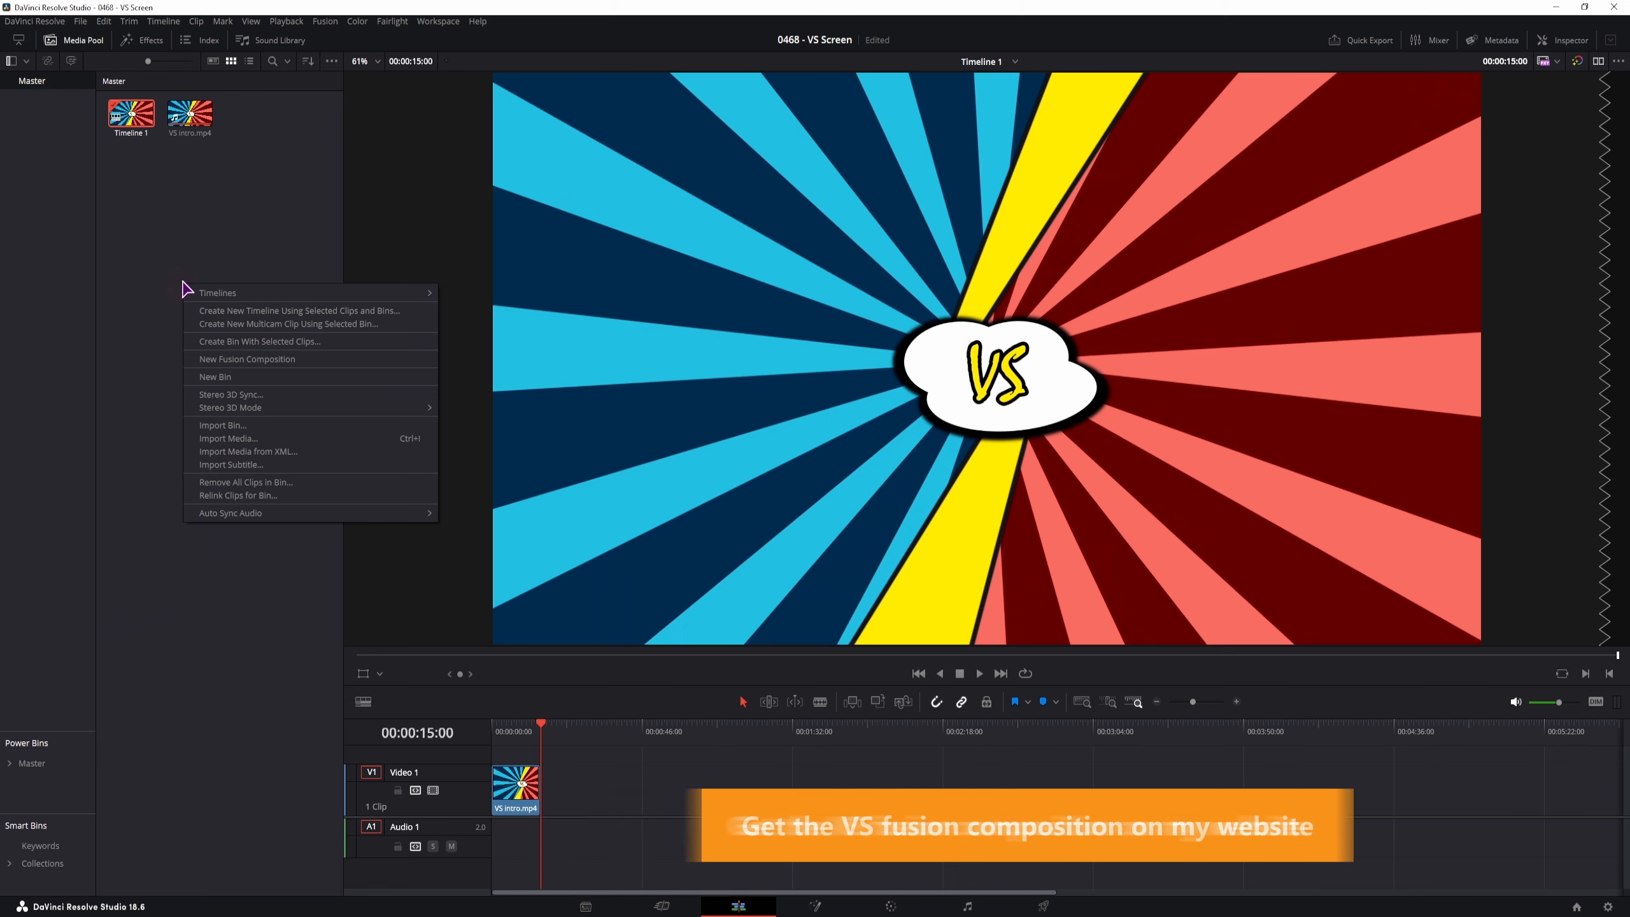
Create a new Fusion composition and place it on V1 after the VS intro
click(223, 360)
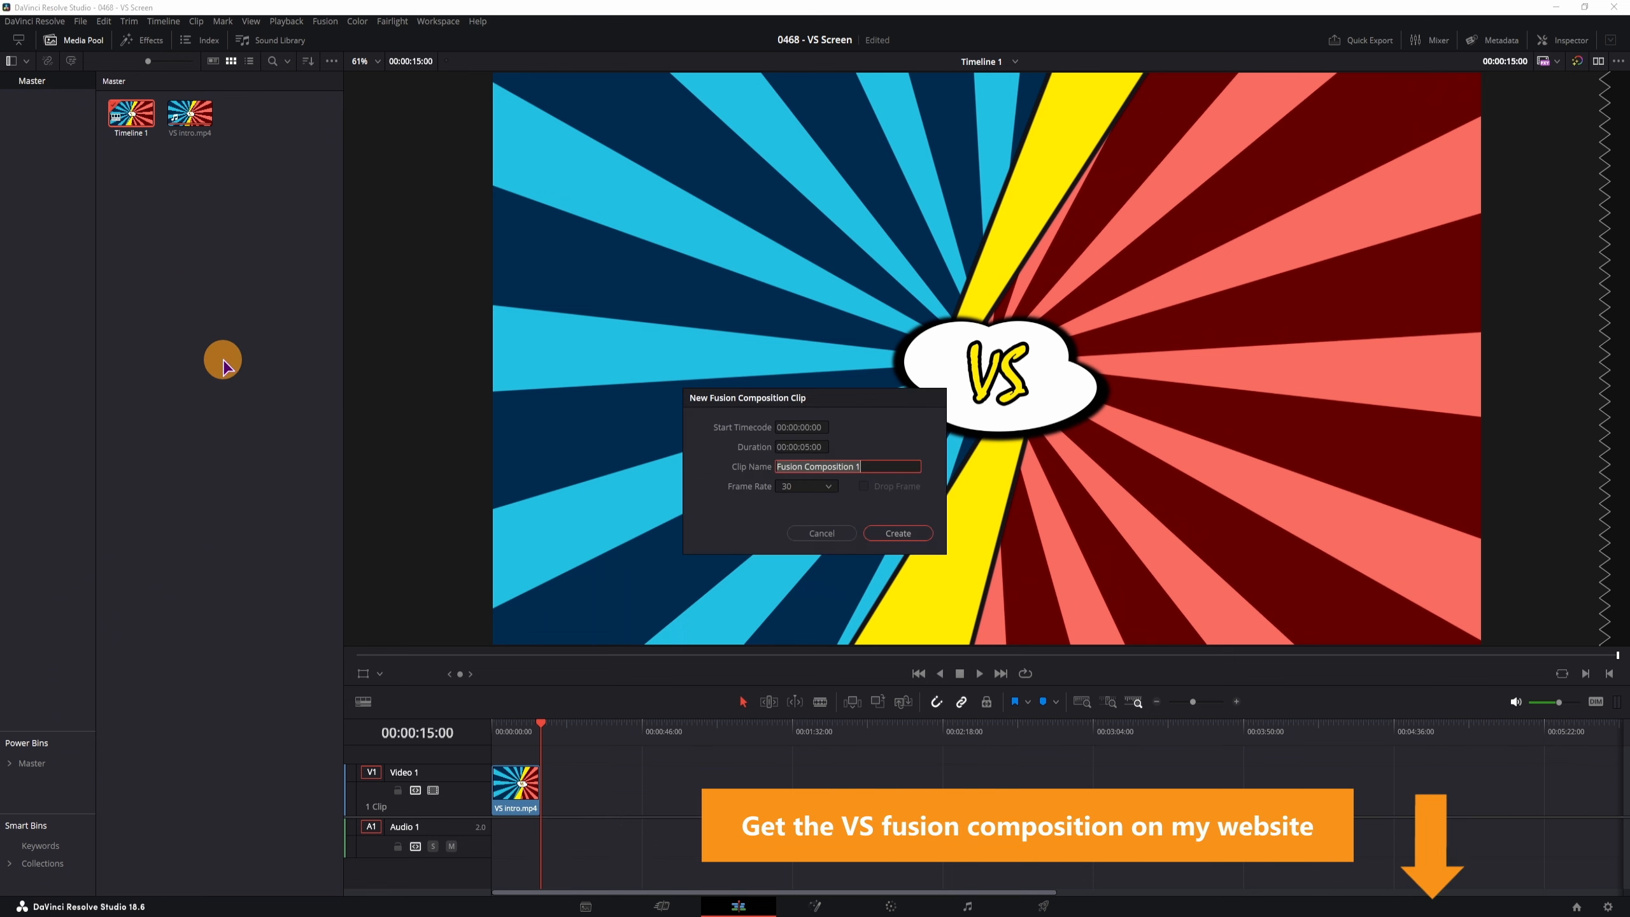
click(898, 533)
drag(132, 130, 616, 764)
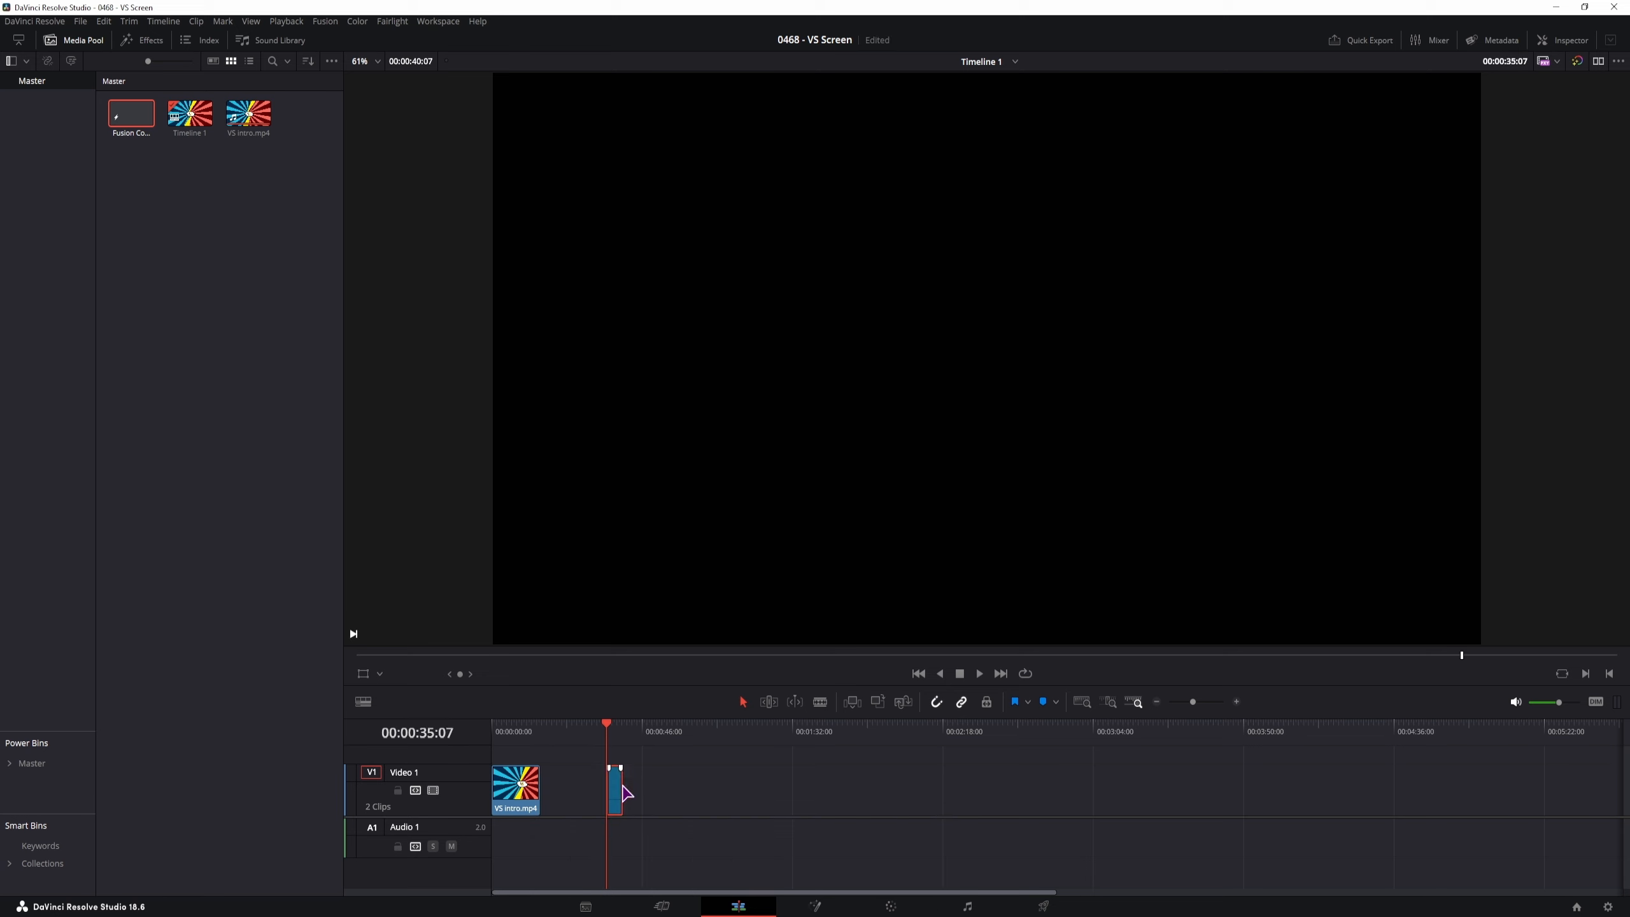
Extend Fusion Composition 1 to about 00:00:58 and open it on the Fusion page
scroll(763, 812, up, 8)
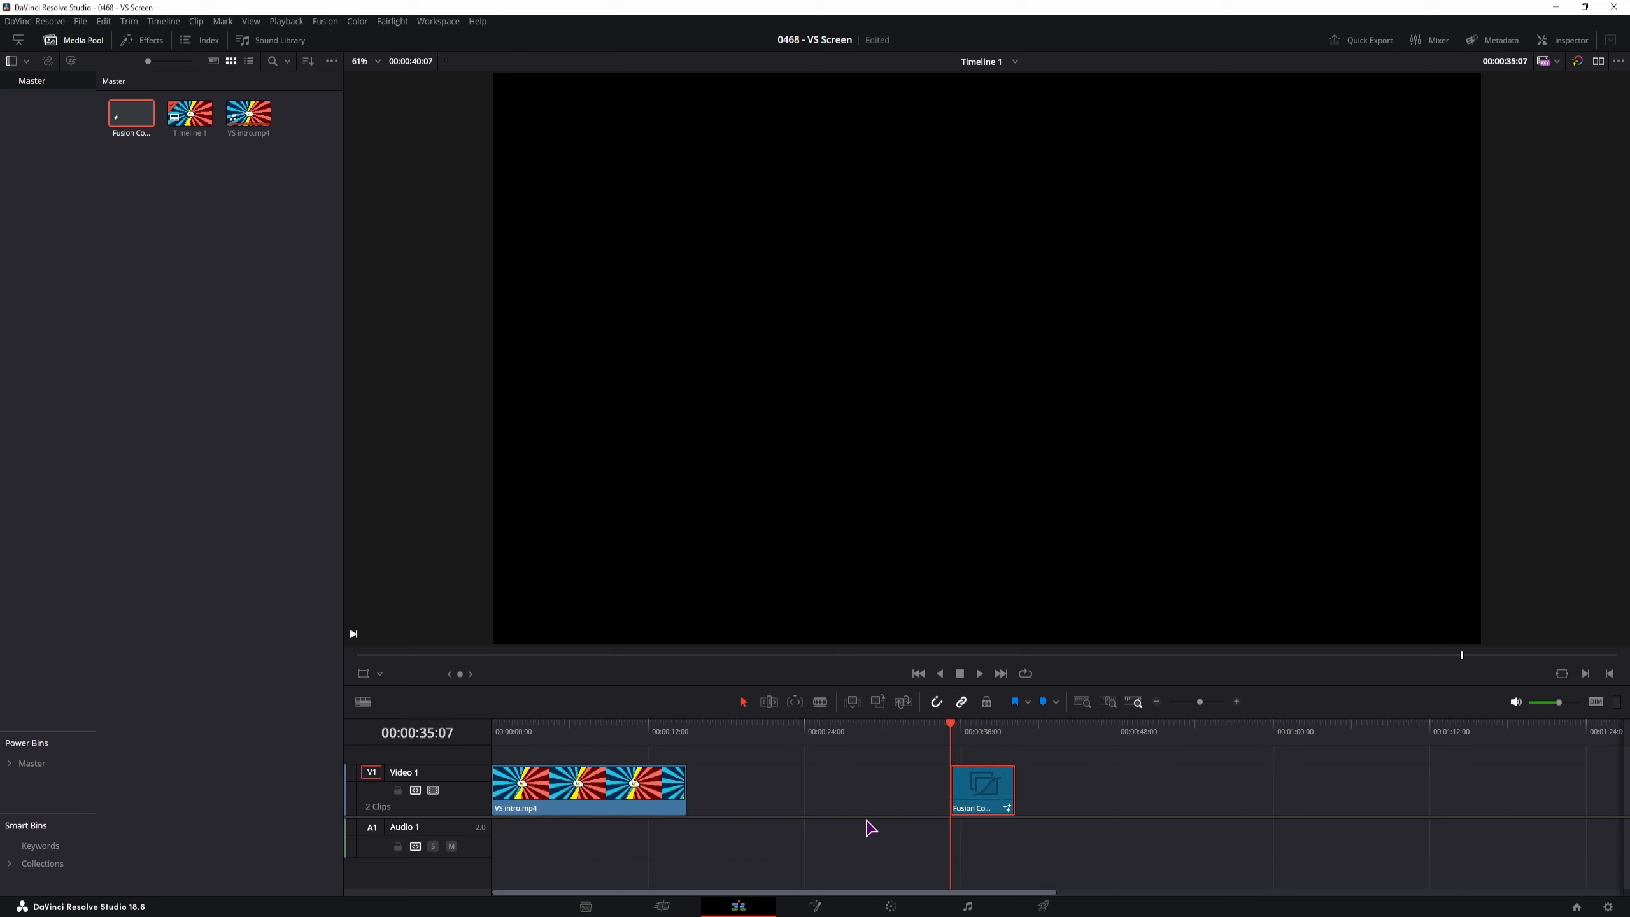
click(724, 796)
drag(724, 796, 1359, 780)
click(857, 783)
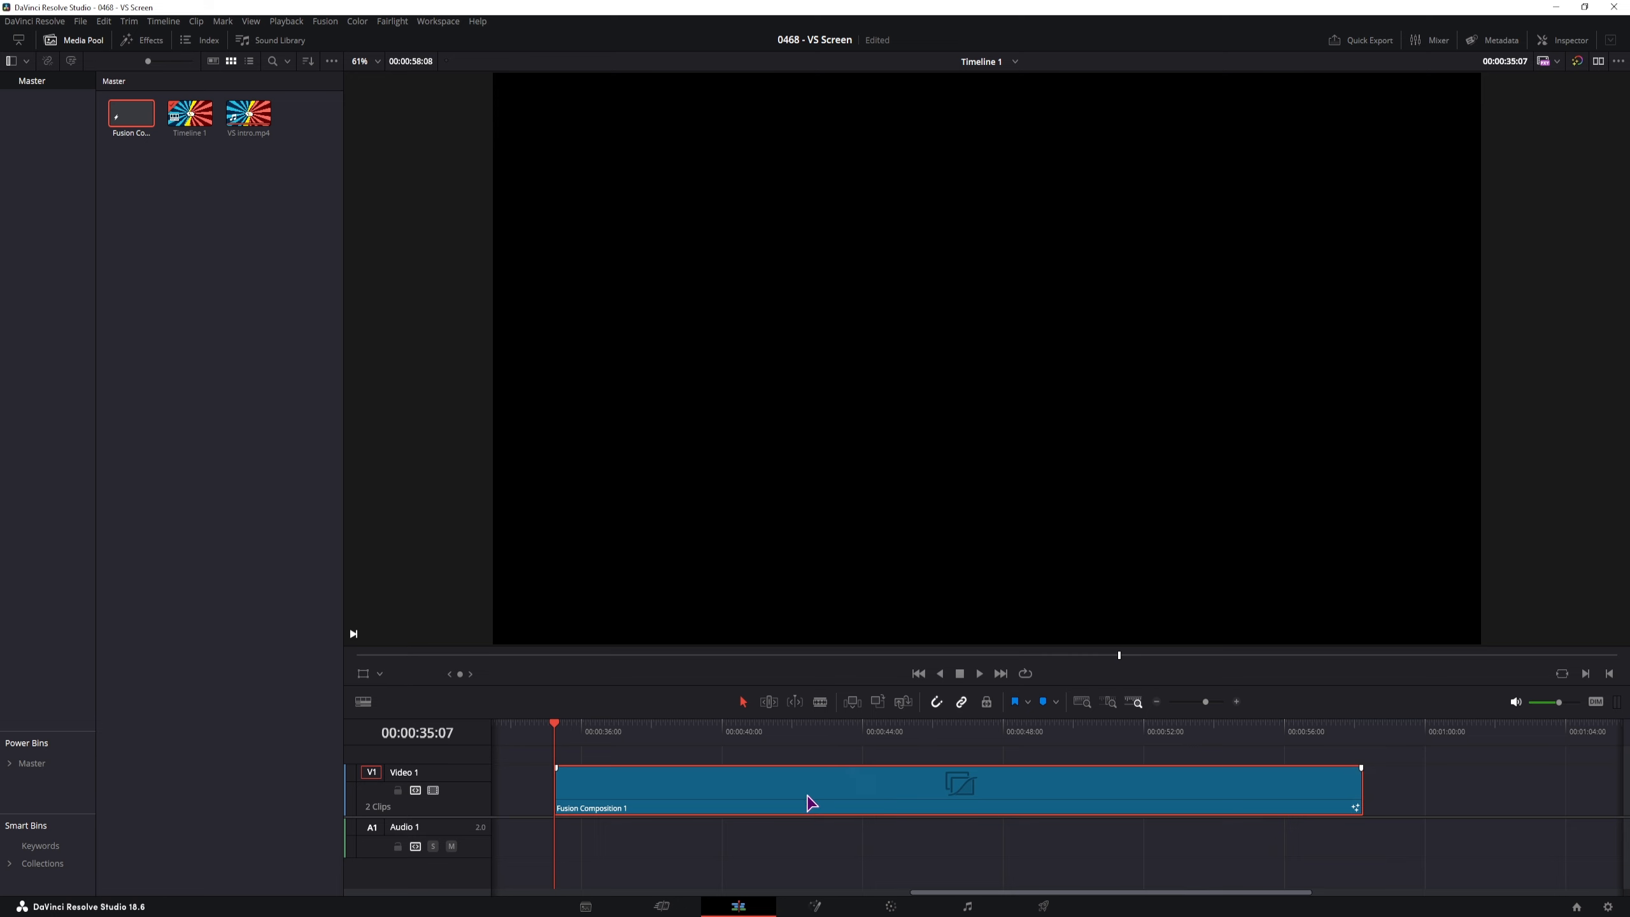
click(825, 907)
Add VS intro.mp4 as a MediaIn1 node and show it in the left viewer, Media Pool hidden
click(185, 368)
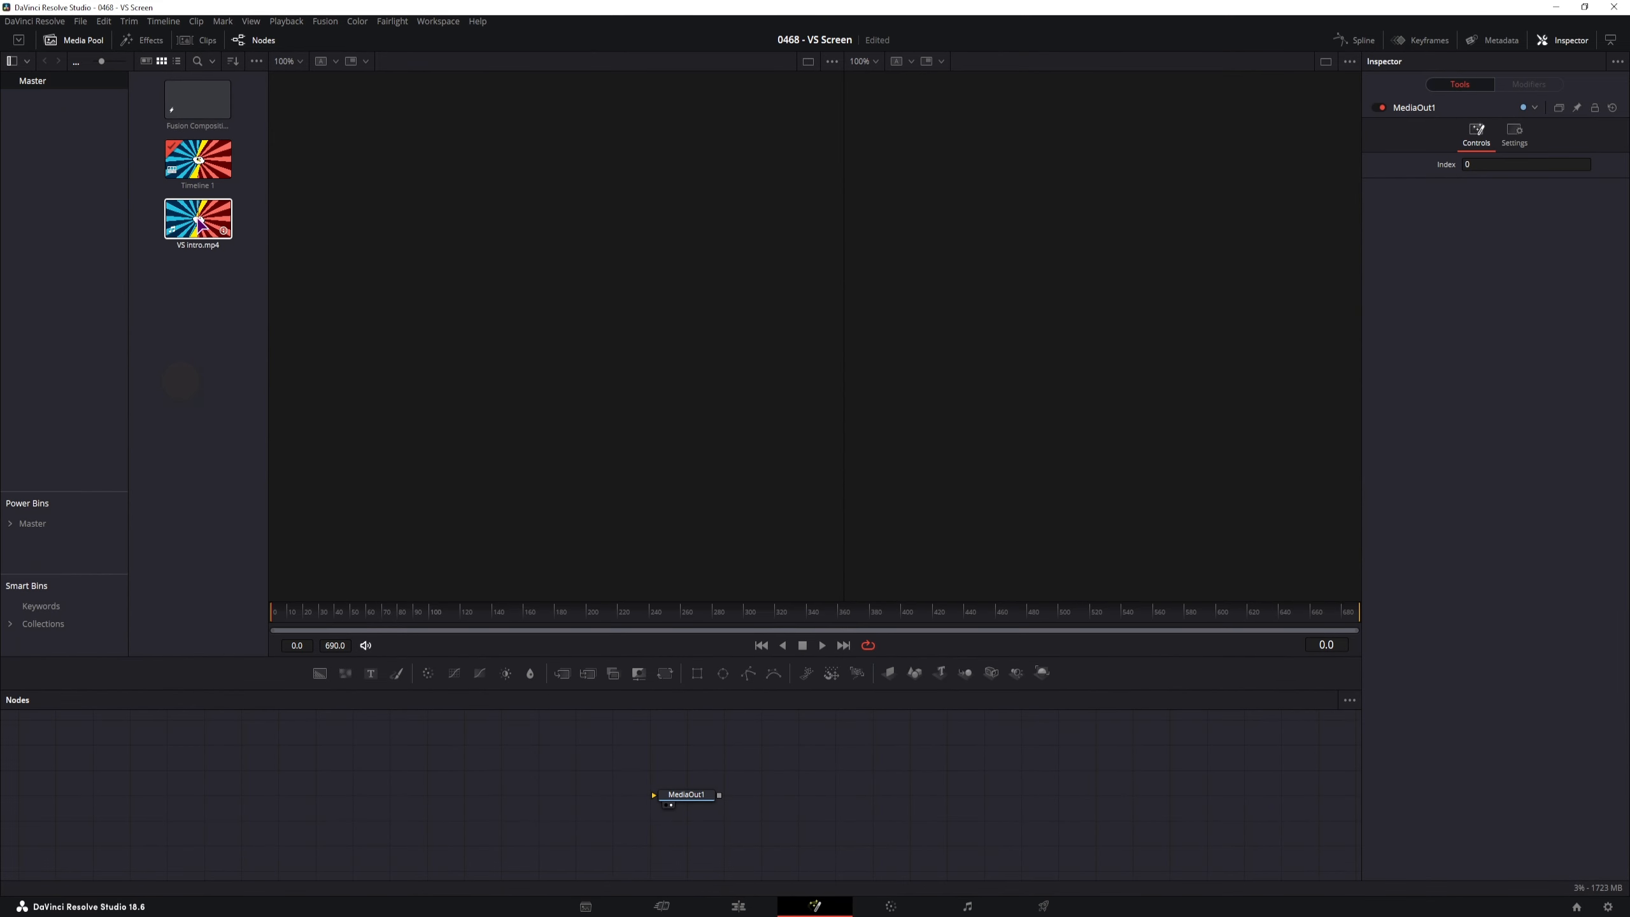
drag(198, 218, 248, 796)
click(302, 772)
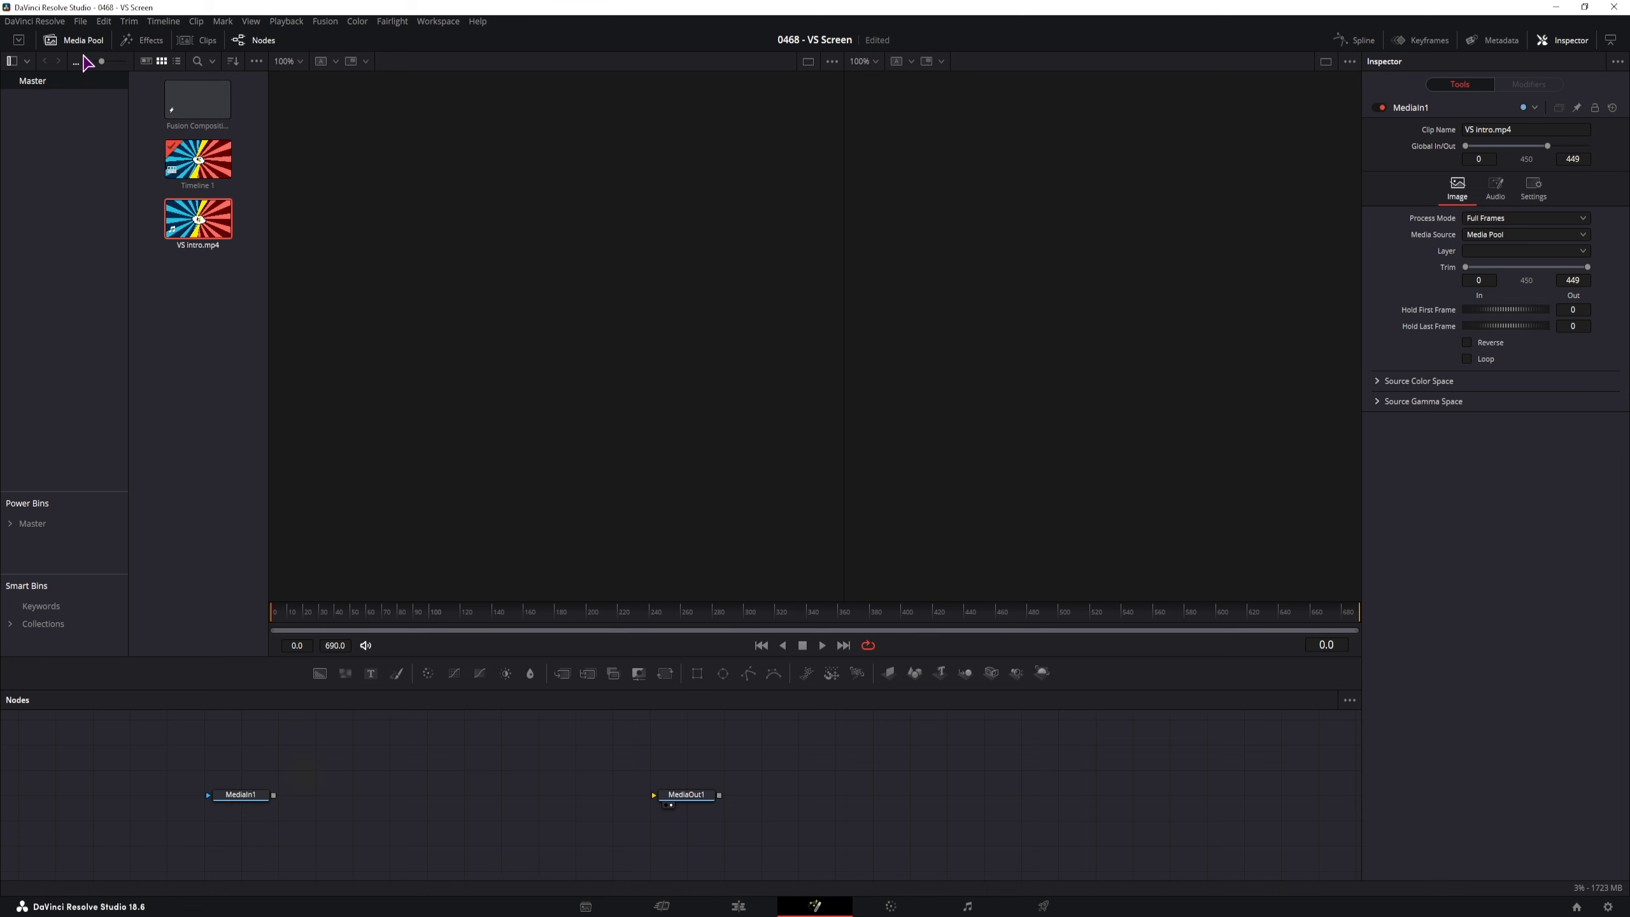
click(82, 40)
click(241, 794)
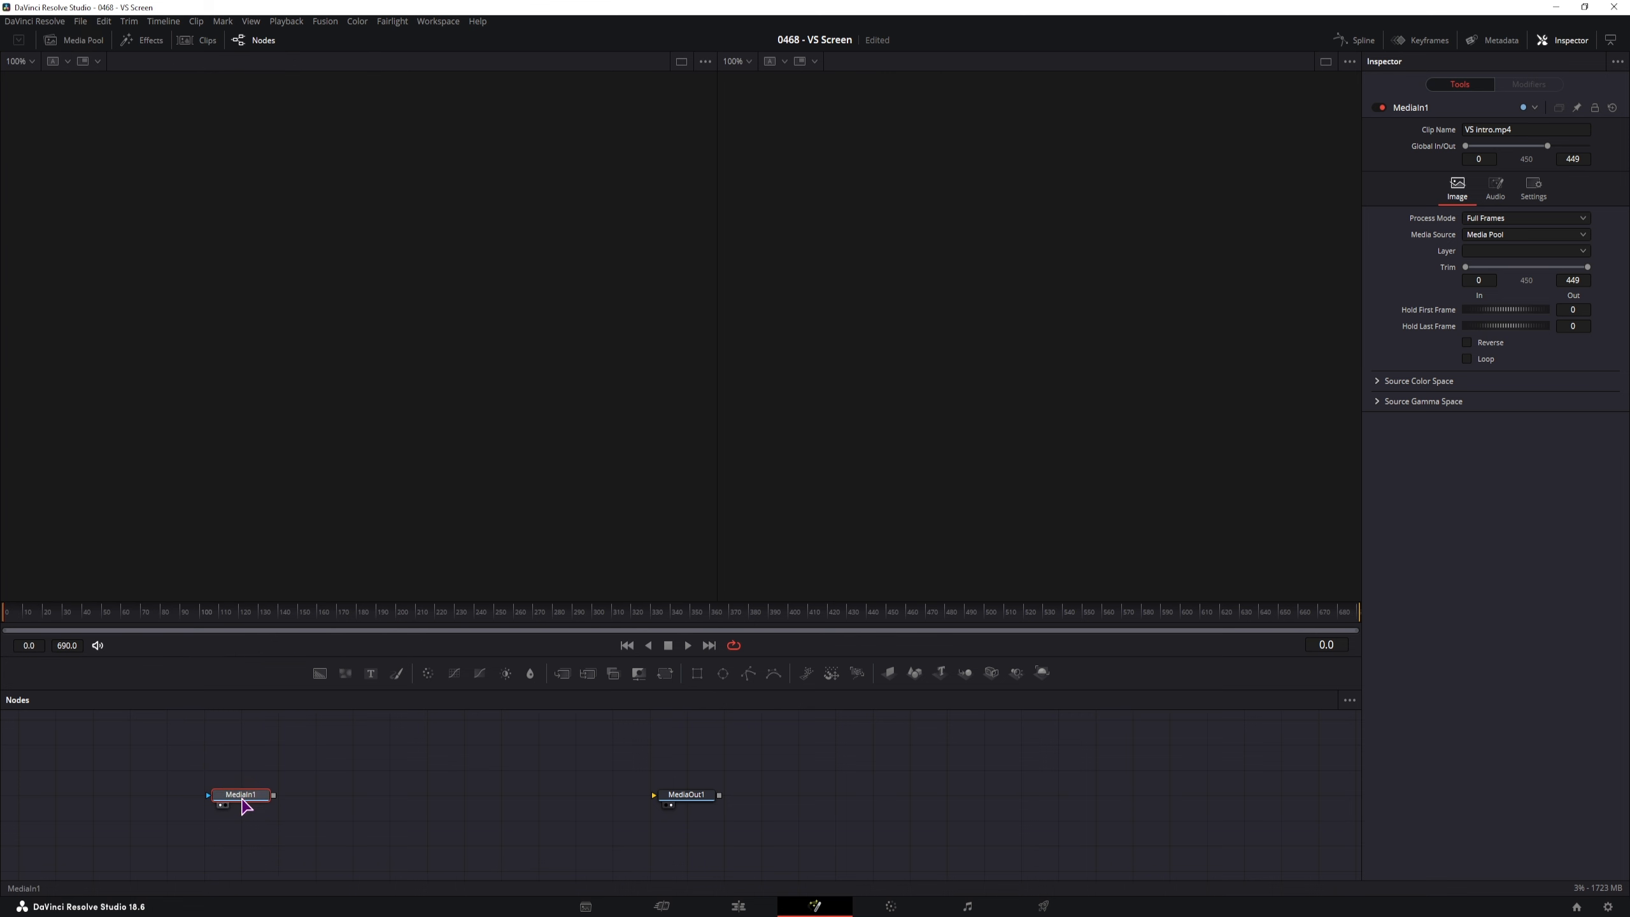
key(1)
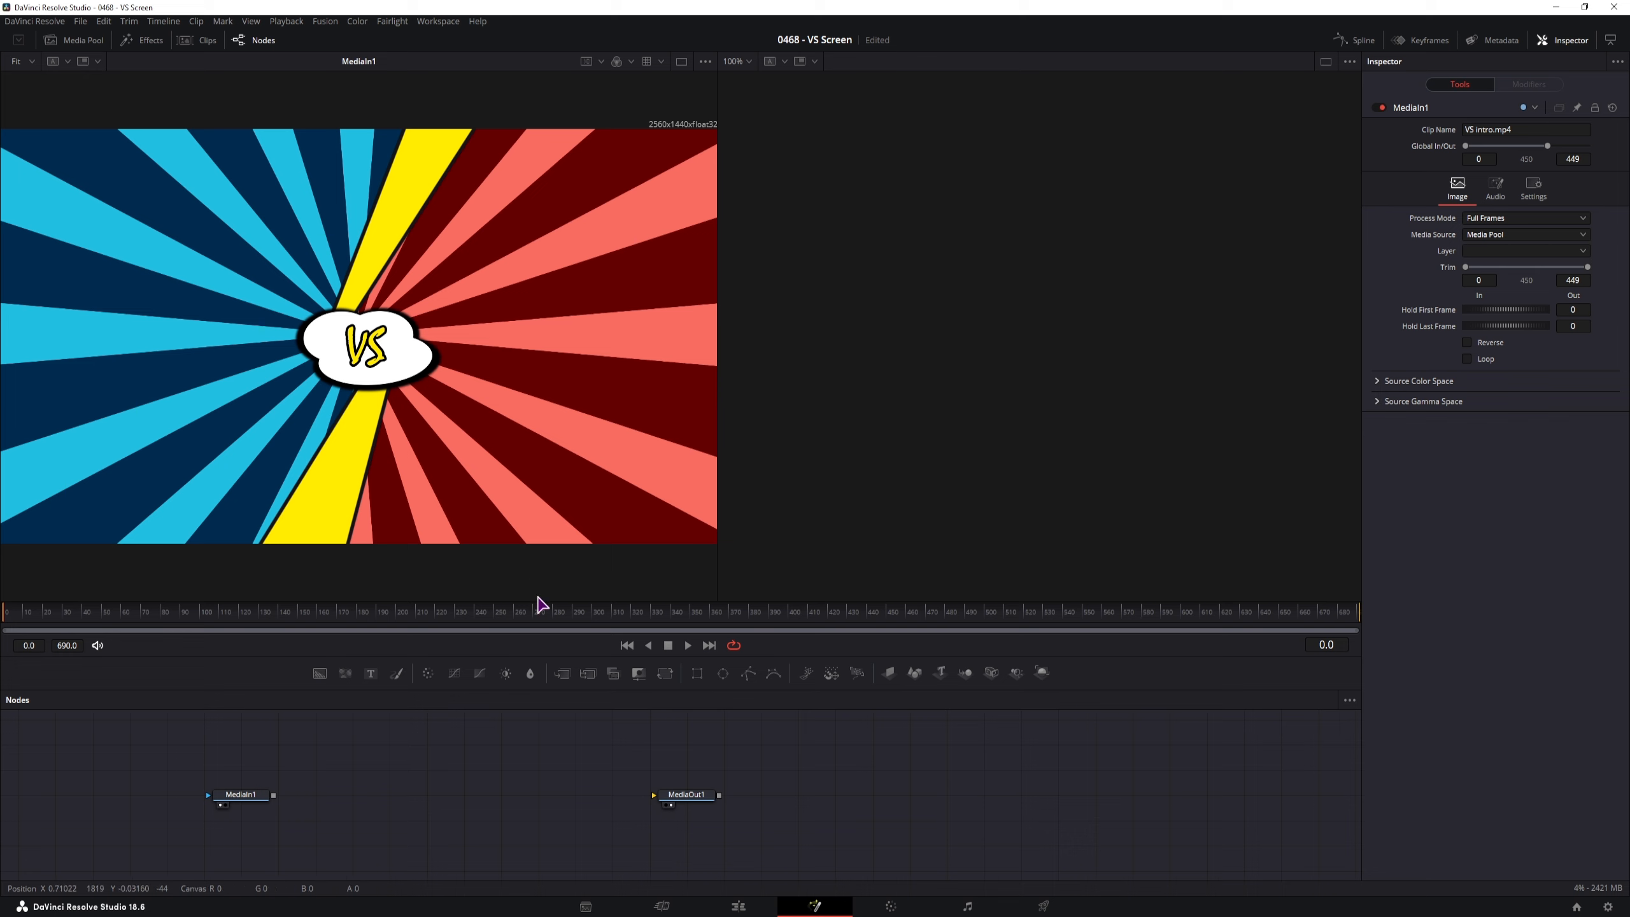
Mask a Background node into MediaOut1 with a Rectangle 1.0 wide and 0.1 high, in a single viewer
drag(699, 679, 427, 777)
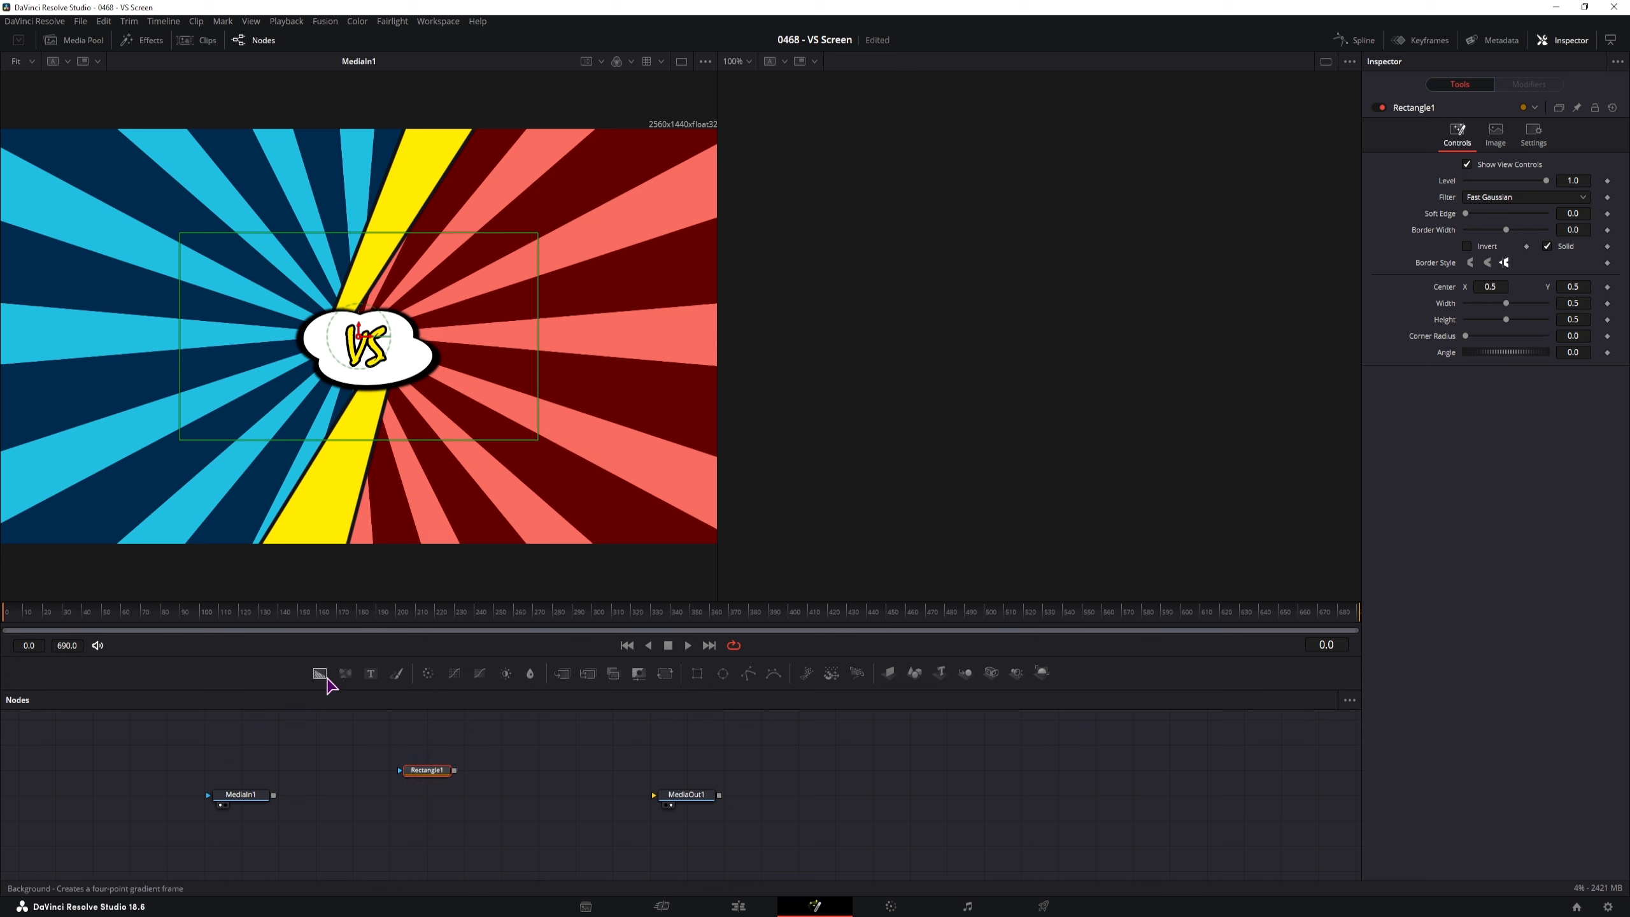
drag(320, 673, 655, 797)
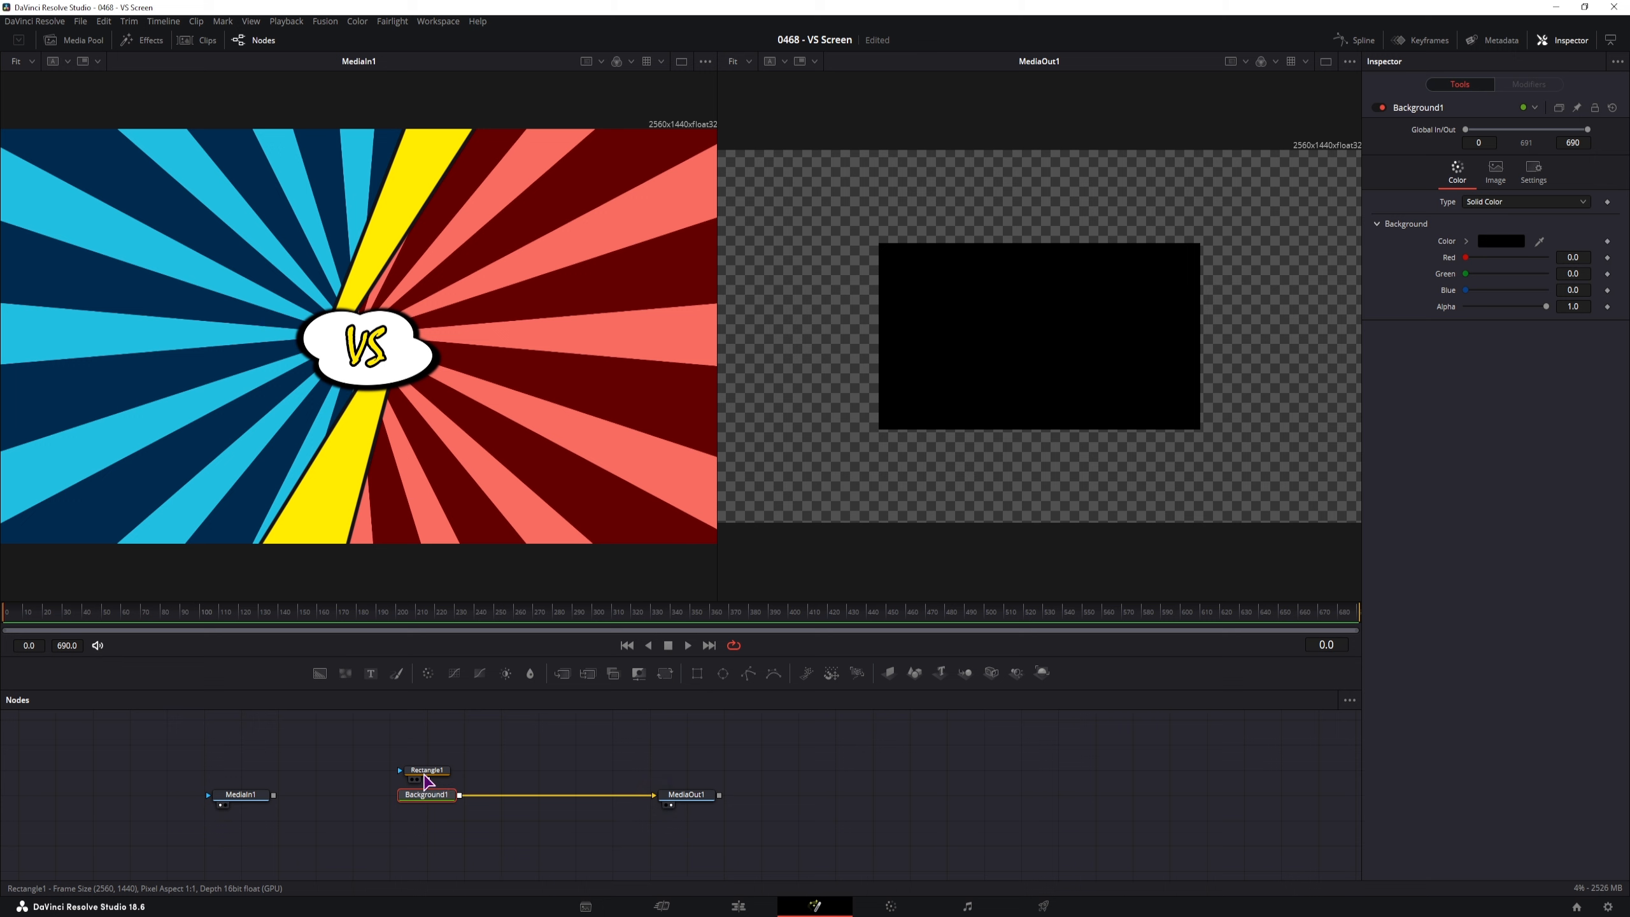
click(427, 772)
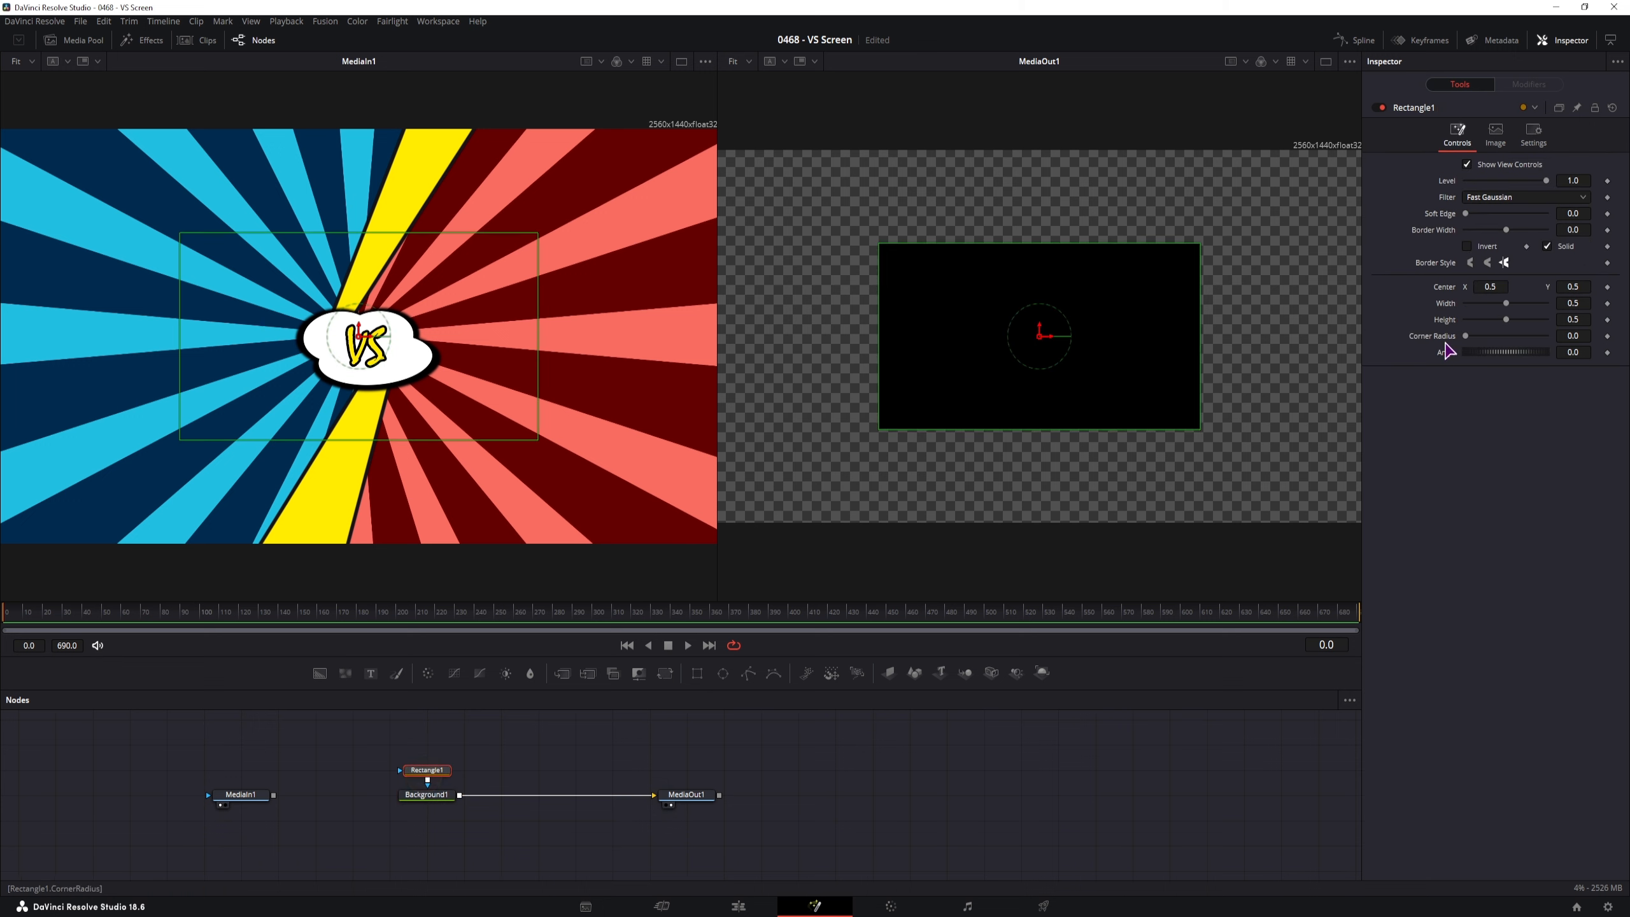
drag(1509, 304, 1587, 321)
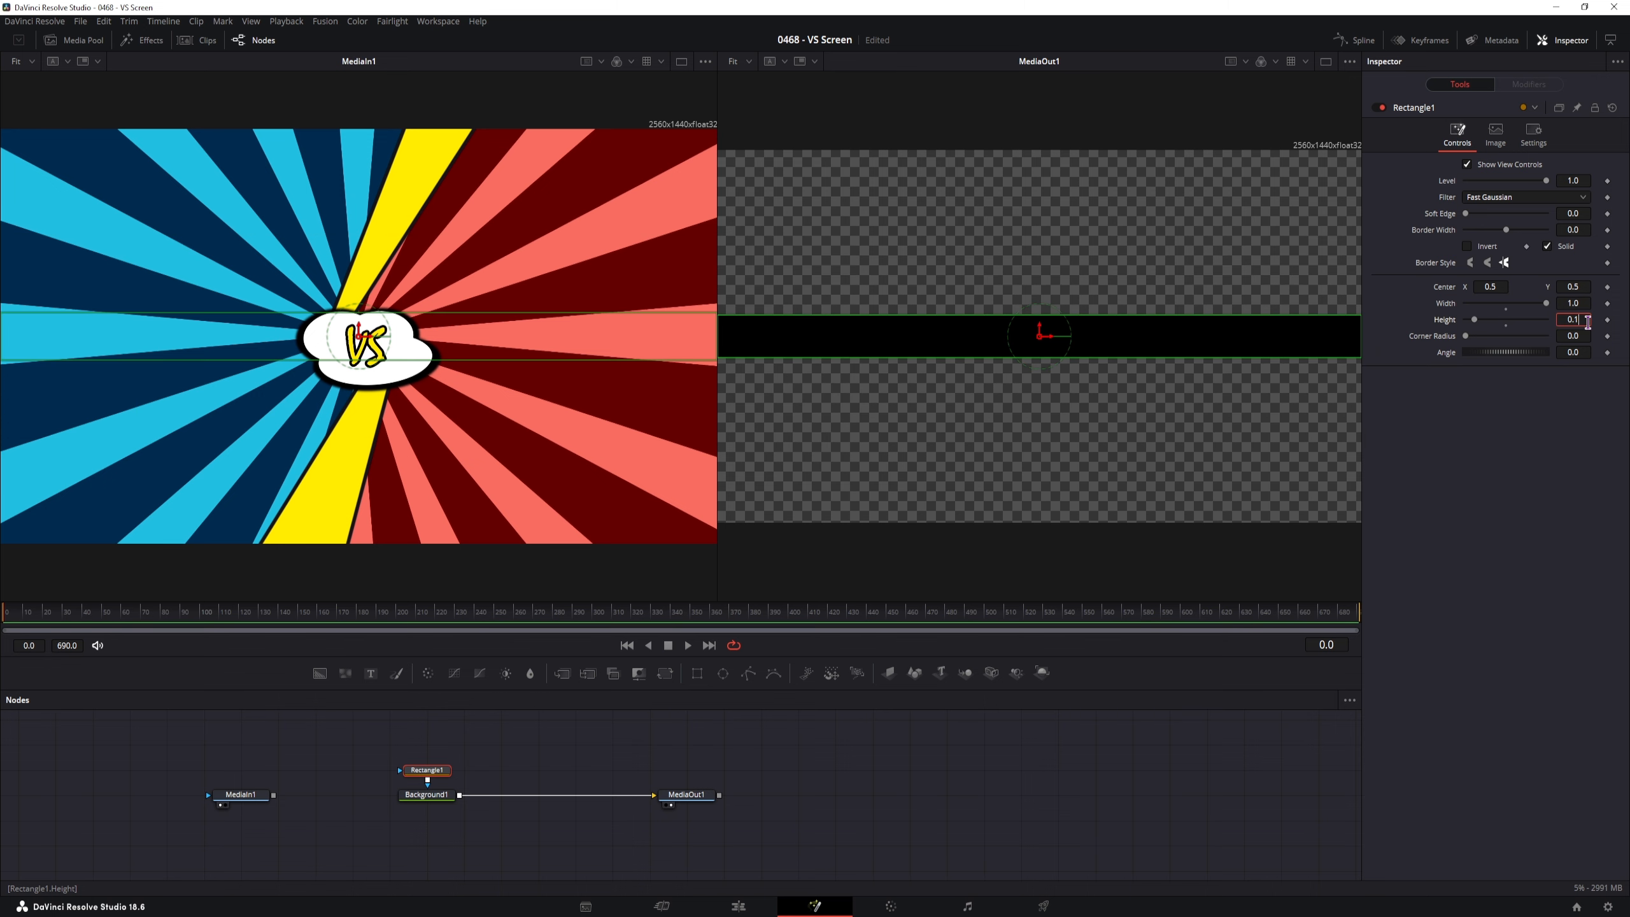
key(F4)
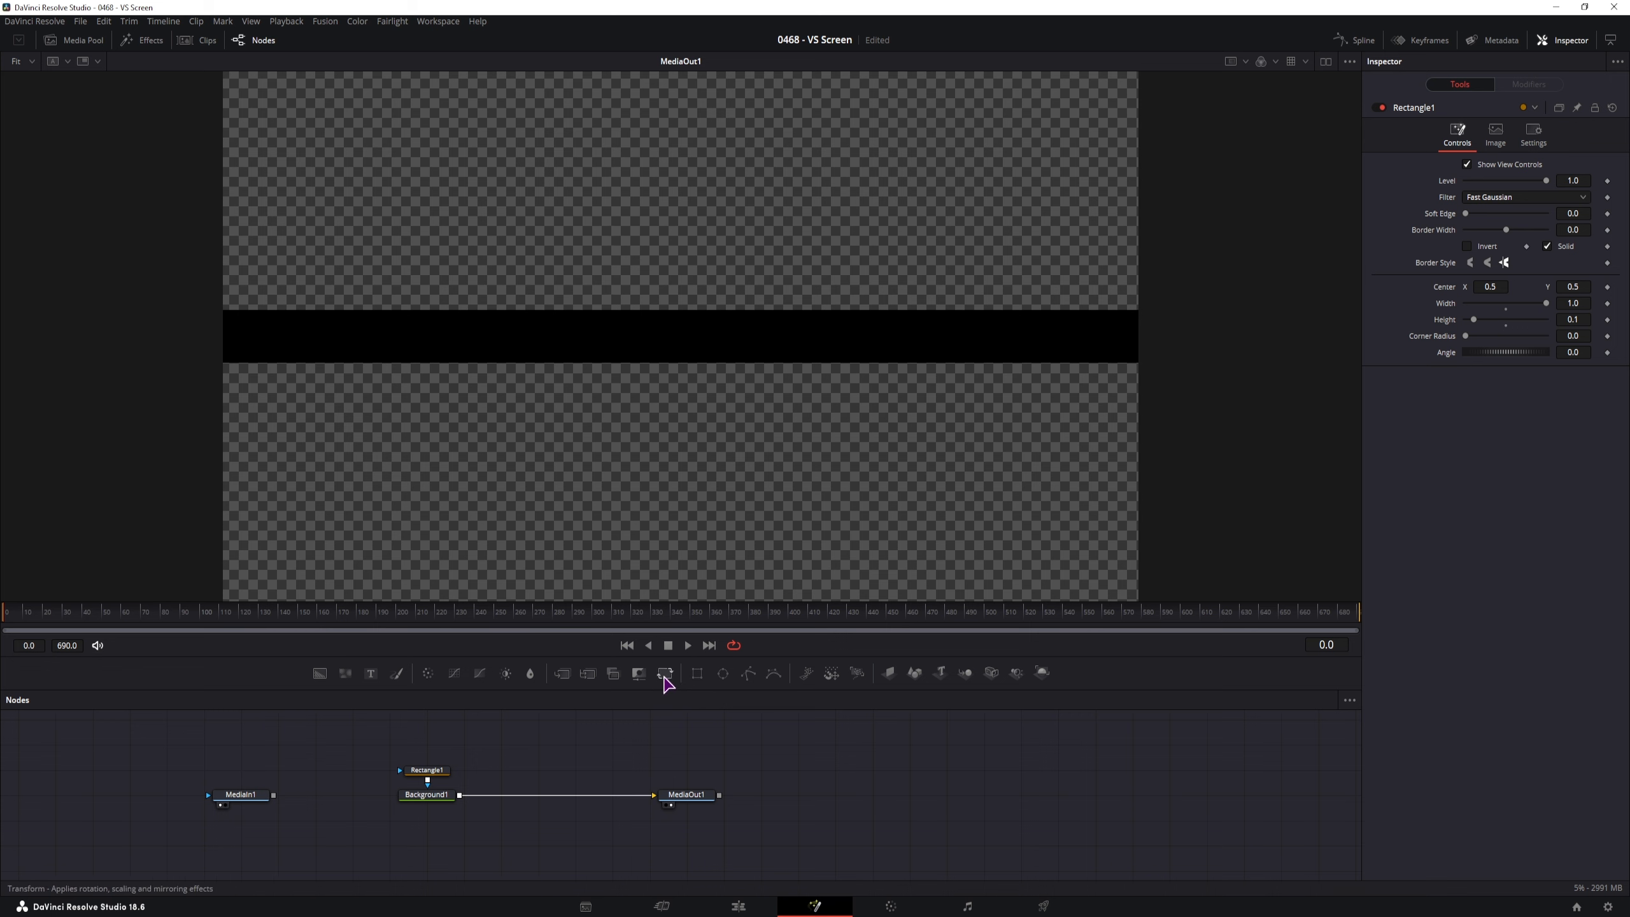
Insert Transform1 to rotate the bar to -151° and widen Rectangle1 to 1.5
drag(665, 681, 515, 800)
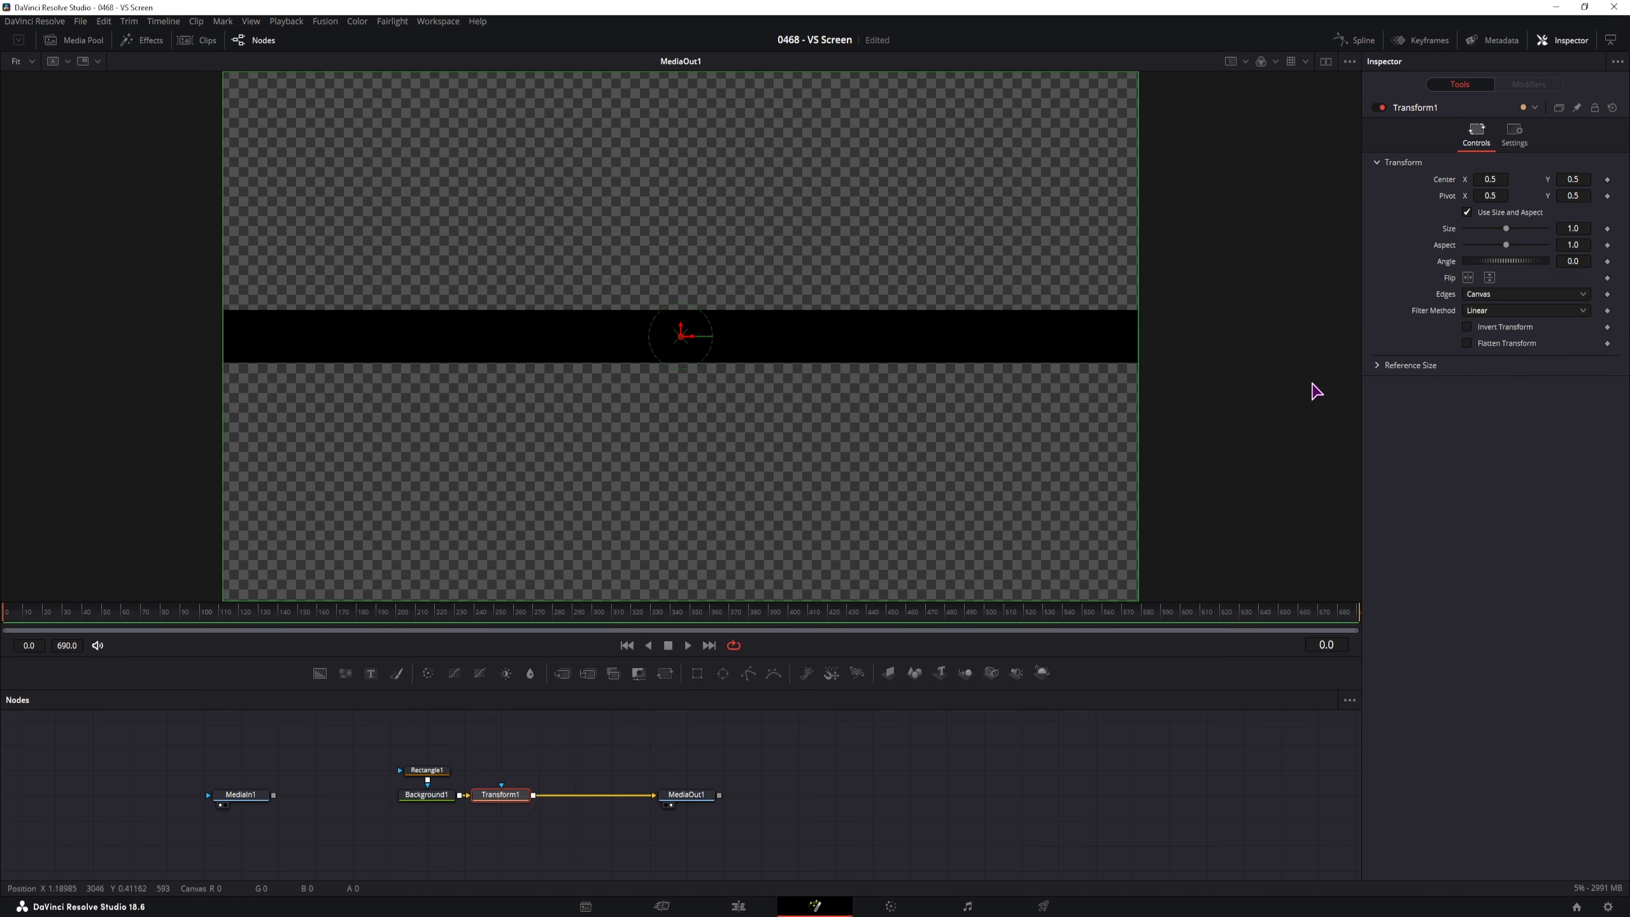
mouse_move(1580, 259)
mouse_down()
mouse_move(1325, 316)
mouse_move(892, 368)
mouse_move(622, 376)
mouse_up()
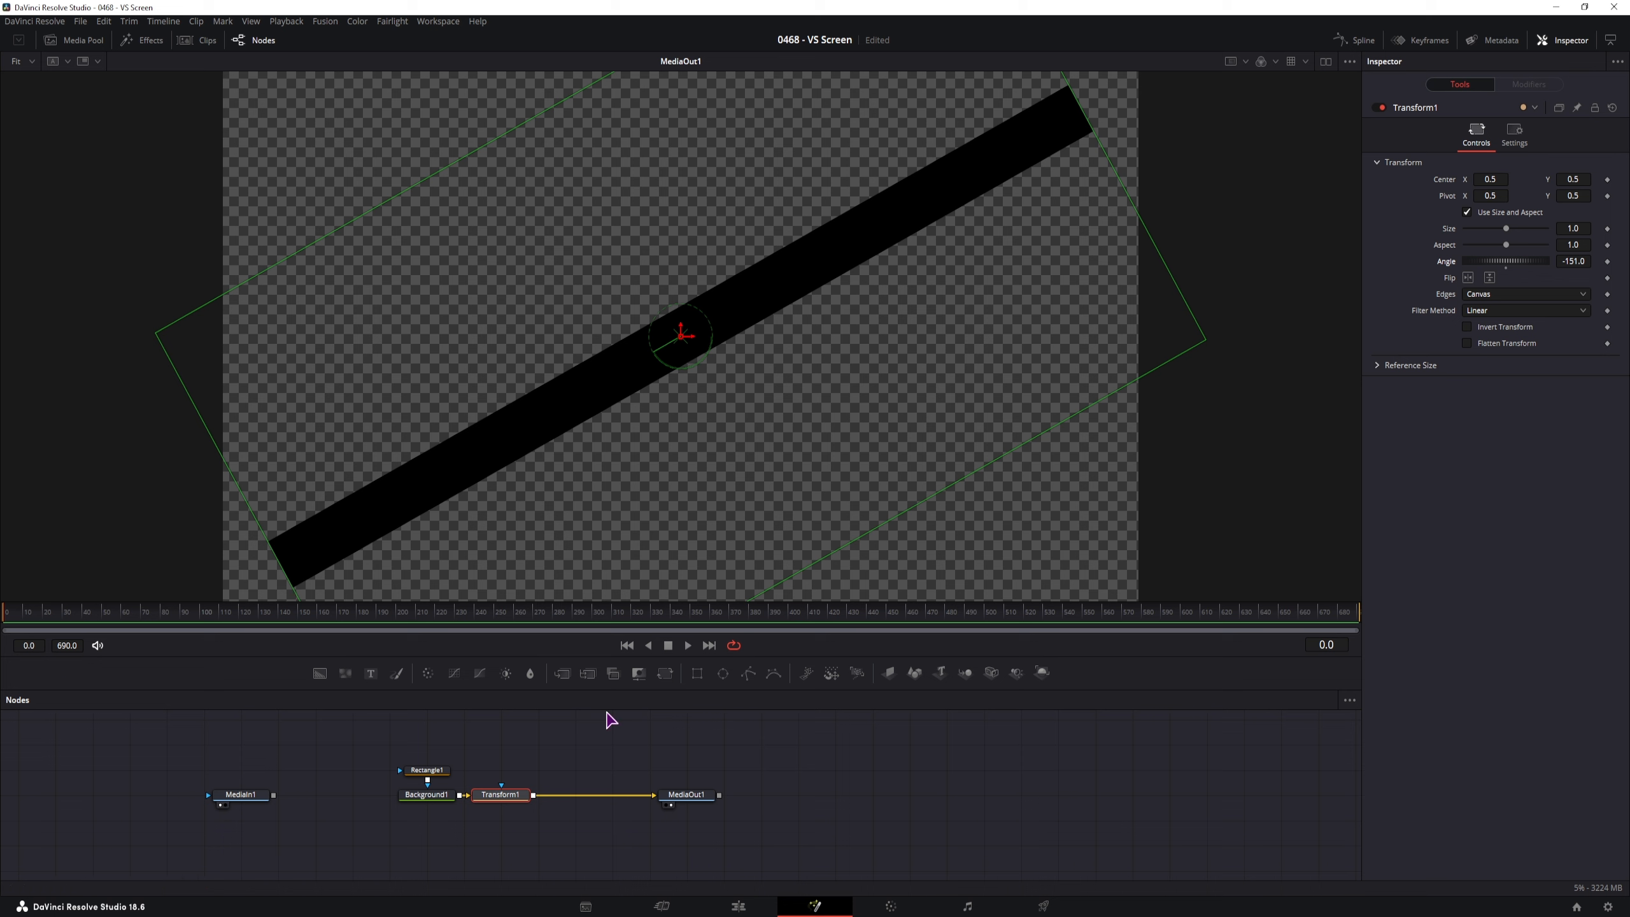
click(426, 769)
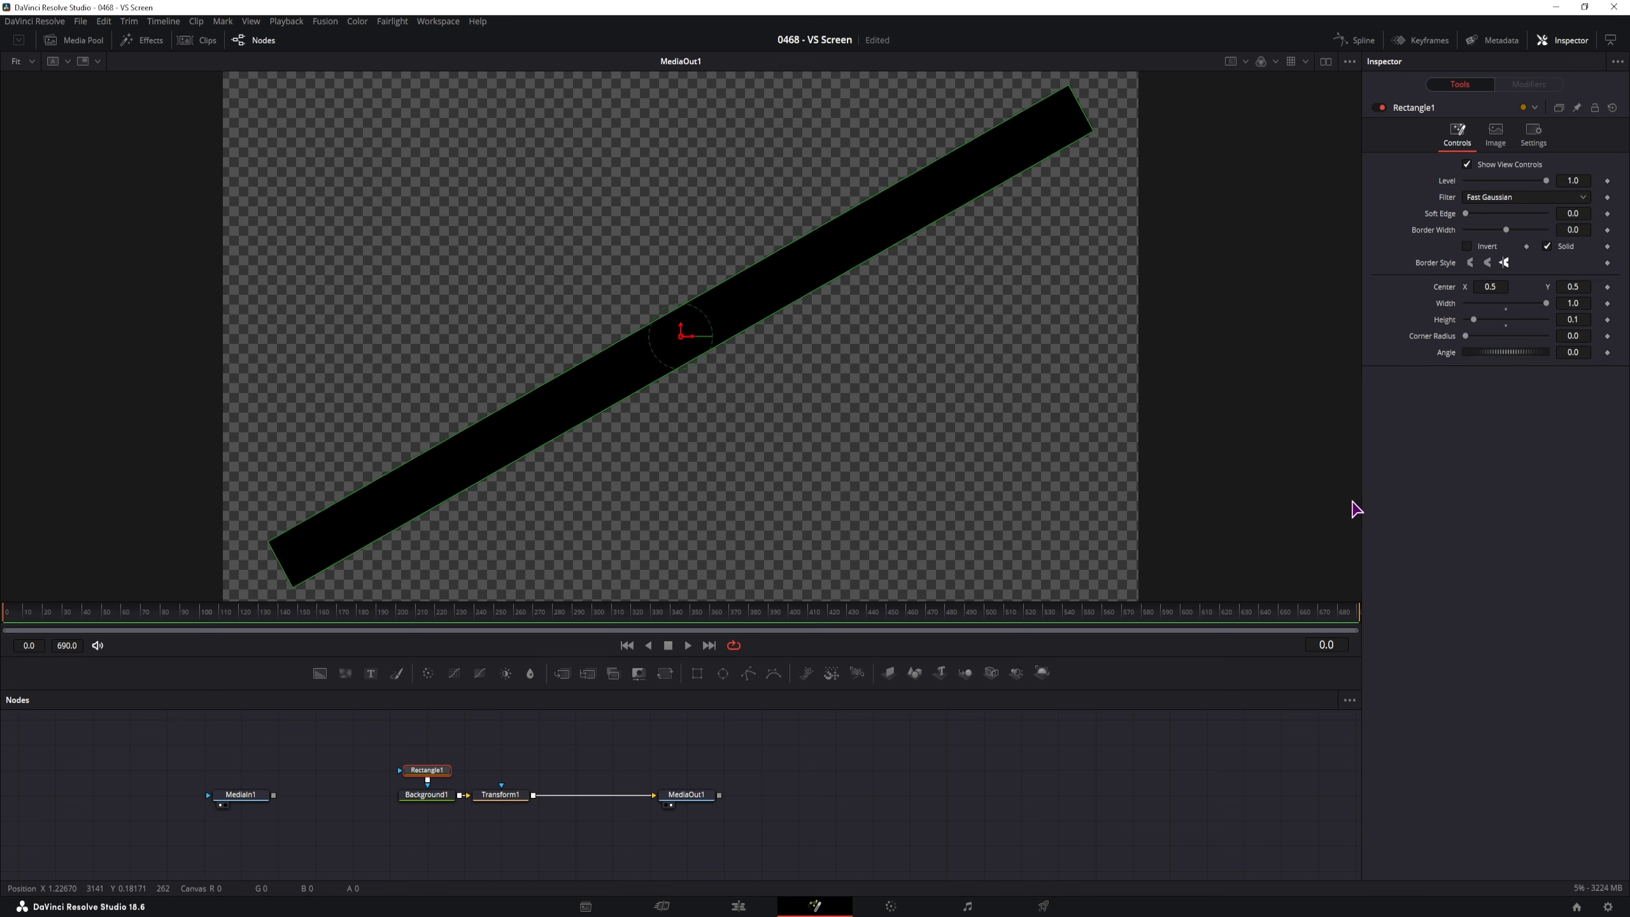
click(1577, 303)
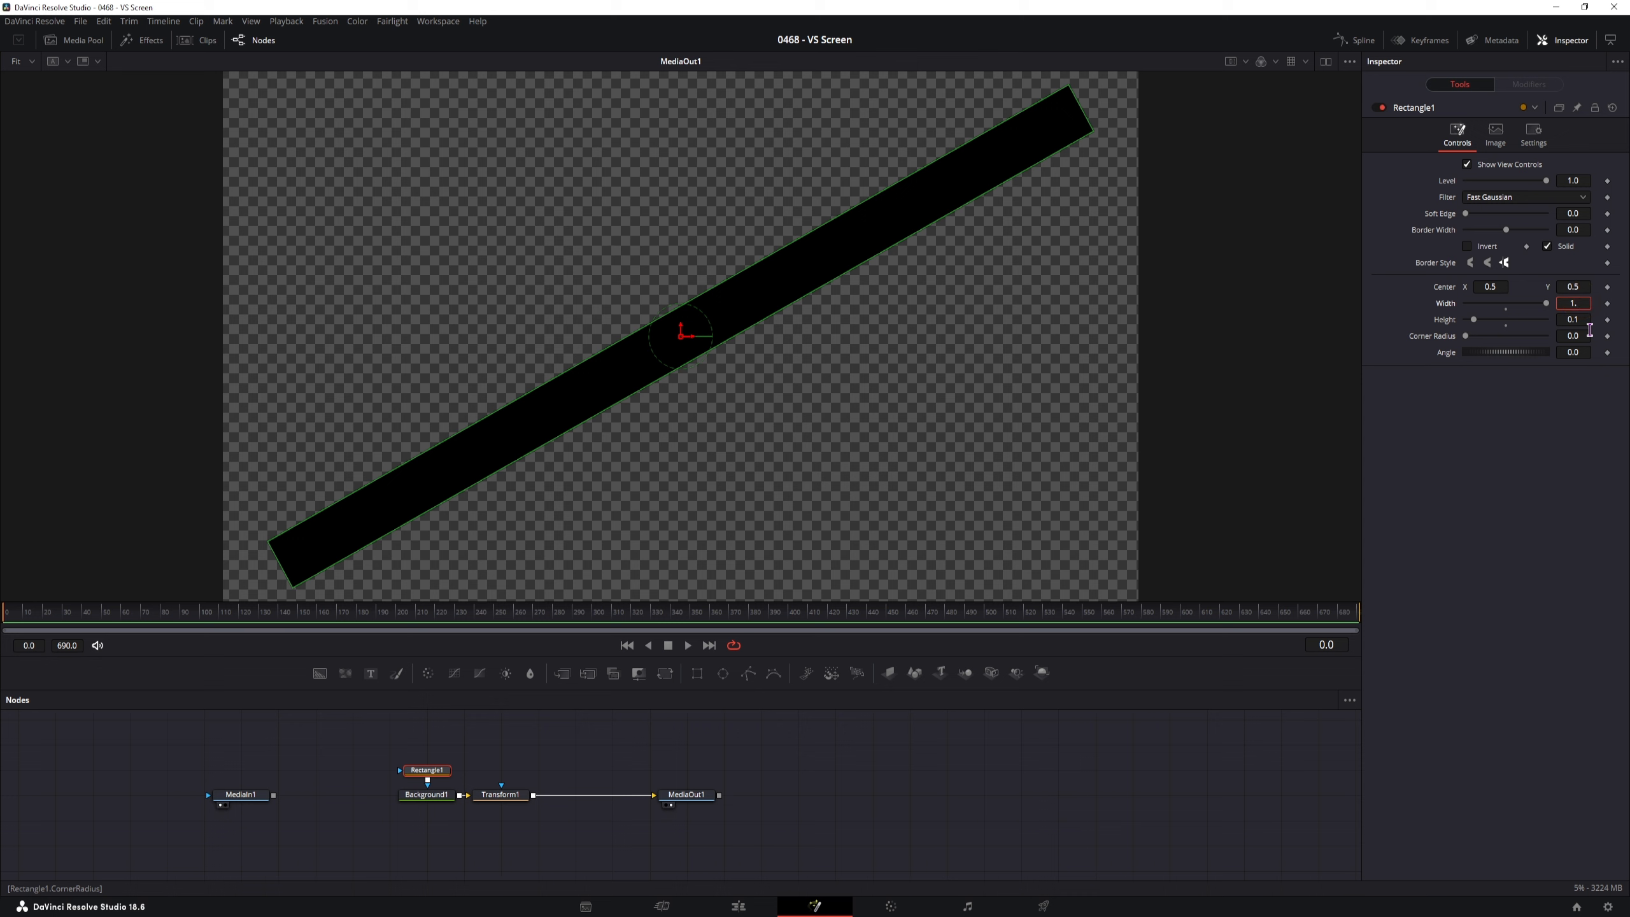
key(Tab)
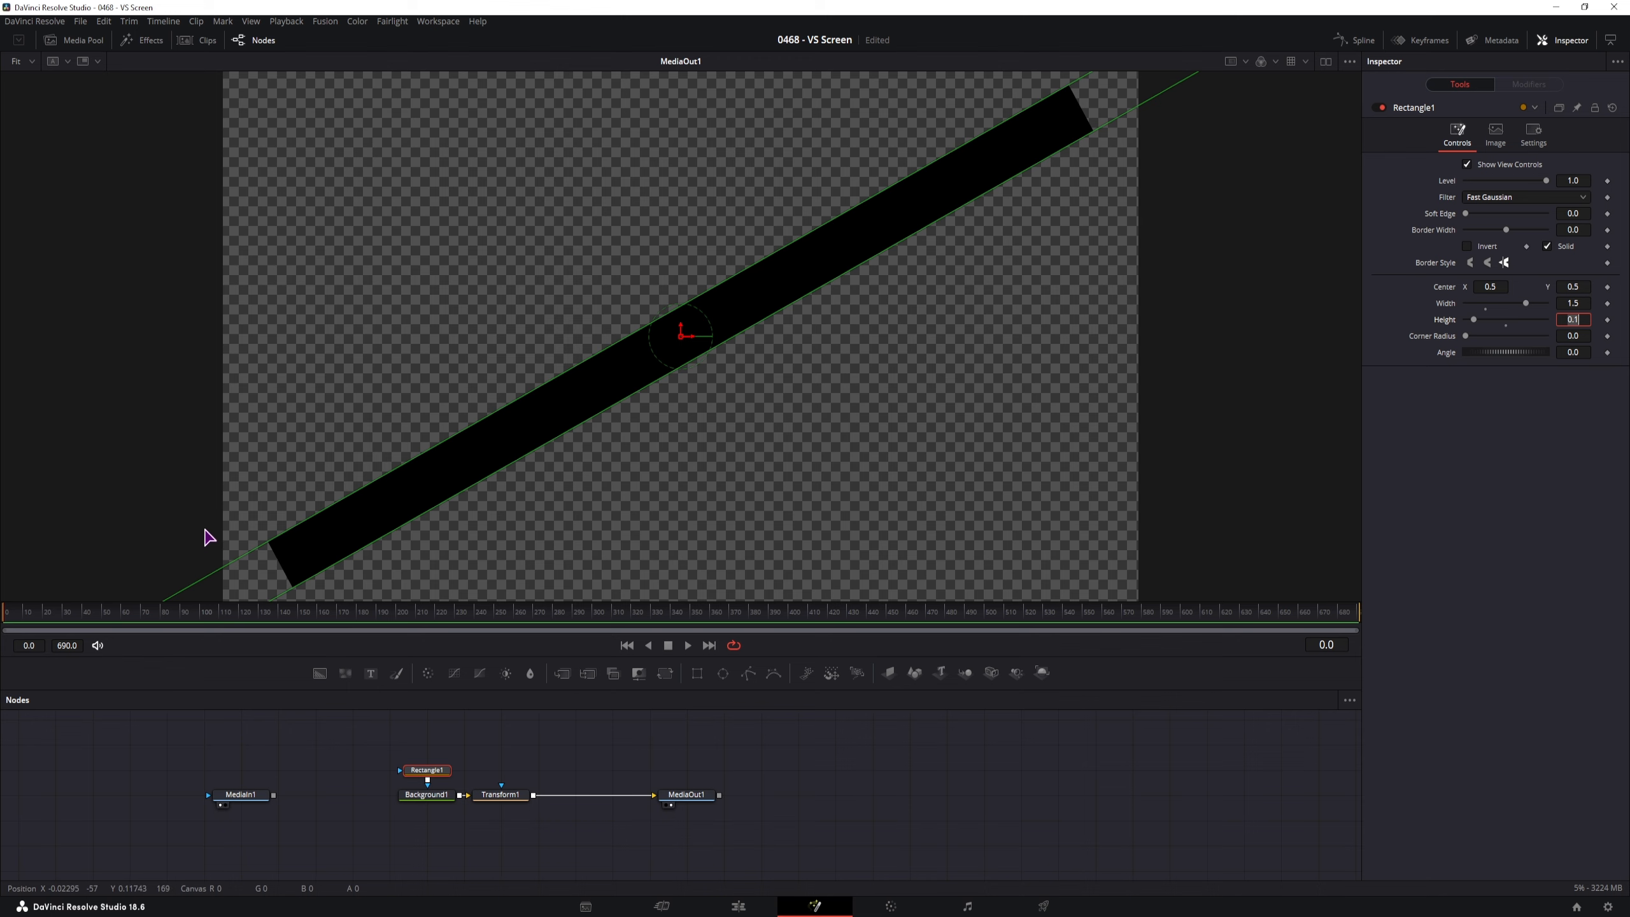
drag(204, 535, 273, 432)
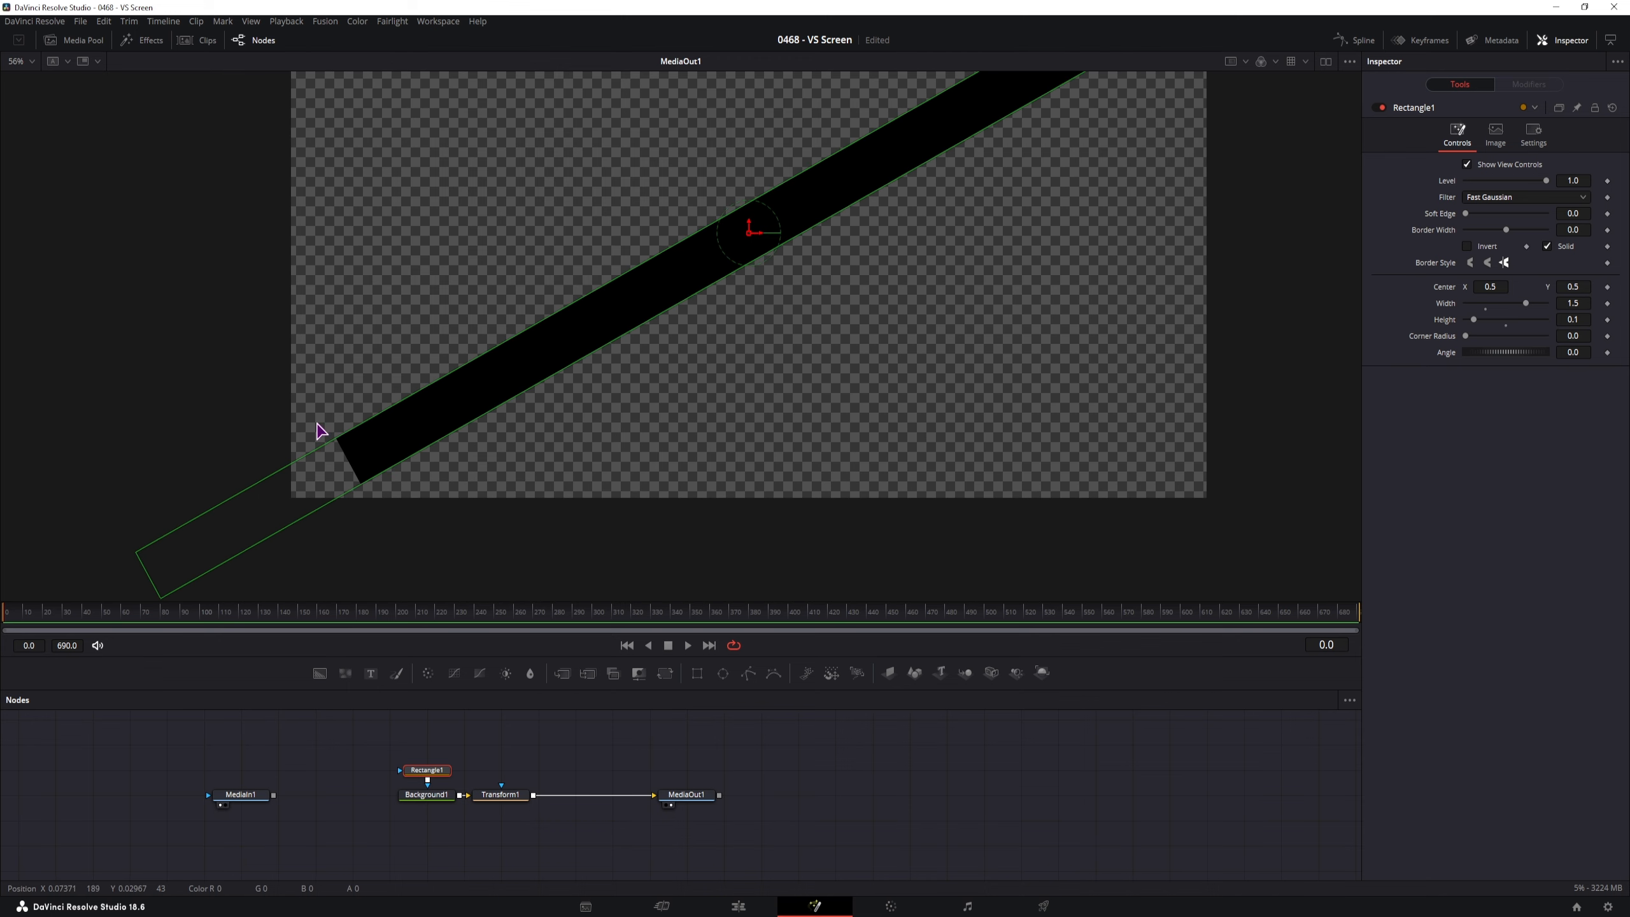
Turn off Auto Resolution on Background1 and set its width and height to 3000
click(1577, 304)
click(429, 801)
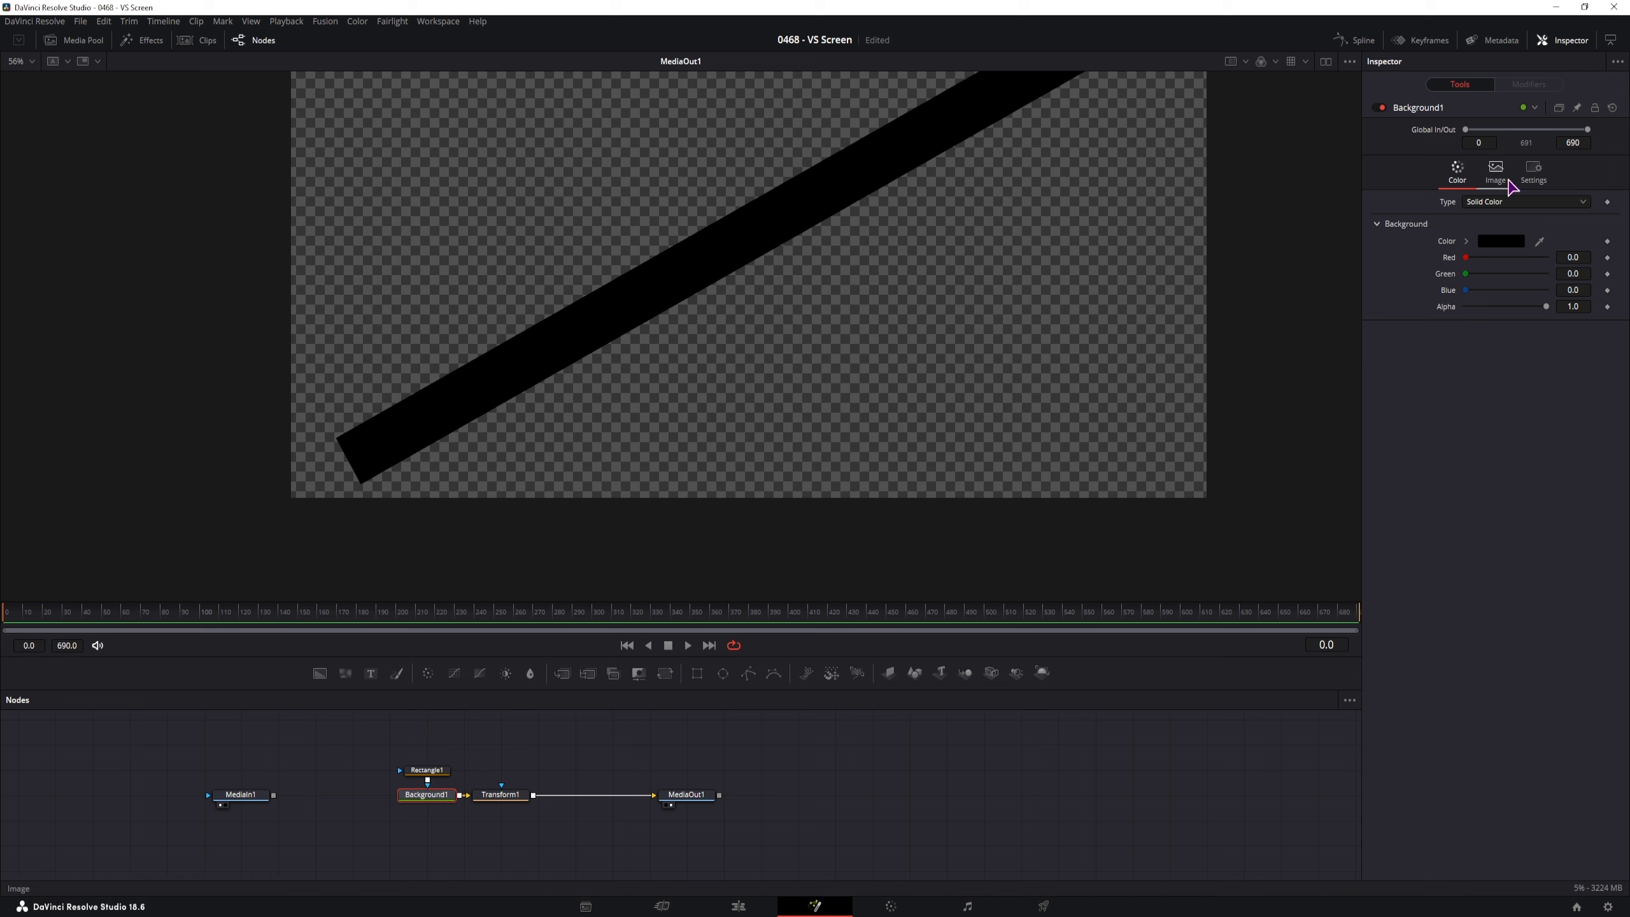
click(1502, 183)
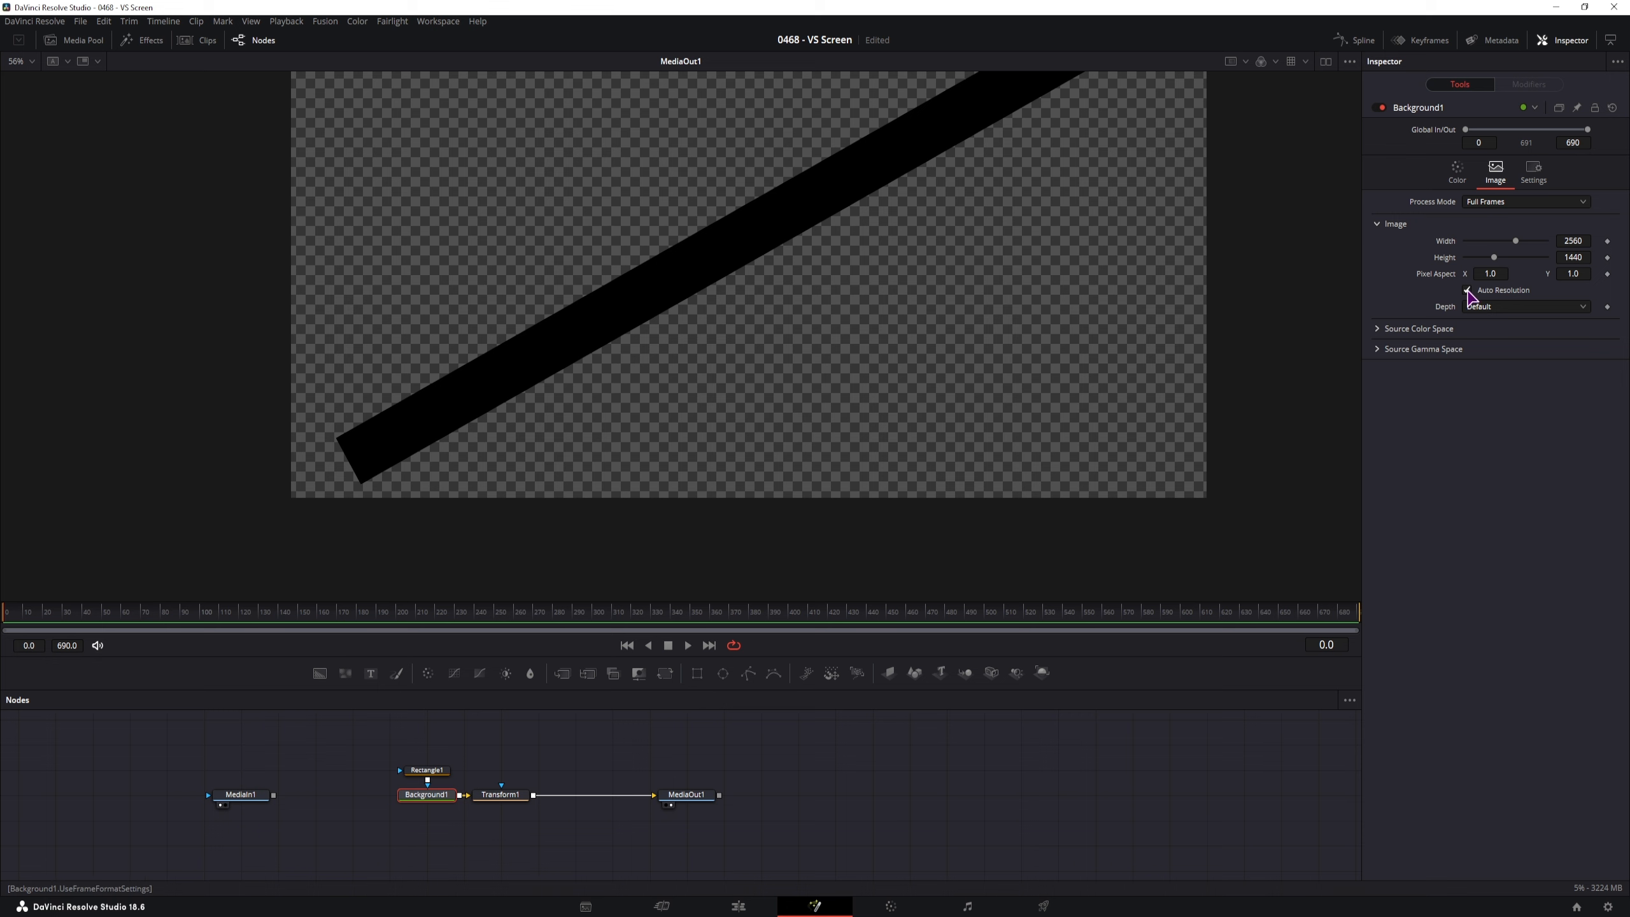
click(1467, 290)
click(1588, 243)
text(3000)
click(1586, 258)
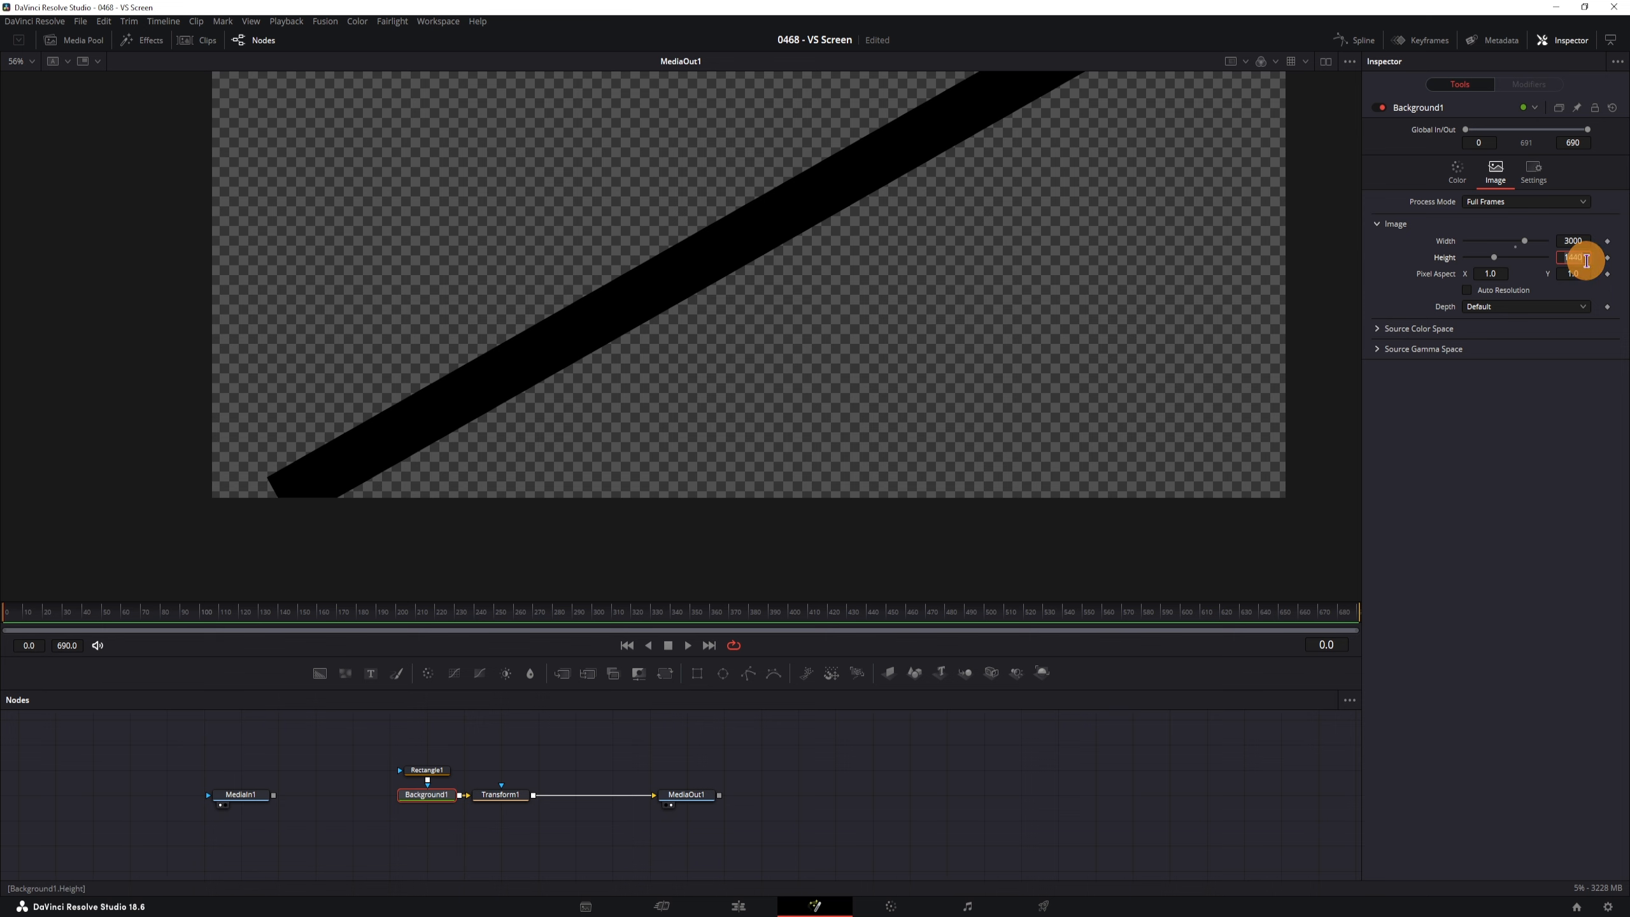
text(3000)
click(895, 463)
scroll(895, 464, down, 3)
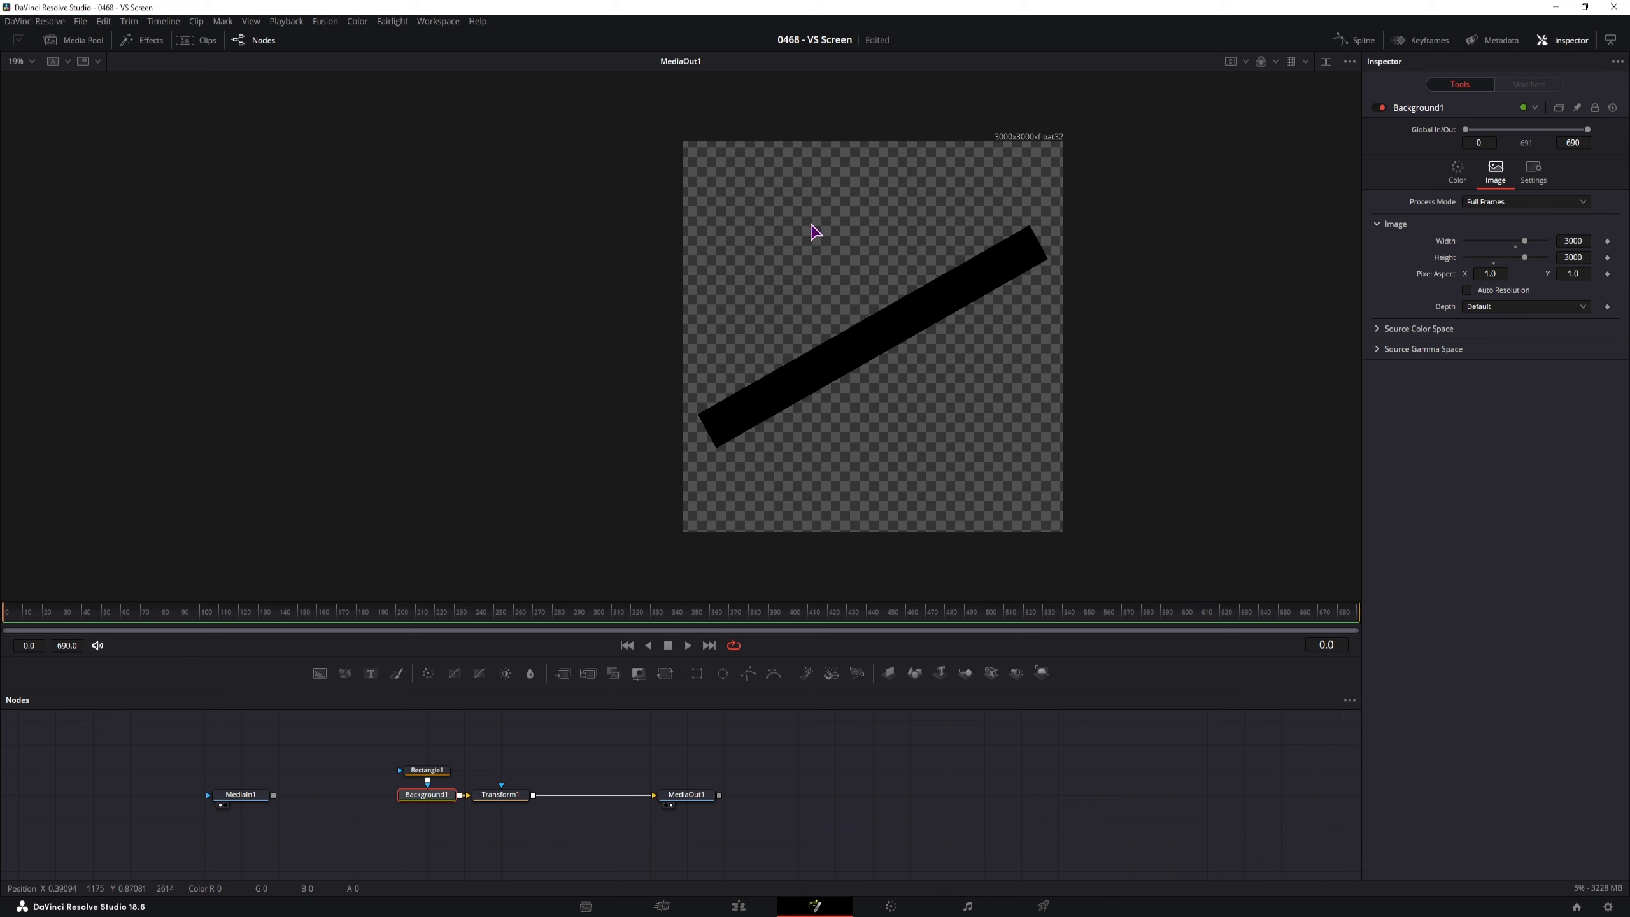
click(697, 797)
Merge the bar over a new Background2 placed underneath, feeding MediaOut1
drag(697, 797, 882, 797)
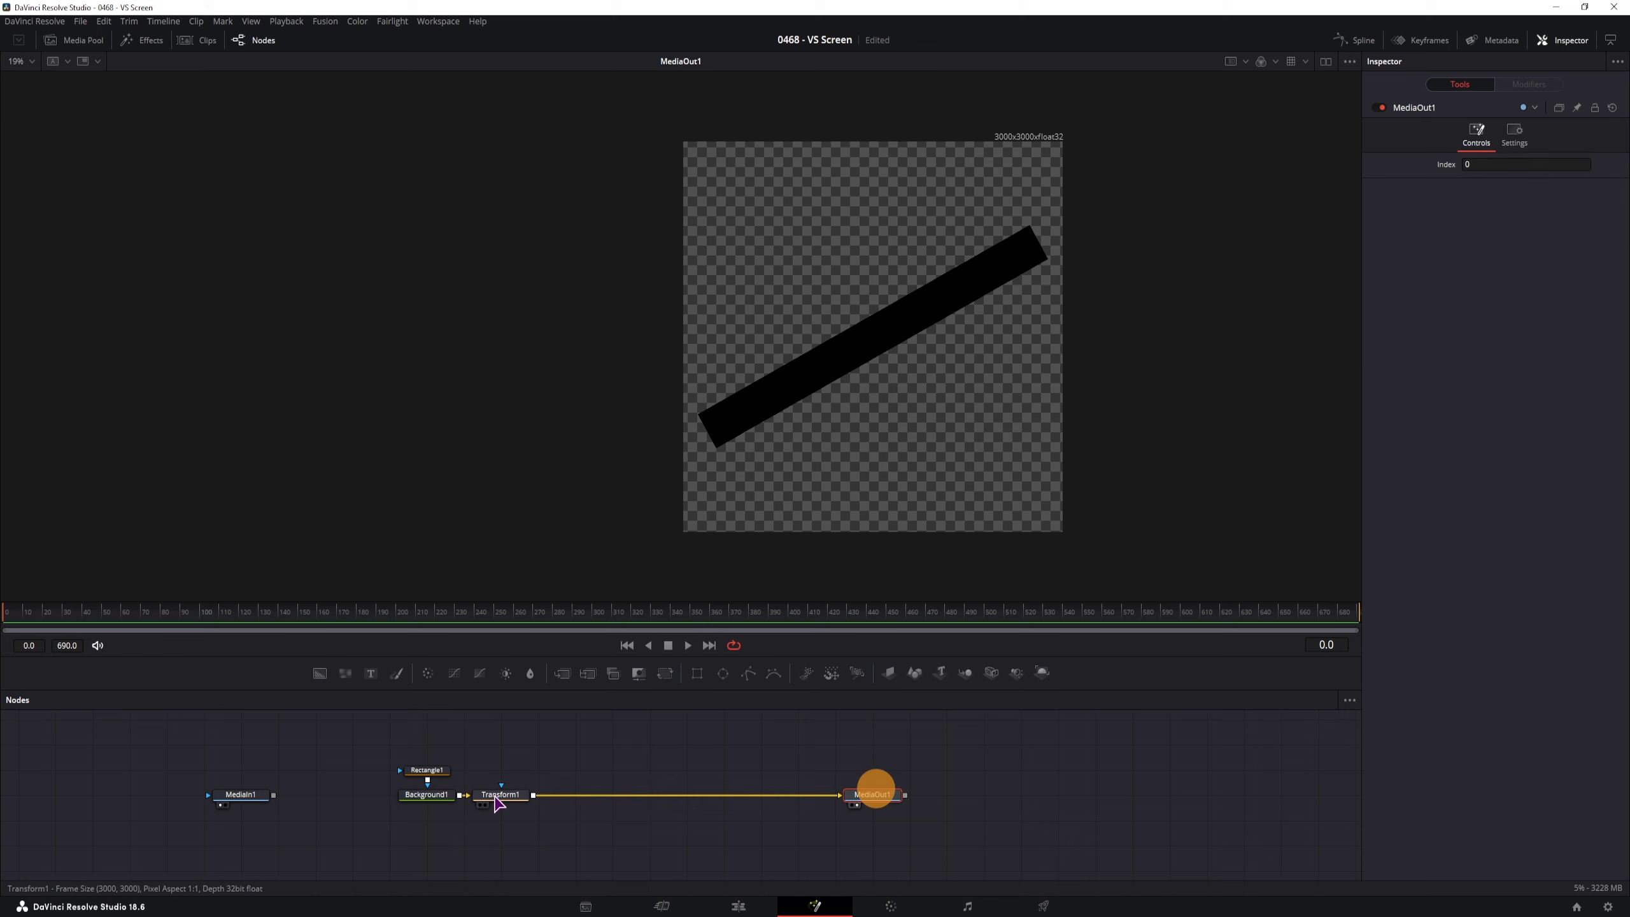
drag(319, 678, 786, 845)
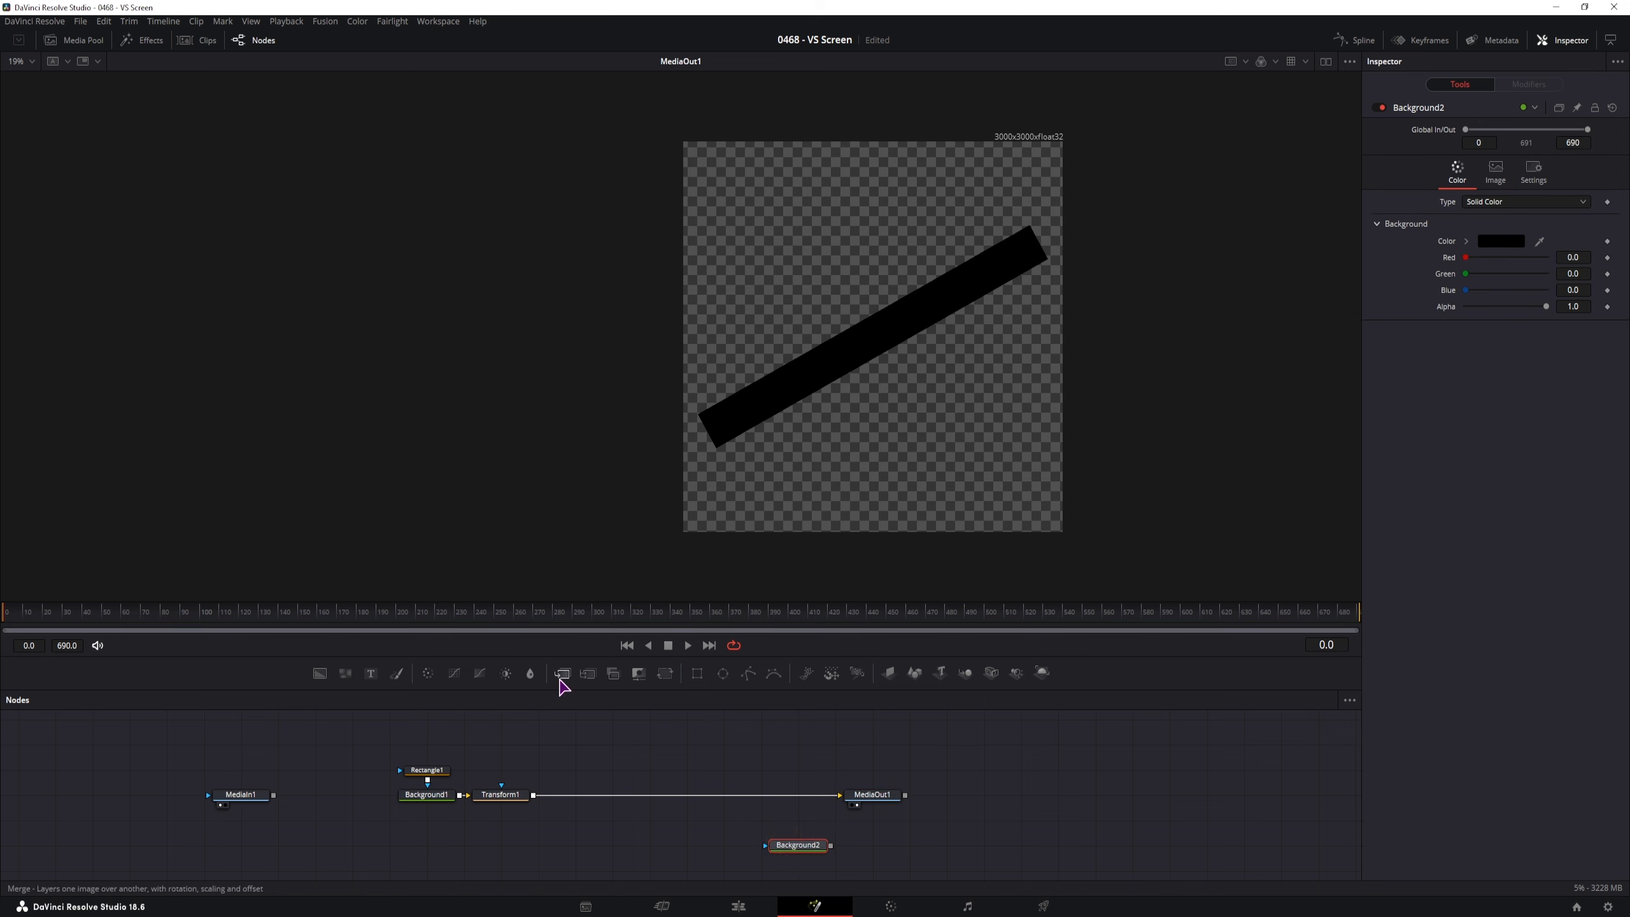
drag(562, 673, 799, 794)
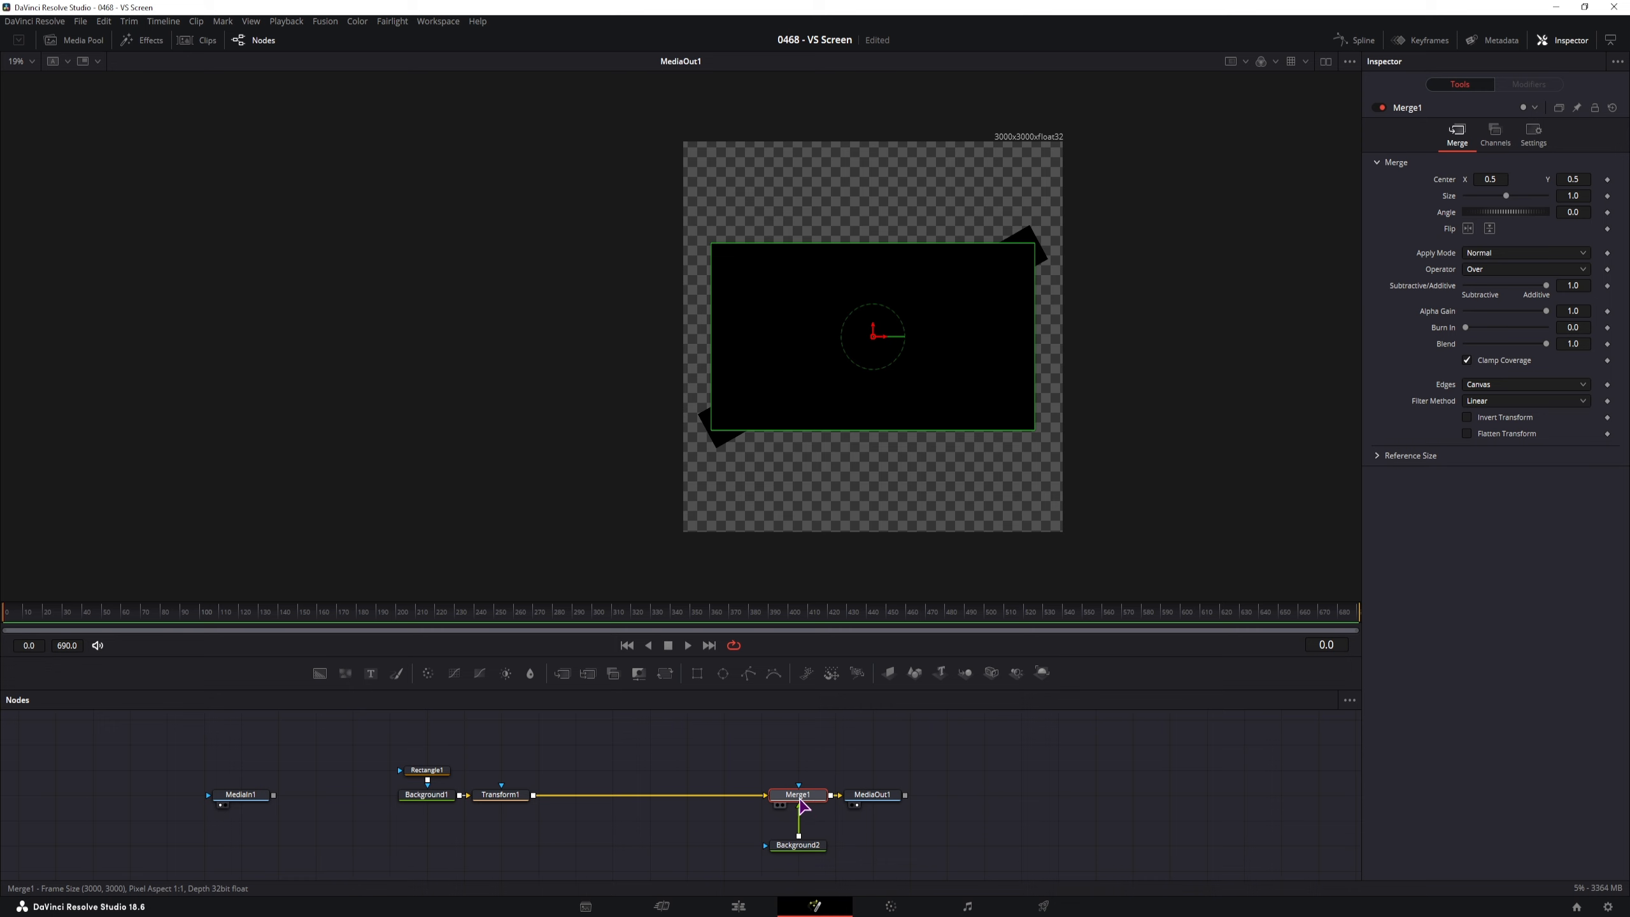
key(ctrl+t)
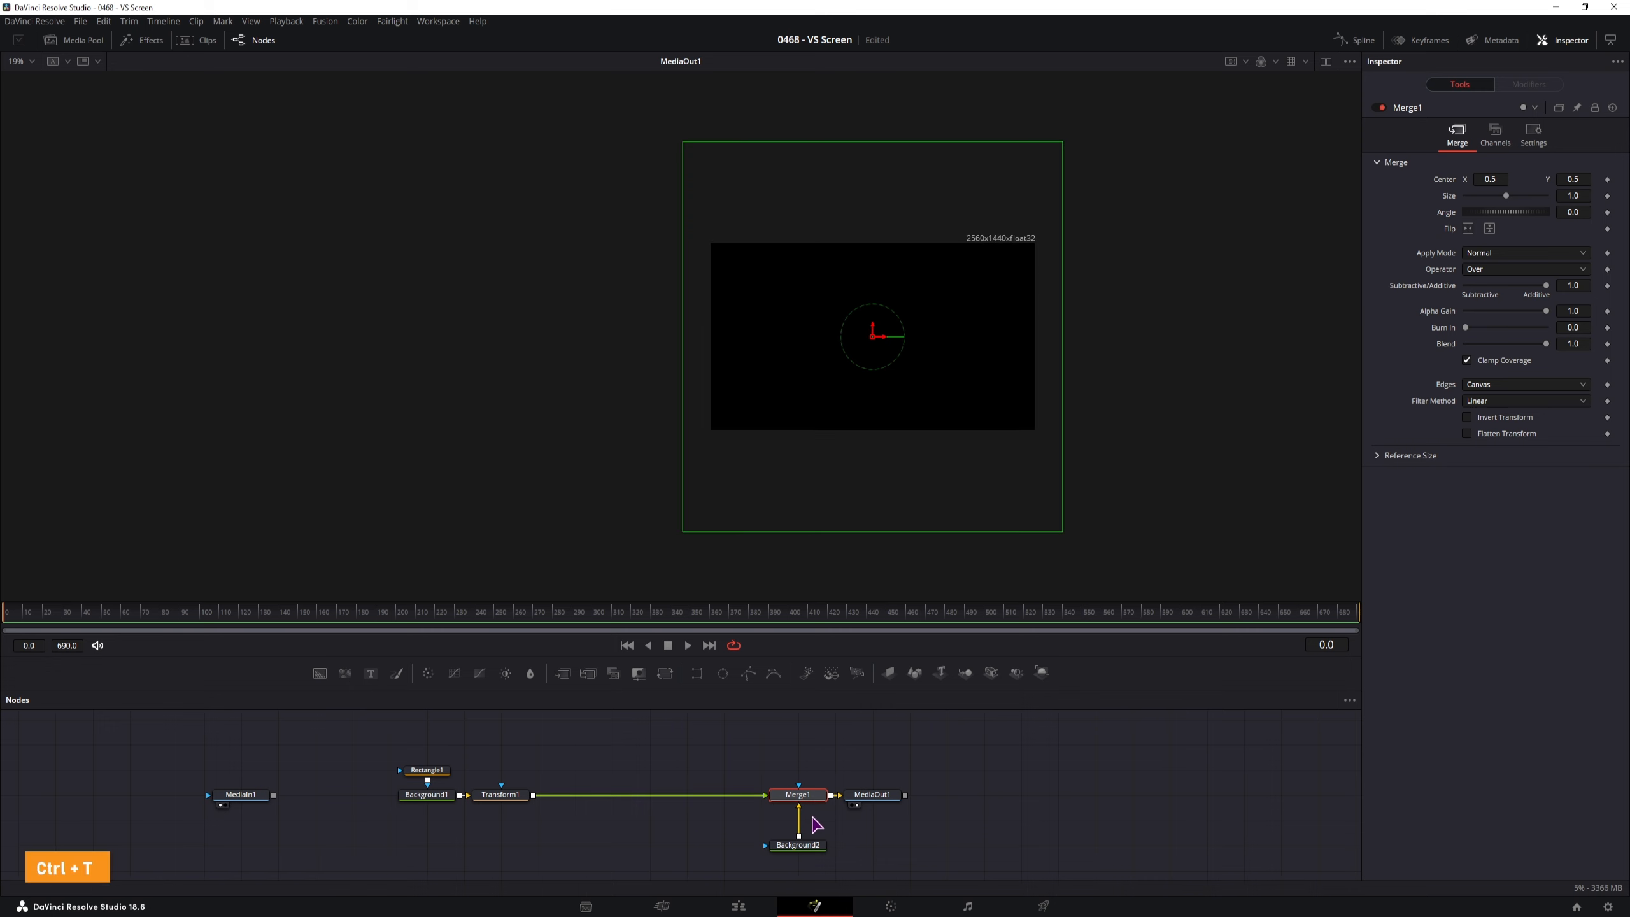
click(811, 822)
click(754, 806)
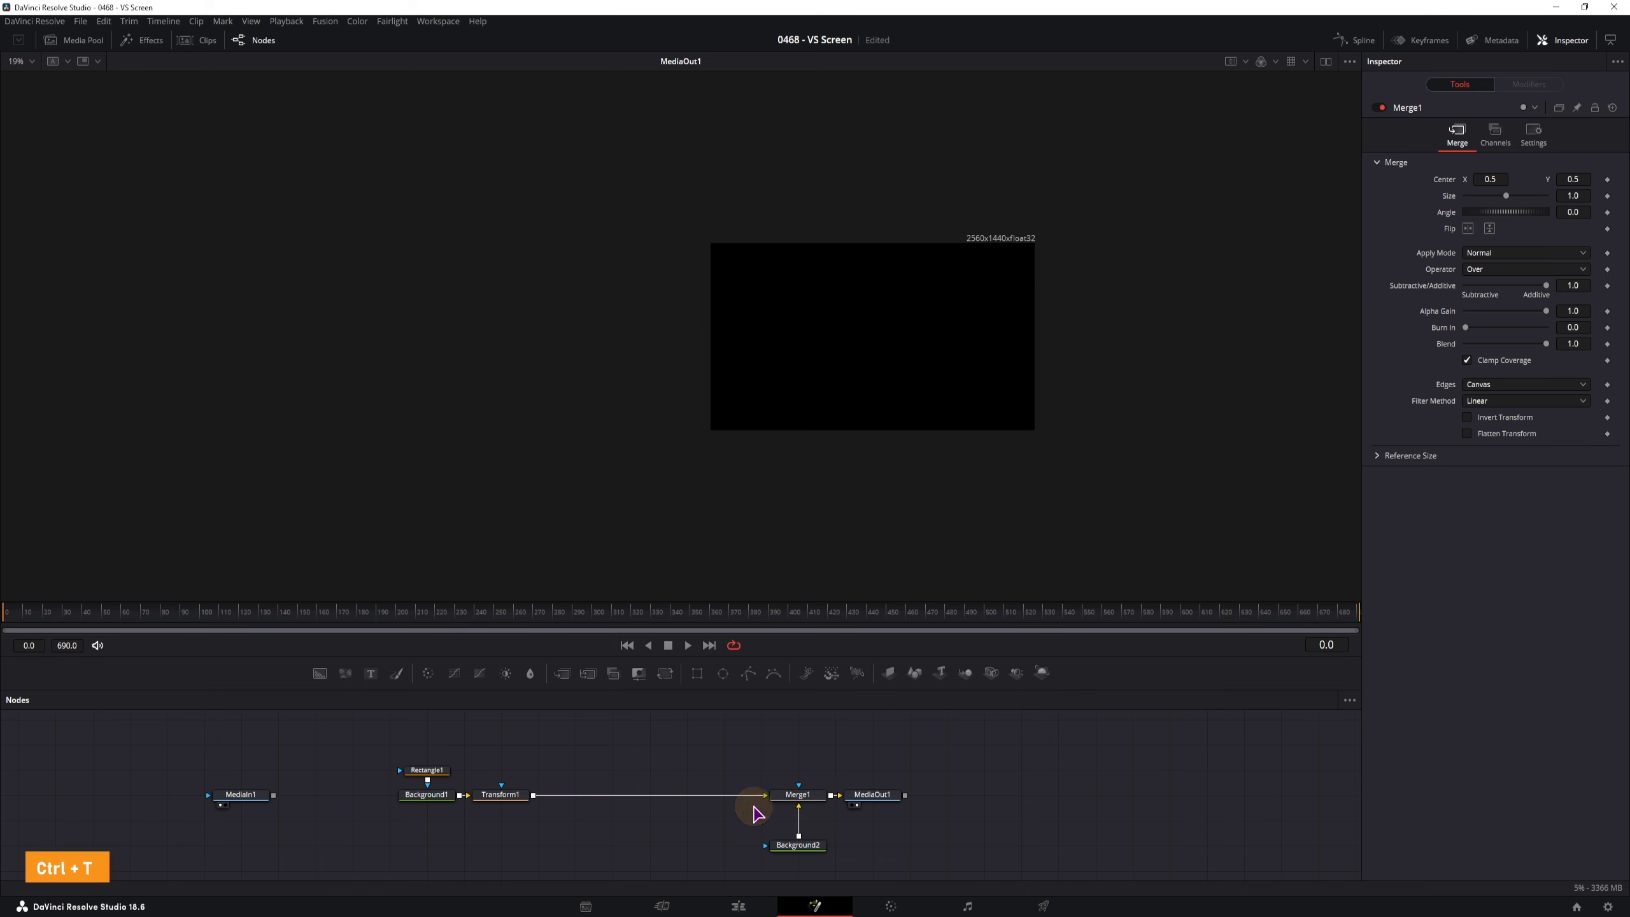
Make Background2 partly transparent and reposition the viewer image
click(807, 853)
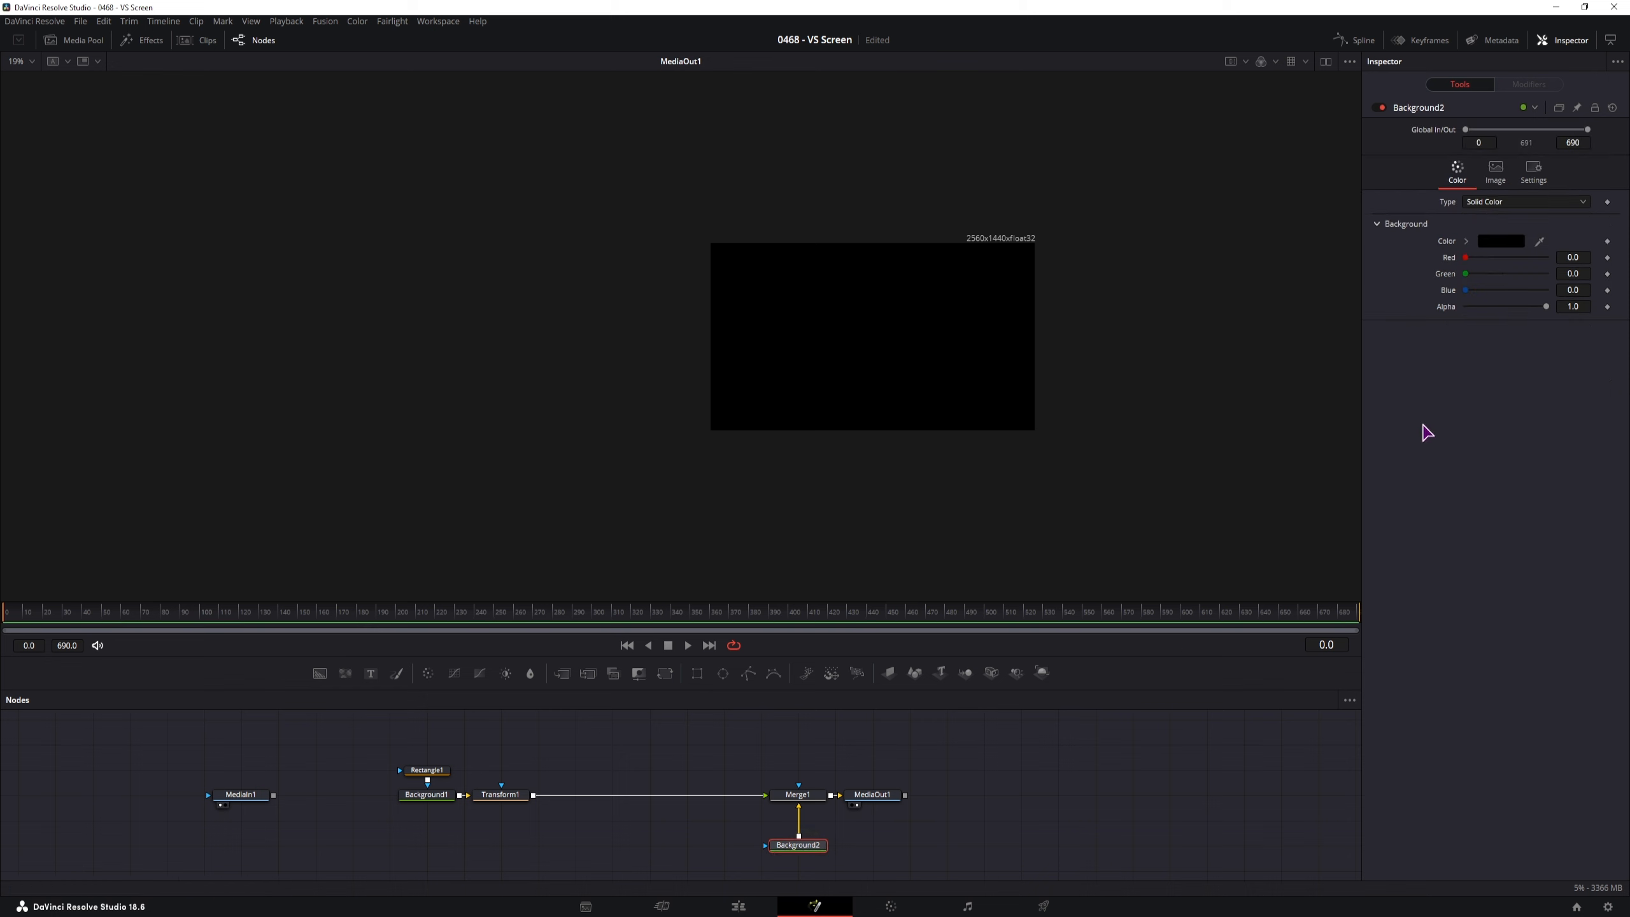
drag(1546, 306, 1419, 311)
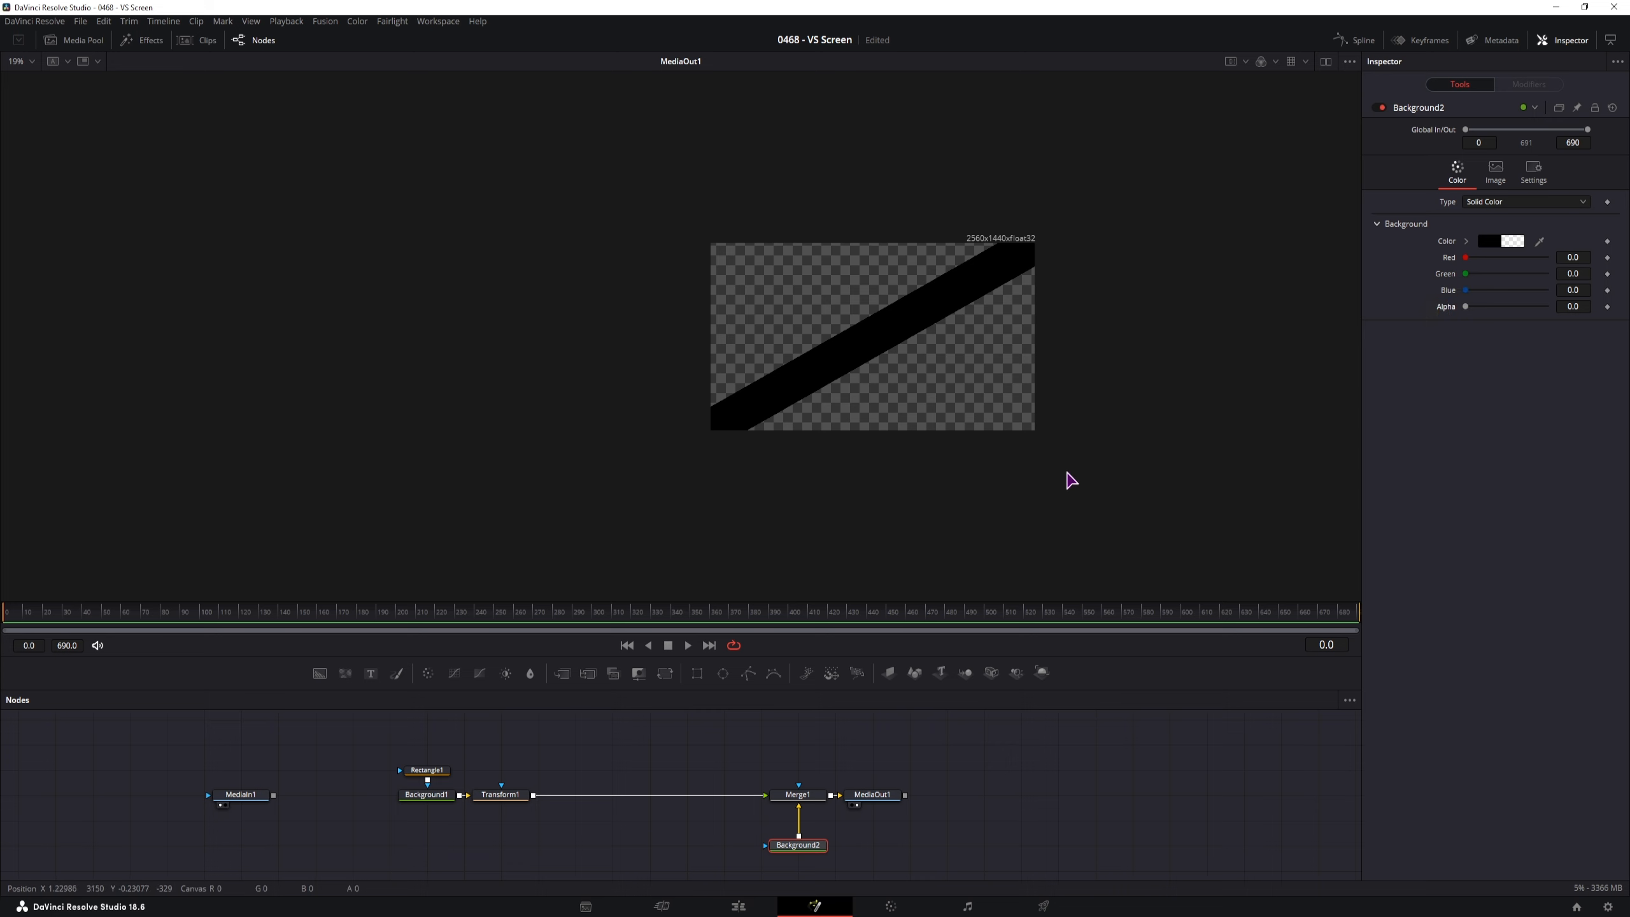
scroll(896, 385, up, 5)
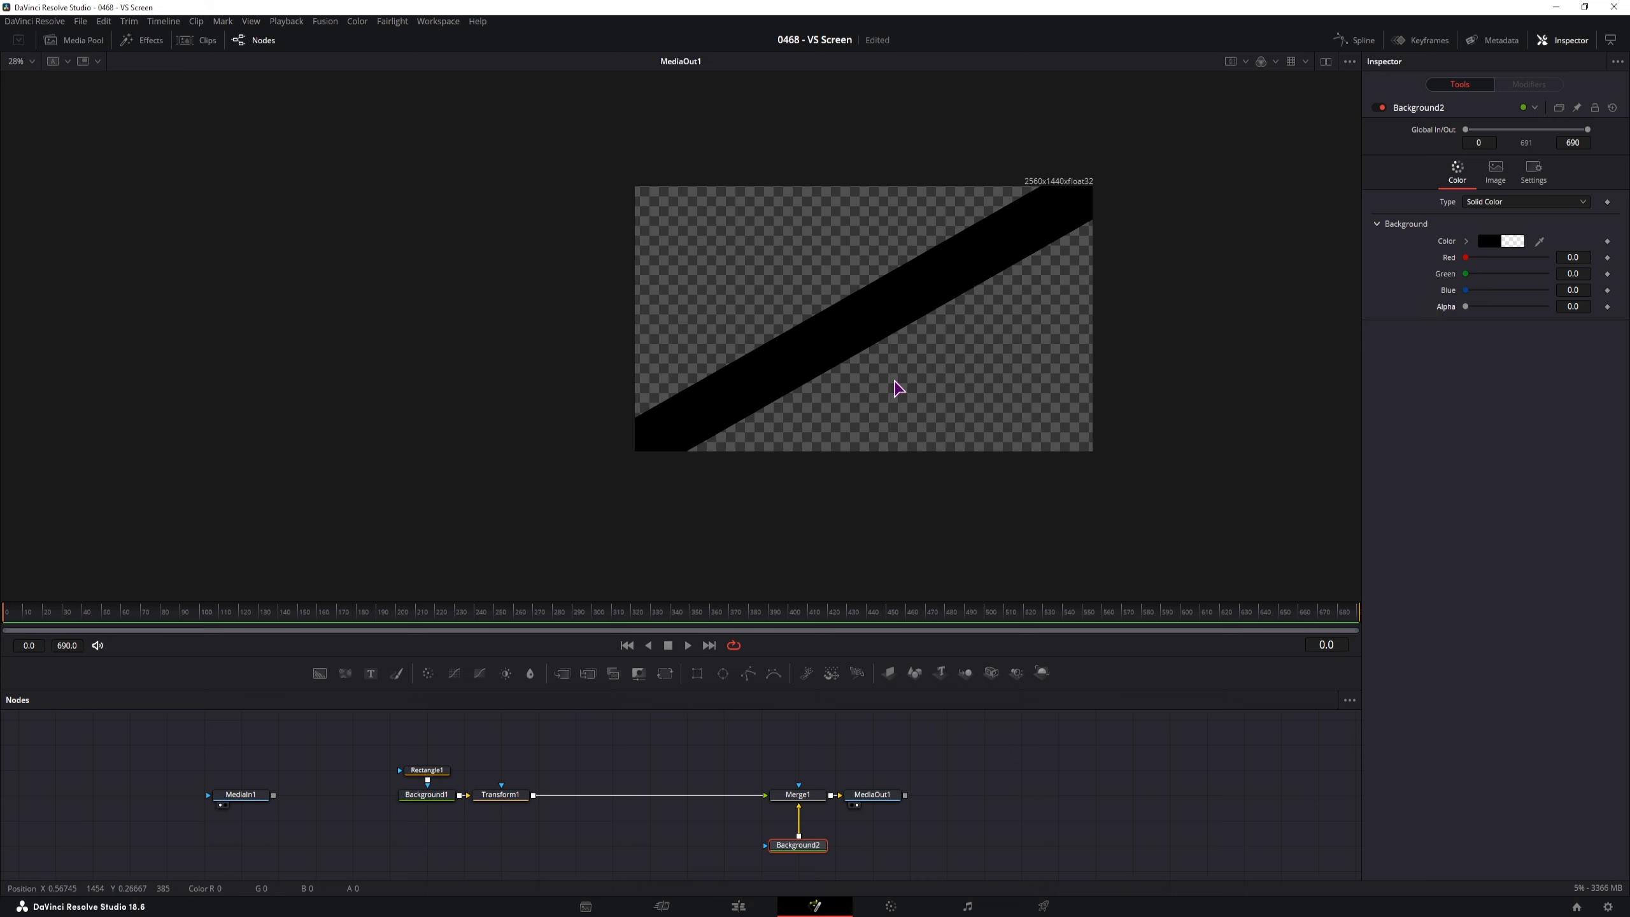
scroll(946, 386, down, 2)
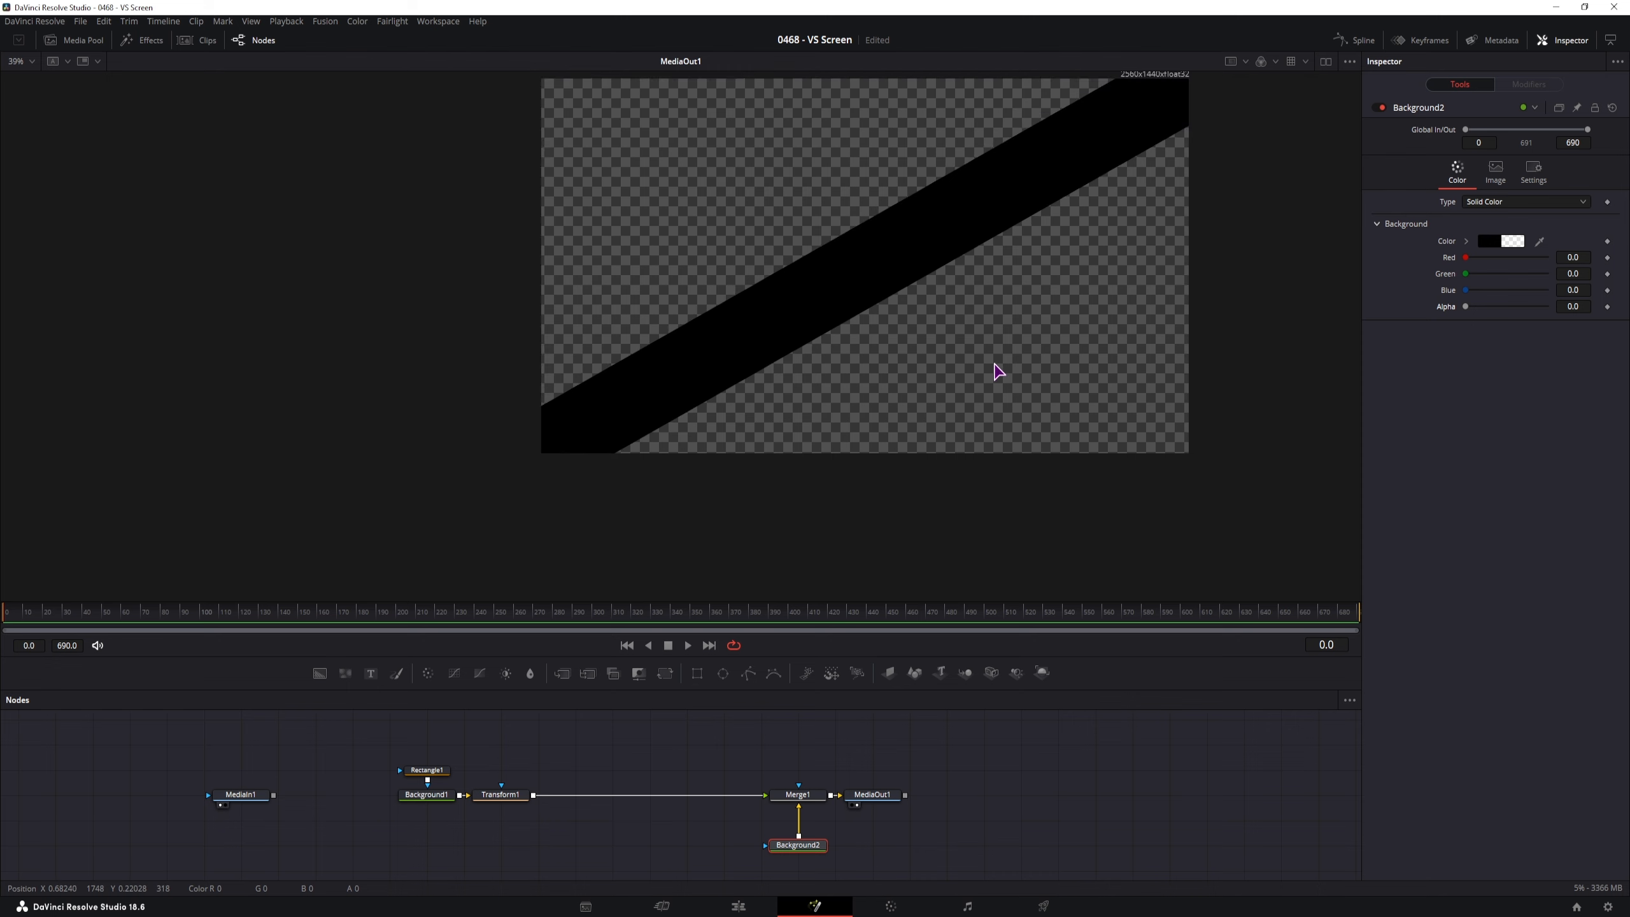
drag(996, 371, 891, 434)
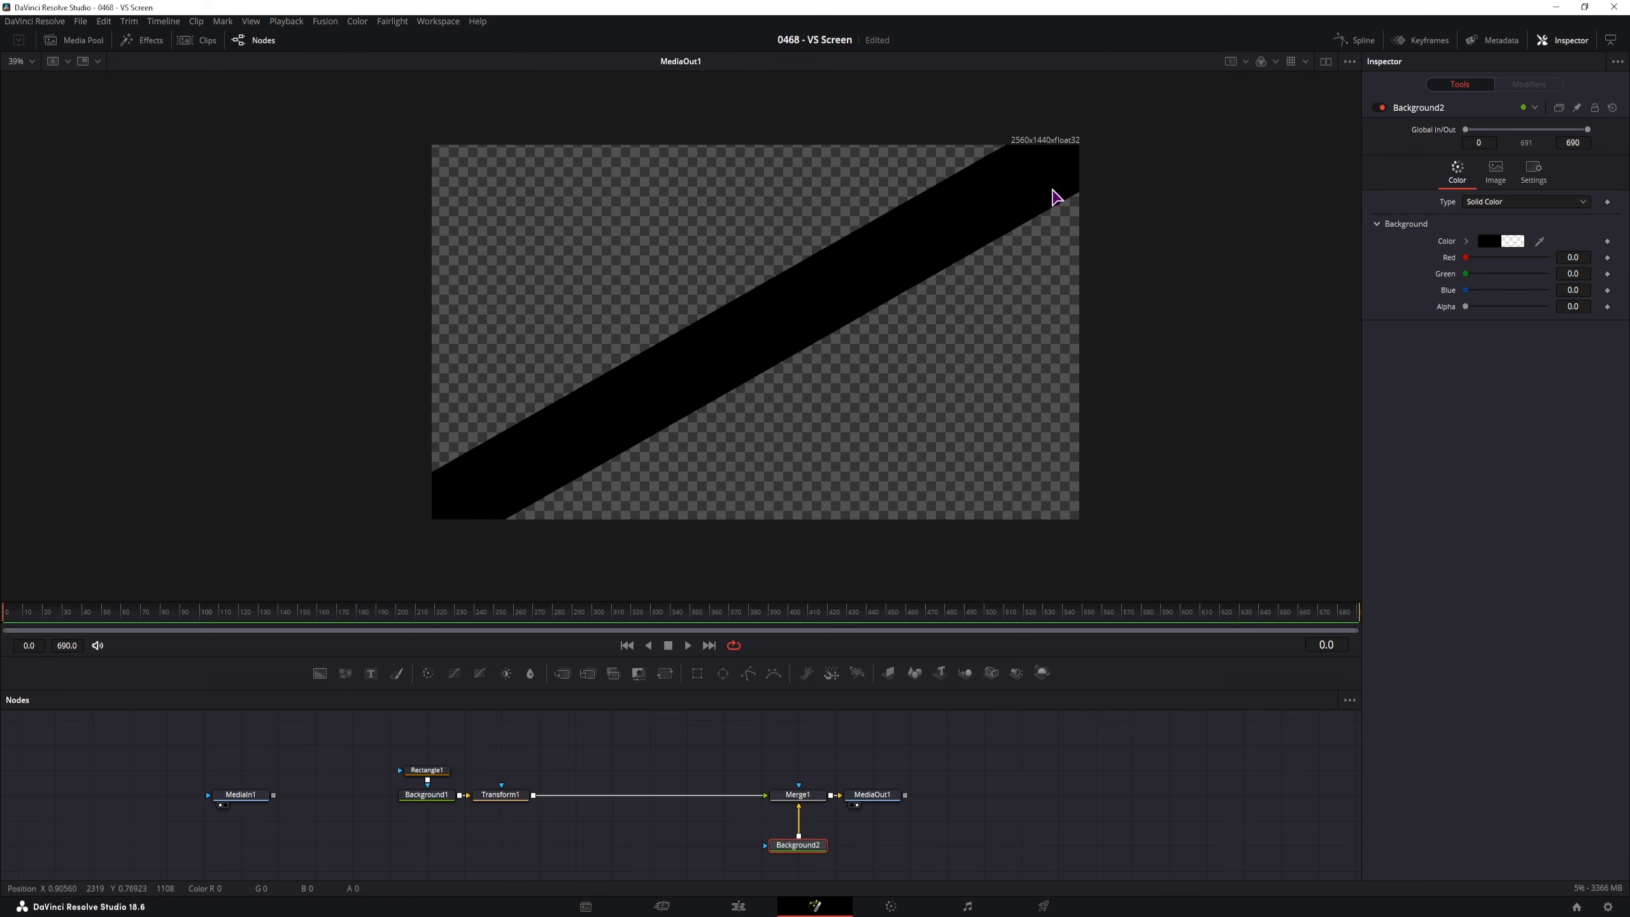
click(509, 794)
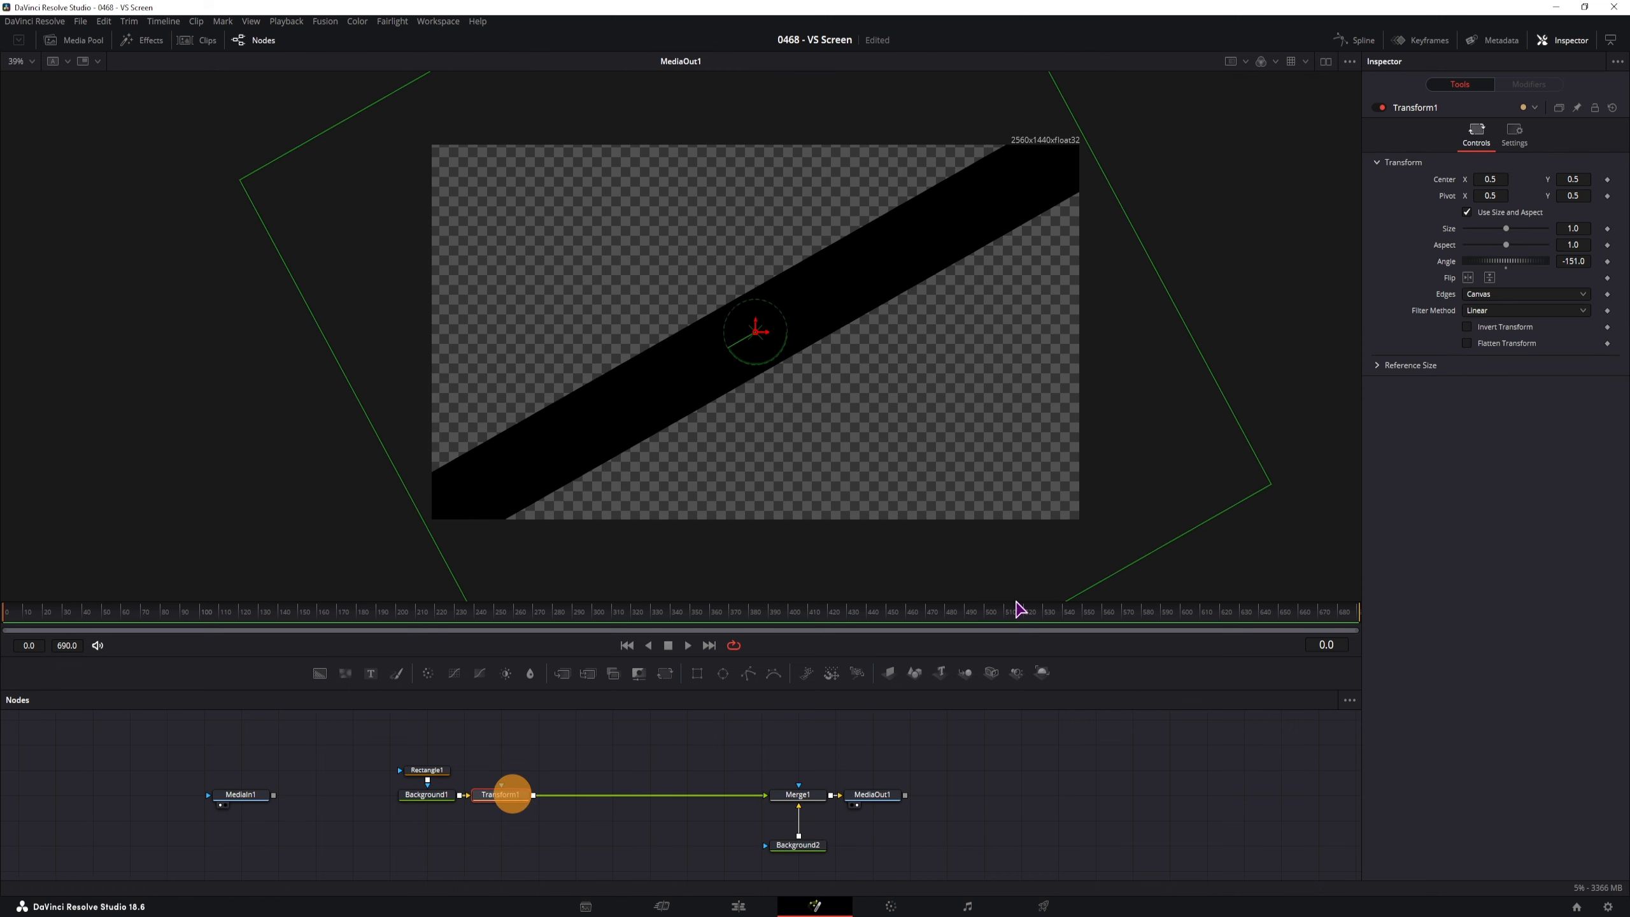
Reset Transform1's angle to 0 so the bar is horizontal, and start thinning the rectangle band
drag(1531, 261, 1397, 334)
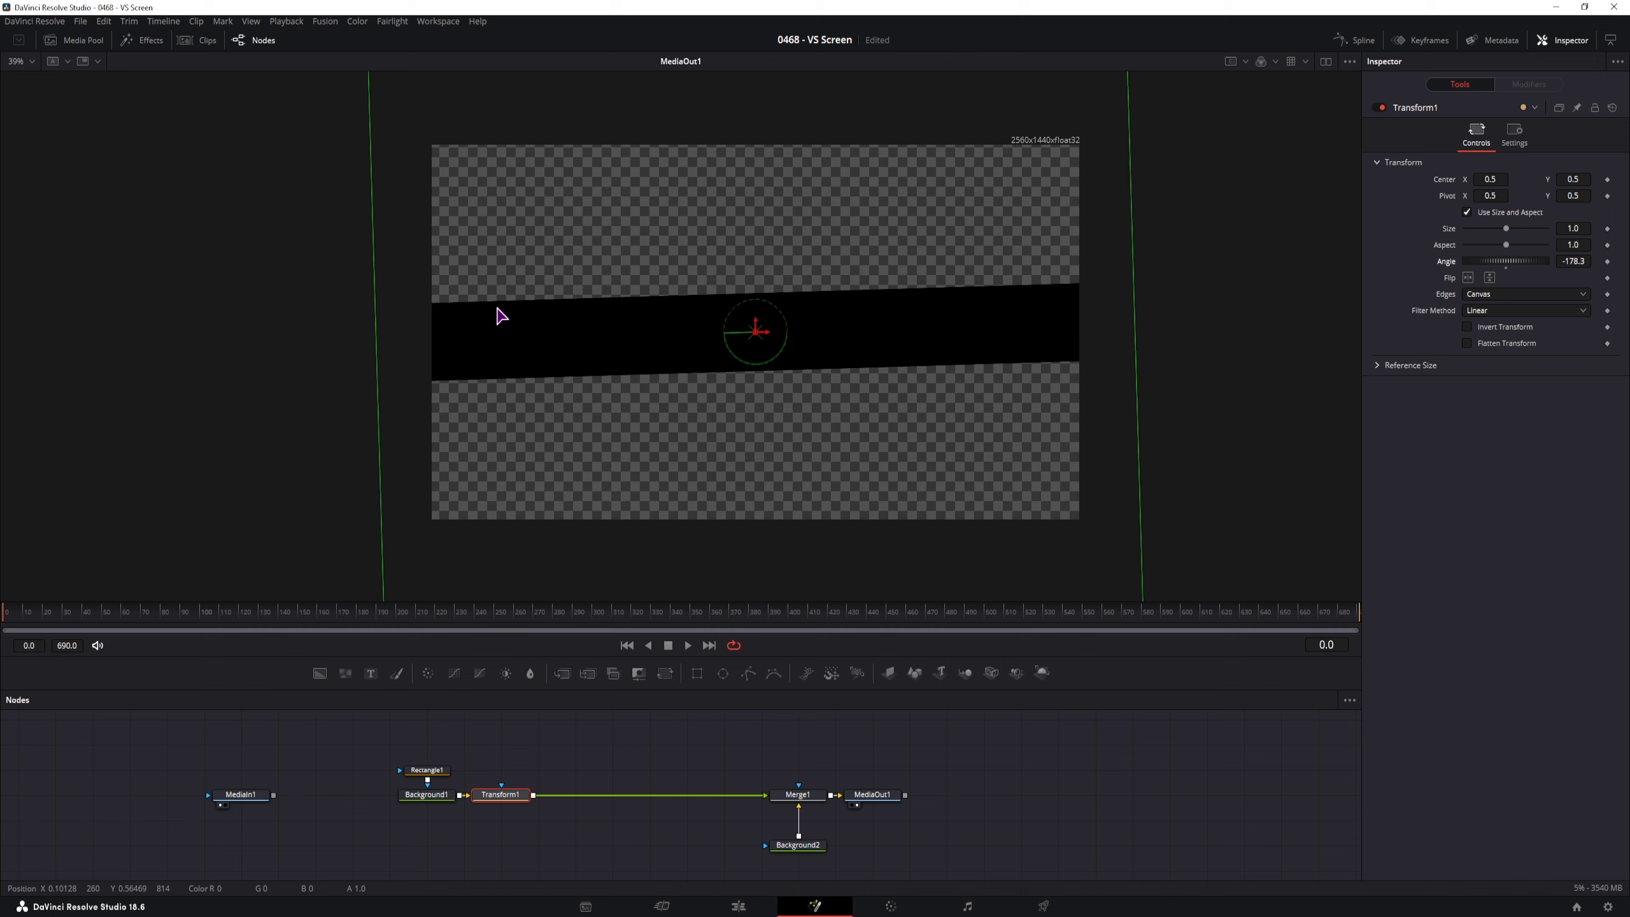
double_click(1446, 261)
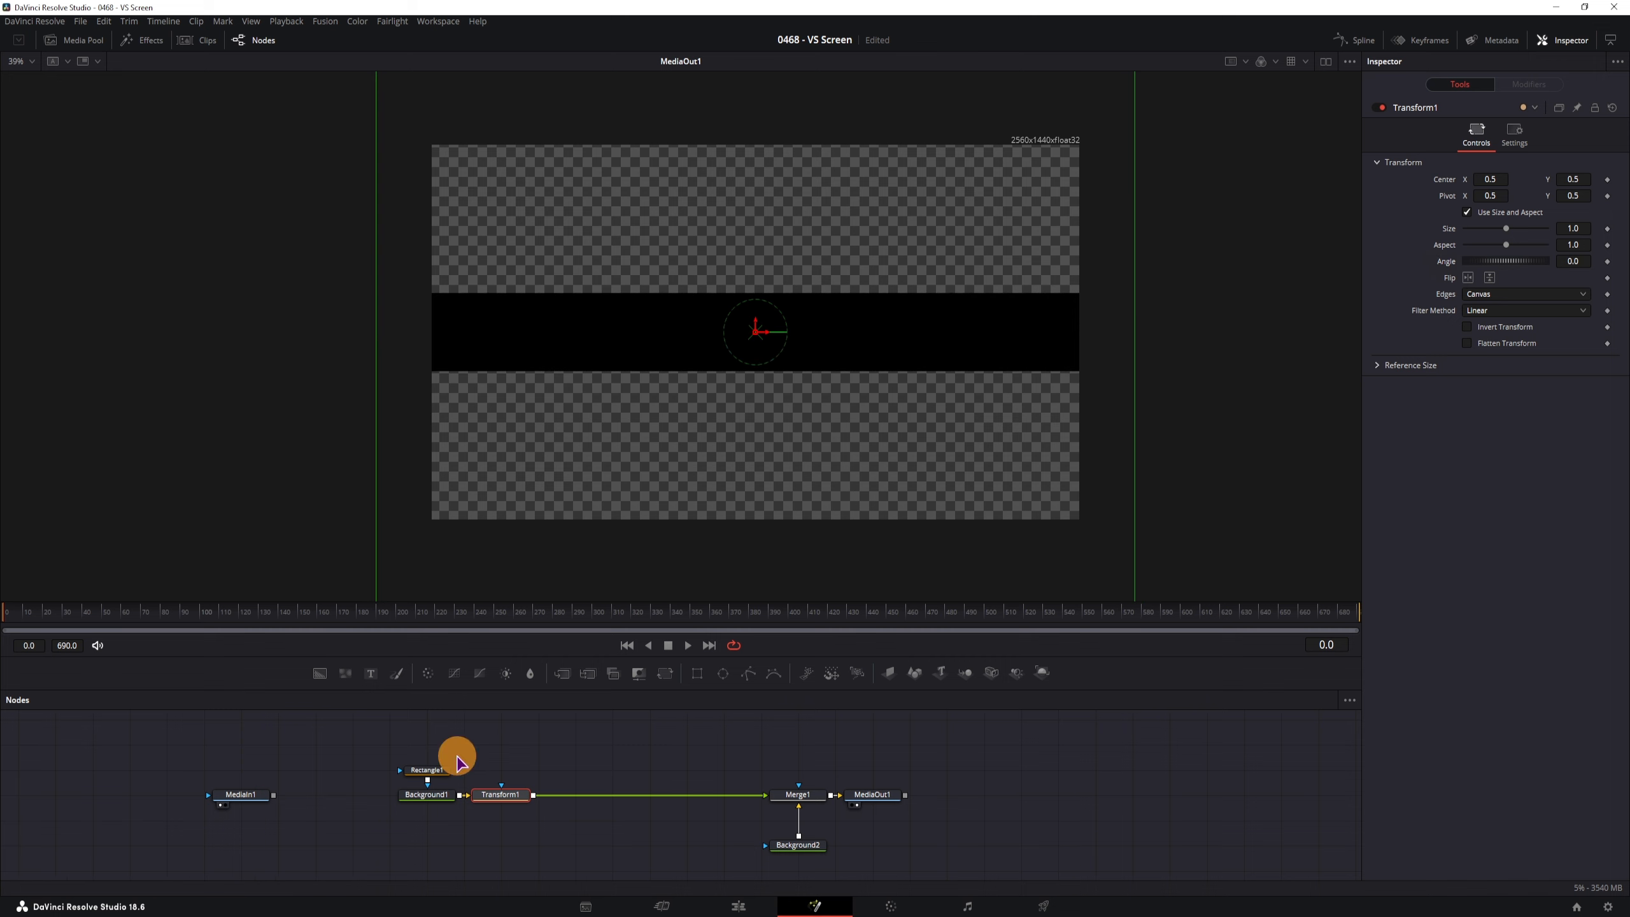
click(429, 770)
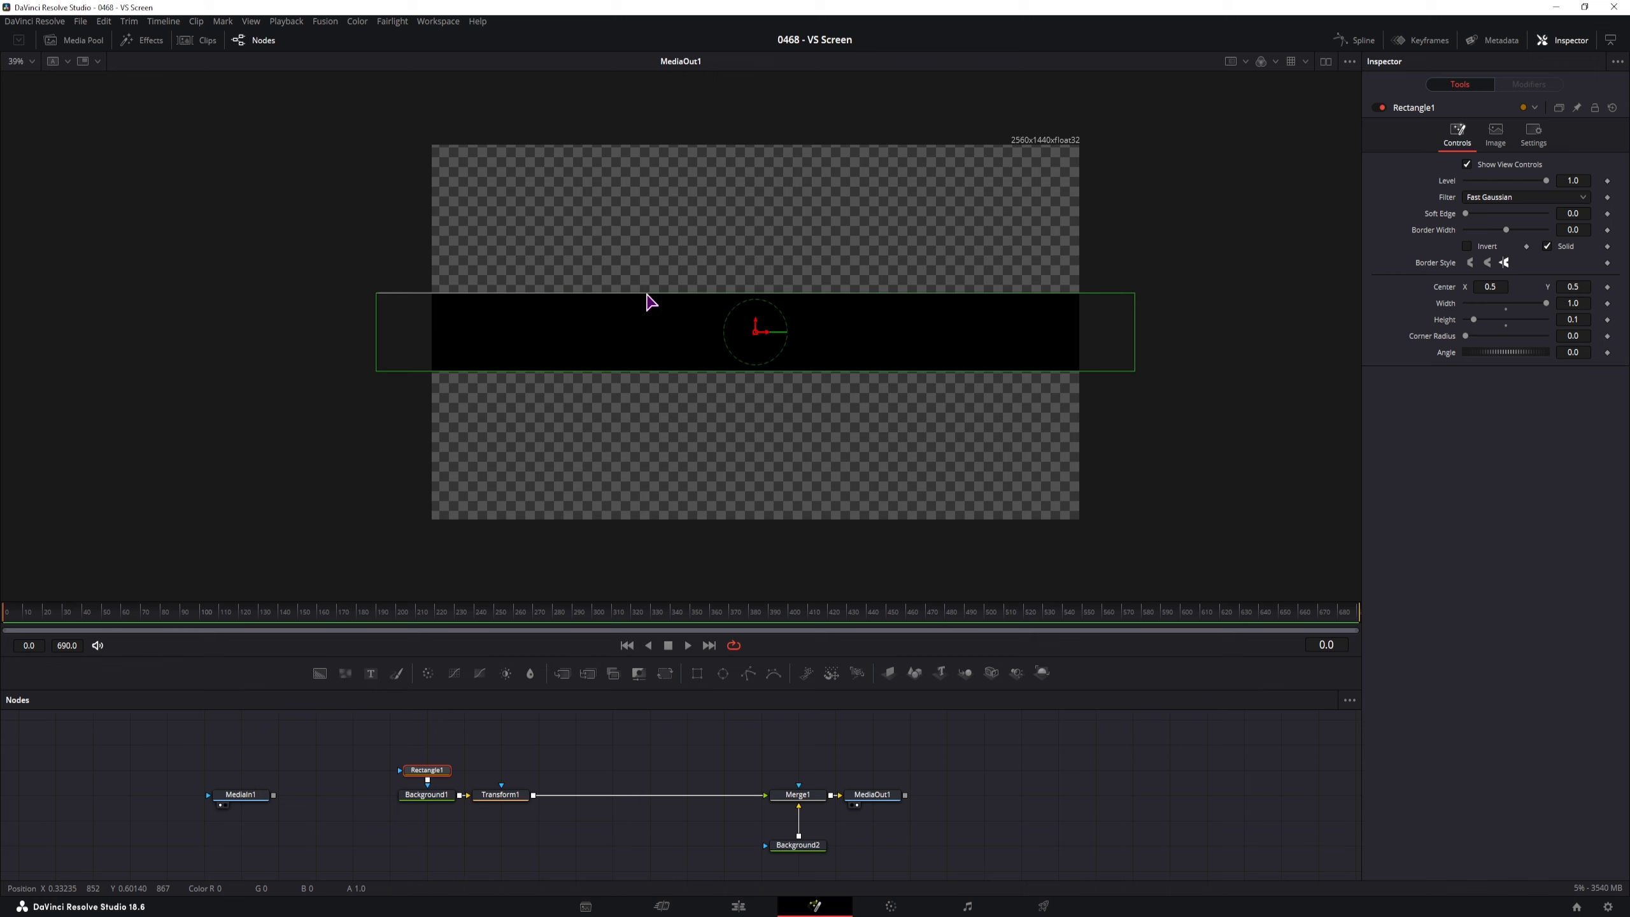
drag(647, 297, 650, 303)
drag(652, 314, 653, 314)
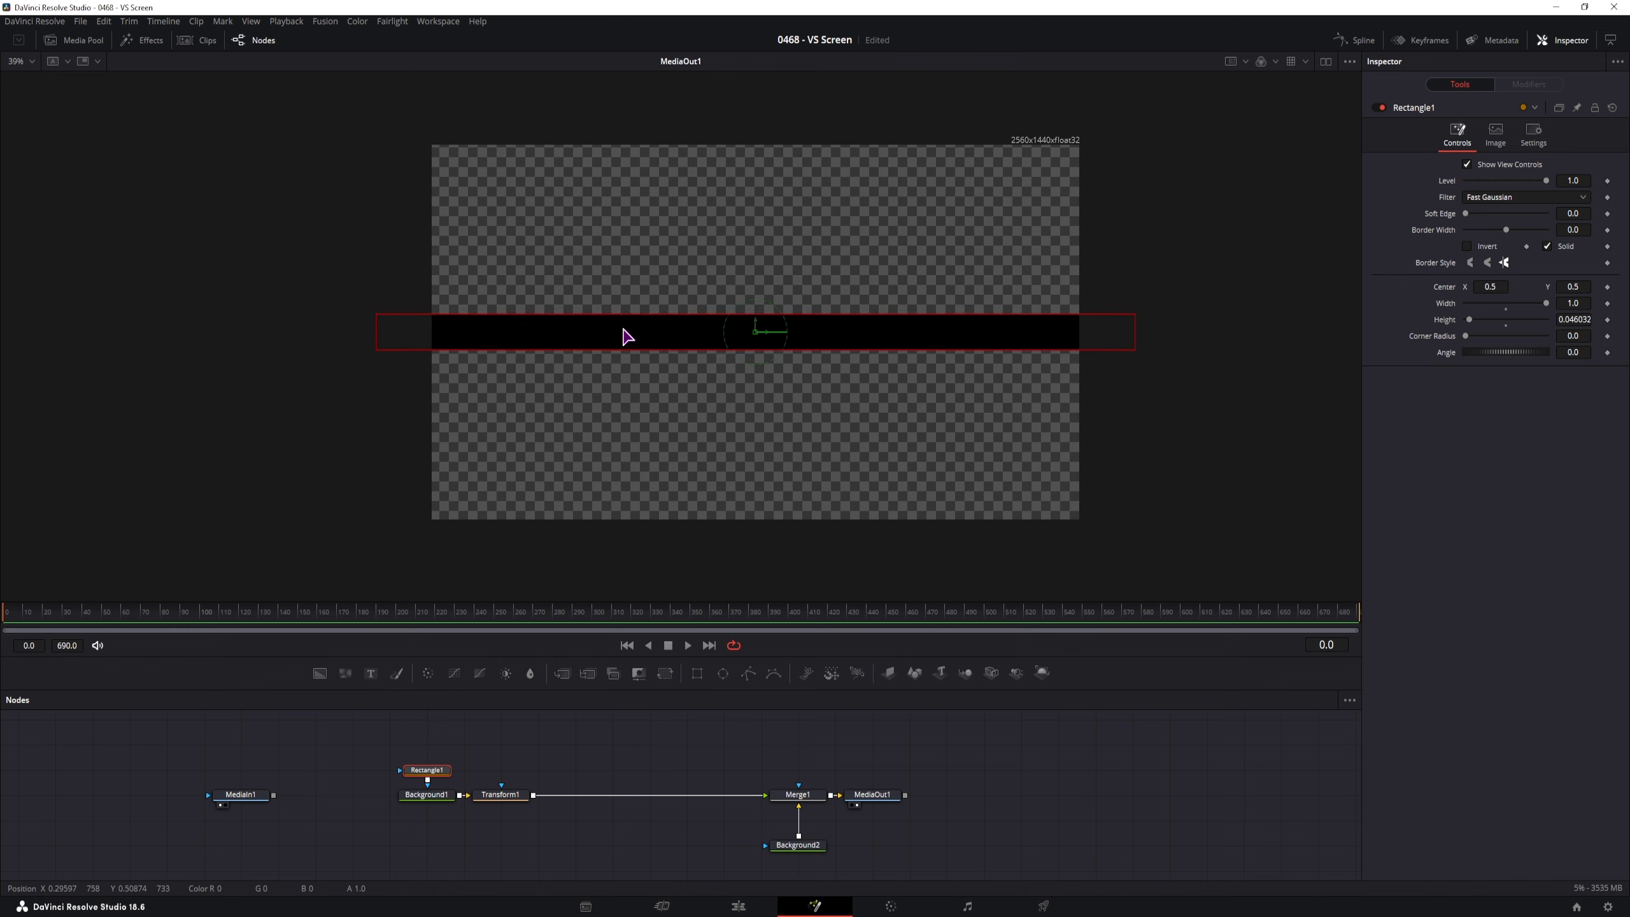
mouse_move(921, 315)
mouse_down()
mouse_move(932, 295)
mouse_move(933, 318)
mouse_up()
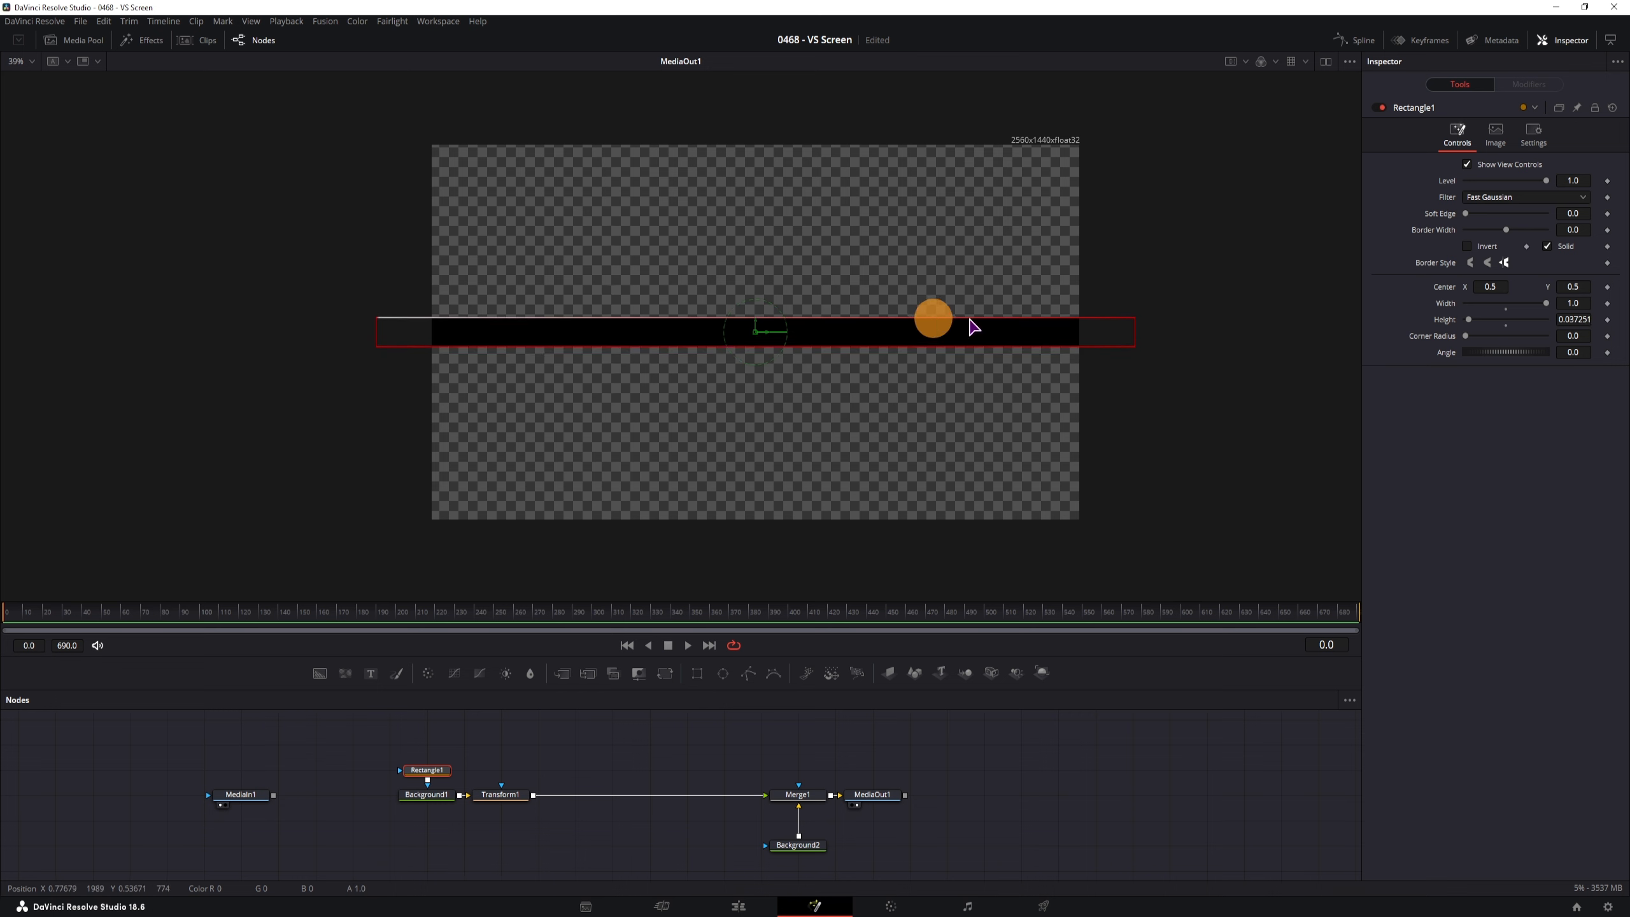
Set Rectangle1's height to 0.04 and add a Polygon1 mask node above it
click(1584, 320)
click(1572, 319)
drag(1571, 318, 1626, 319)
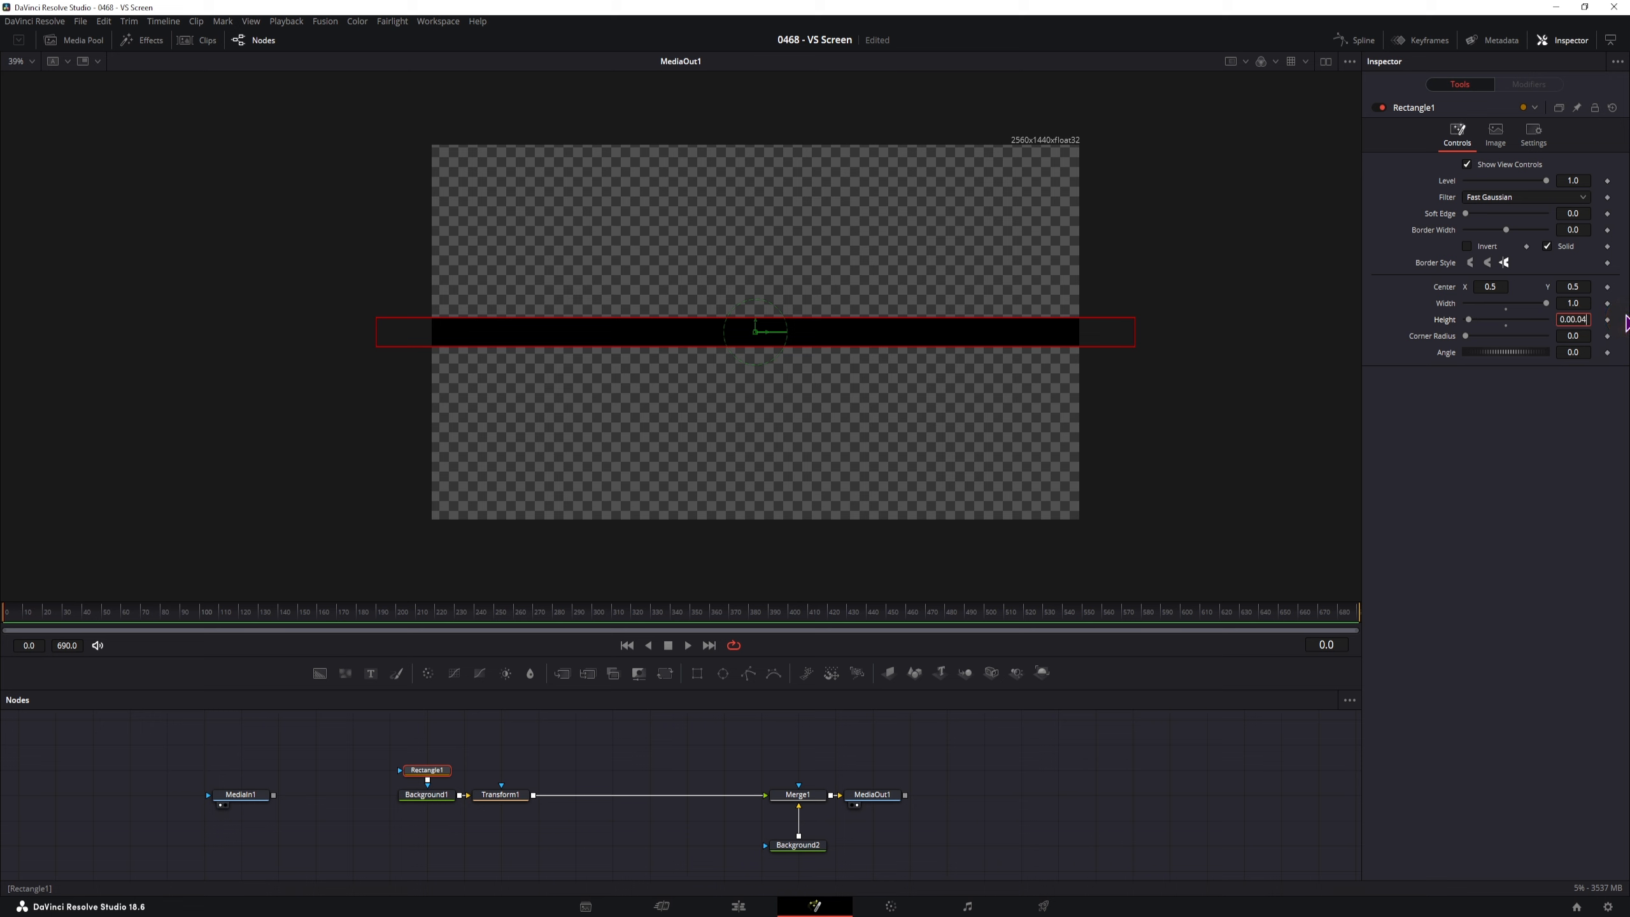
text(0.04)
key(Return)
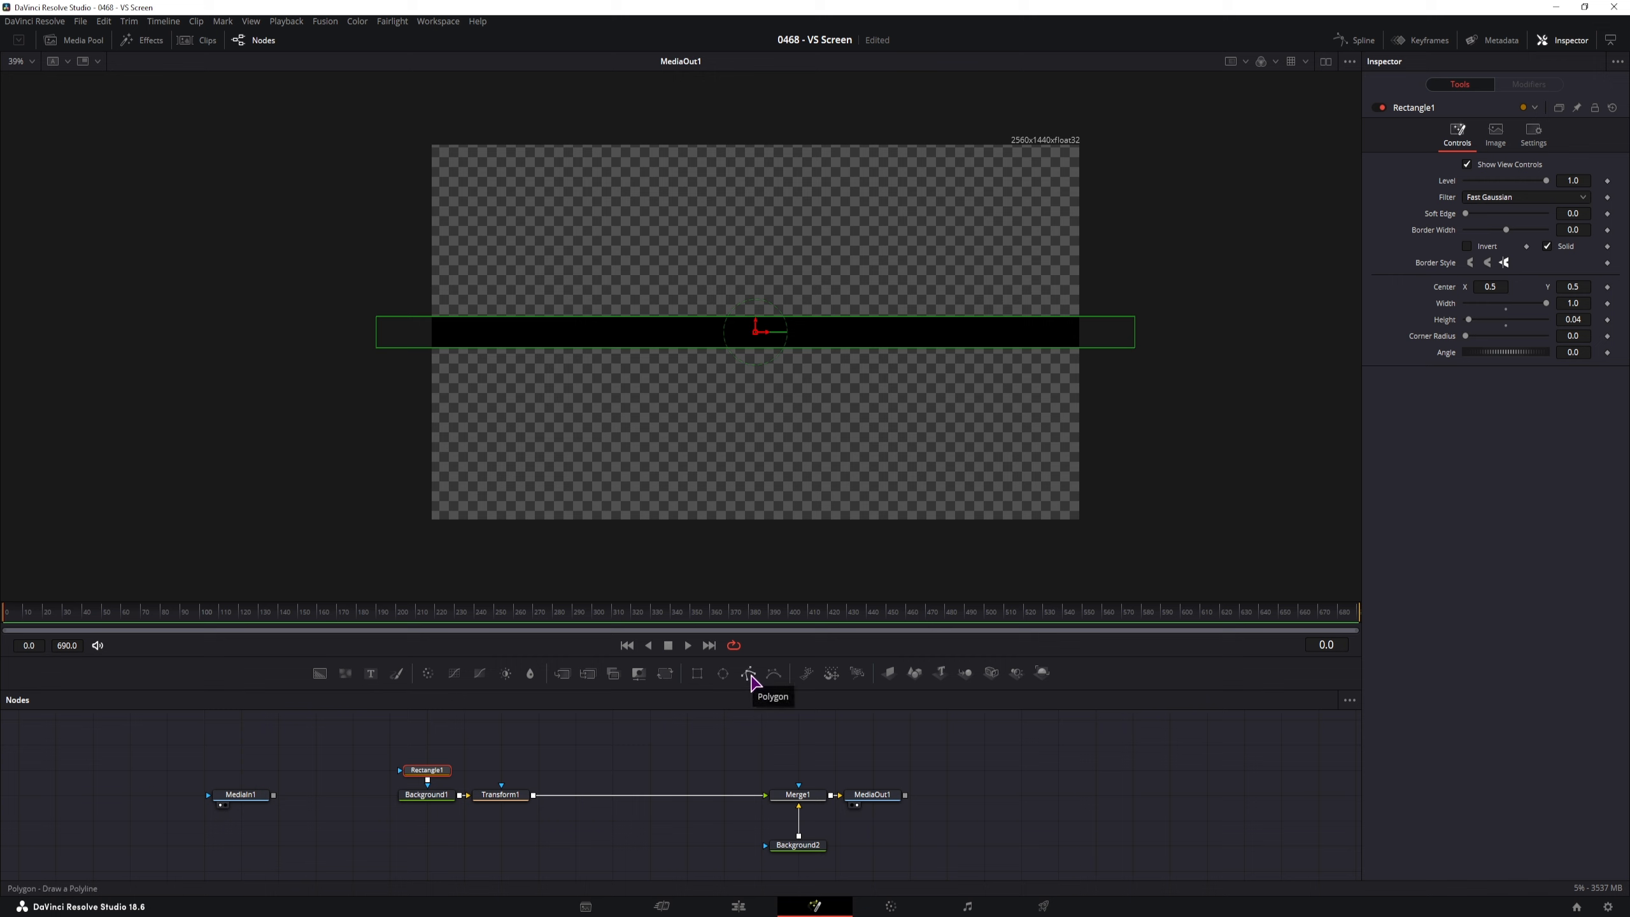
drag(751, 677, 431, 756)
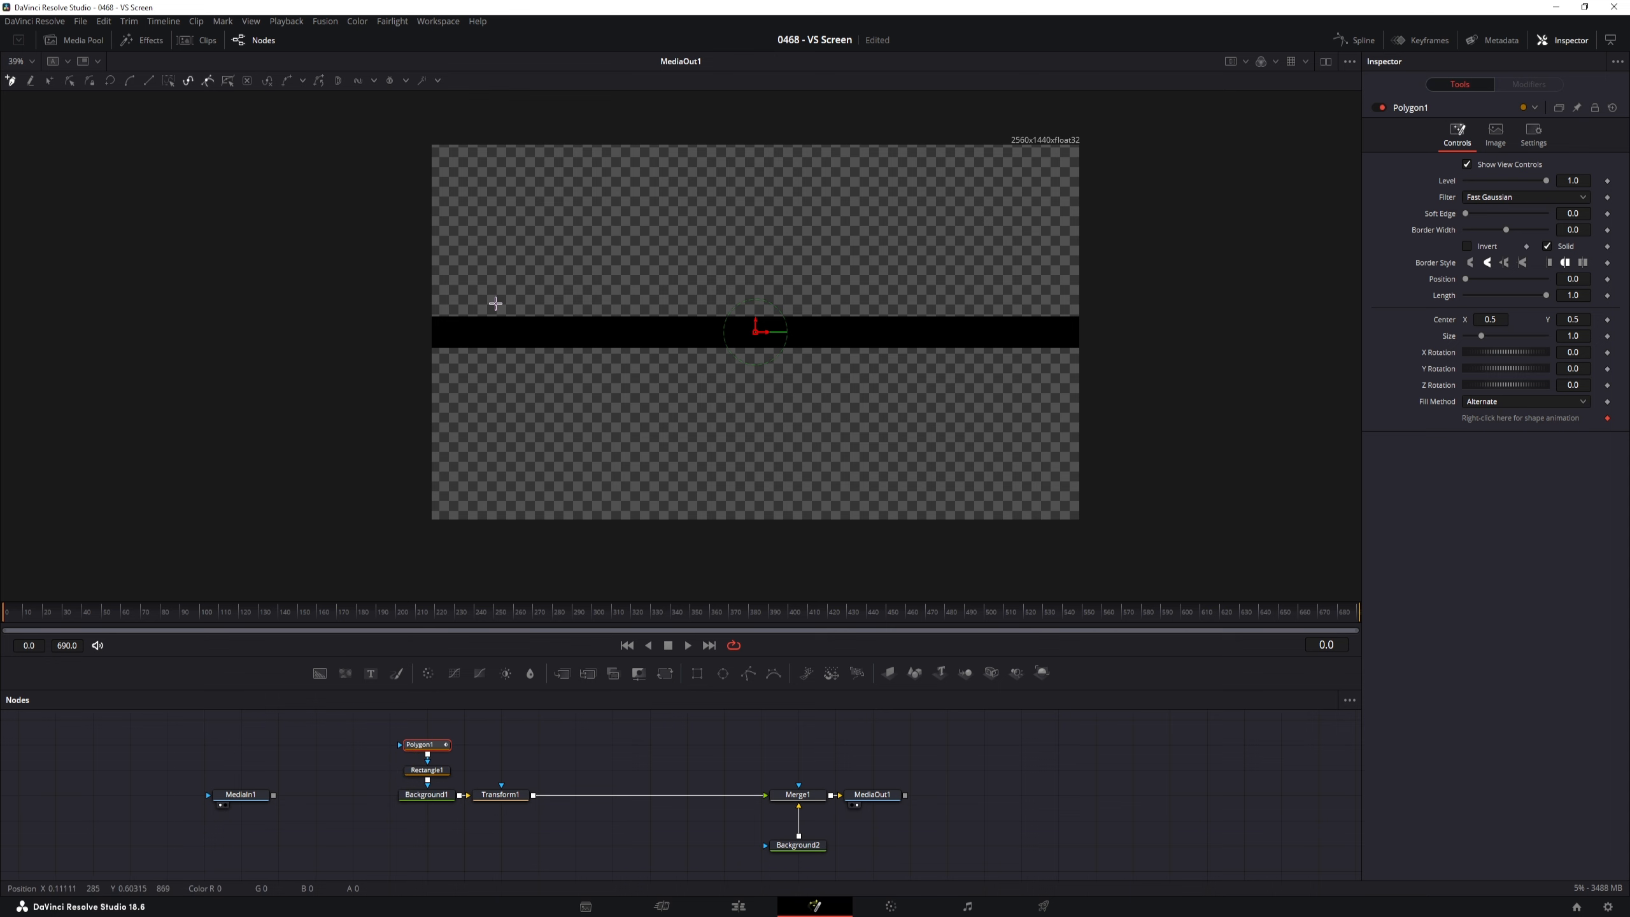
Draw a closed Polygon1 shape with points at both ends of the black band and its centre
scroll(482, 328, up, 10)
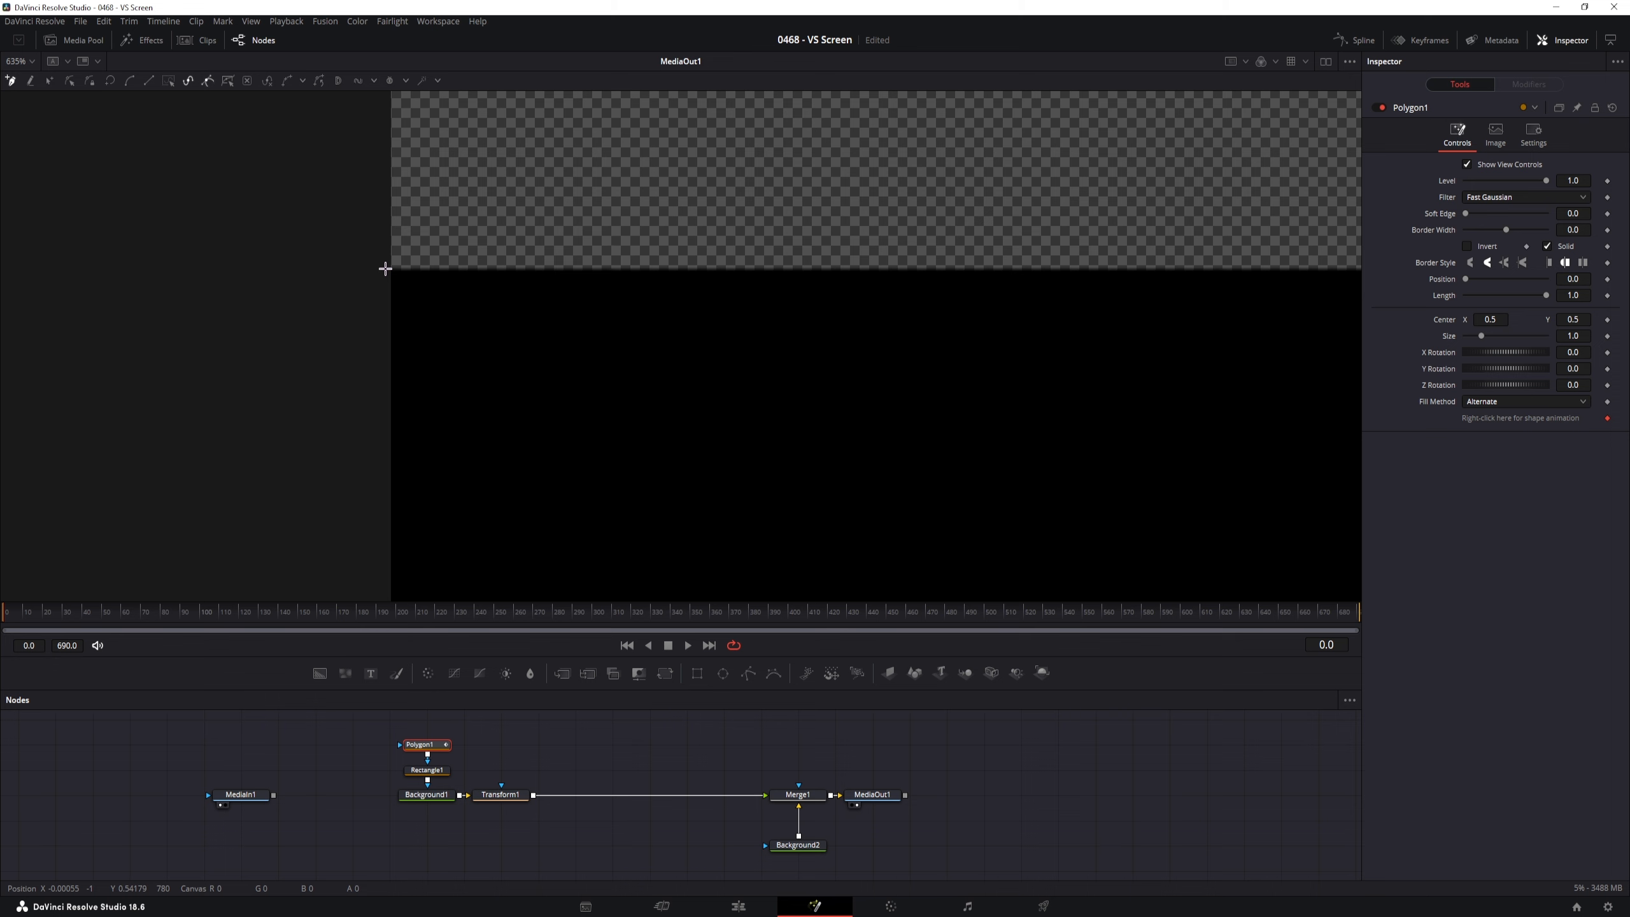
click(386, 268)
scroll(385, 269, down, 7)
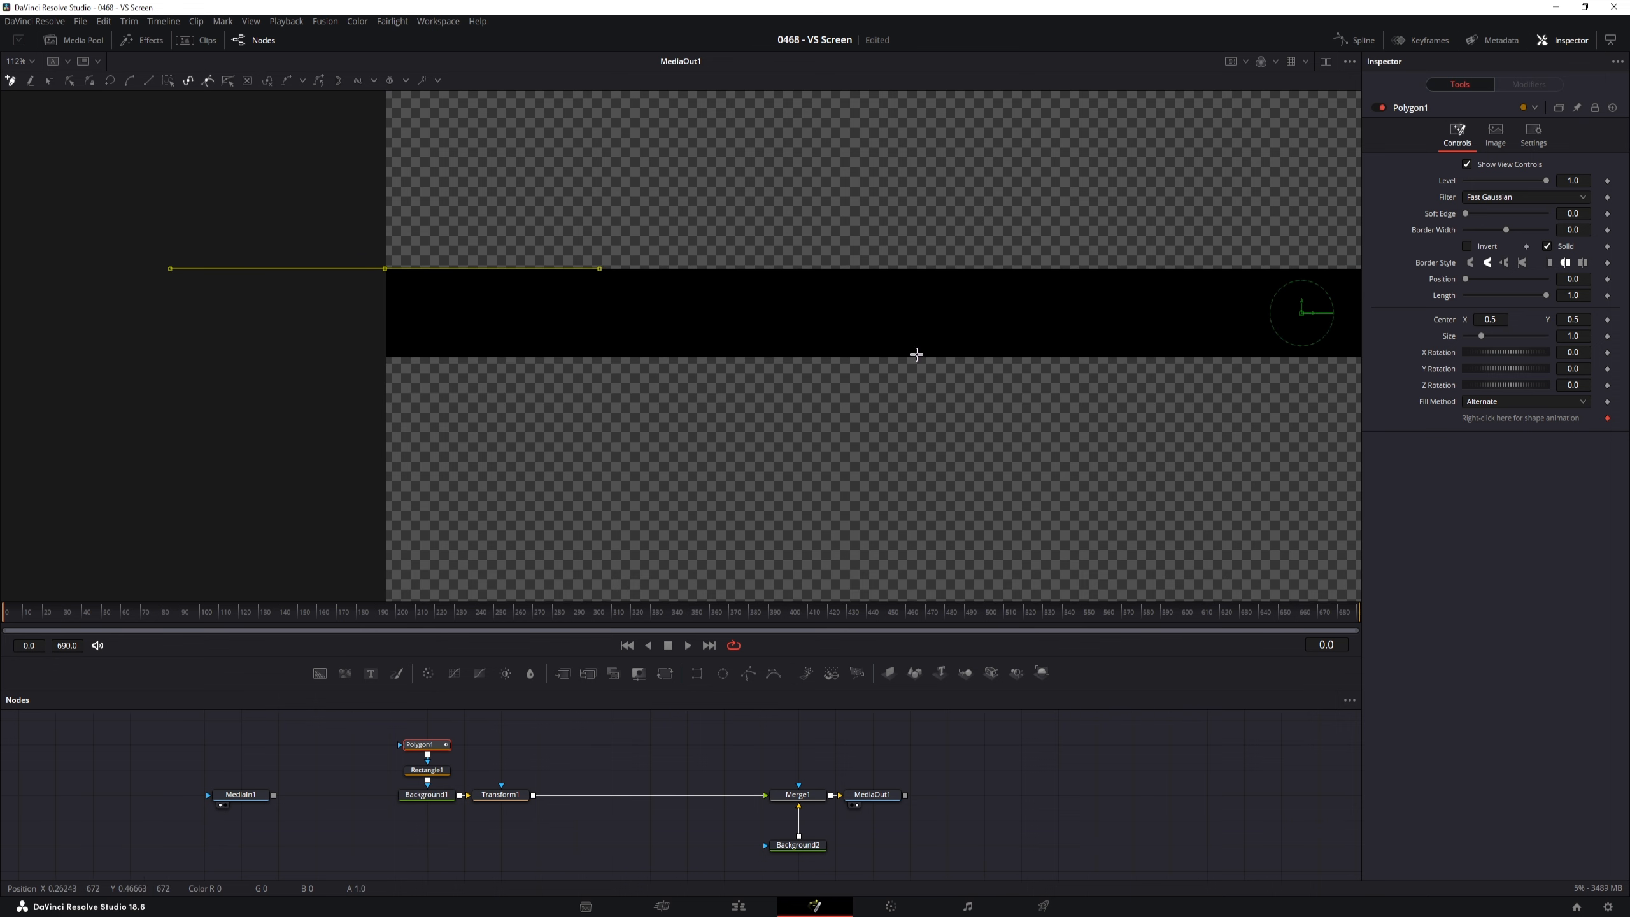
drag(916, 355, 586, 355)
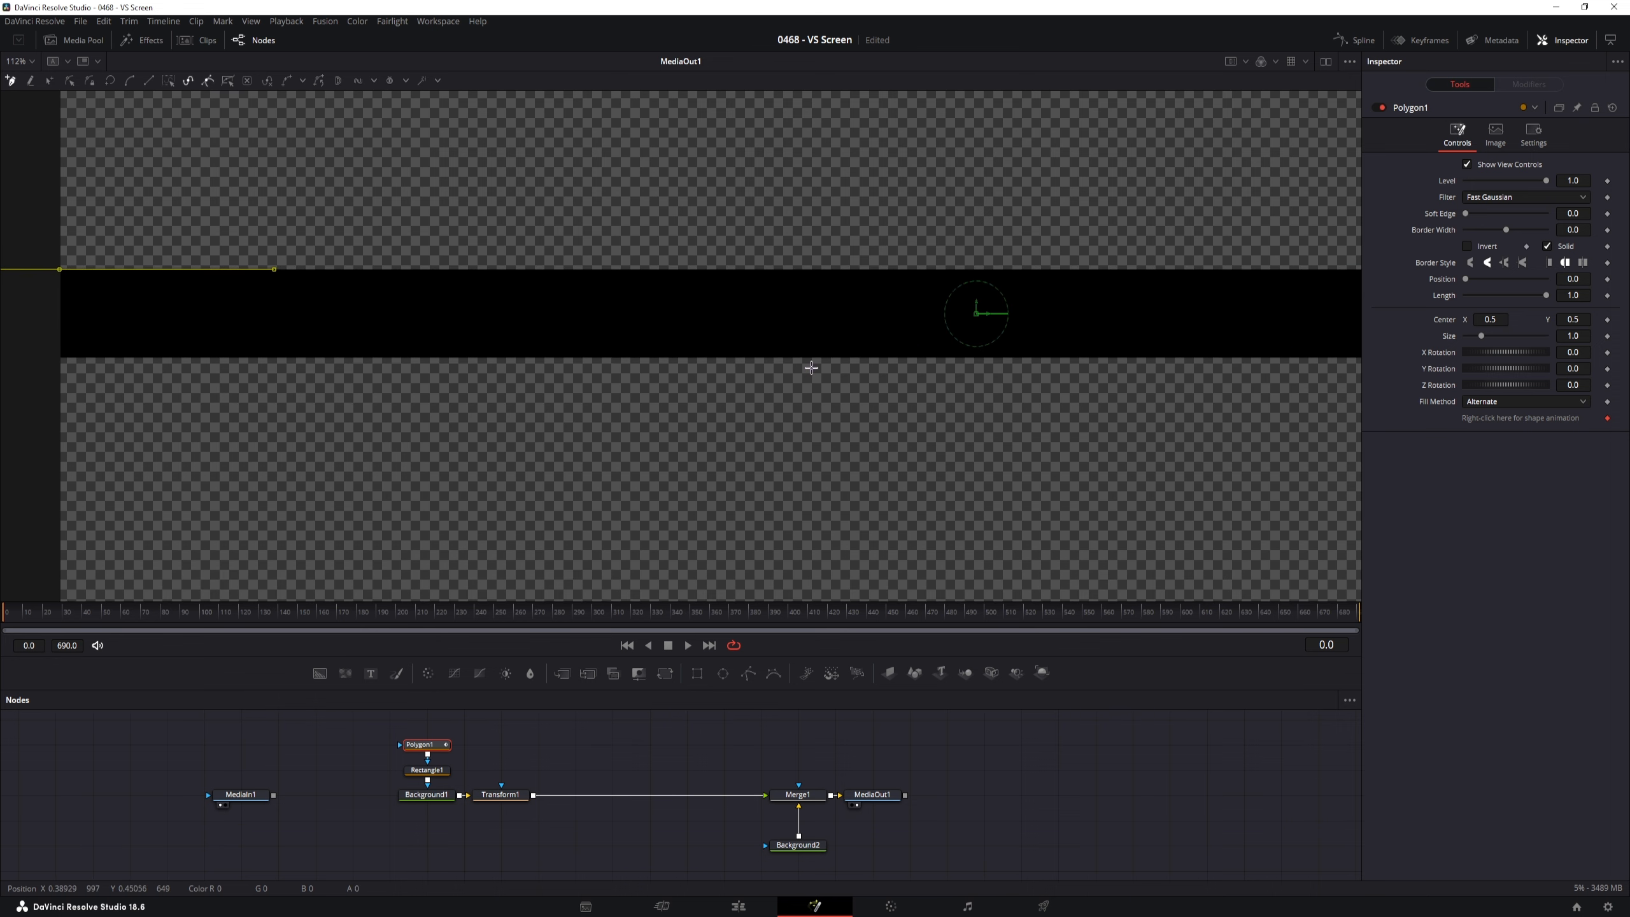
drag(811, 368, 321, 364)
mouse_move(753, 379)
mouse_down()
mouse_move(364, 380)
mouse_move(408, 381)
mouse_up()
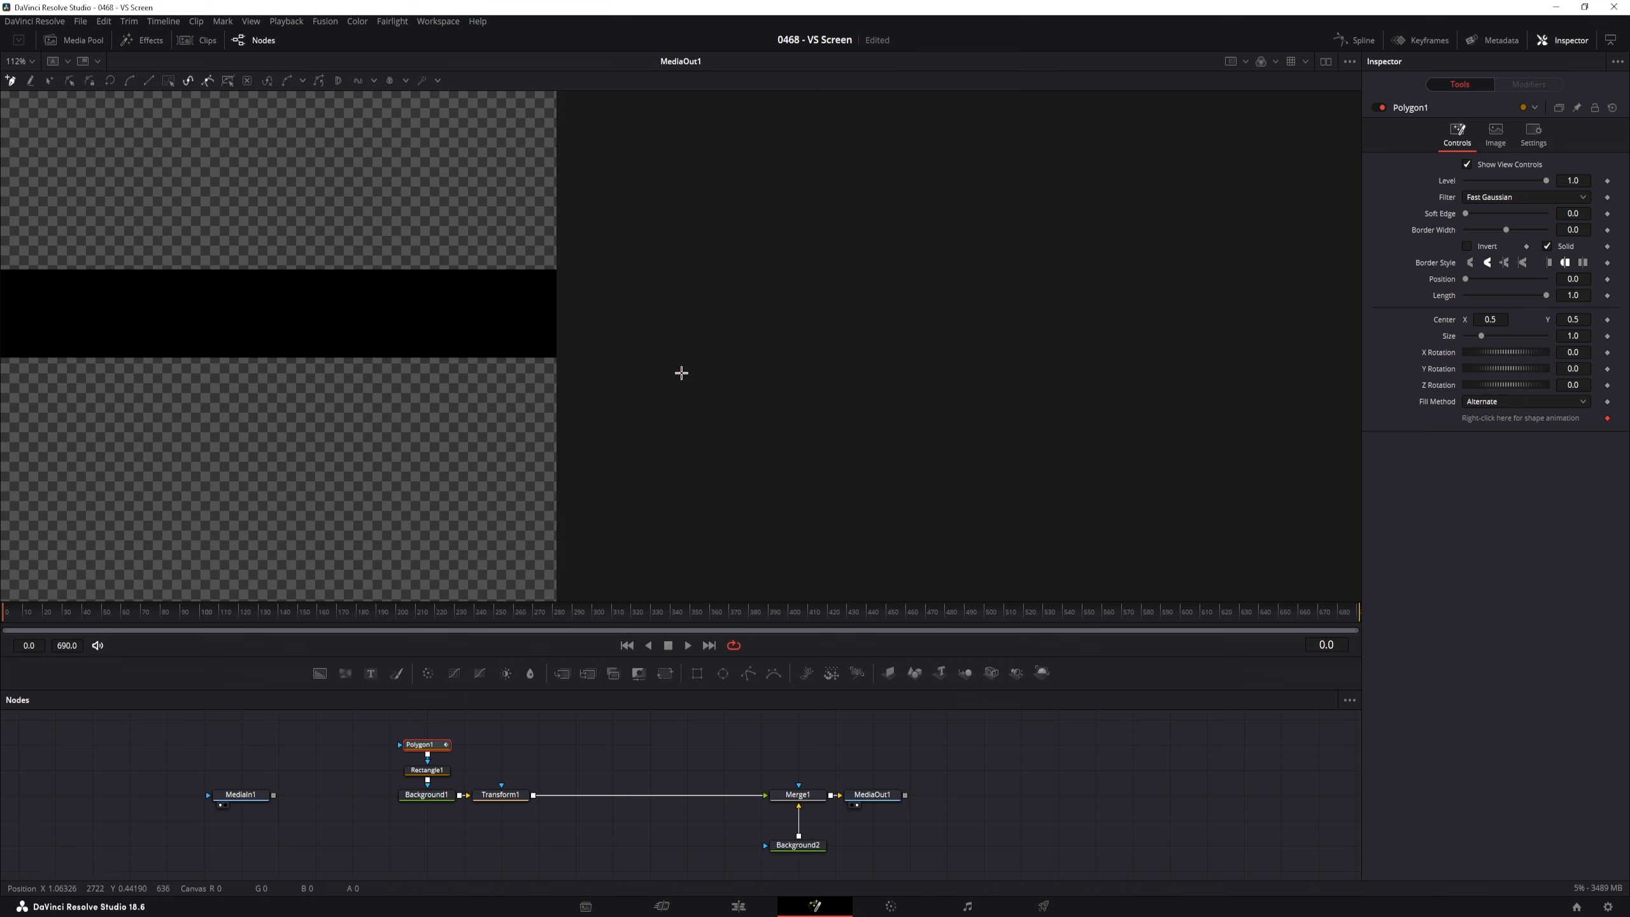
scroll(510, 324, up, 2)
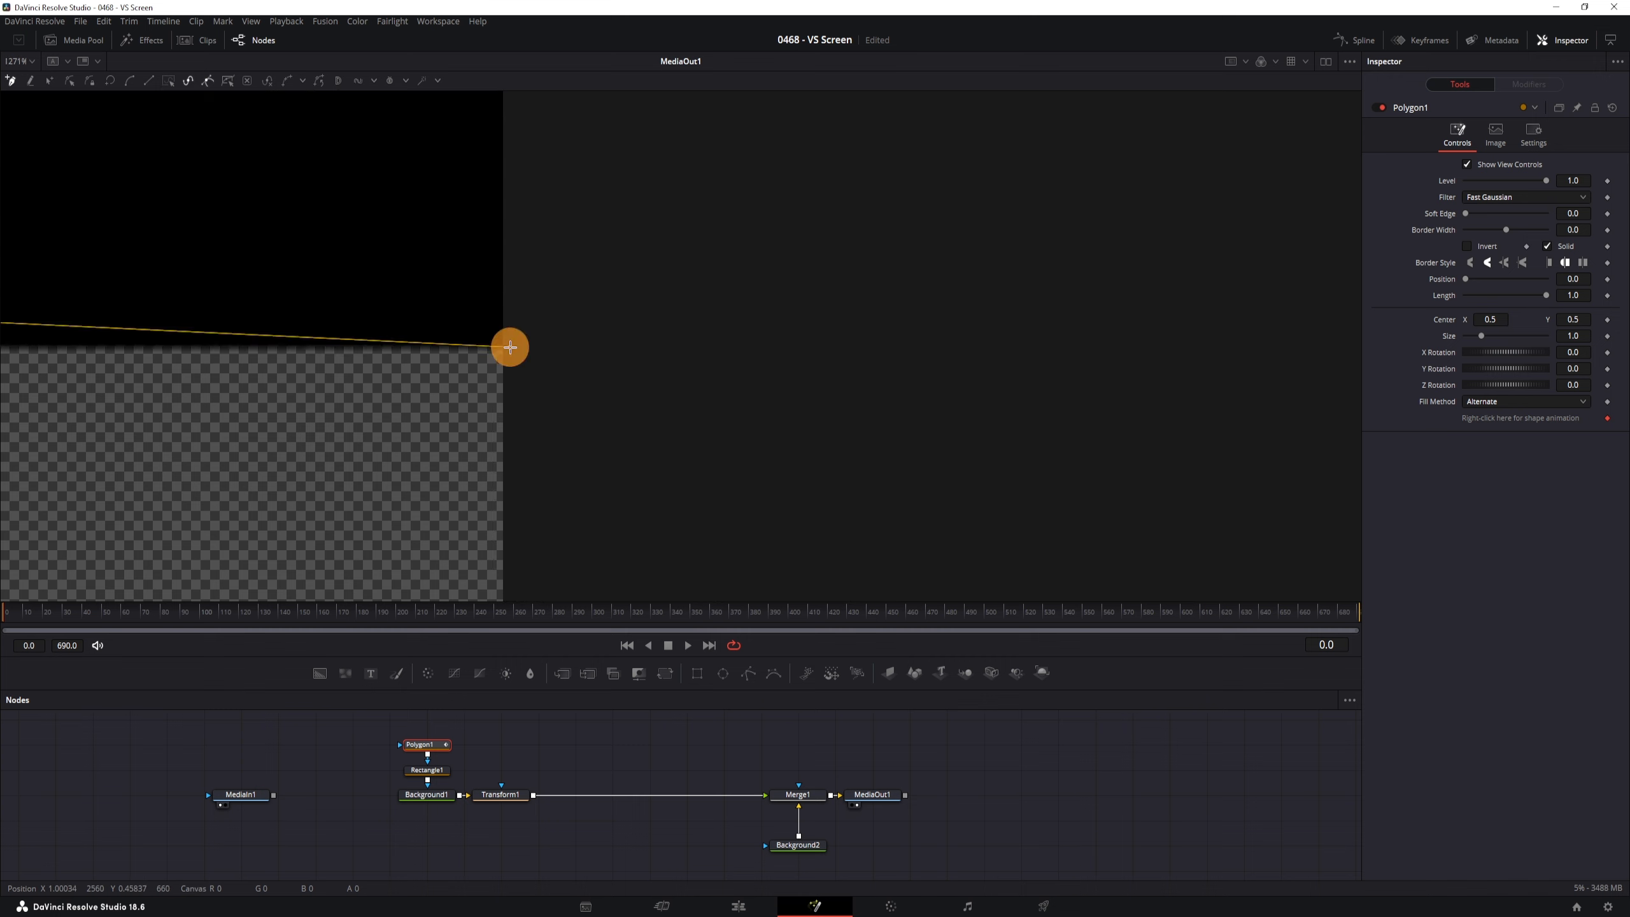
click(510, 347)
drag(566, 257, 545, 290)
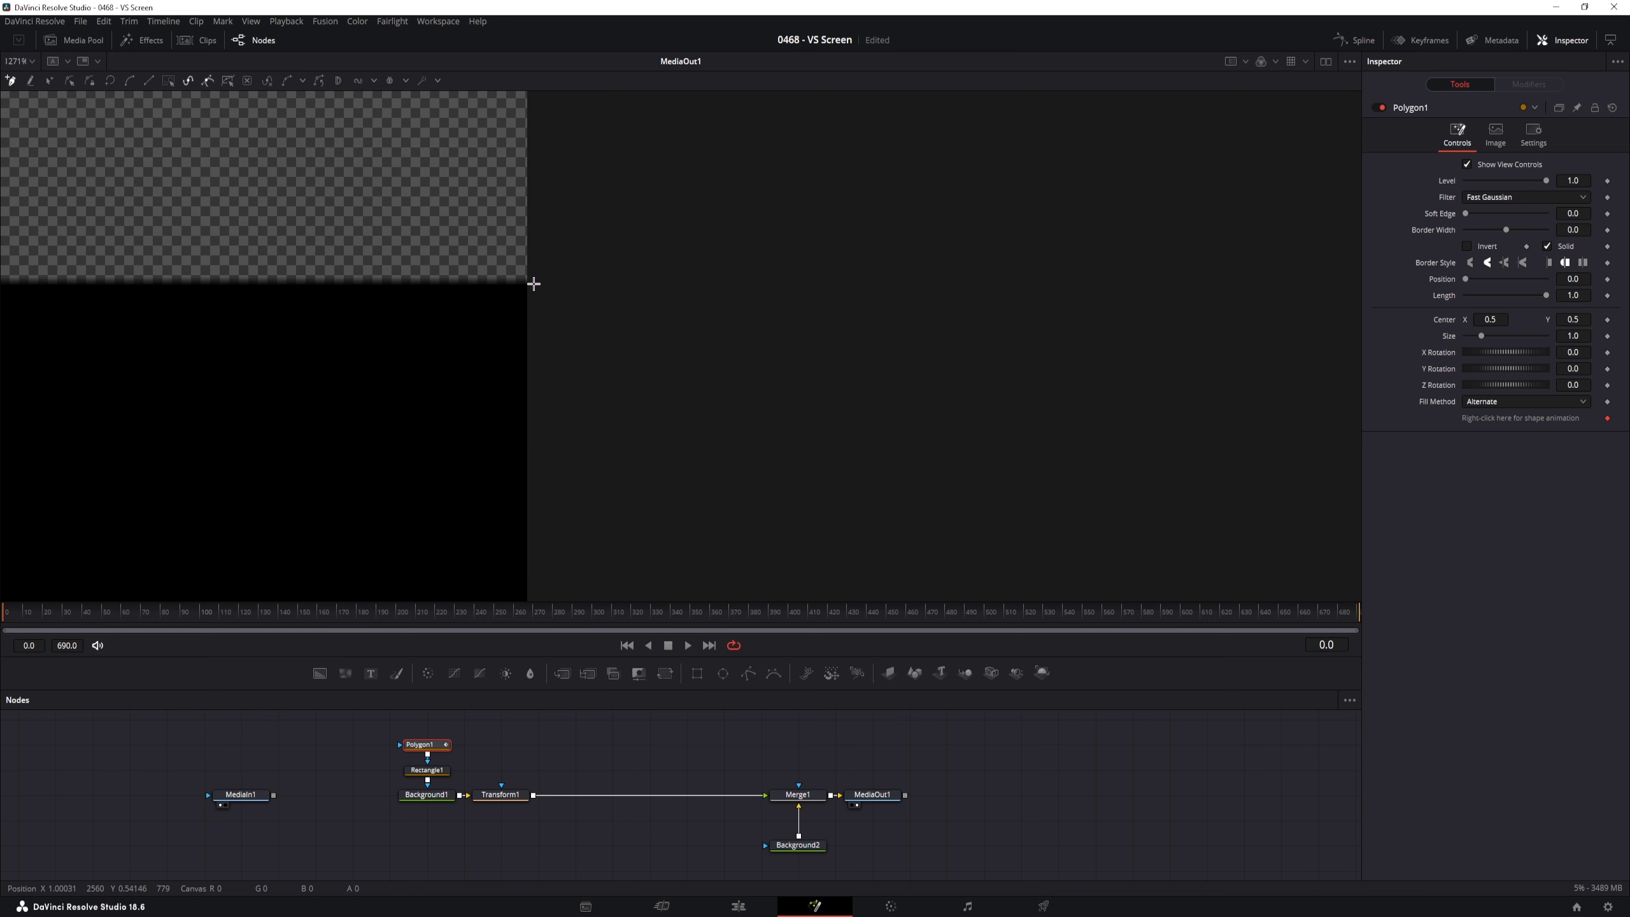
scroll(463, 379, up, 5)
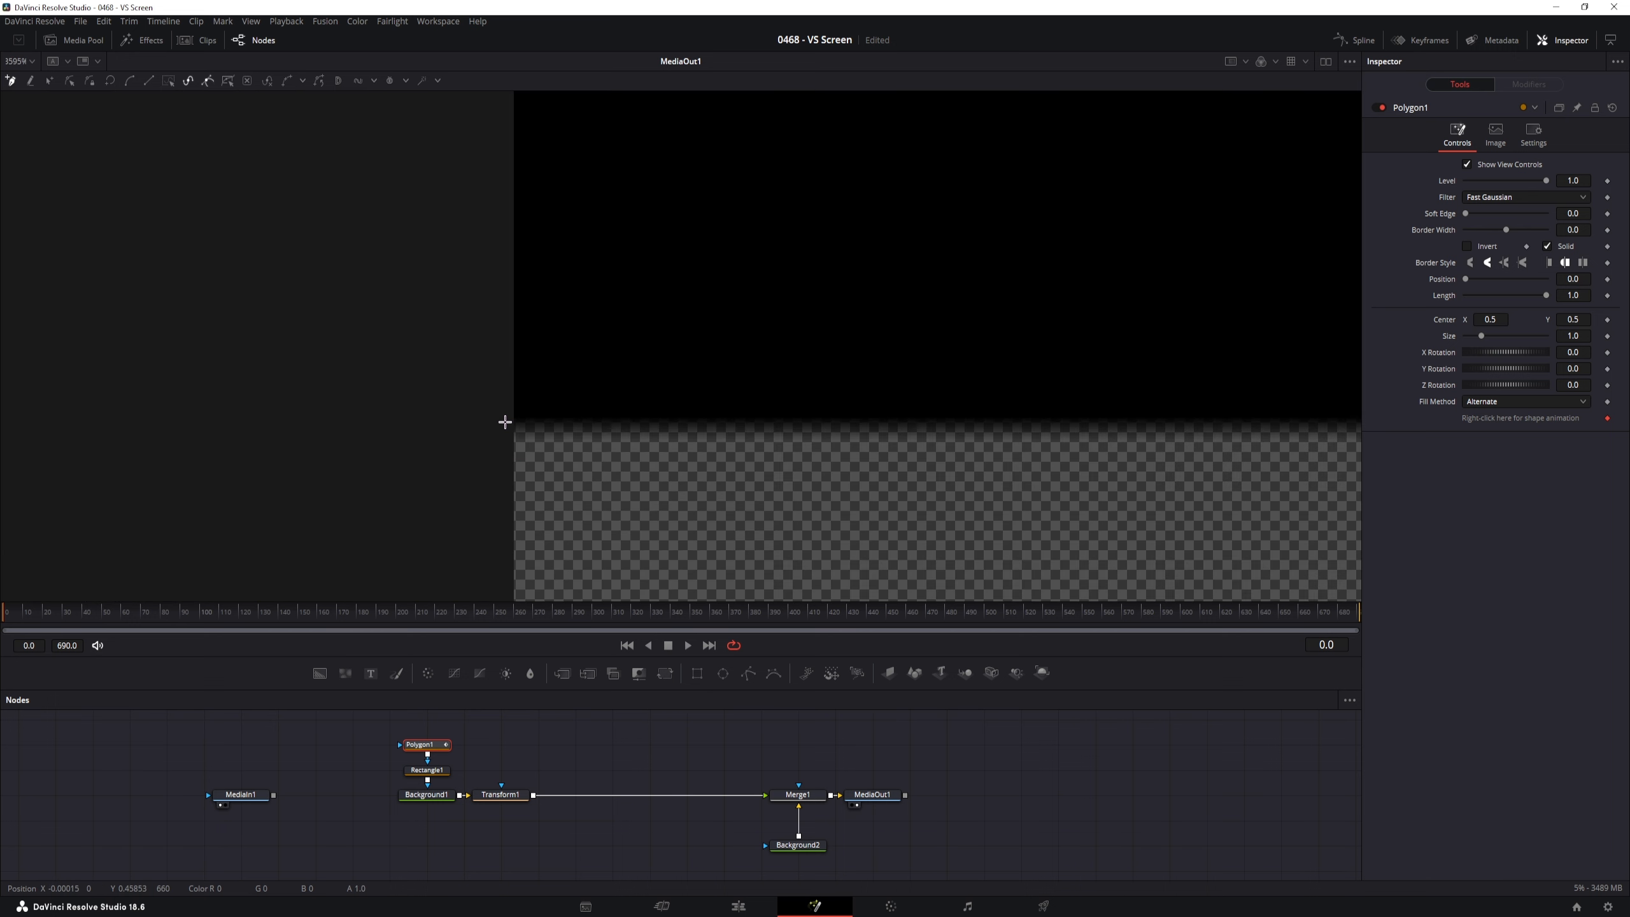
scroll(503, 420, down, 4)
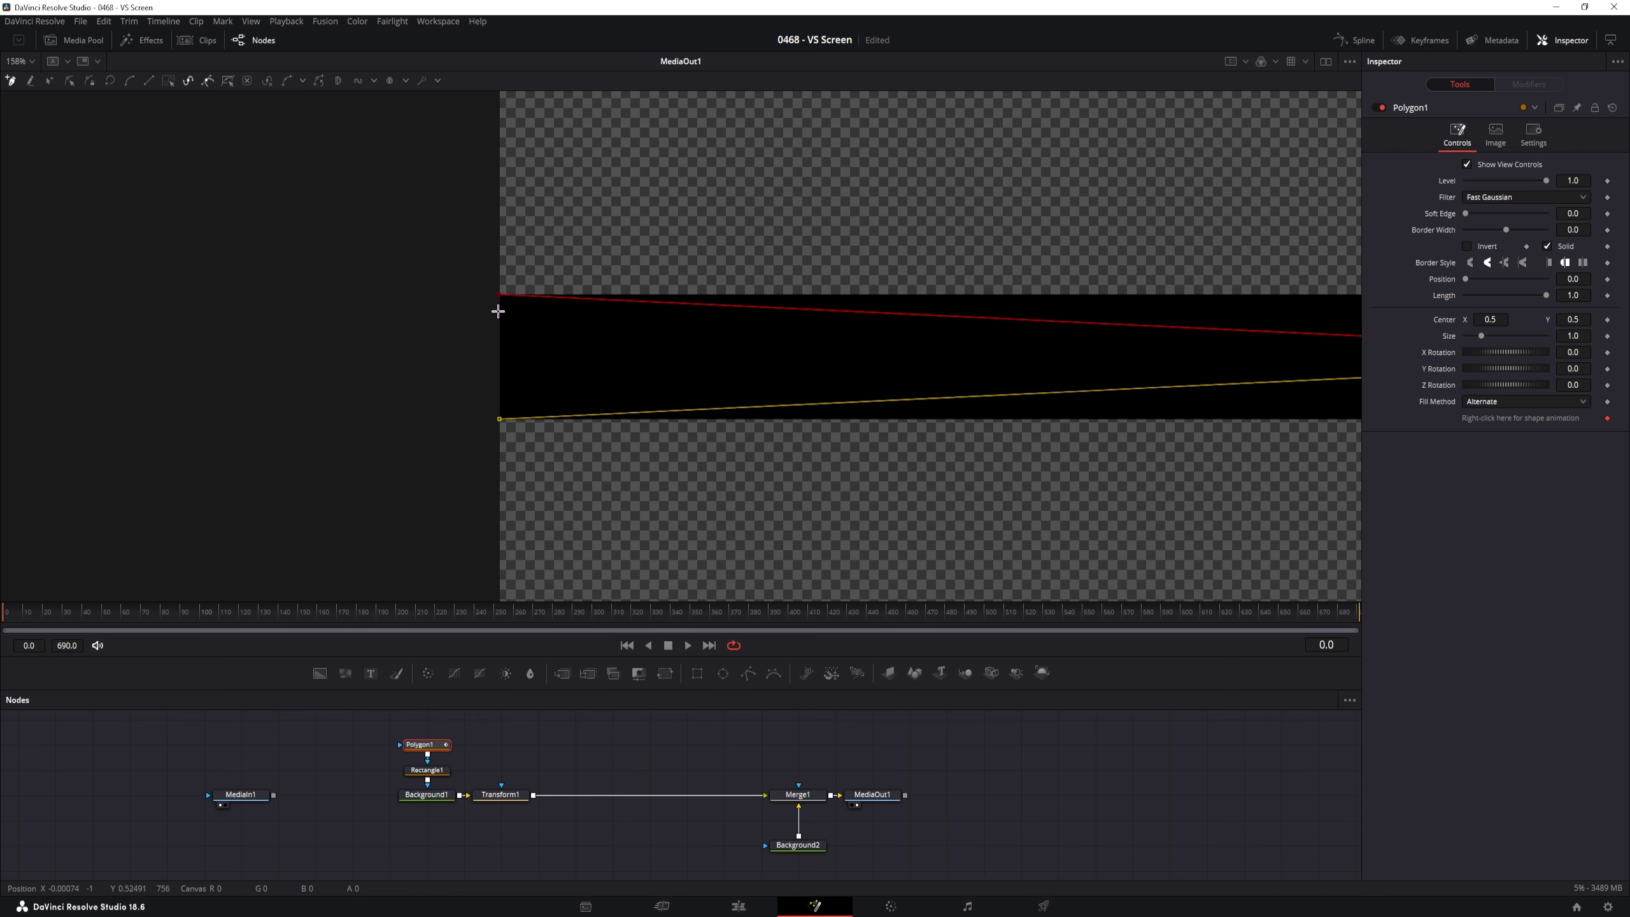
click(498, 296)
scroll(702, 443, down, 5)
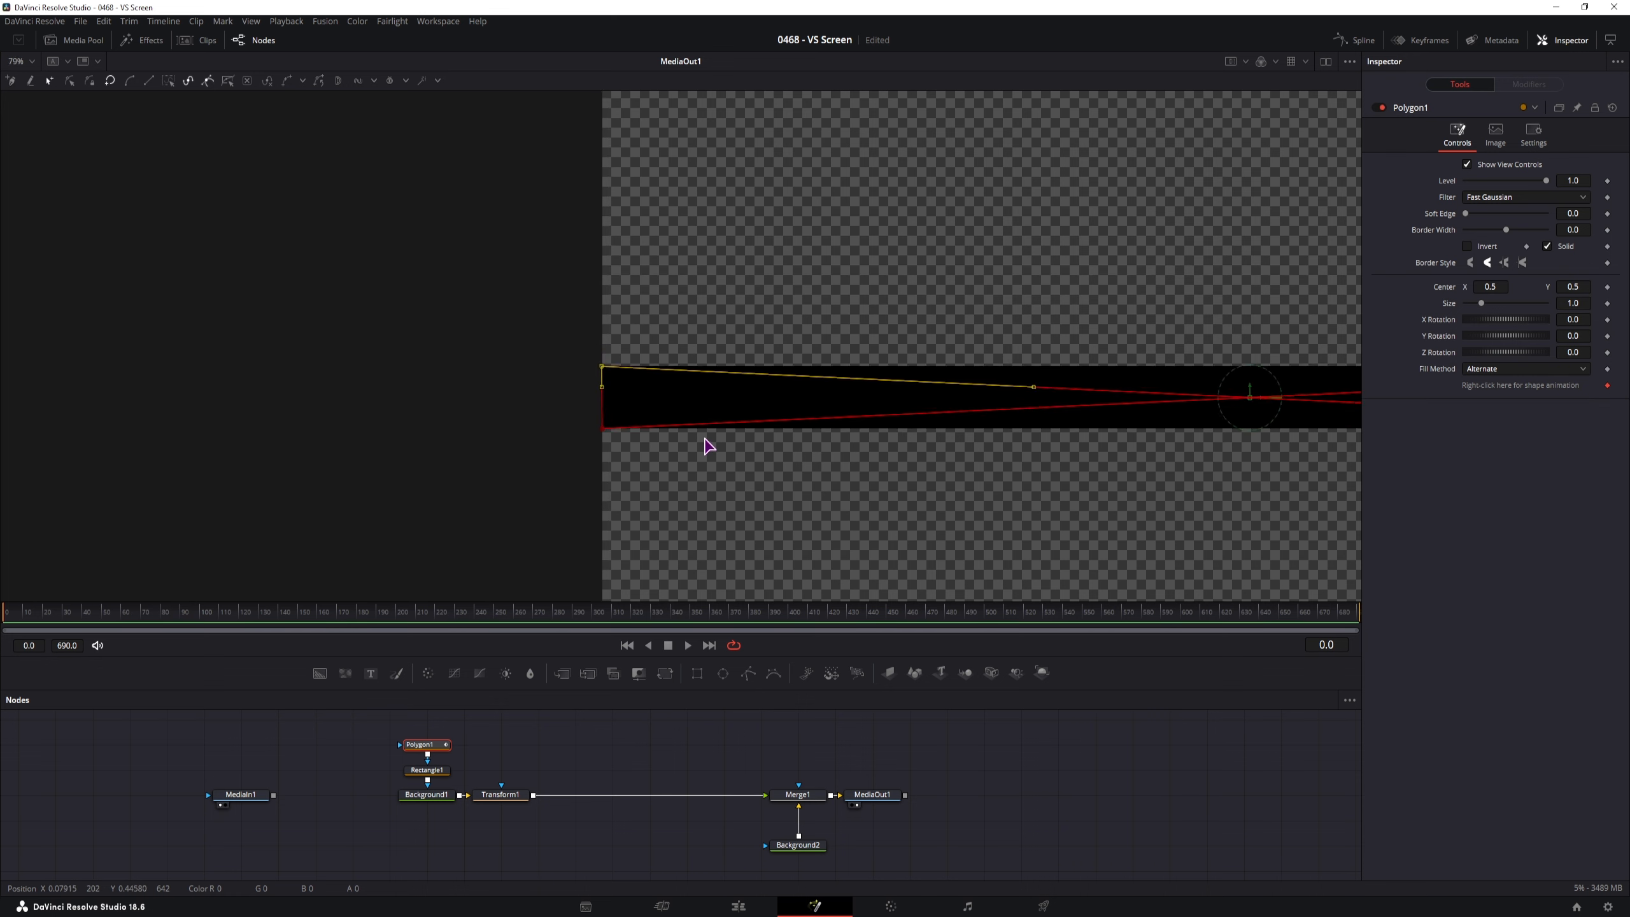
Detach Rectangle1 from the mask chain and tilt Transform1 to 39.7 degrees
click(430, 770)
drag(441, 777, 354, 773)
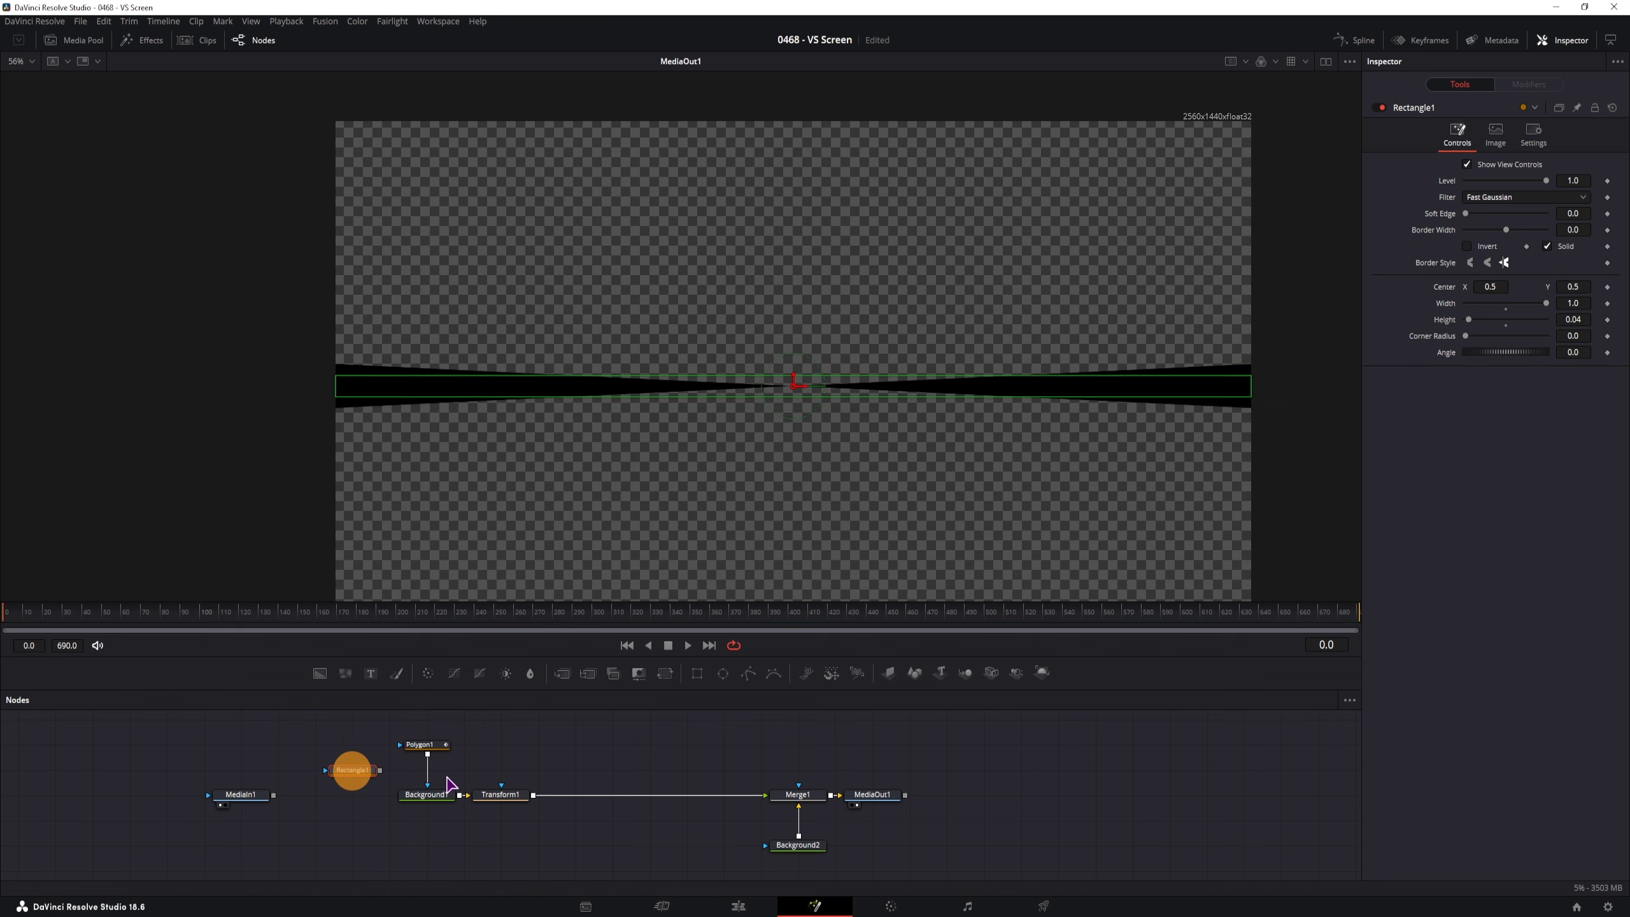
click(635, 725)
scroll(778, 431, down, 2)
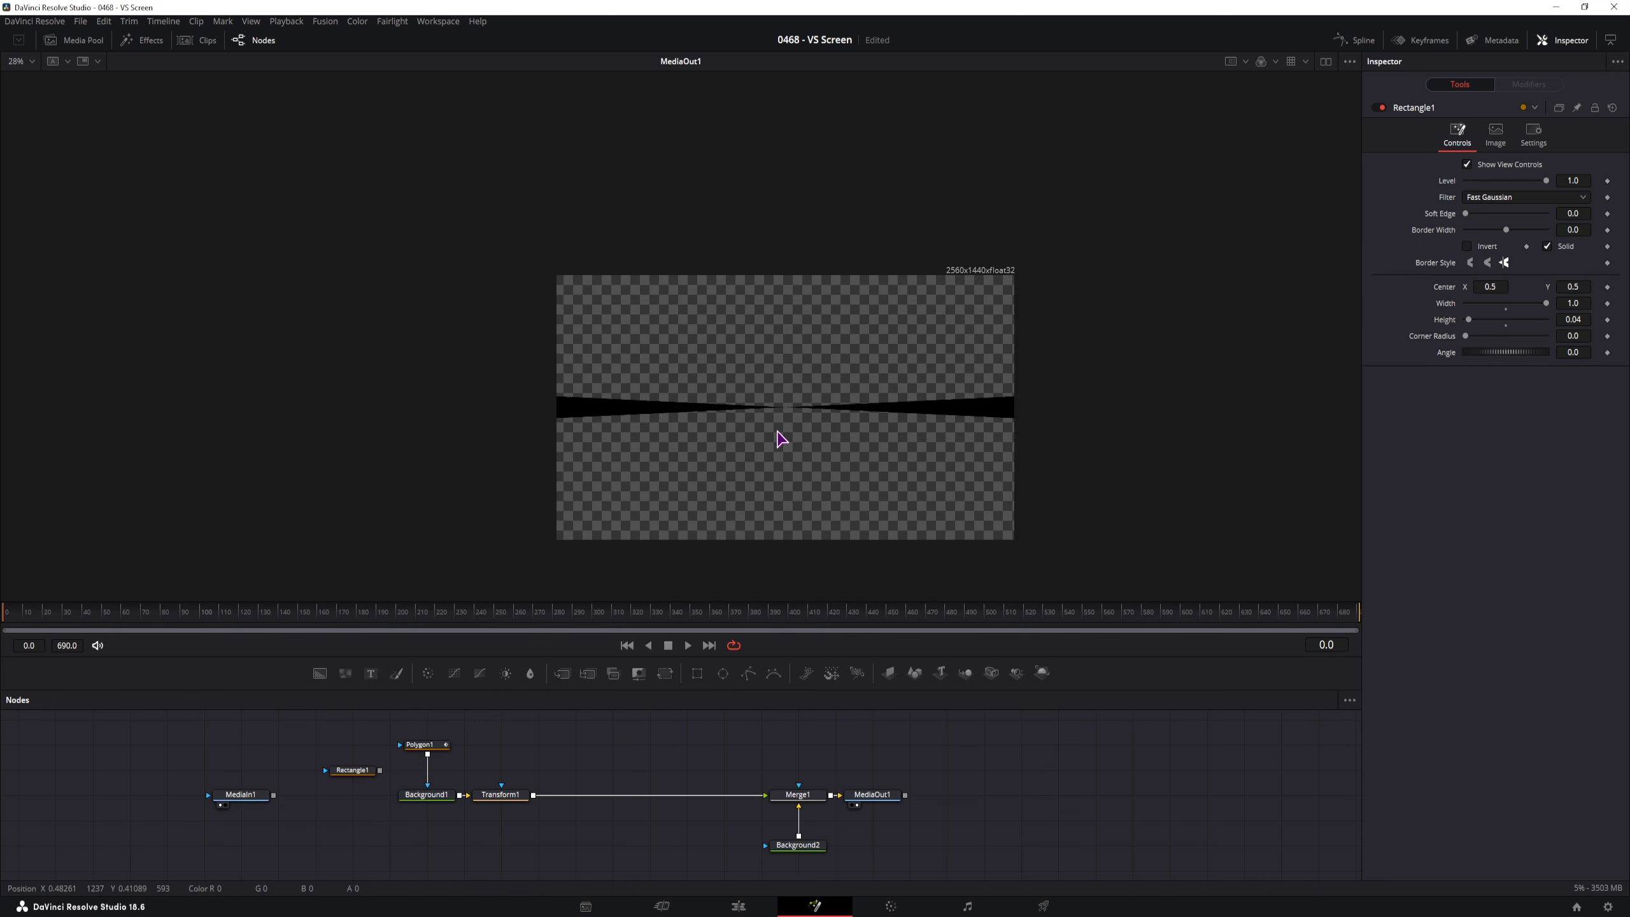
click(502, 796)
drag(1575, 261, 1001, 305)
View Polygon1 alone and drag its end points outward to widen the ray's ends
click(424, 744)
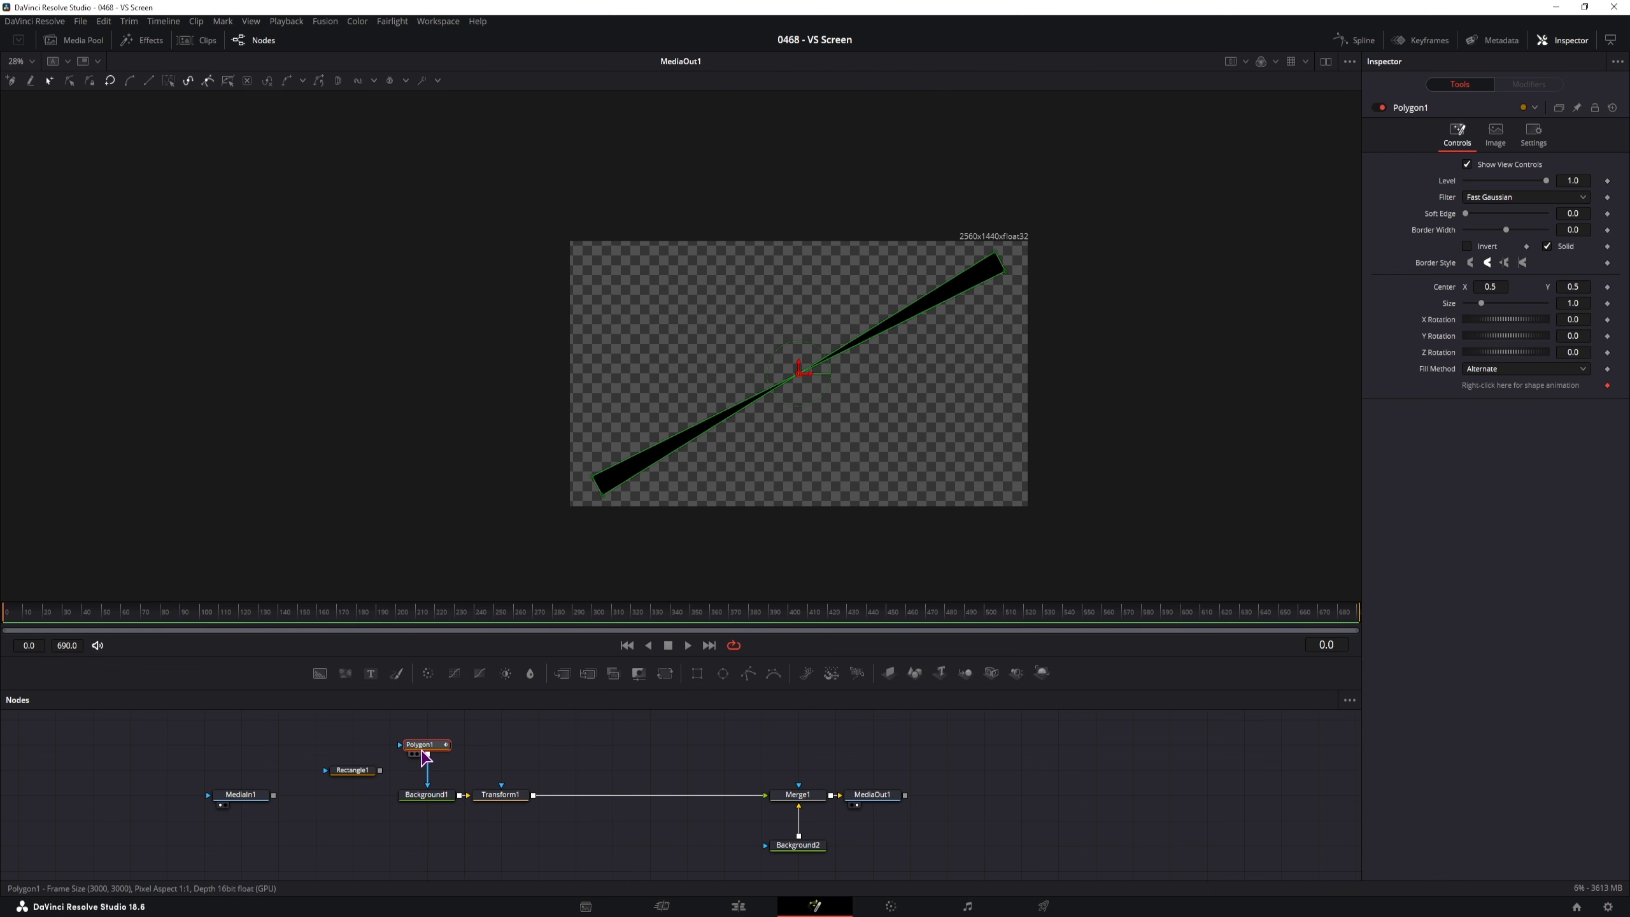
key(1)
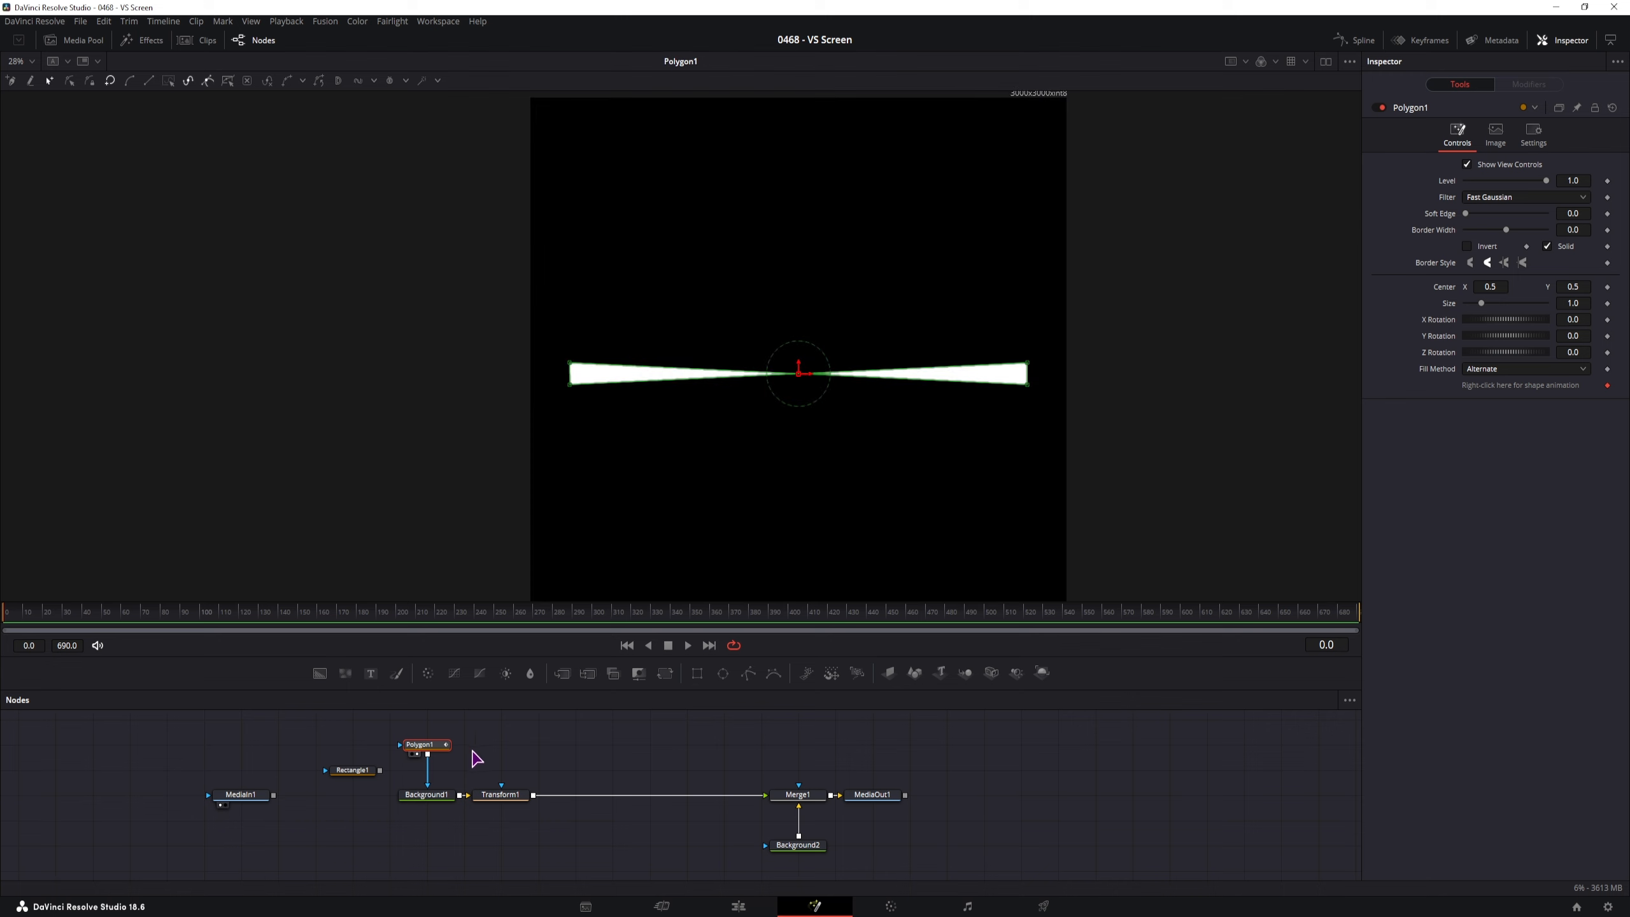
mouse_move(1057, 341)
mouse_down()
mouse_move(1027, 411)
mouse_move(1044, 364)
mouse_move(1066, 365)
mouse_up()
click(1031, 365)
drag(613, 409, 528, 365)
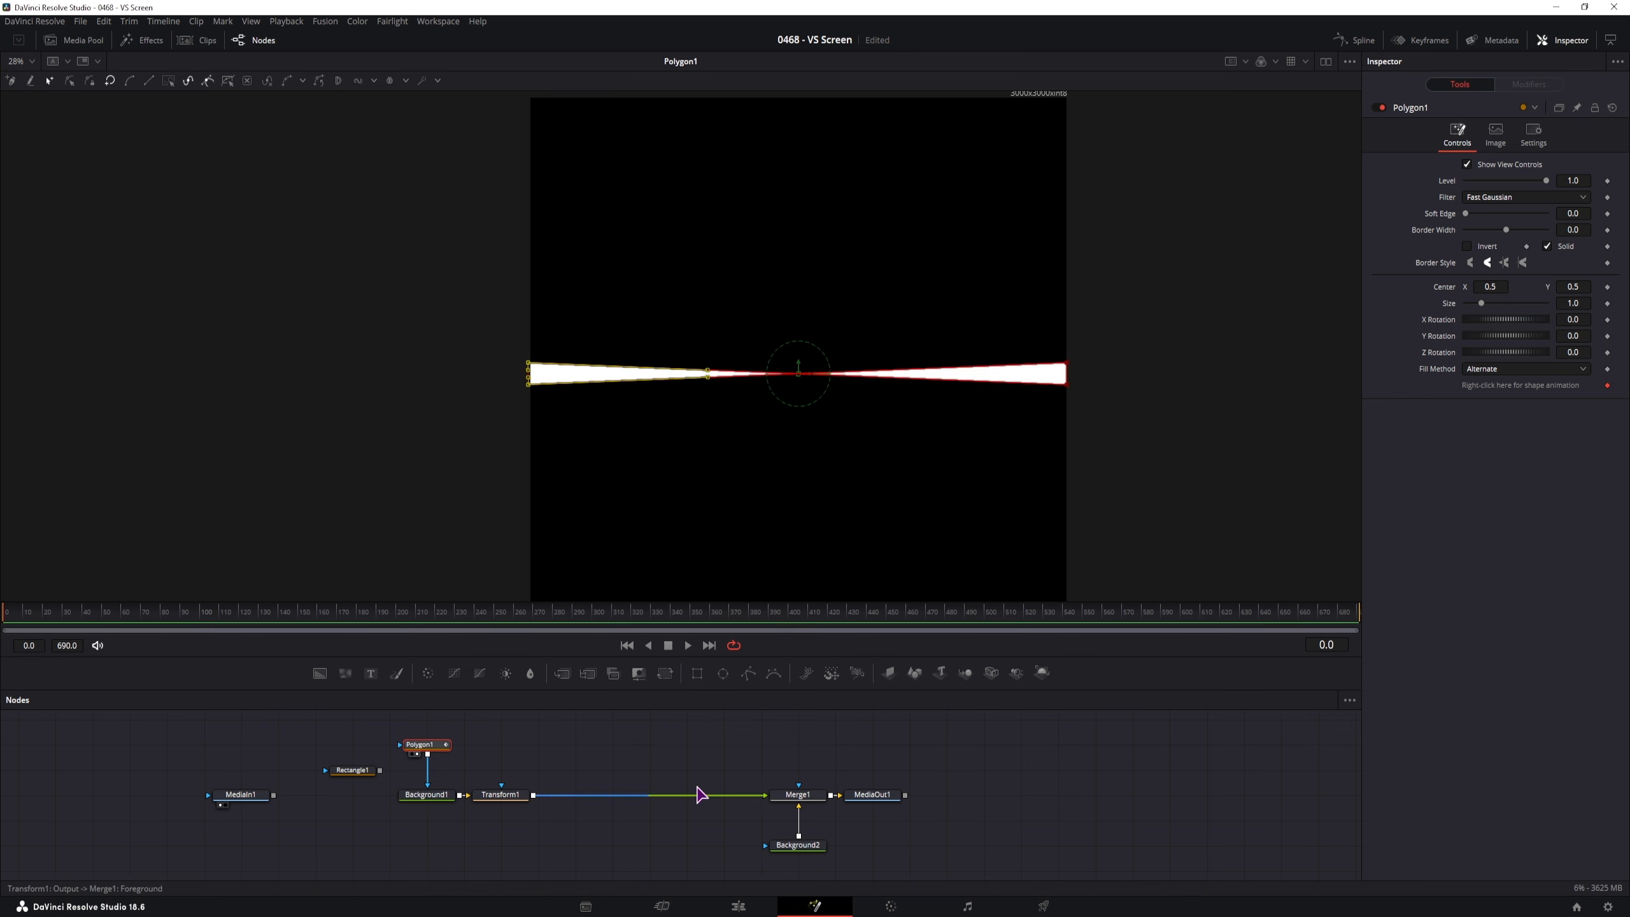
Move Polygon1's lower-left points at frame 130
click(526, 811)
click(427, 745)
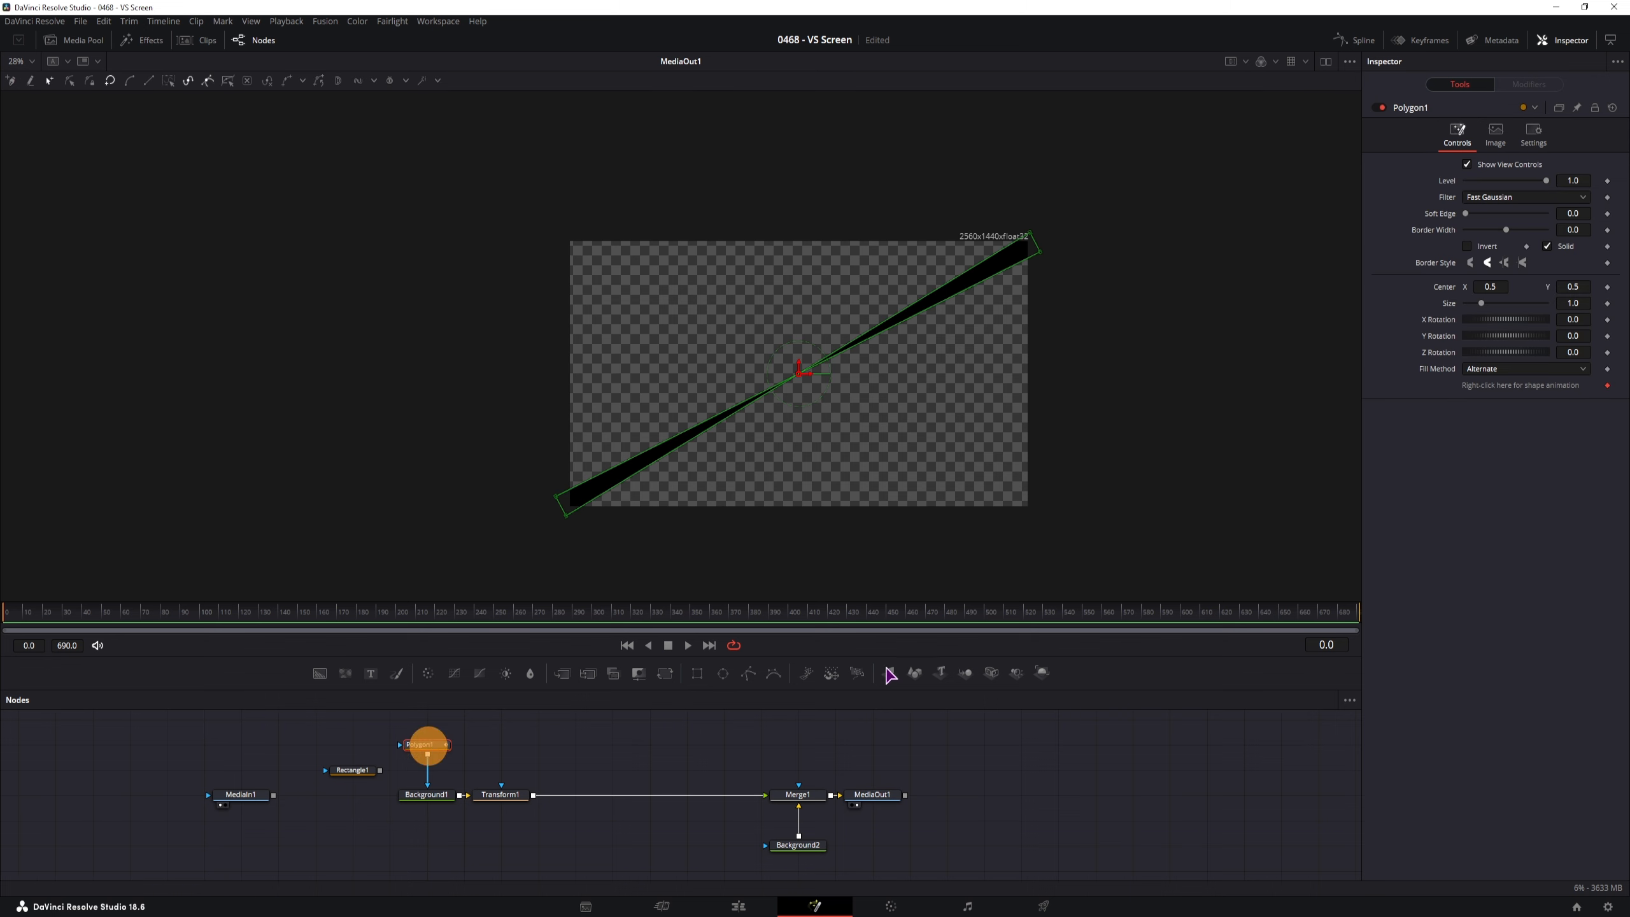
mouse_move(9, 621)
mouse_down()
mouse_move(403, 622)
mouse_move(2, 618)
mouse_up()
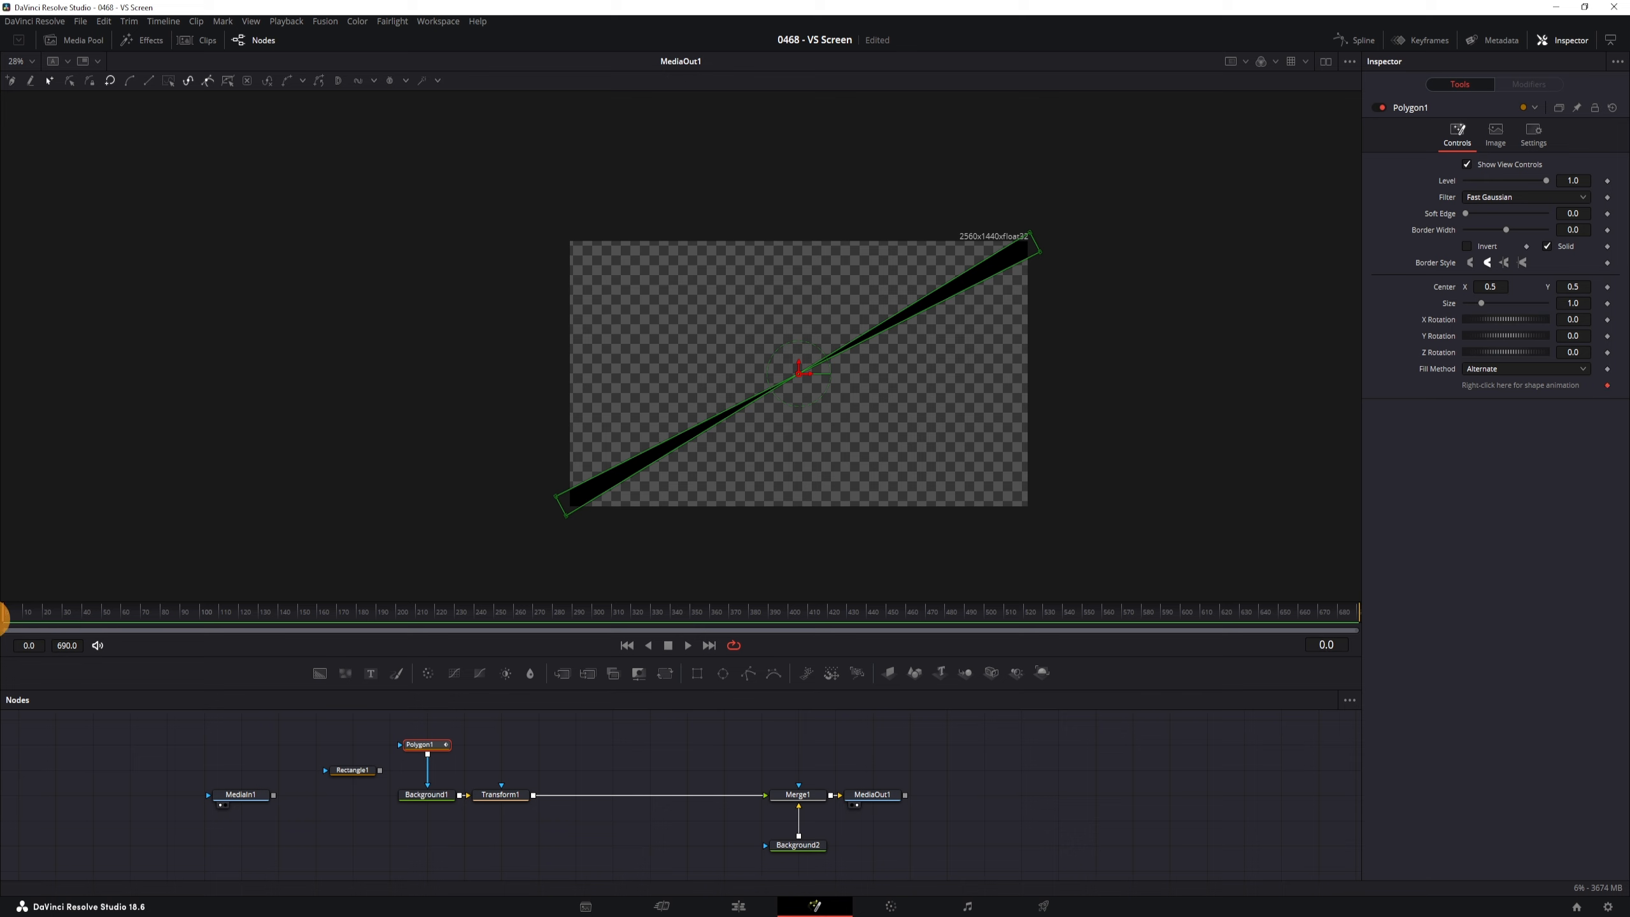
click(1598, 387)
drag(25, 621, 259, 626)
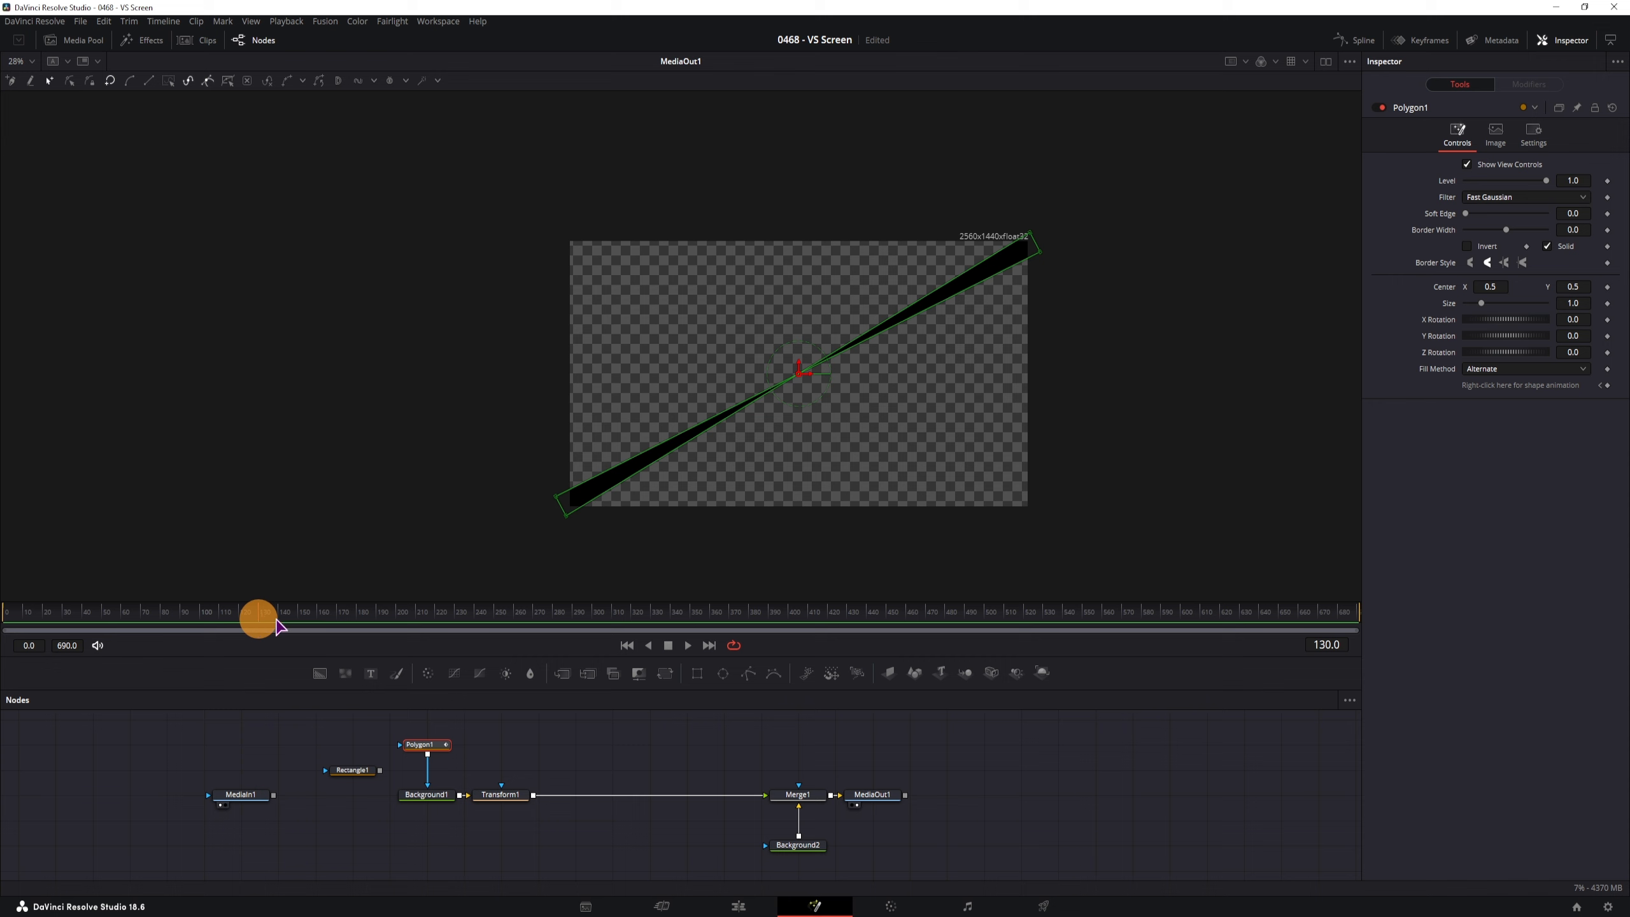
mouse_move(610, 546)
mouse_down()
mouse_move(532, 480)
mouse_move(594, 549)
mouse_up()
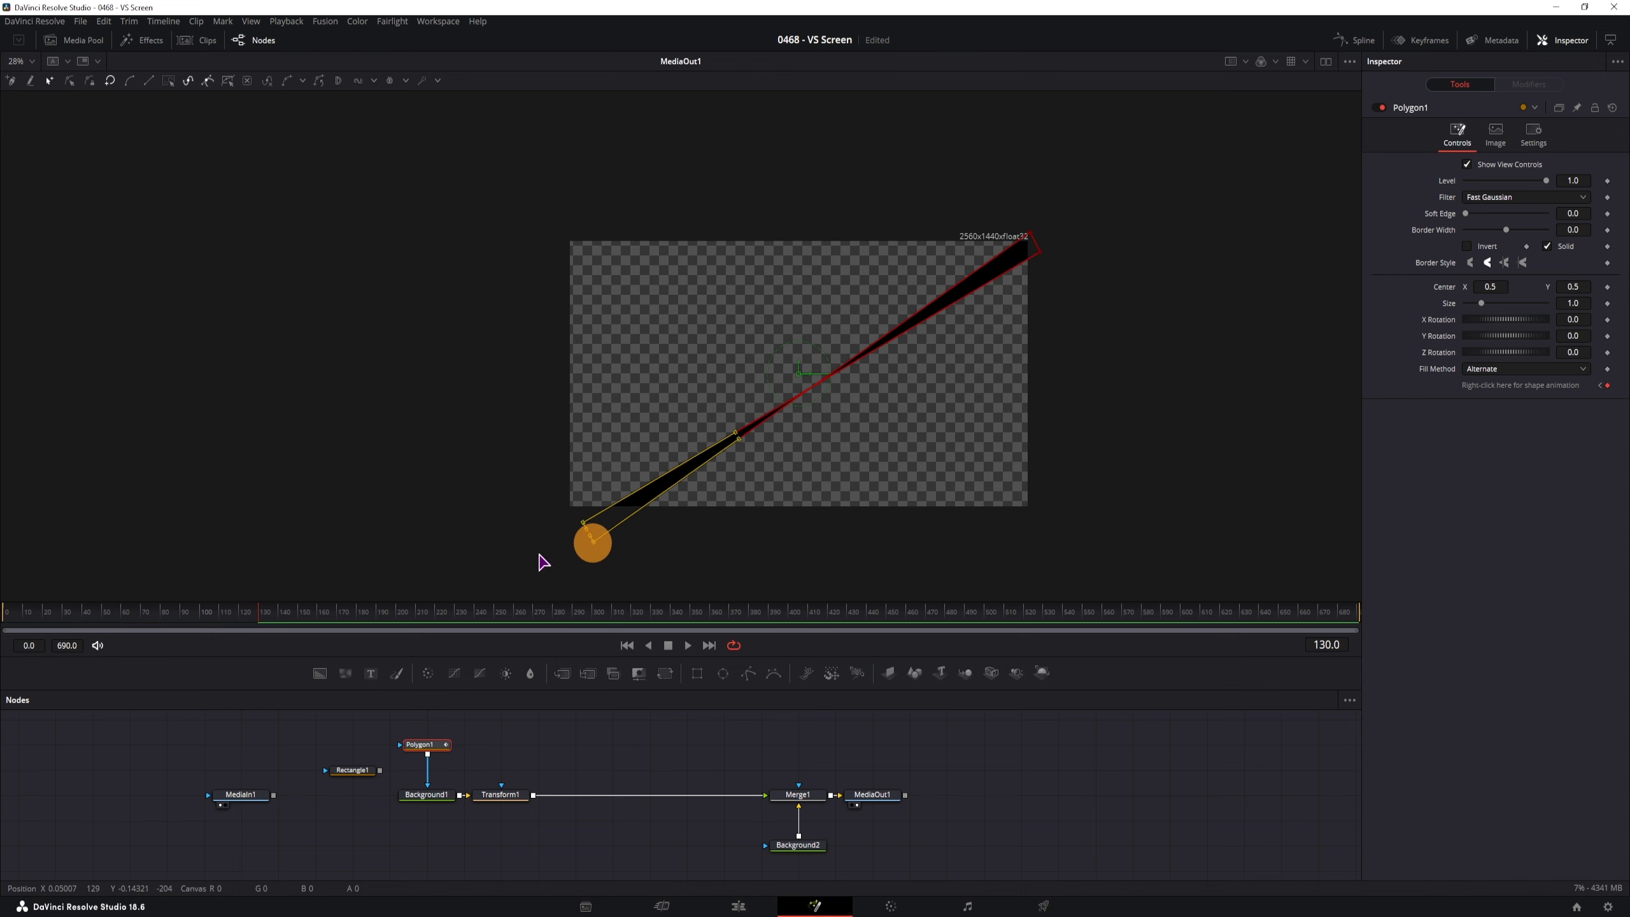
Remove Polygon1's shape animation and check the ray across the timeline
drag(140, 615, 262, 629)
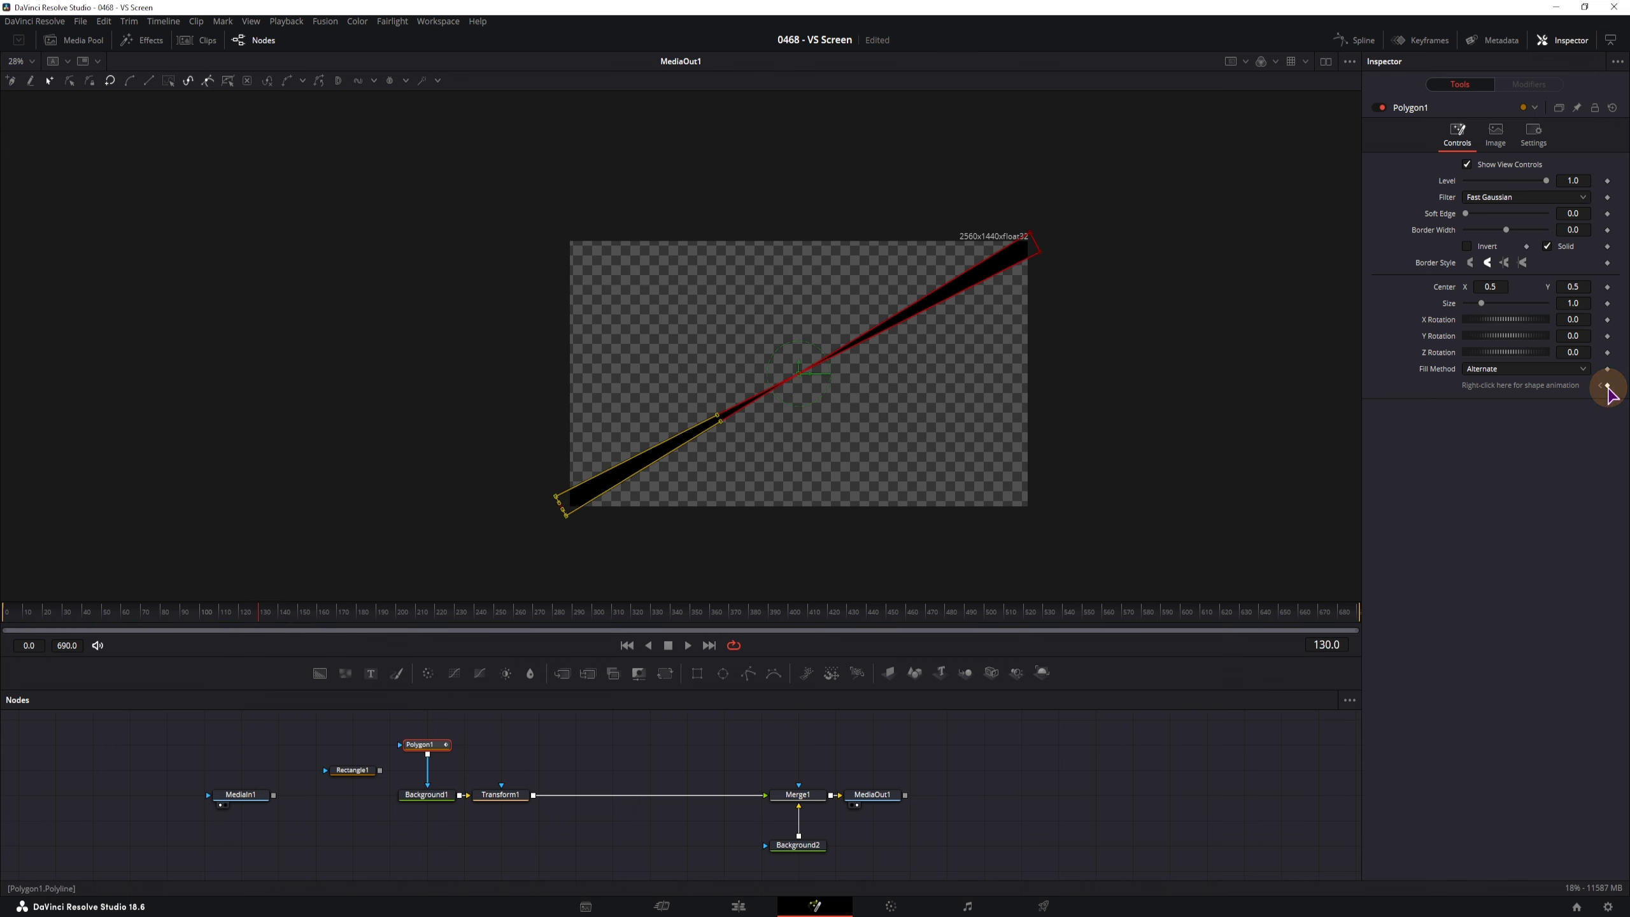
click(8, 620)
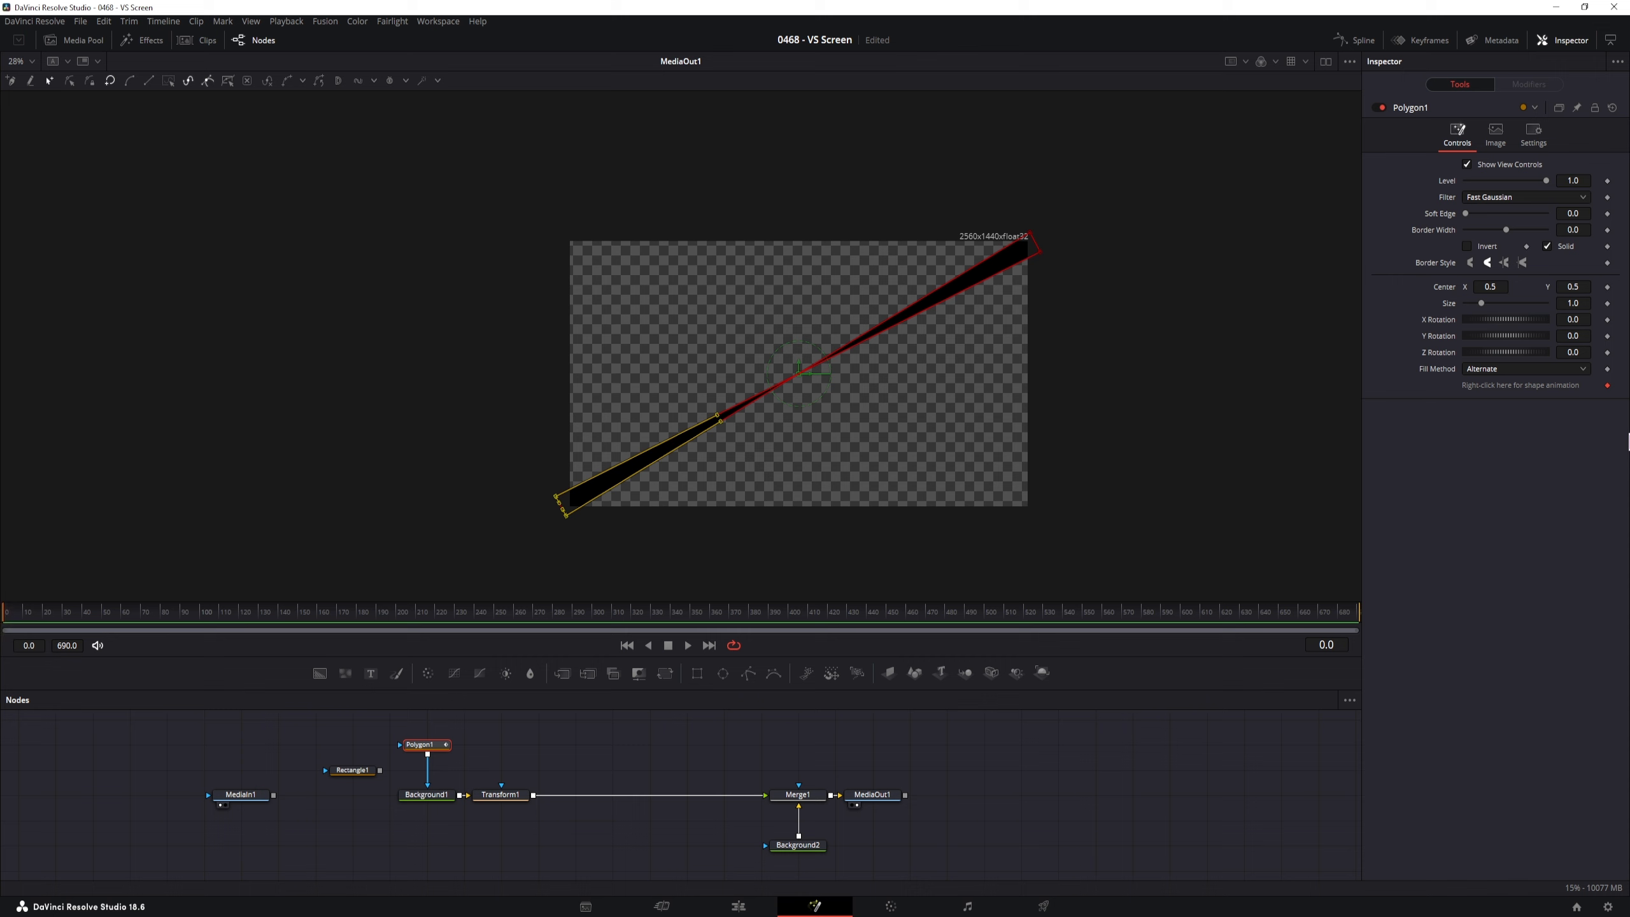
click(1607, 385)
mouse_move(32, 619)
mouse_down()
mouse_move(275, 619)
mouse_move(3, 621)
mouse_up()
Set Transform1's Angle to 0 and keyframe it at frame 0
click(507, 794)
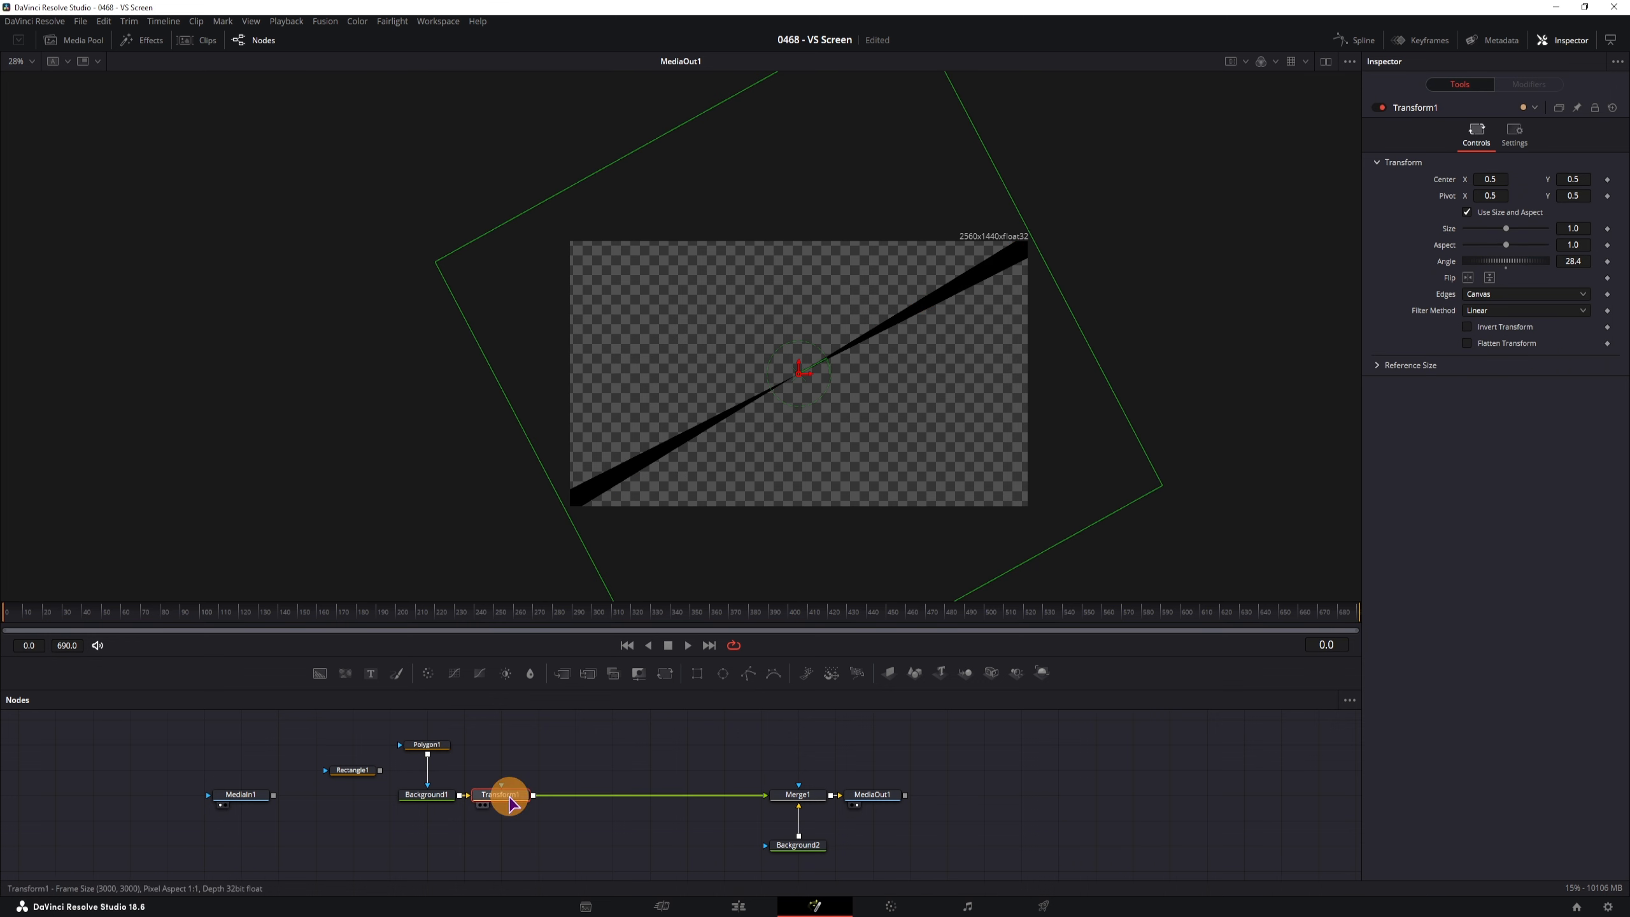
click(1584, 262)
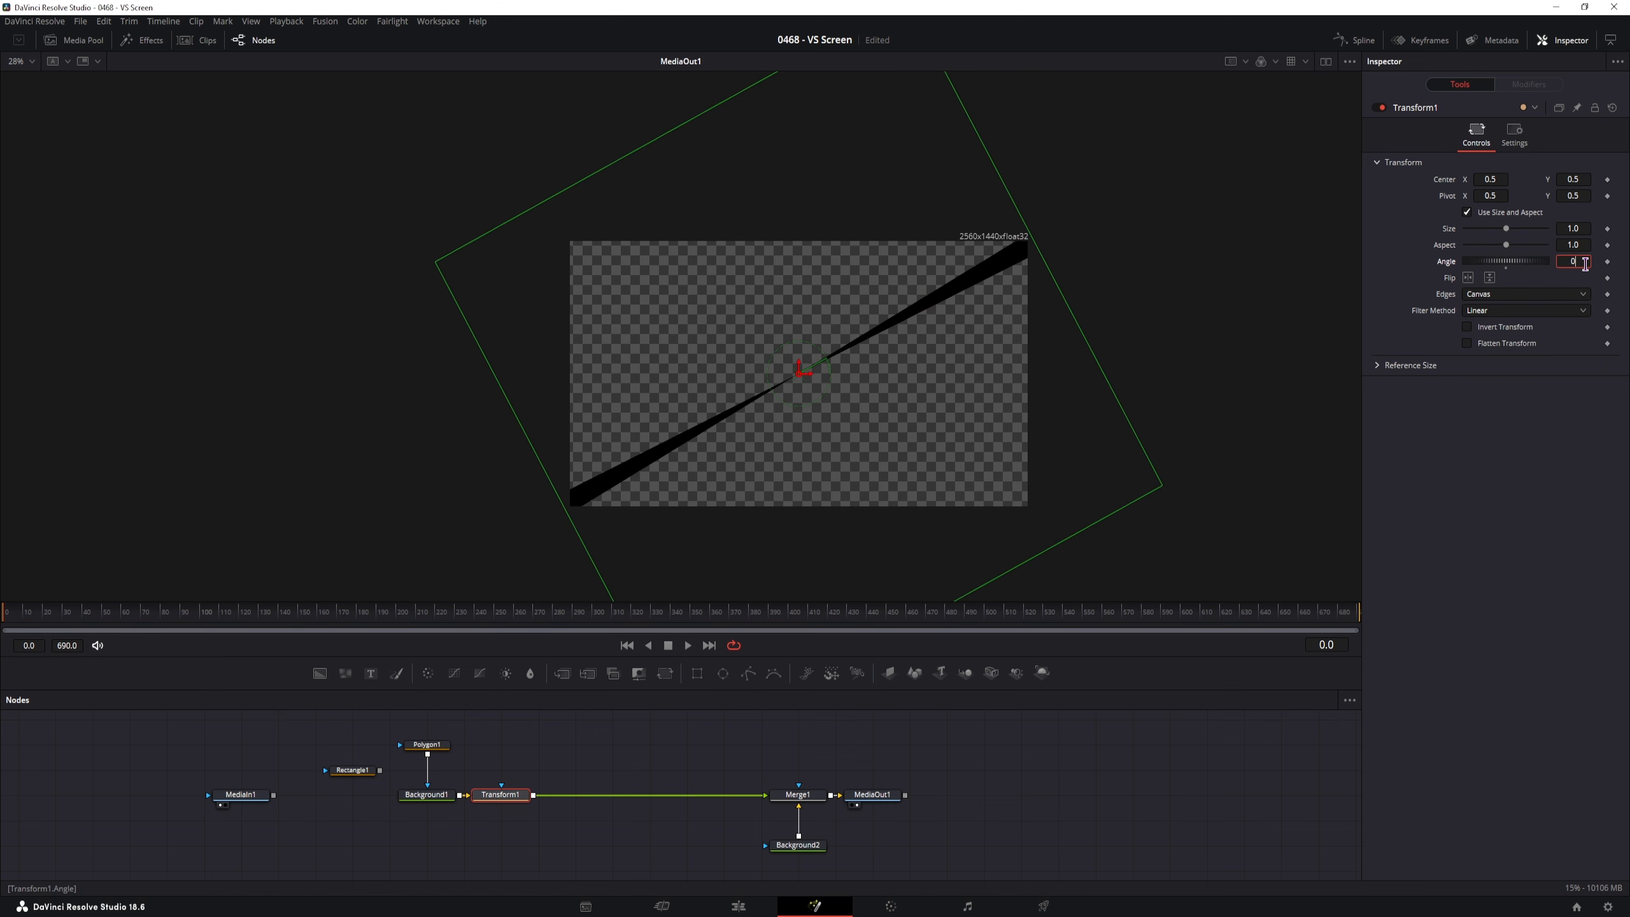
text(0)
key(Tab)
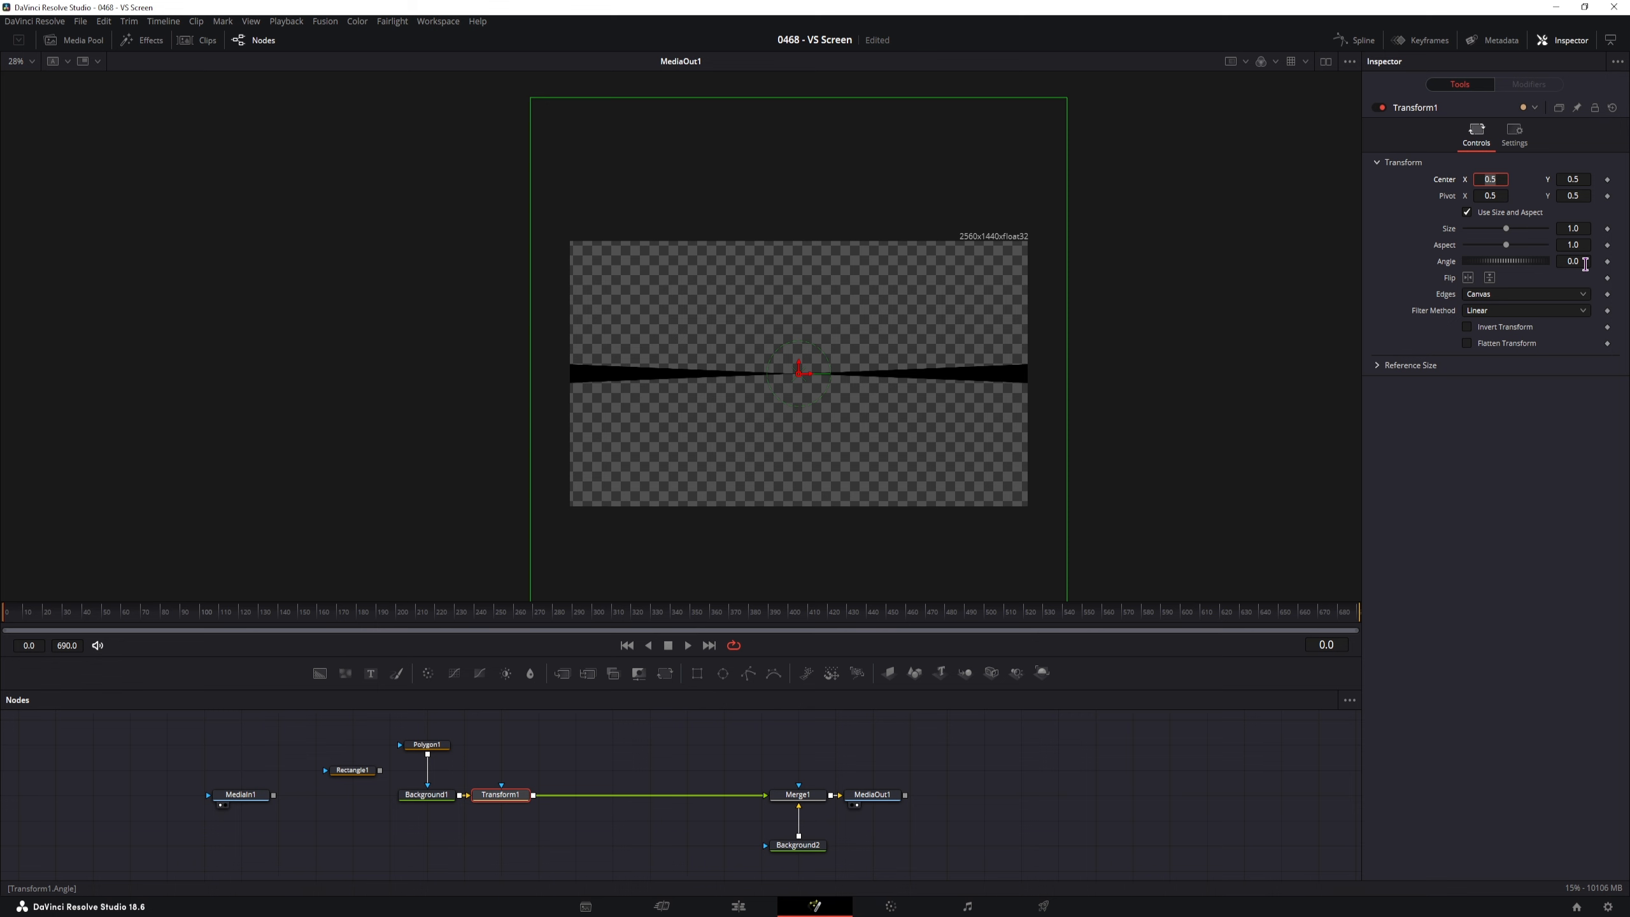
scroll(880, 502, up, 3)
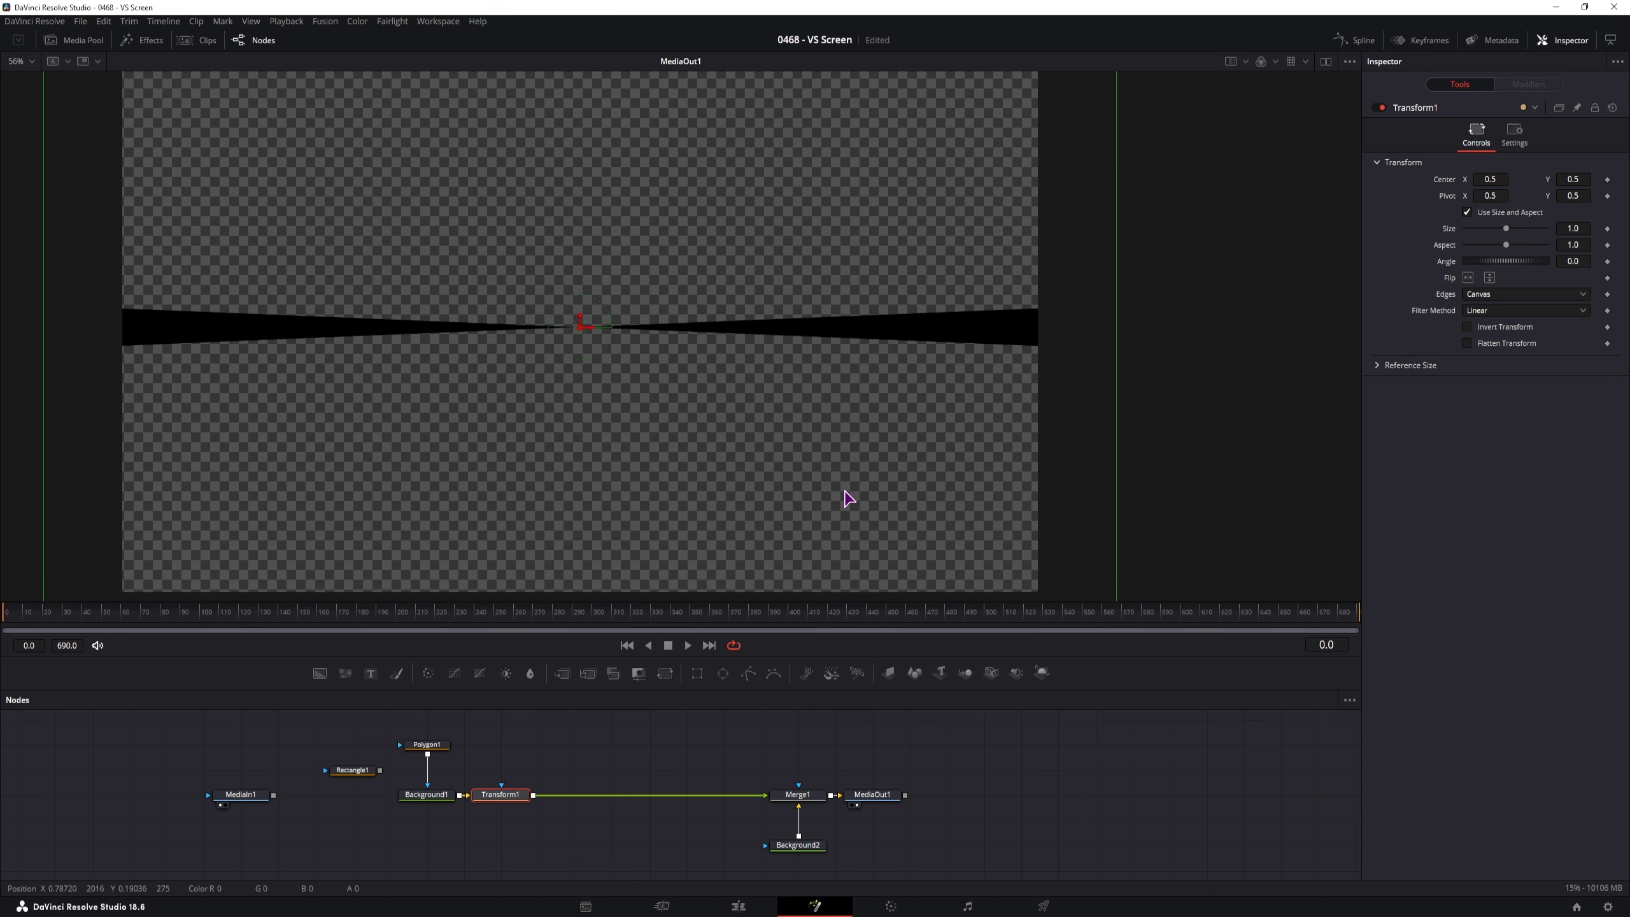
click(9, 618)
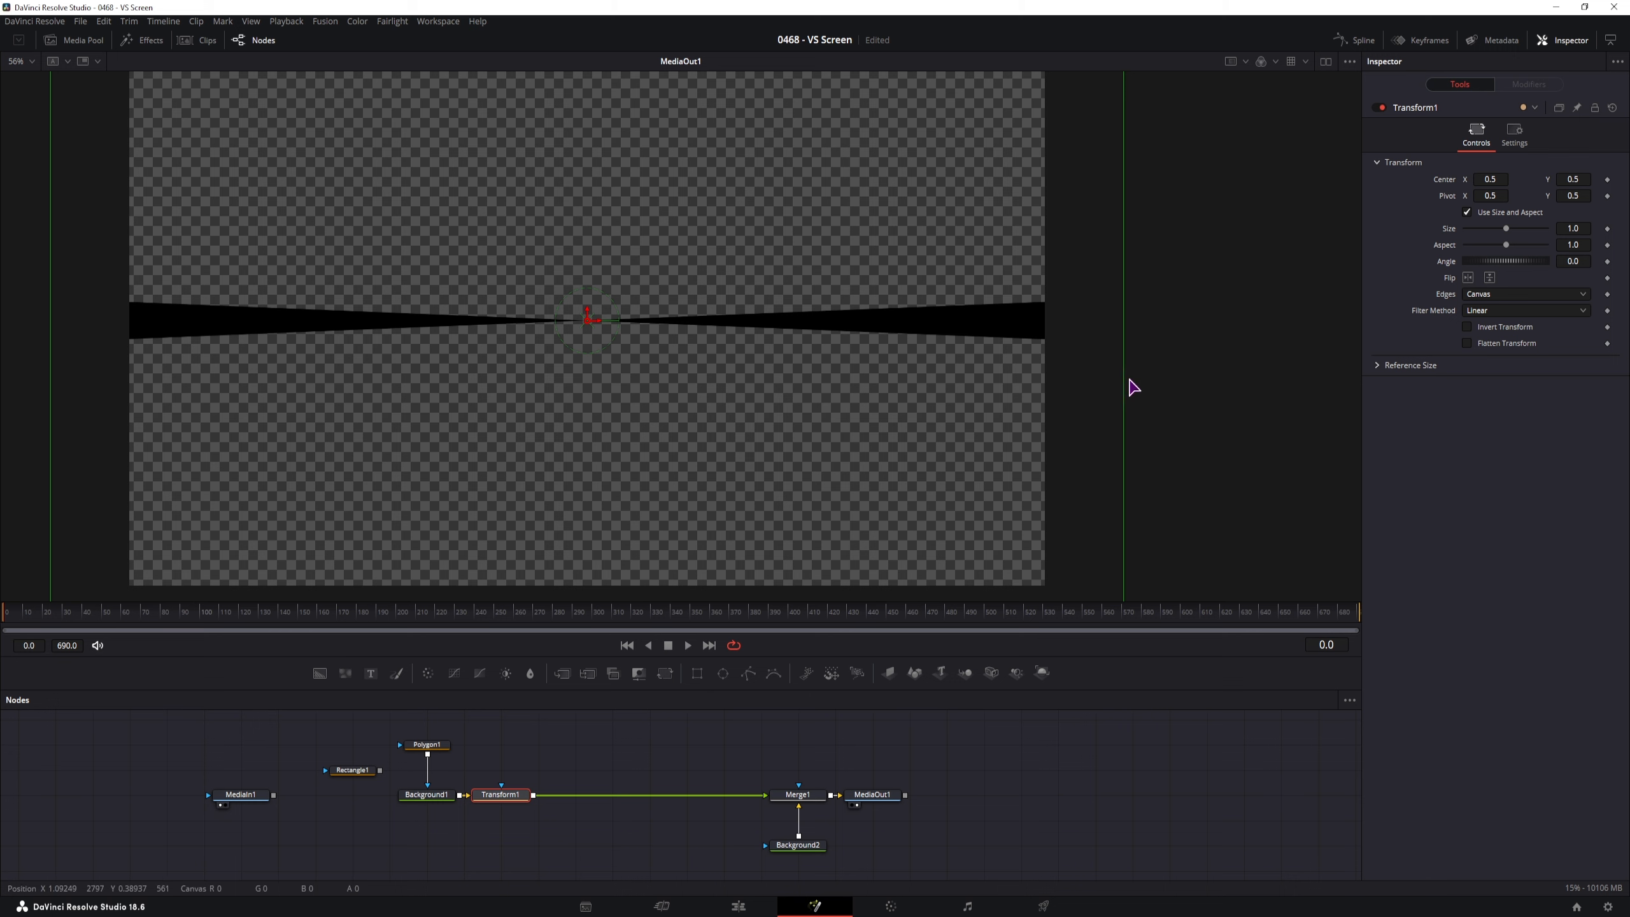
click(1608, 261)
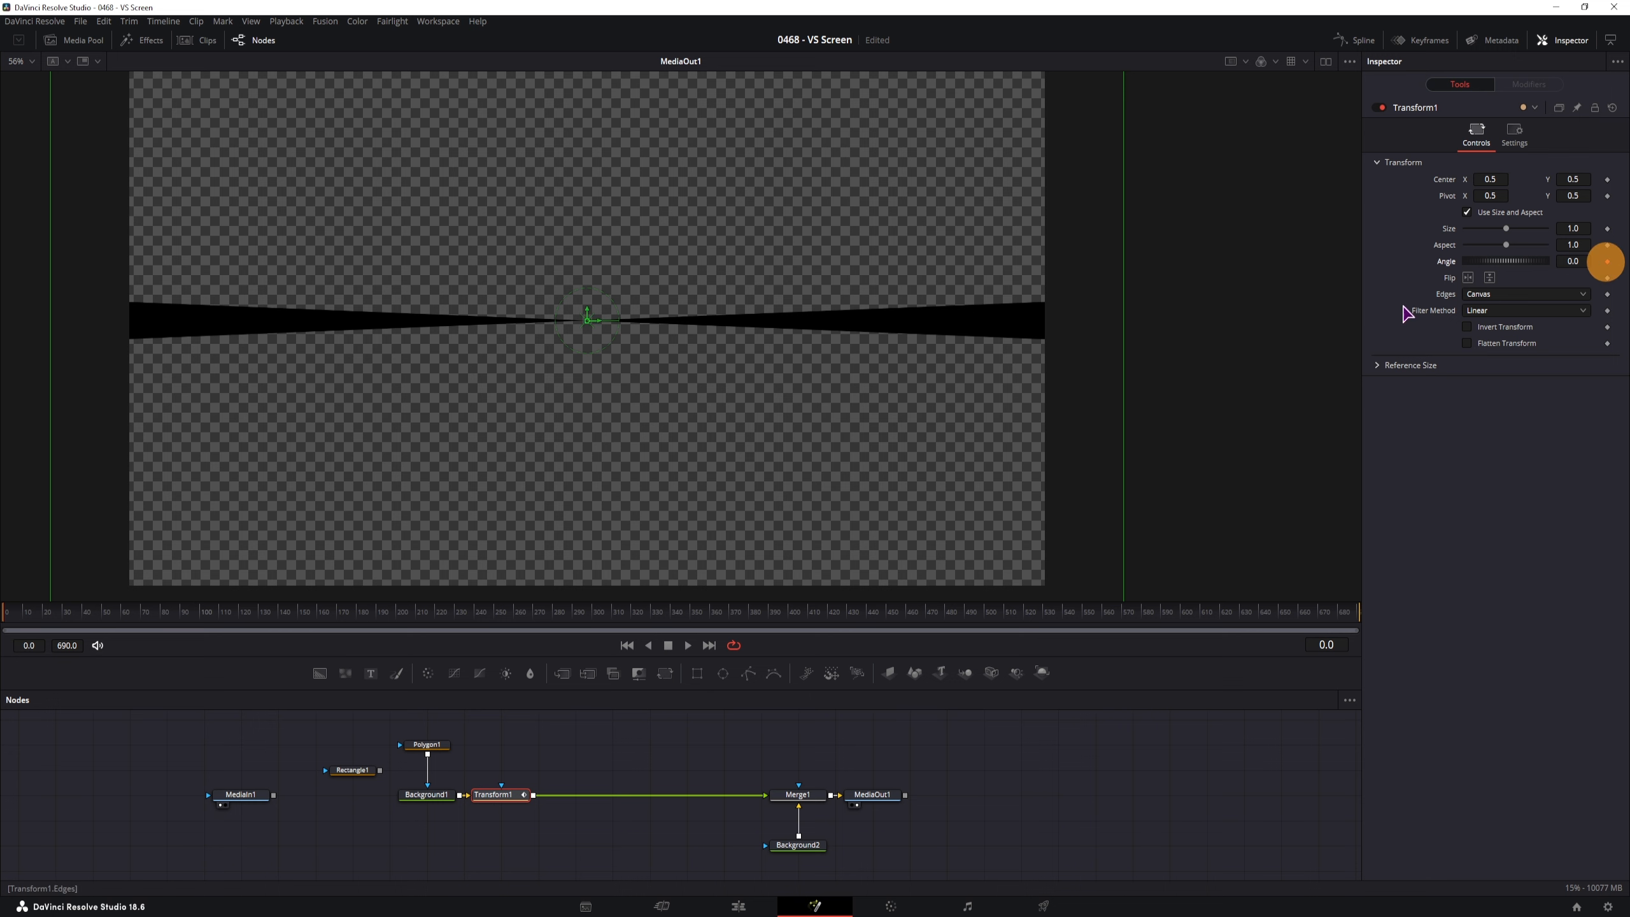
Move the playhead to frame 120 and set the Angle to 60
drag(418, 617, 1362, 624)
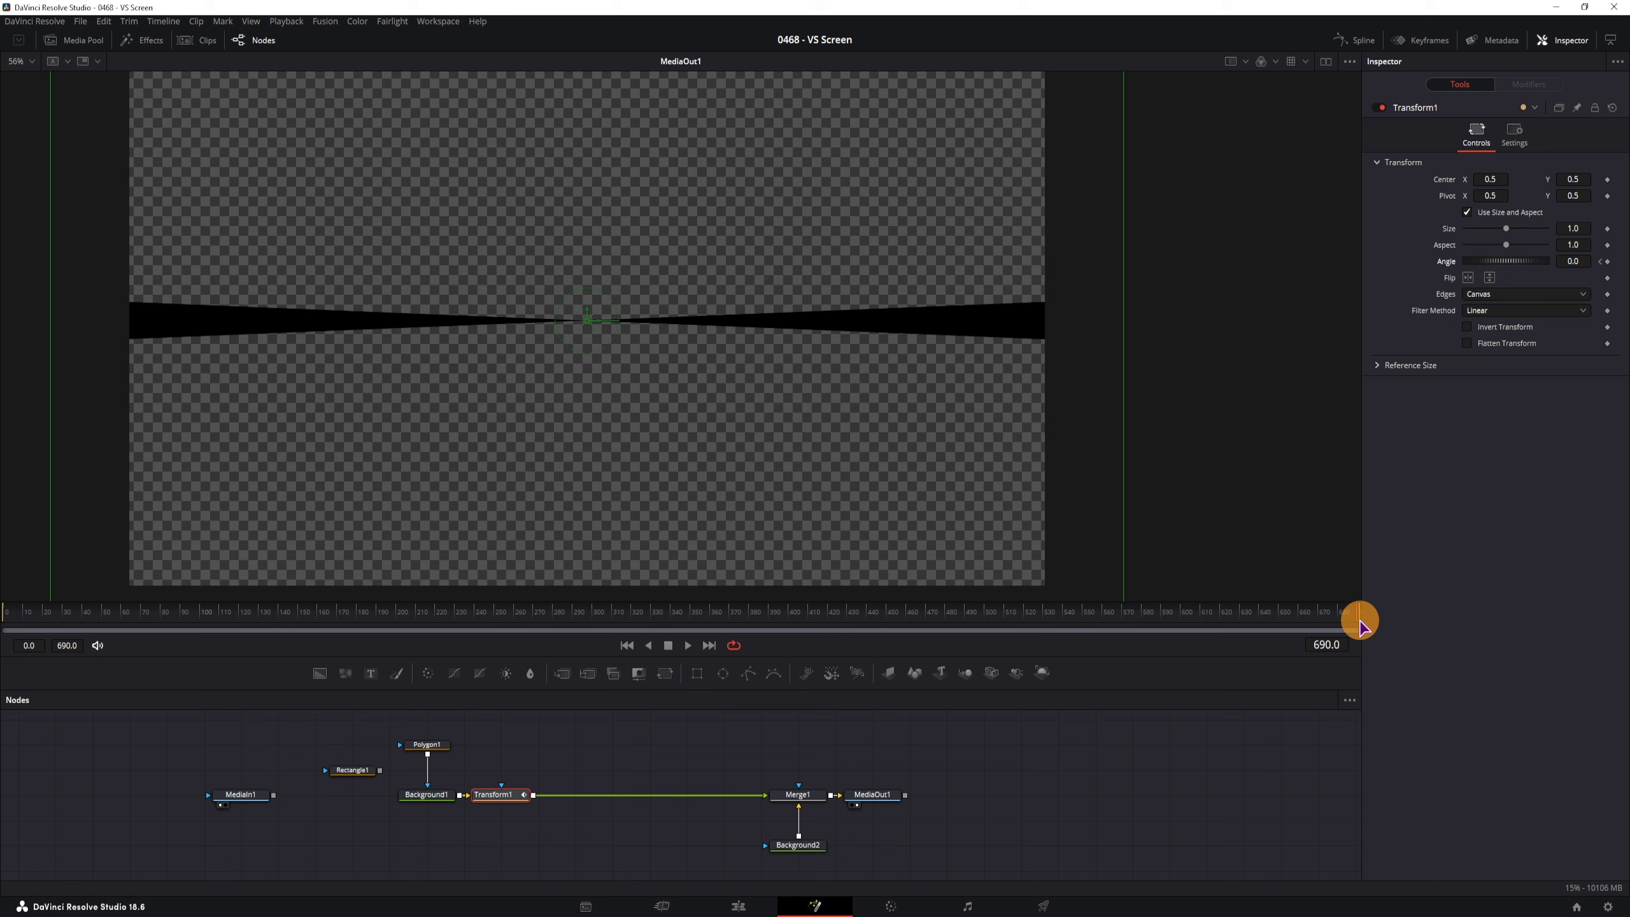
drag(1361, 621, 234, 624)
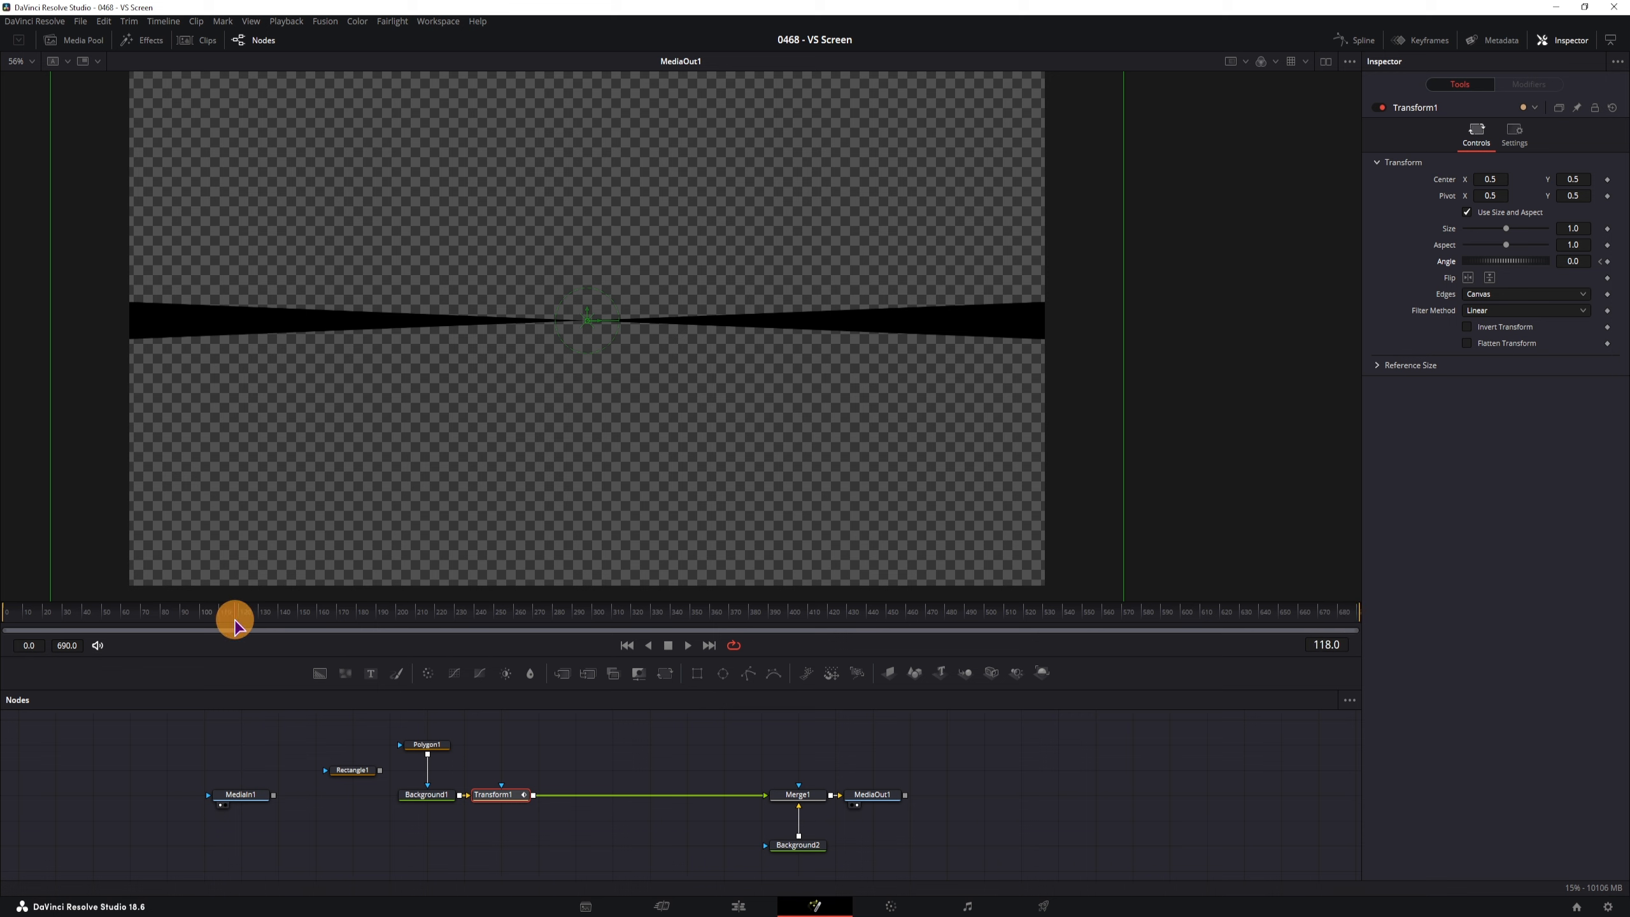
mouse_move(233, 623)
mouse_down()
mouse_move(197, 621)
mouse_move(239, 622)
mouse_up()
click(1576, 262)
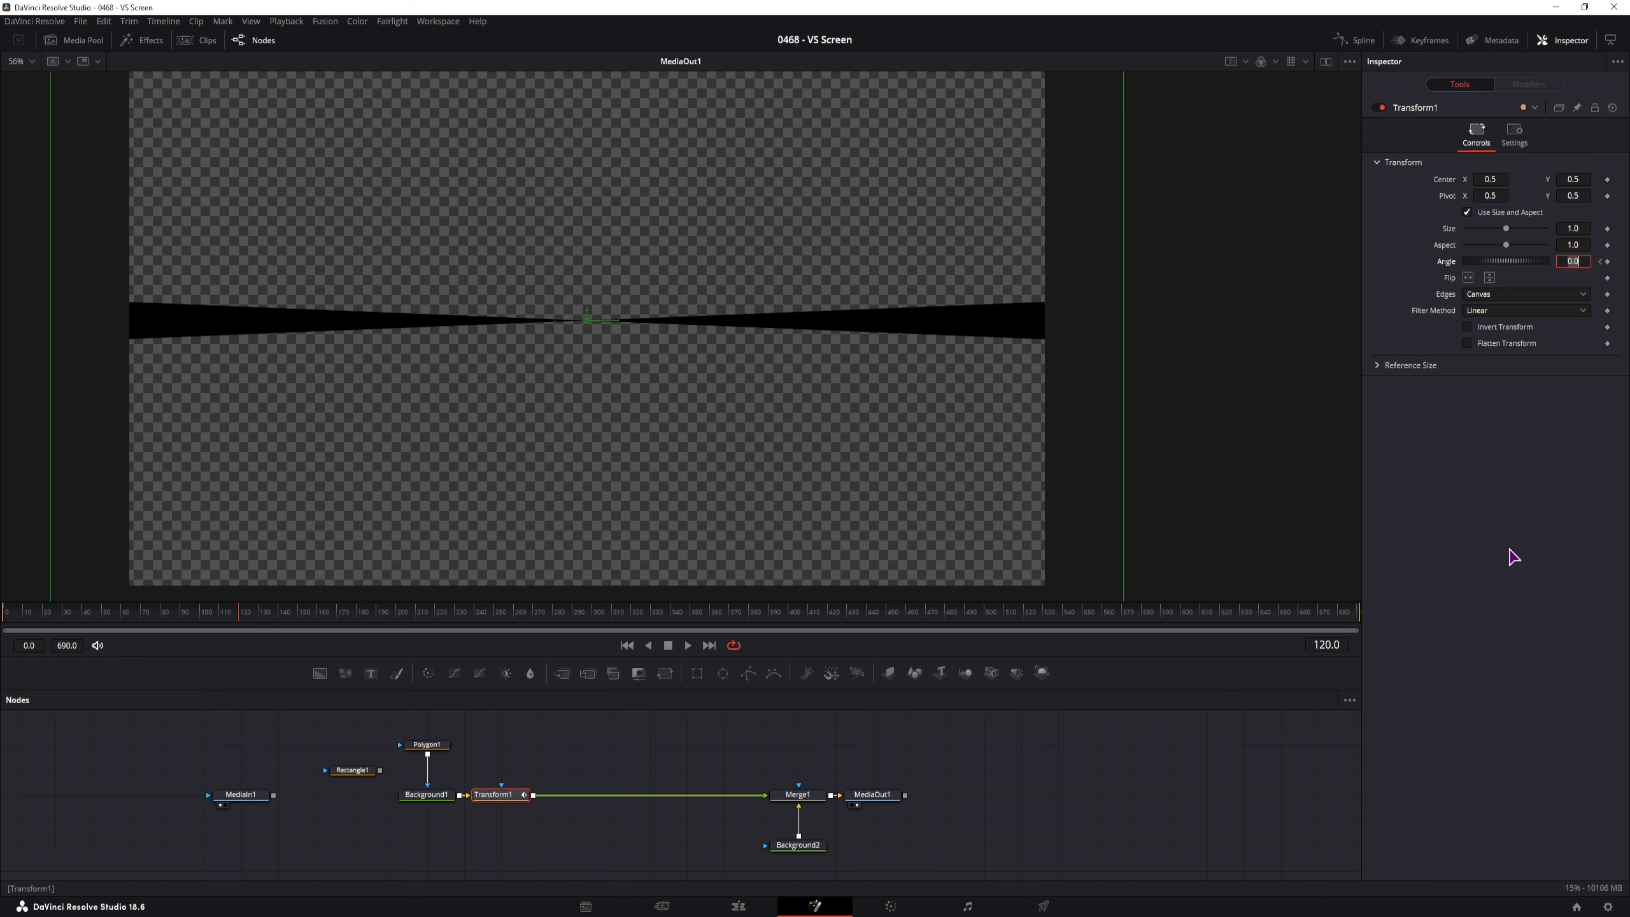
text(60)
key(Tab)
Preview the rotation, then change the frame-120 angle to -60 so the bar turns the other way
click(52, 617)
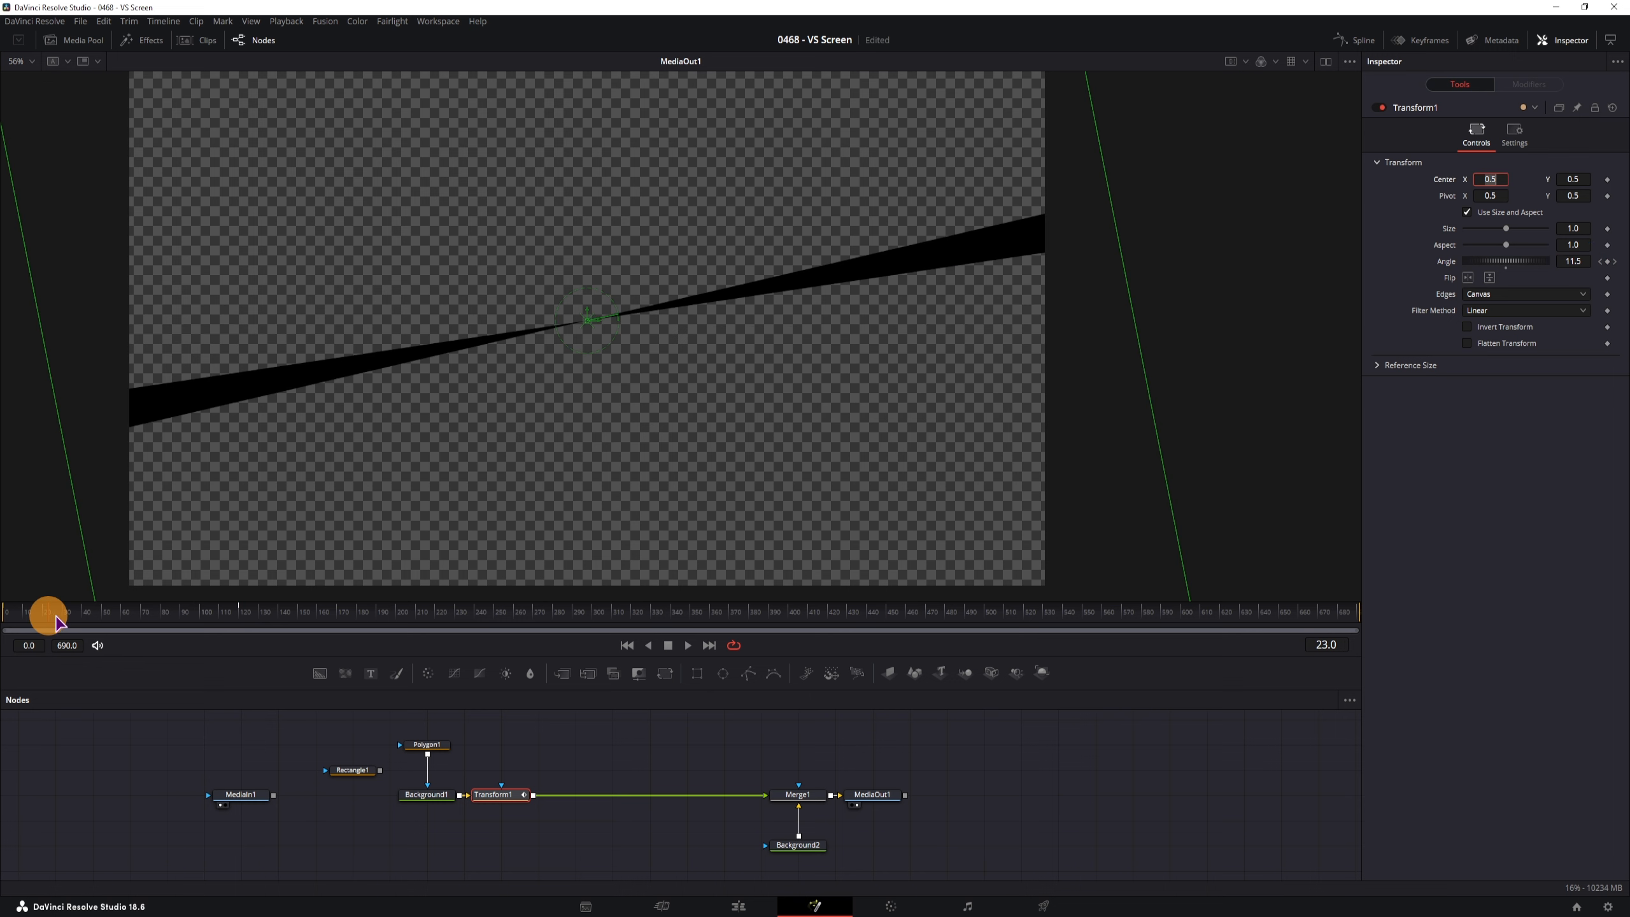
drag(56, 621, 240, 628)
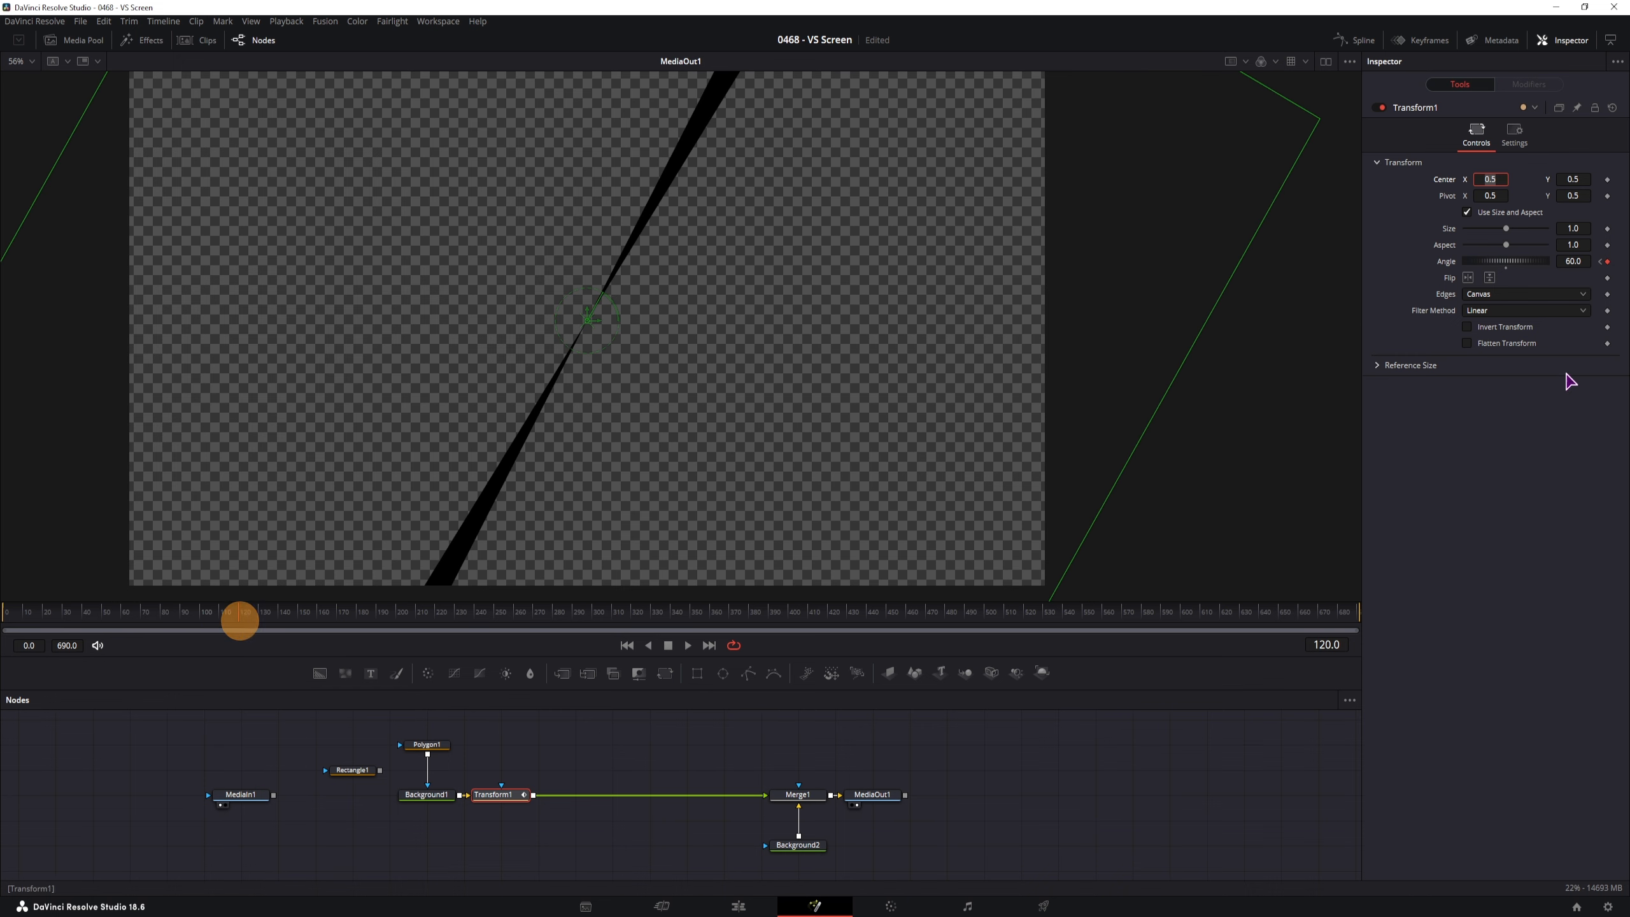
click(1567, 262)
click(1568, 261)
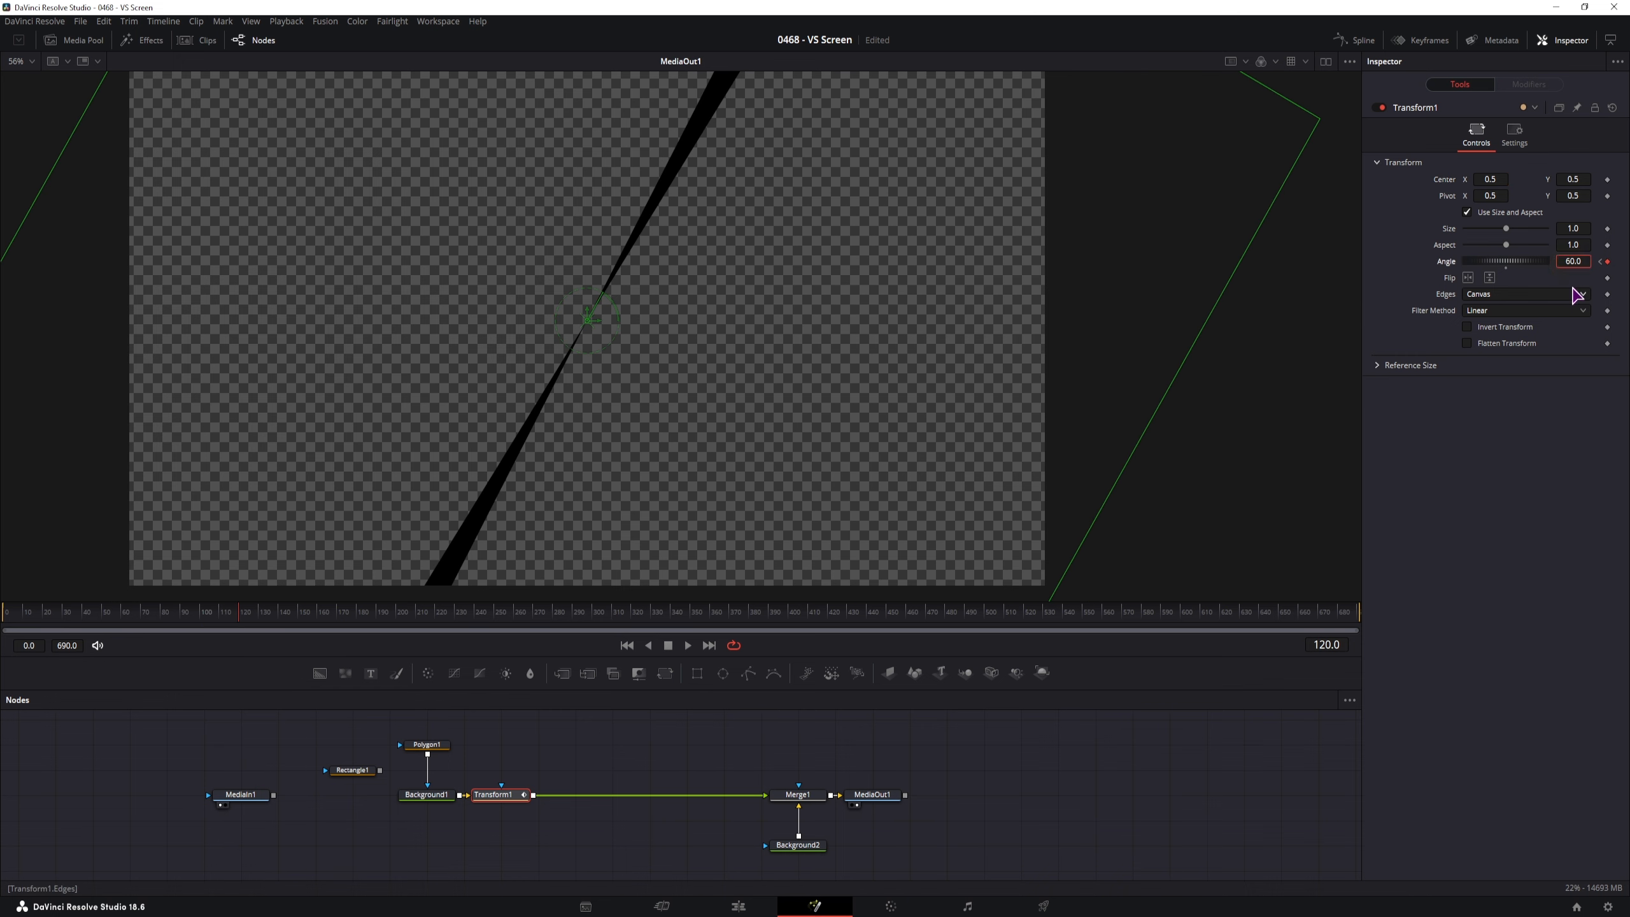
text(-)
key(Return)
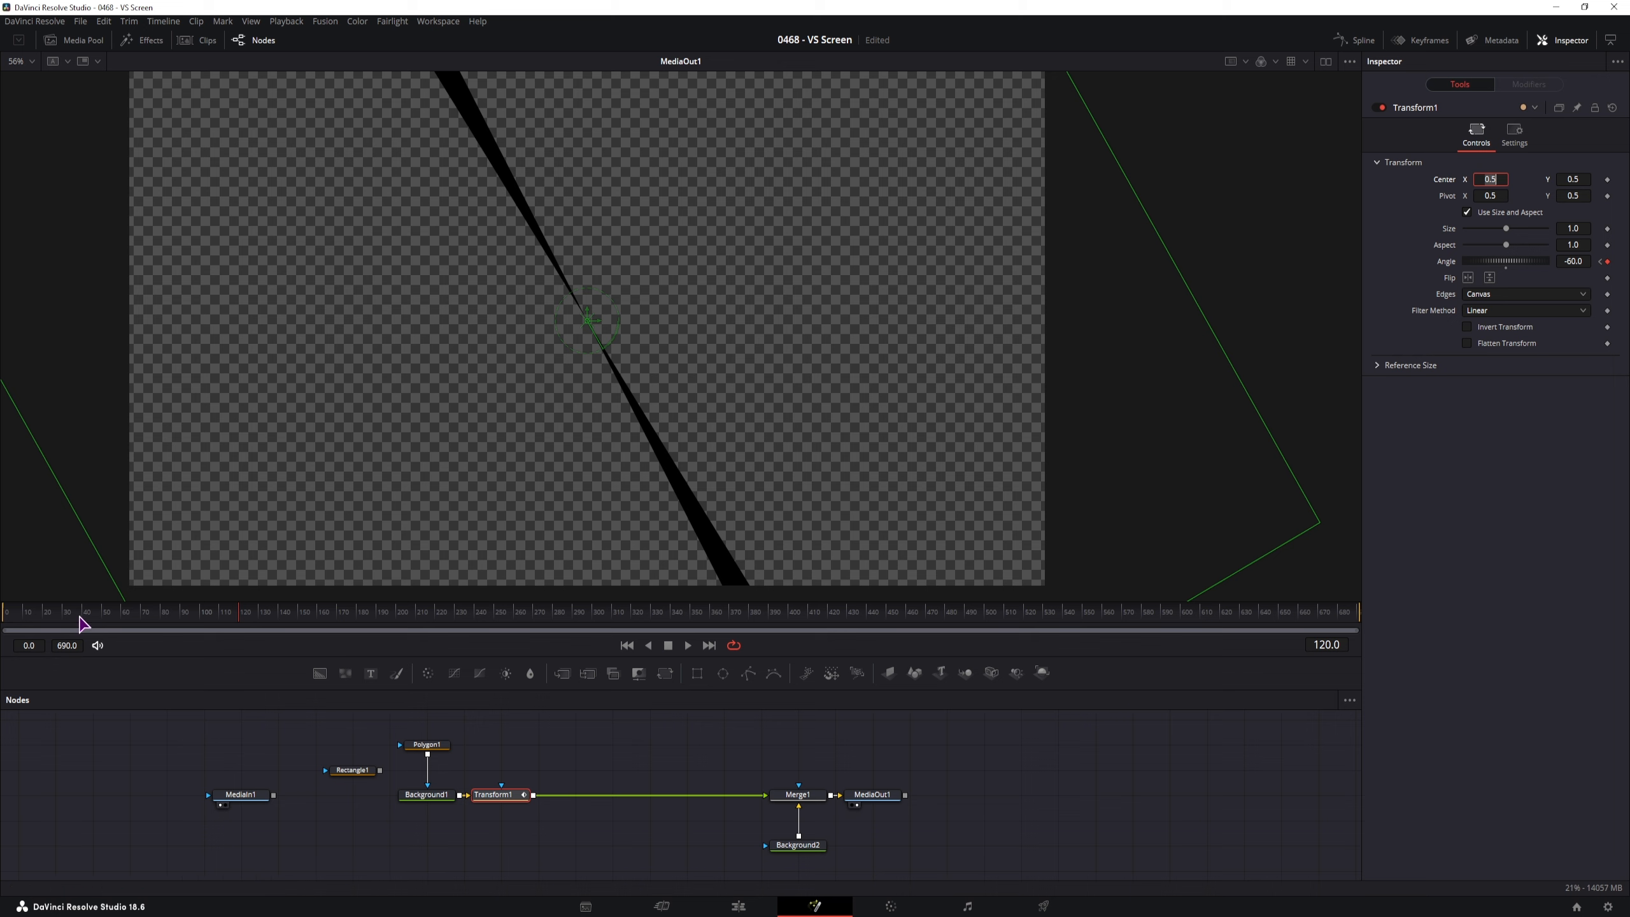
click(7, 622)
drag(6, 626, 242, 634)
Shift Transform1 further right along its link, return to frame 0, and select Background1
click(514, 824)
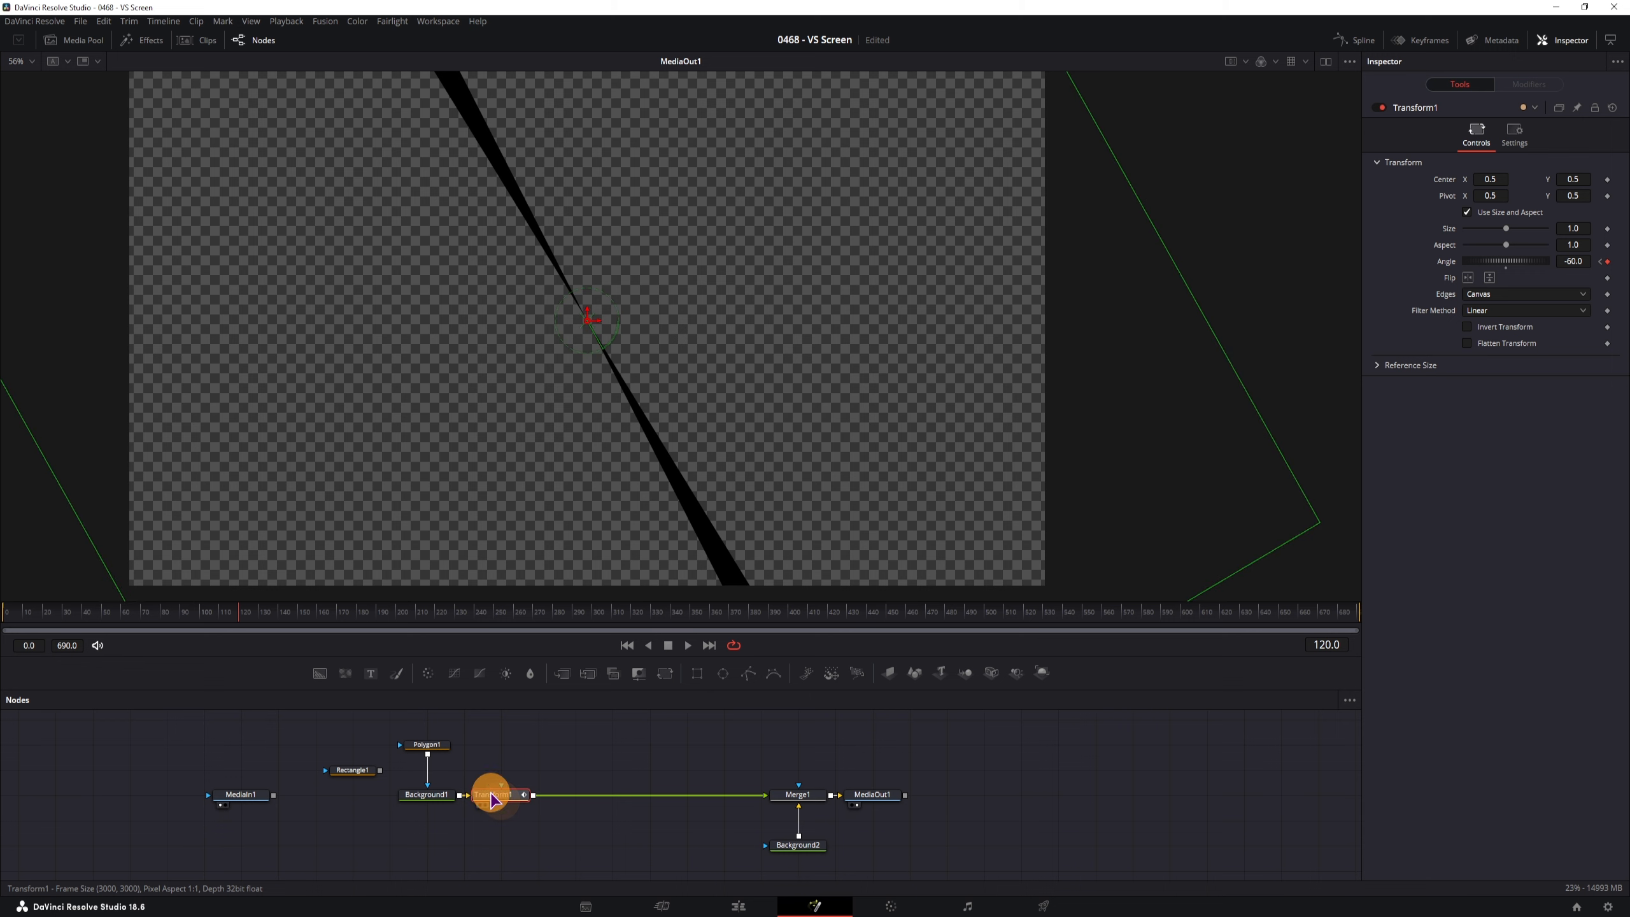
drag(502, 808, 620, 808)
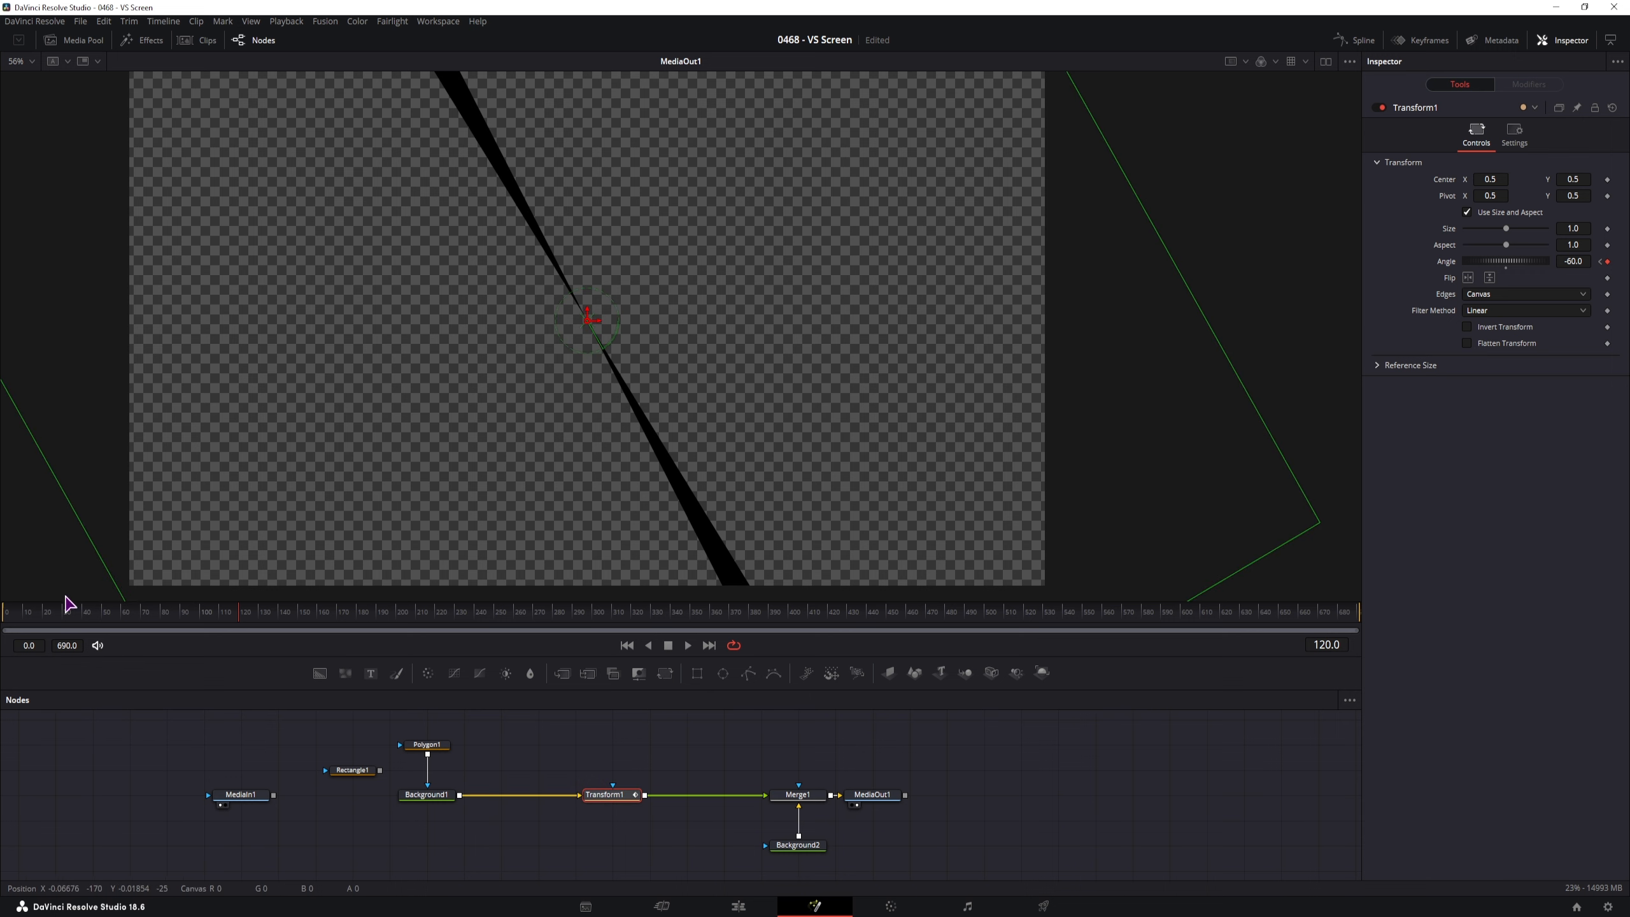
click(8, 613)
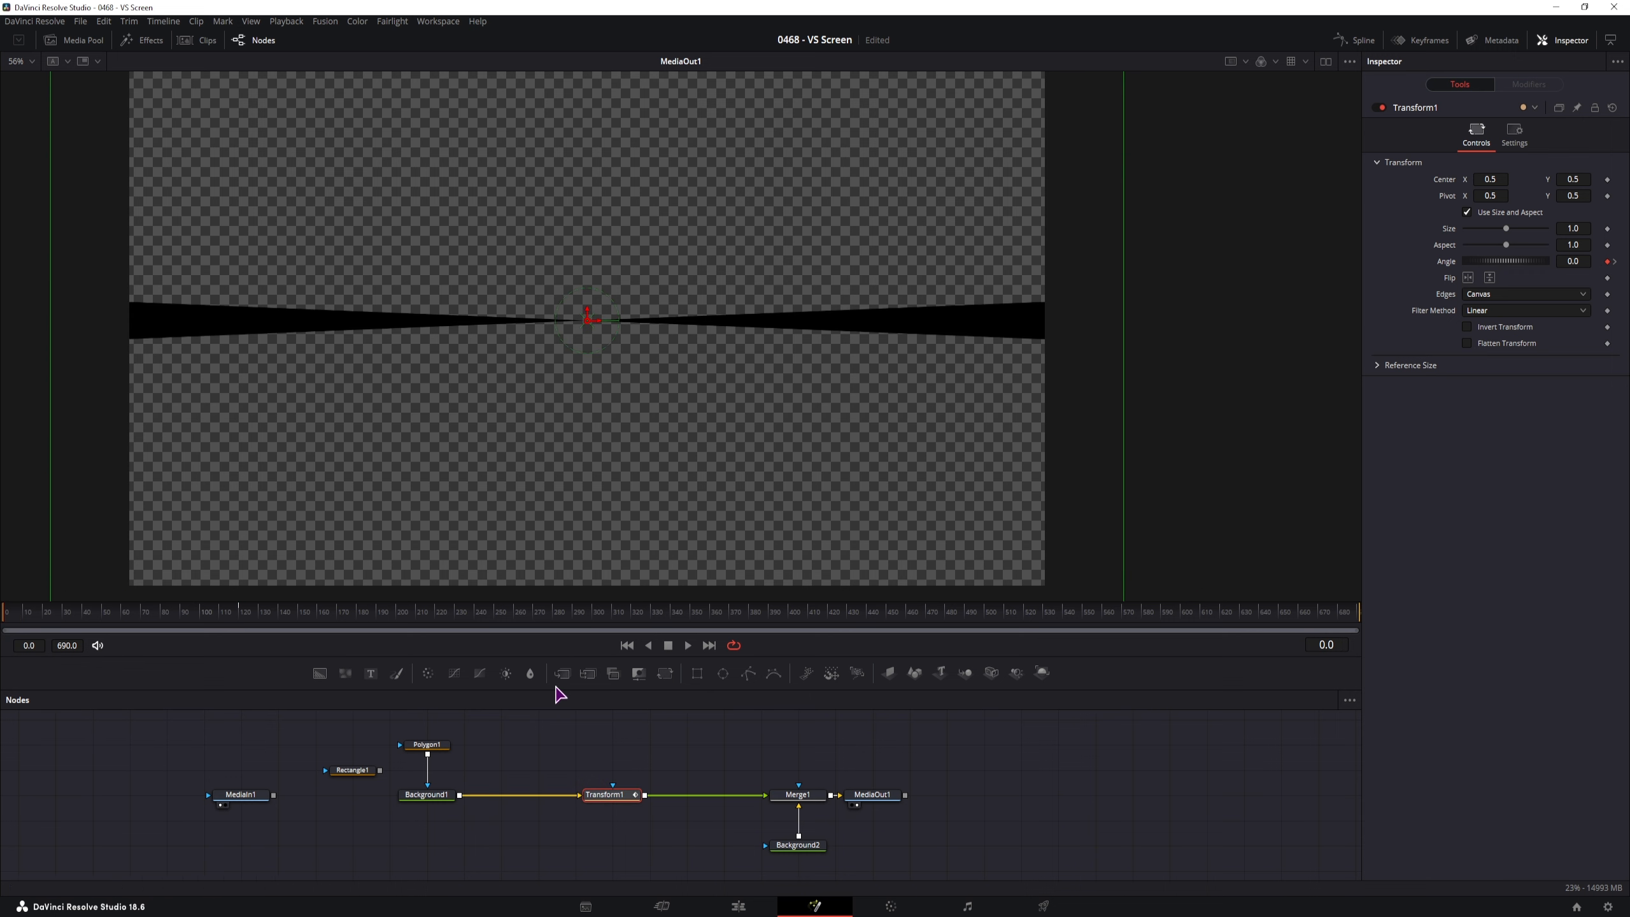
click(424, 796)
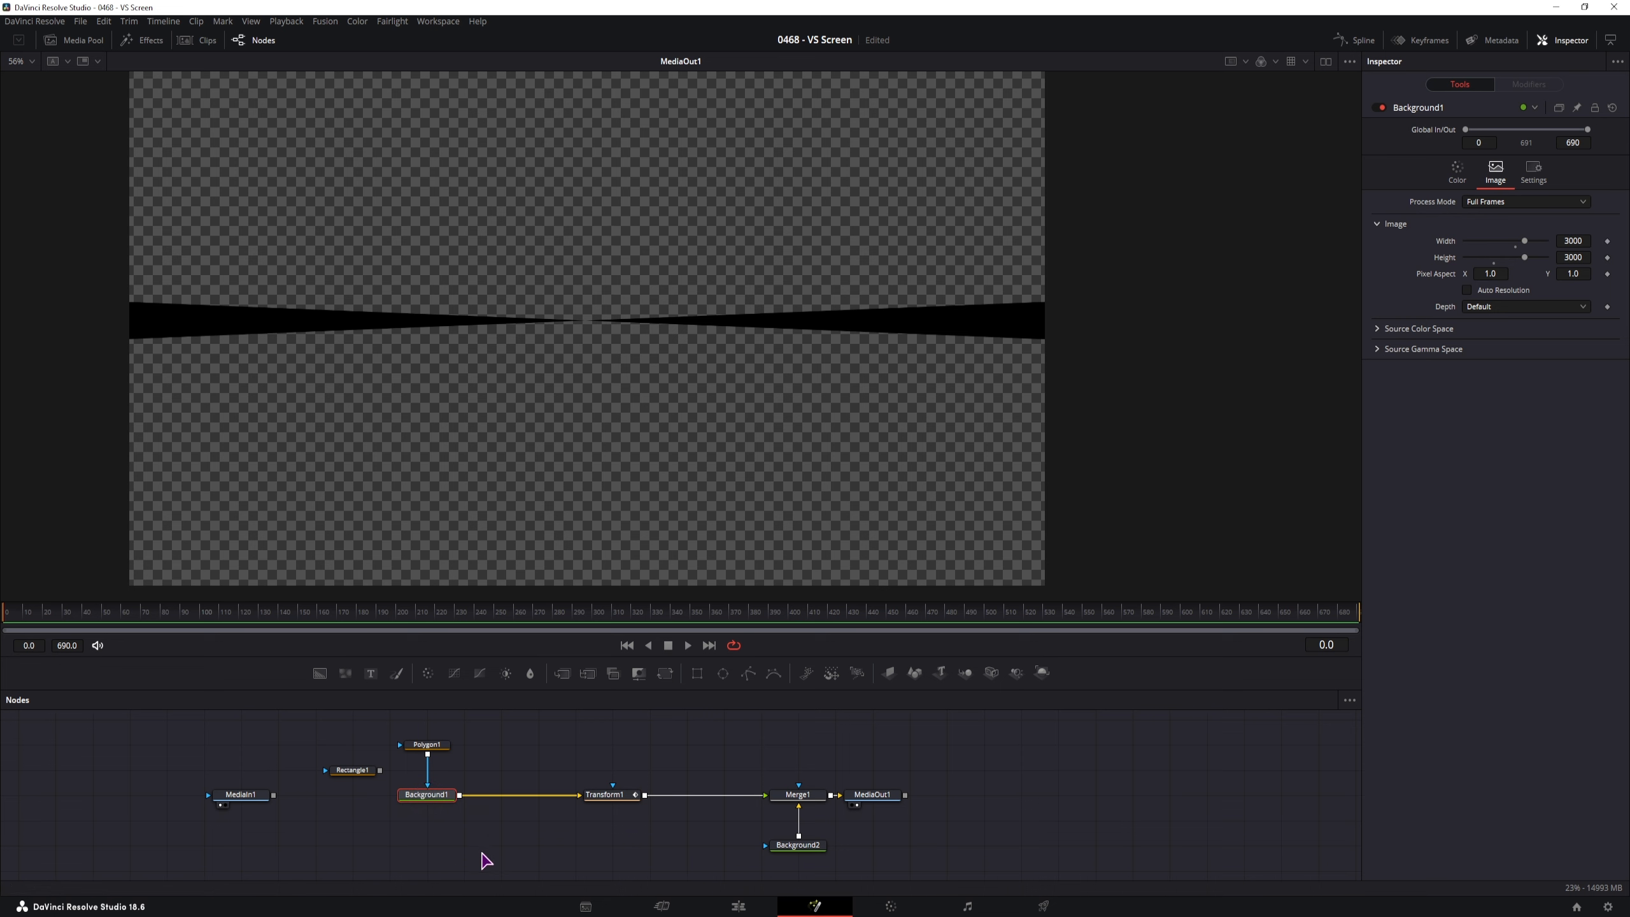
Insert a Duplicate tool after Background1, starting with 8 copies
key(shift+space)
text(dupl)
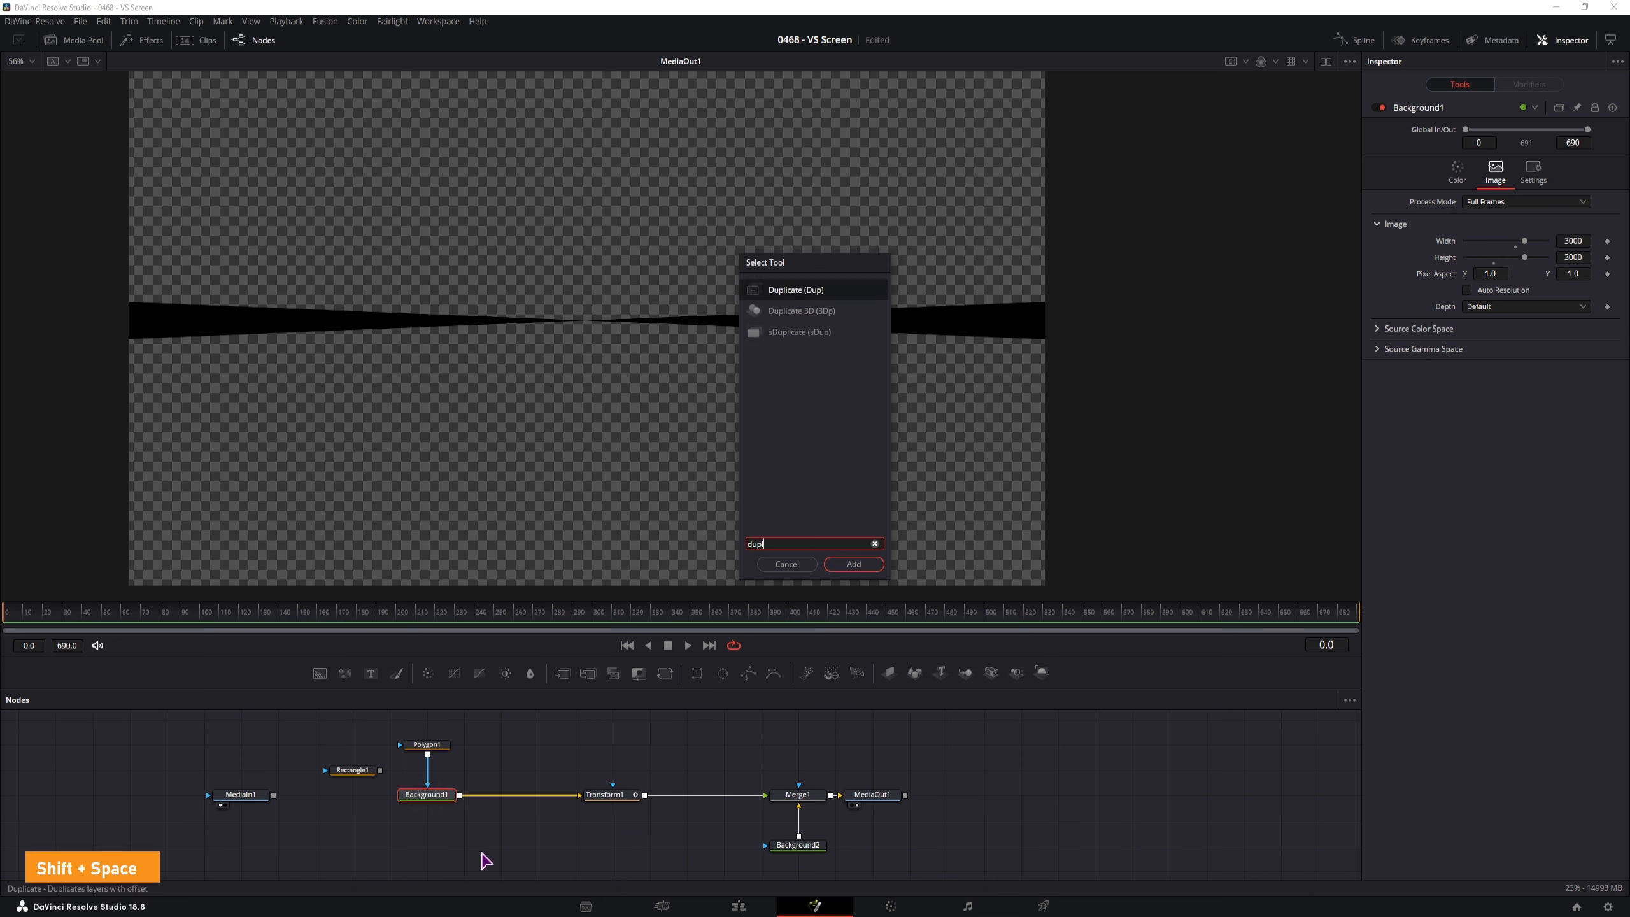
key(Return)
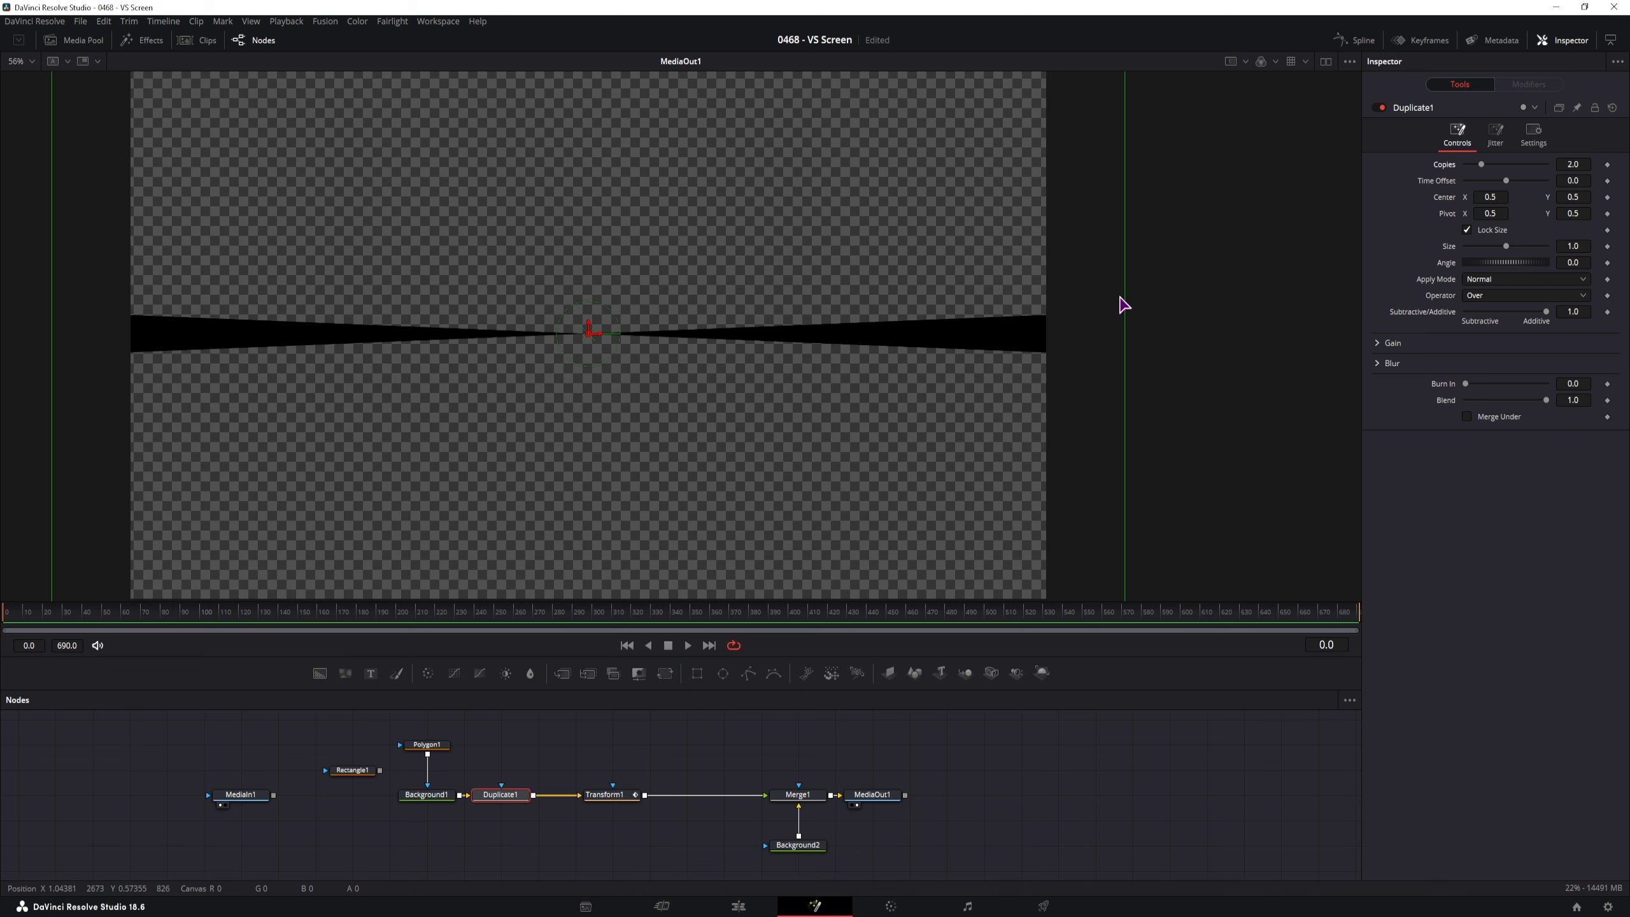
click(1572, 163)
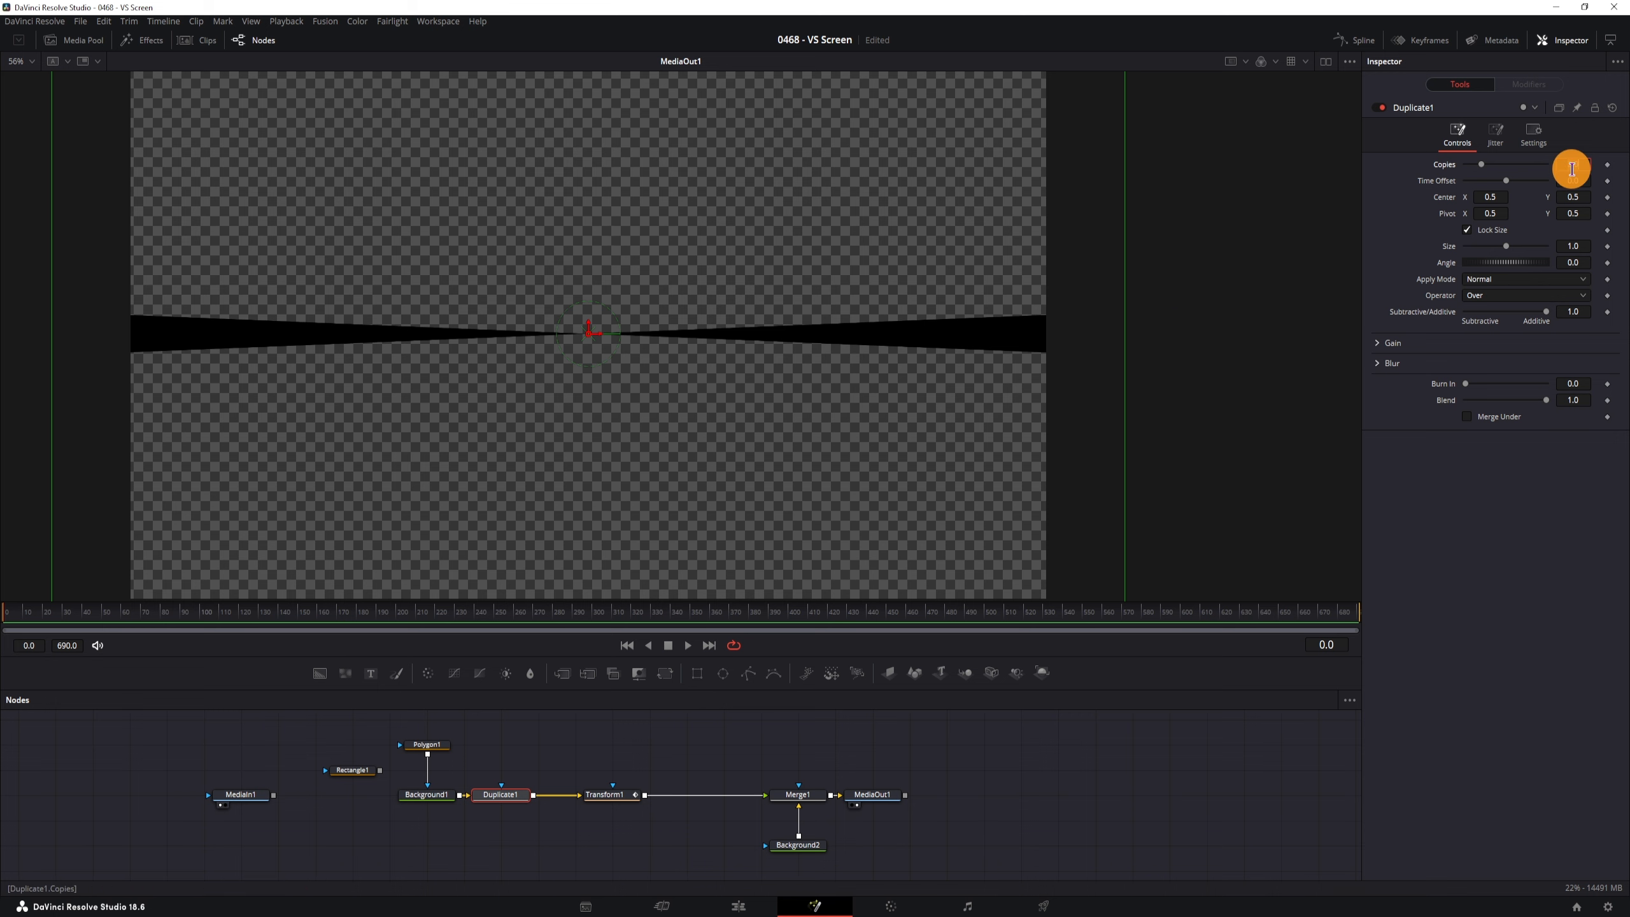
text(8)
key(Tab)
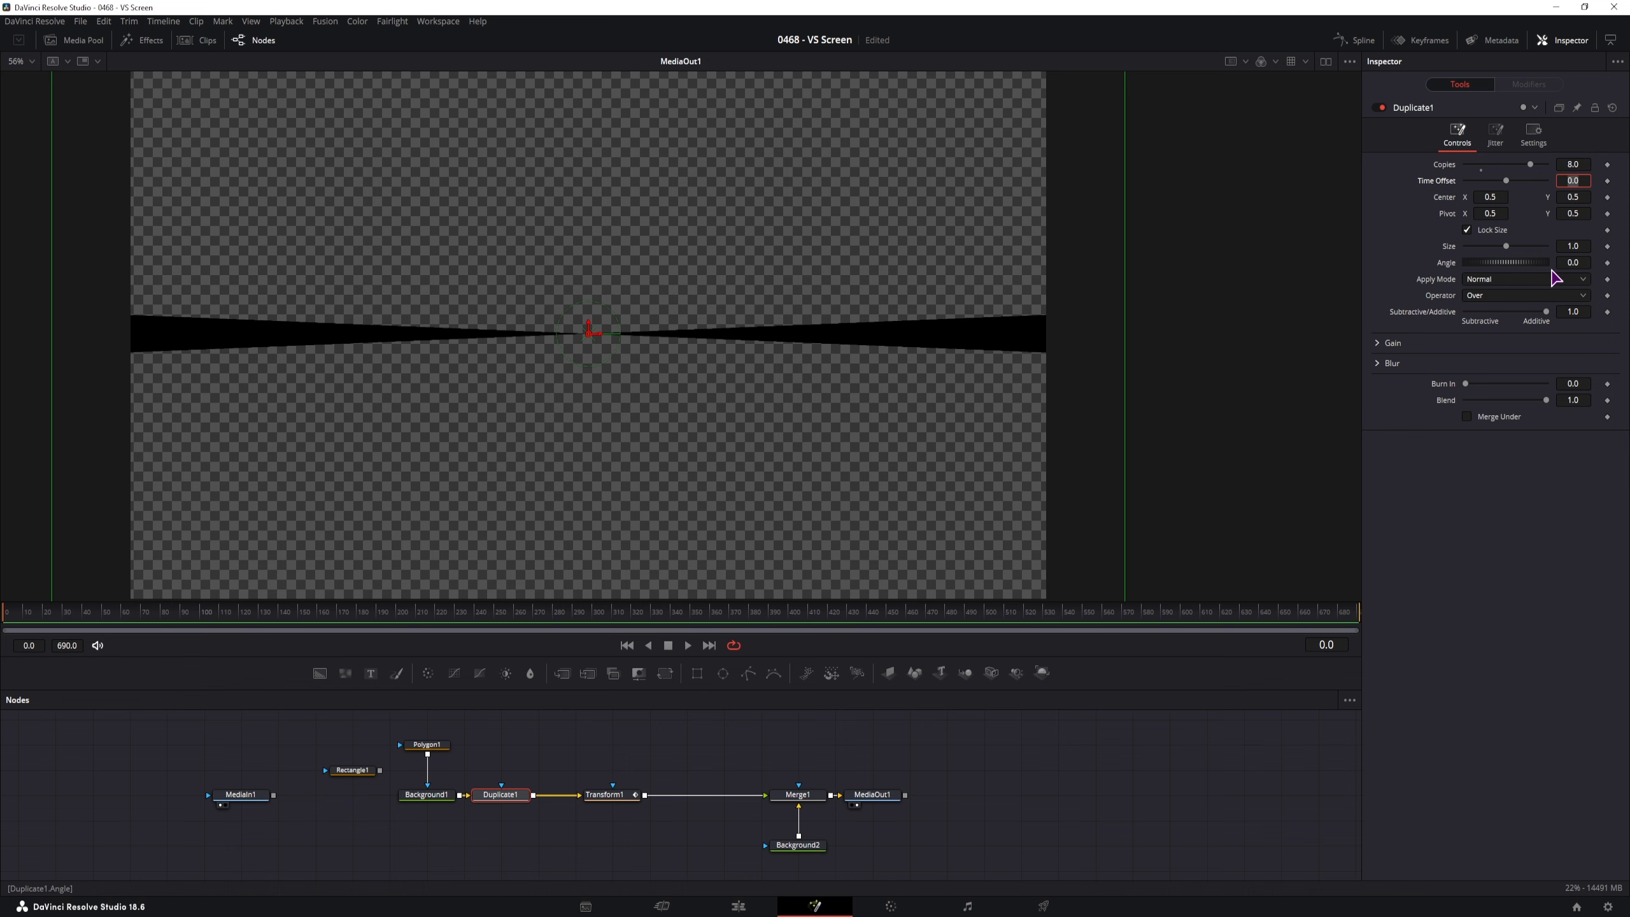
Raise Duplicate1 to 10 copies at 18° apart and preview the rotating sunburst
drag(1579, 261, 905, 292)
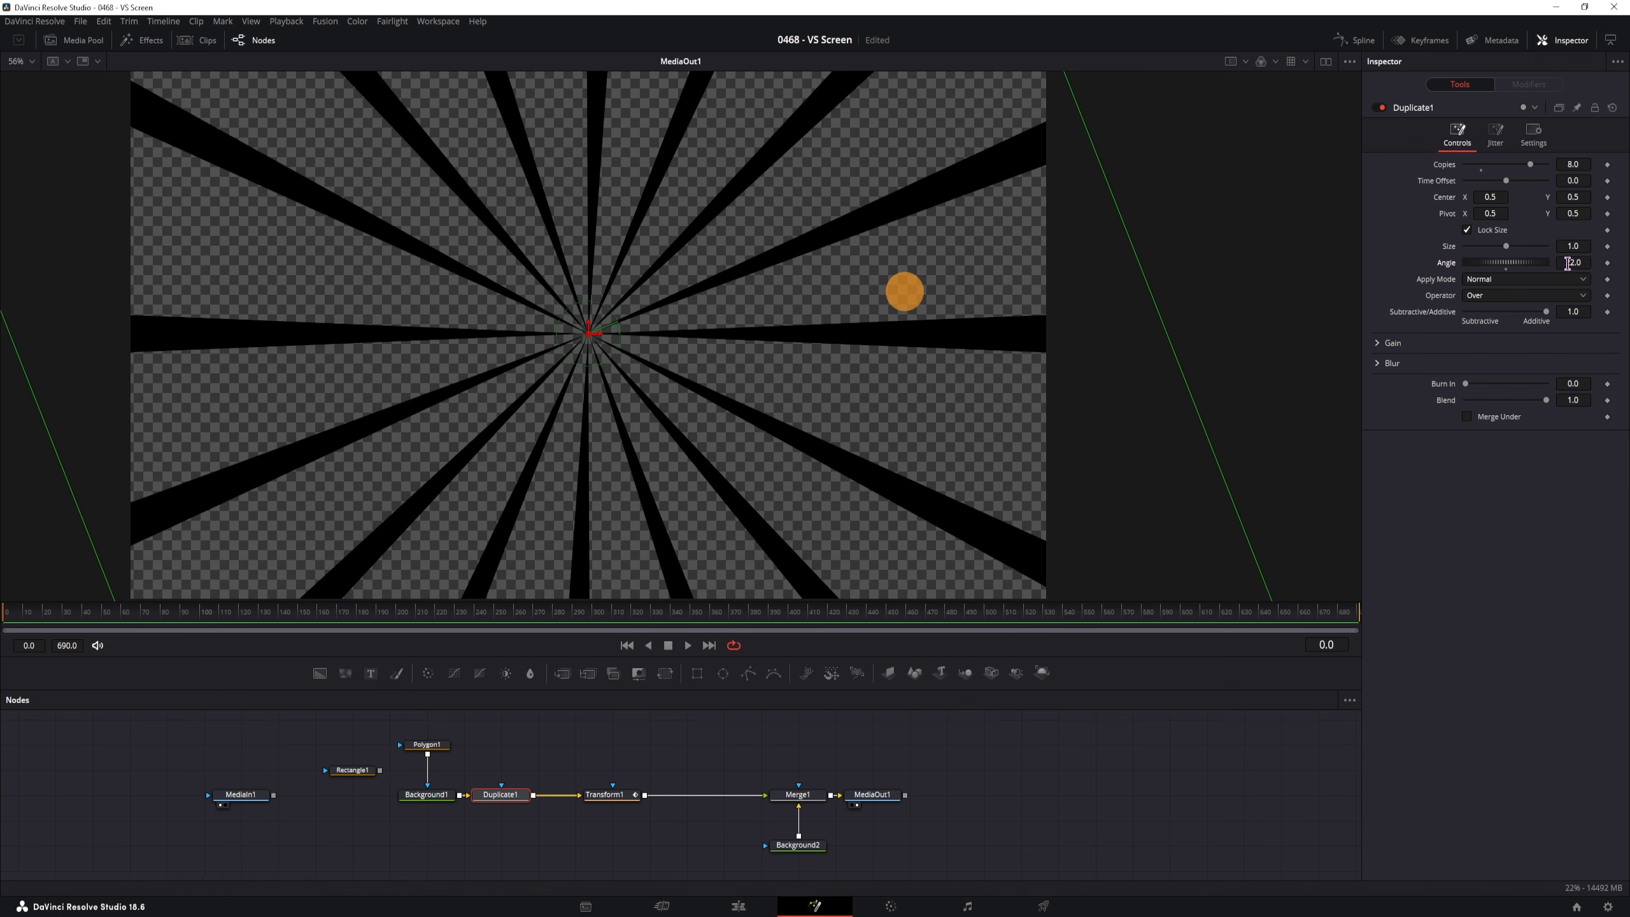
drag(1531, 165, 1577, 166)
drag(1577, 264, 1582, 262)
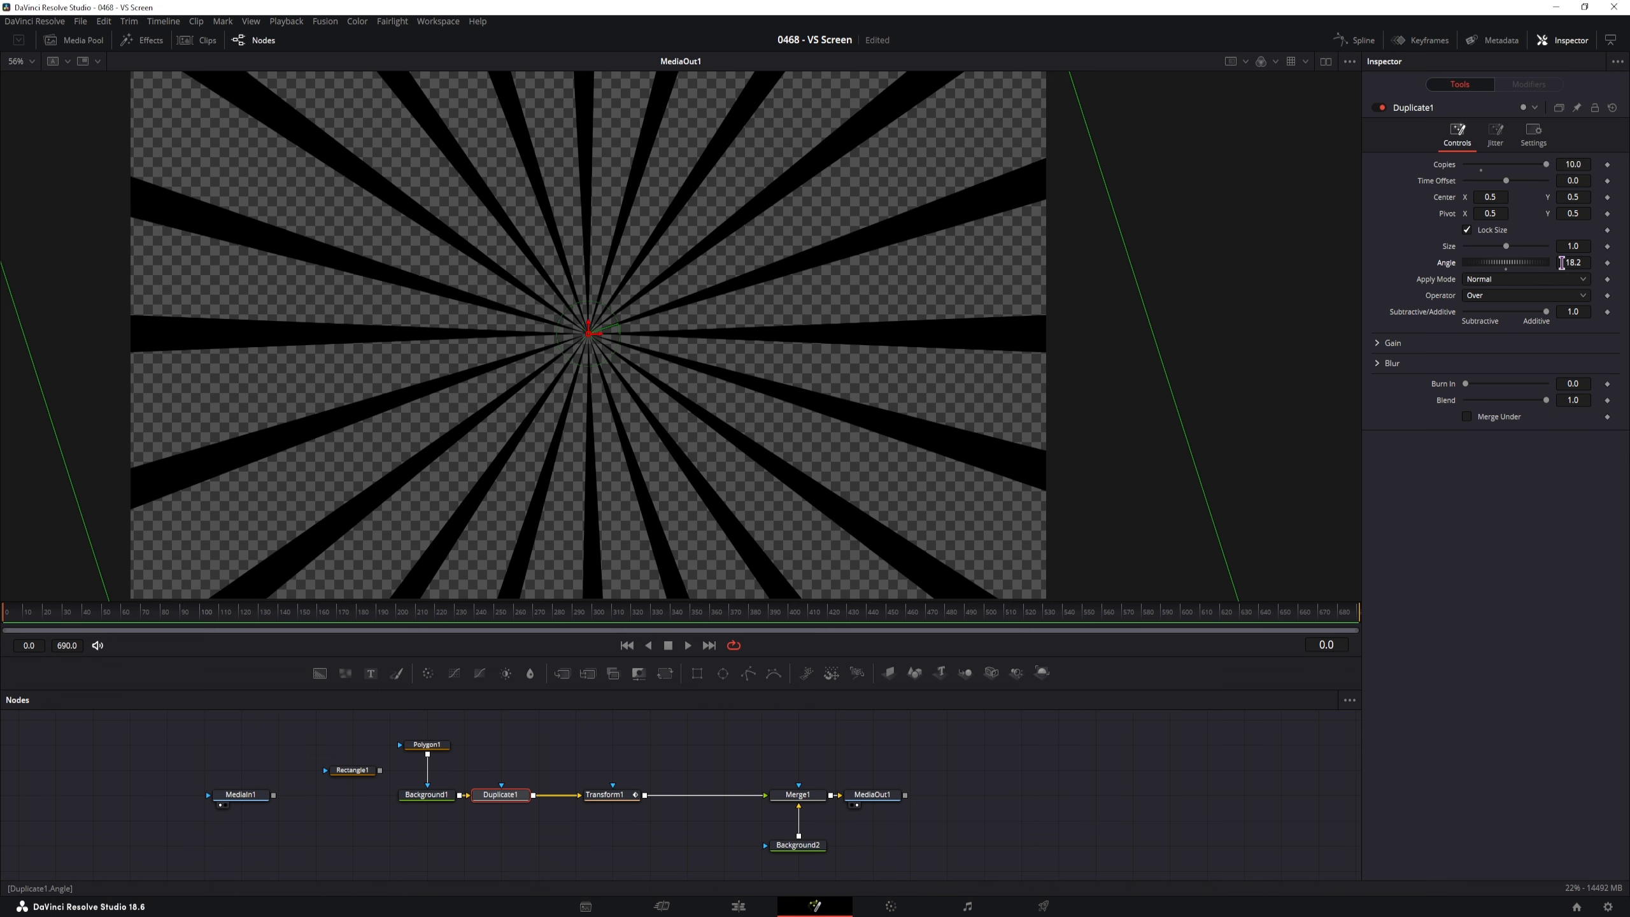
click(1569, 263)
click(1585, 264)
key(Tab)
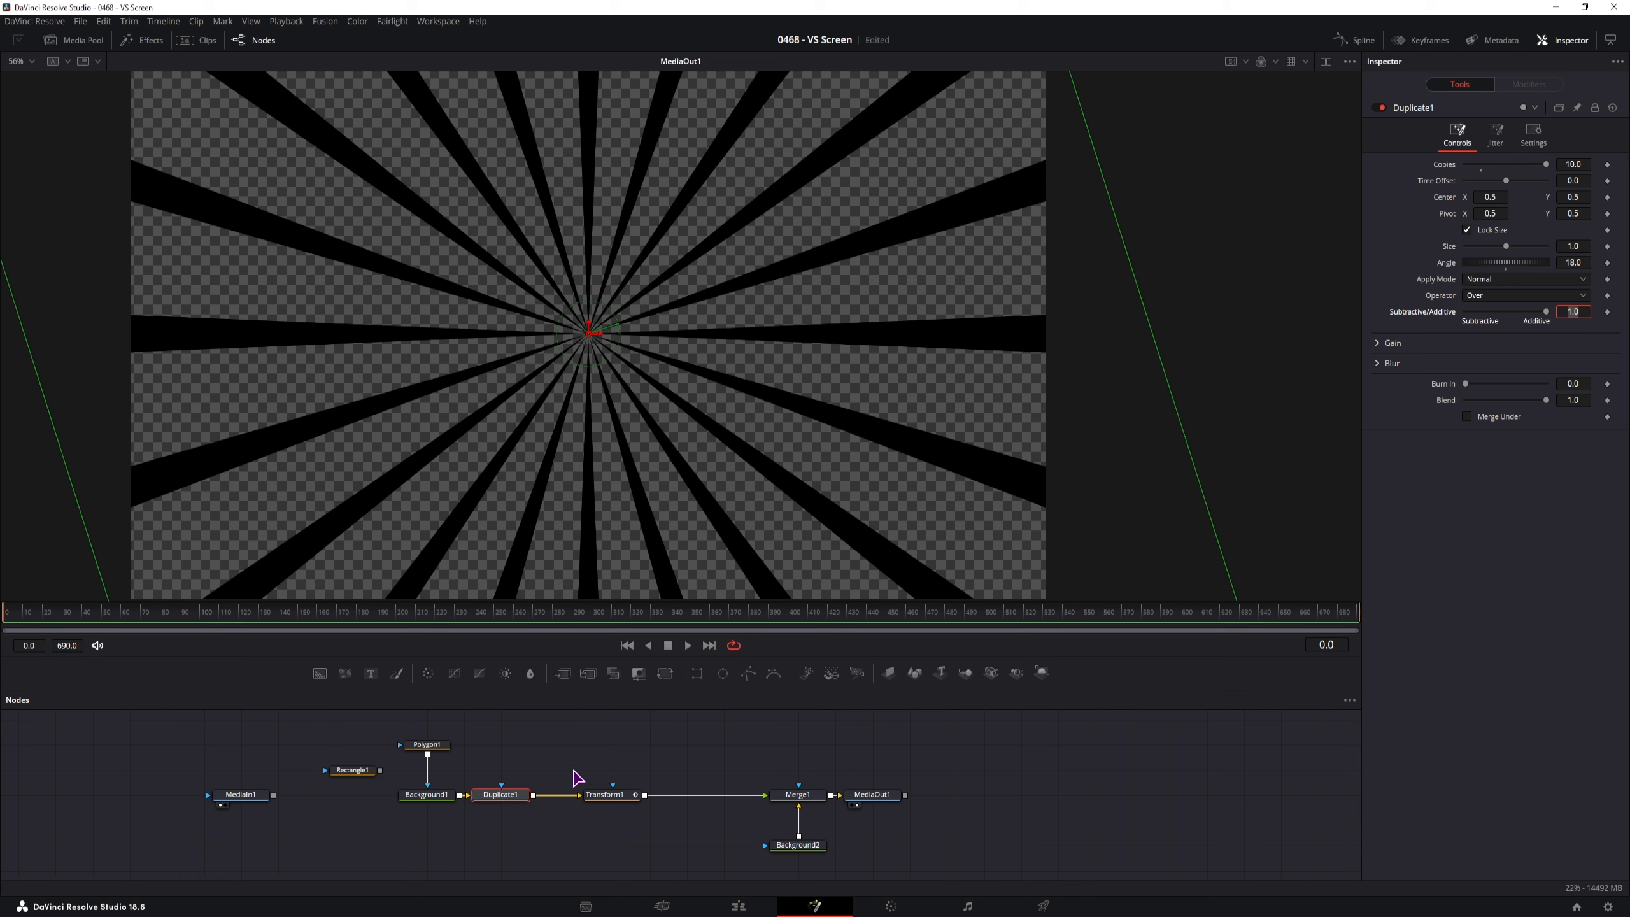
key(Return)
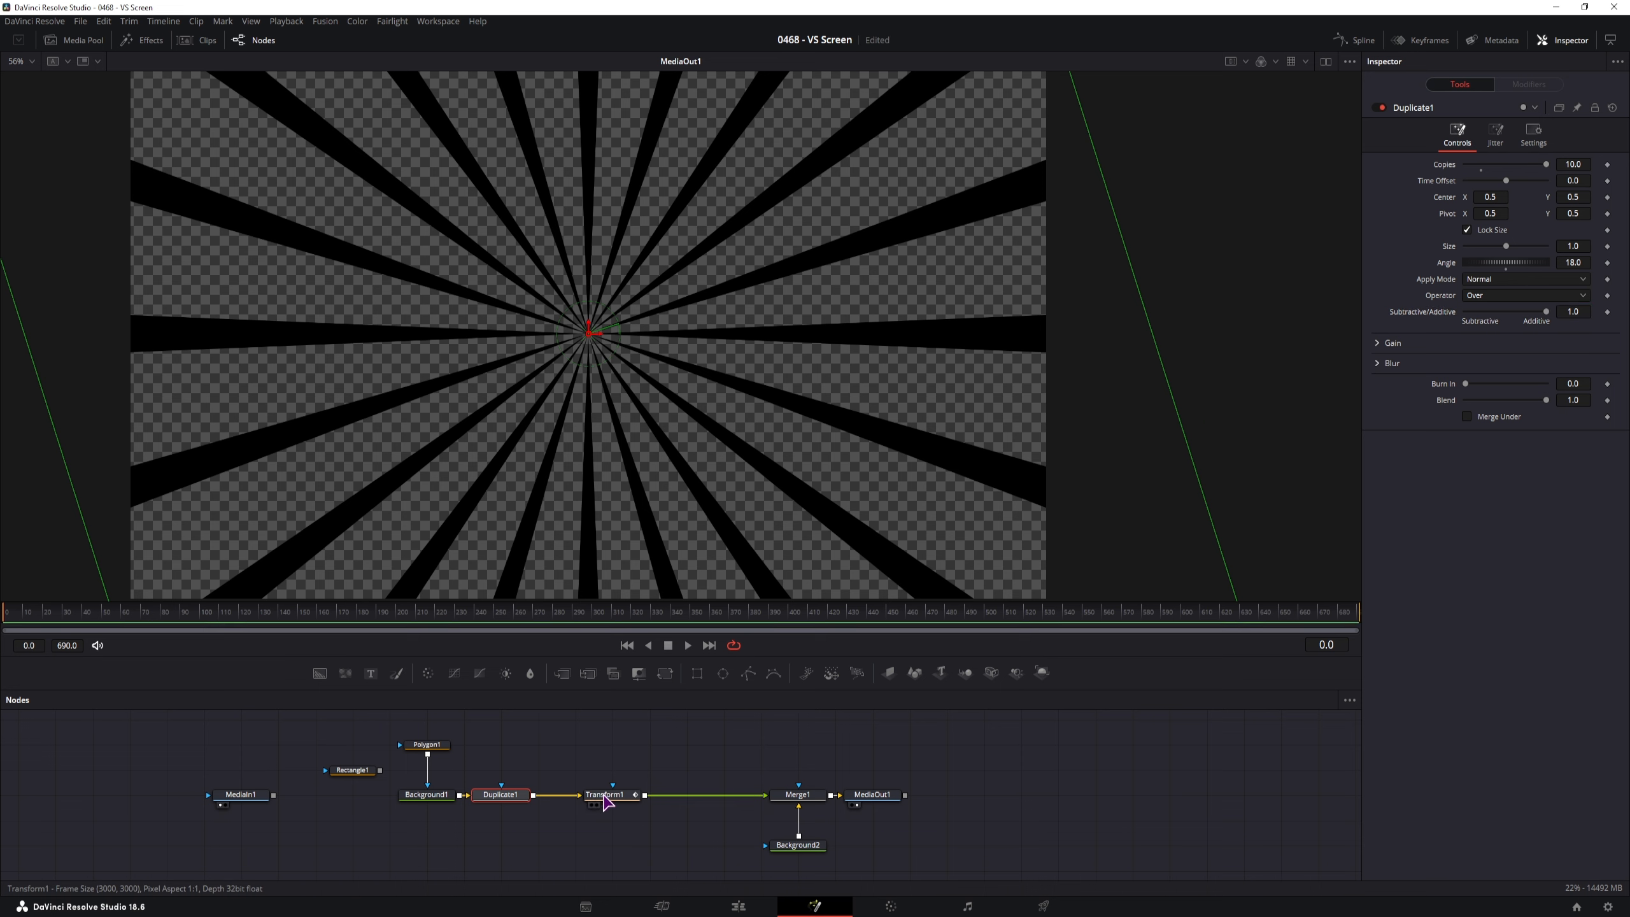
click(607, 796)
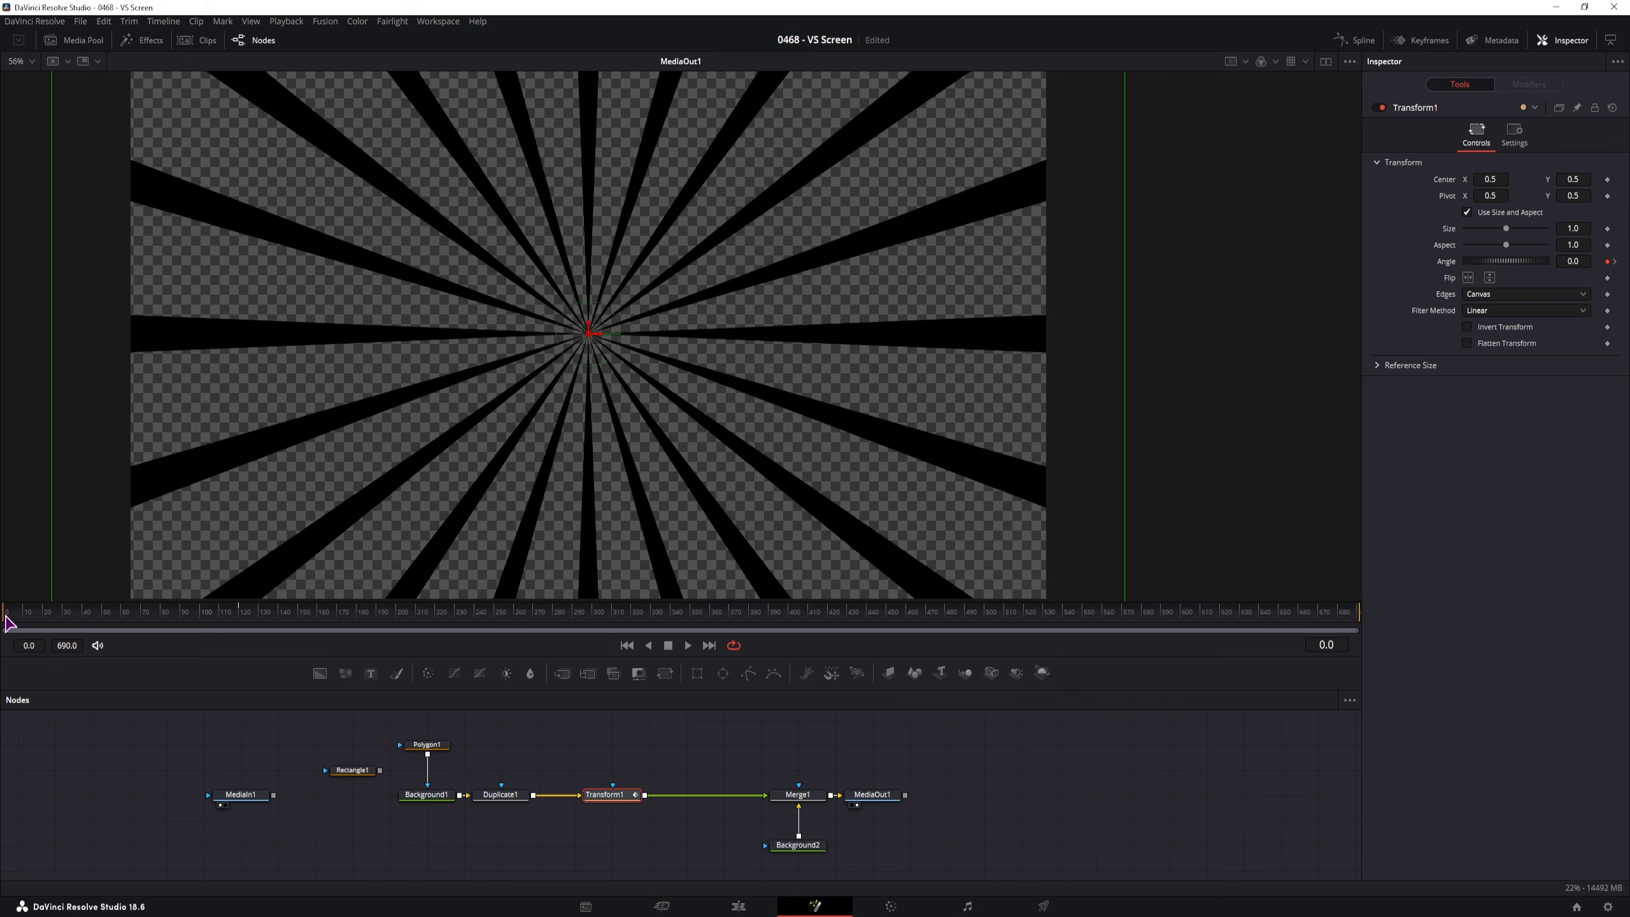
drag(9, 622, 261, 633)
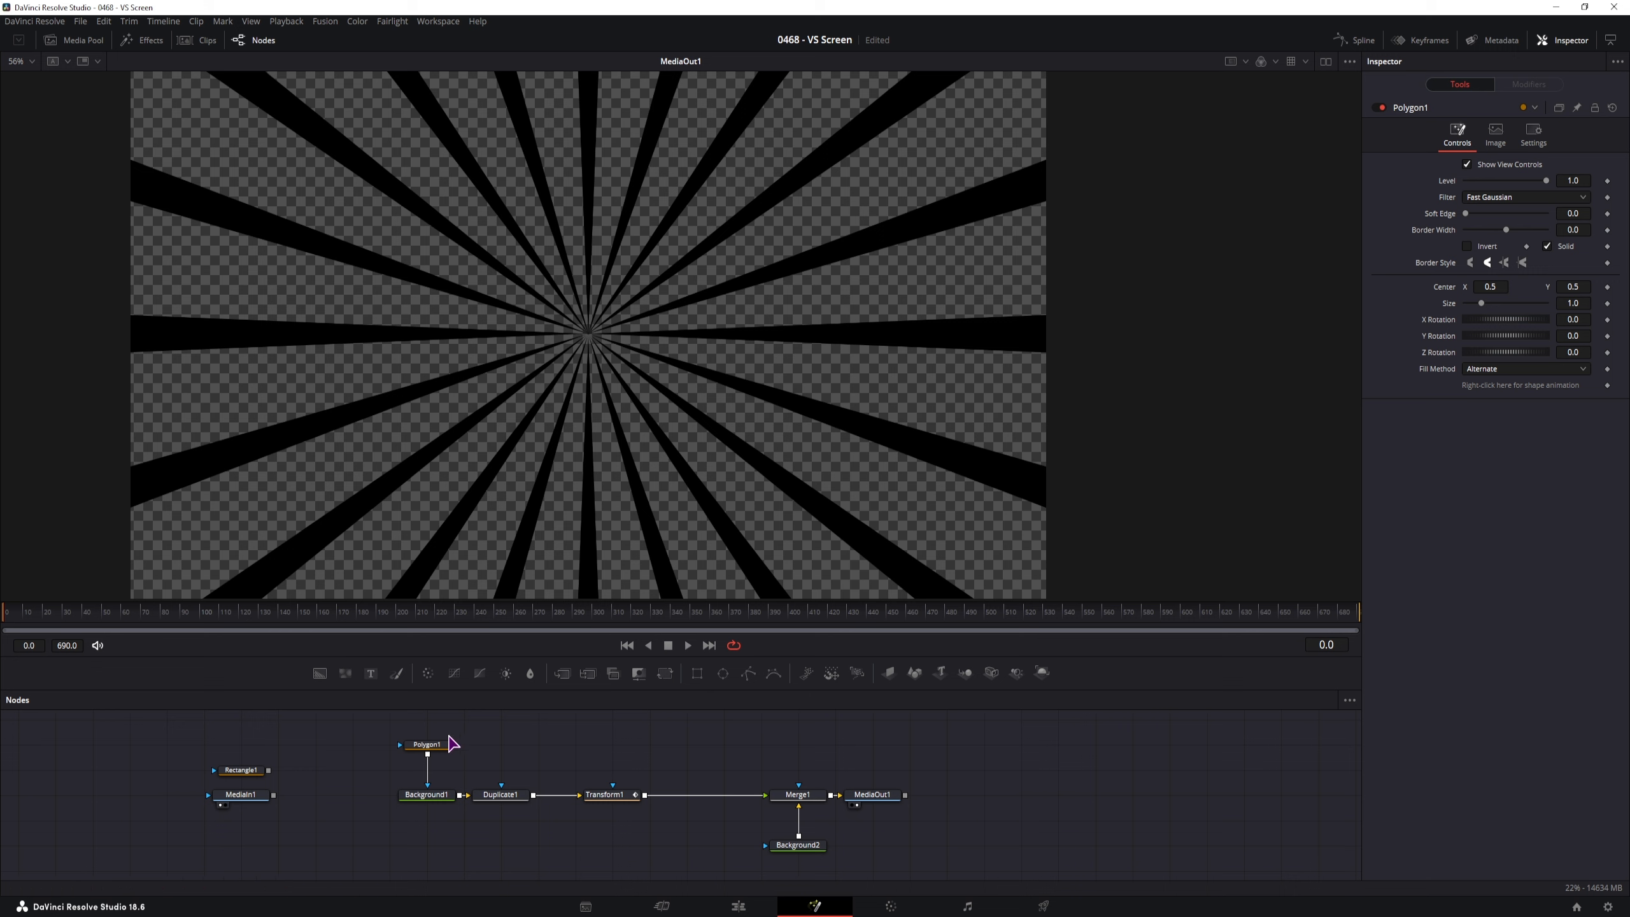
Inspect Polygon1's ray shape, move Background1 and Polygon1 left, and select Background1
click(427, 744)
click(1159, 301)
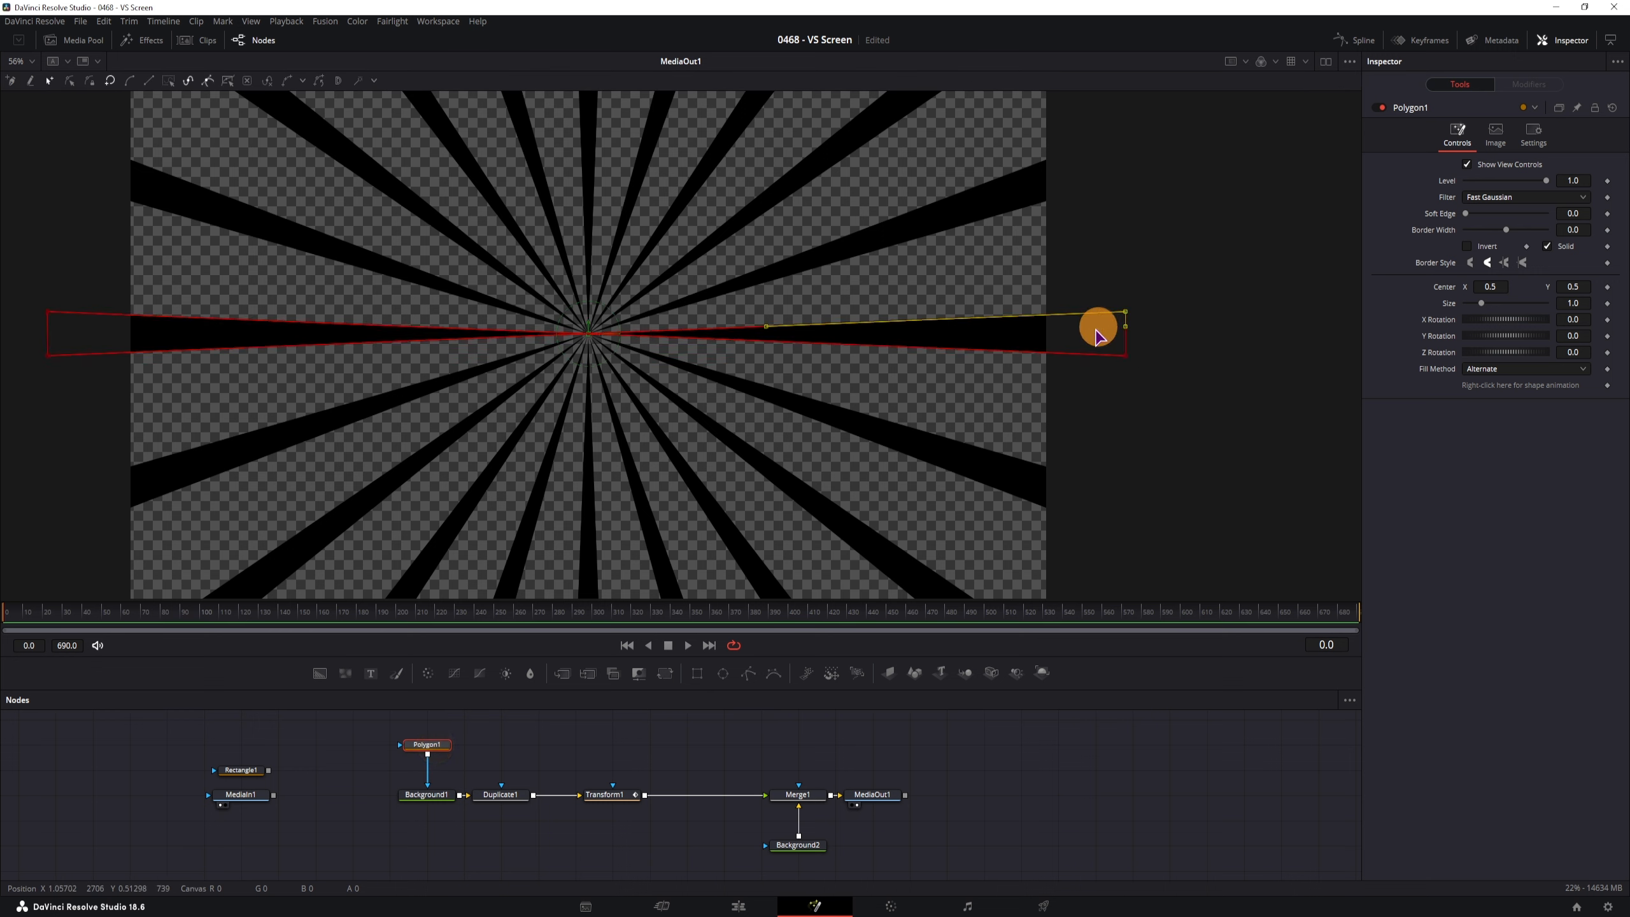
drag(1168, 283, 1183, 343)
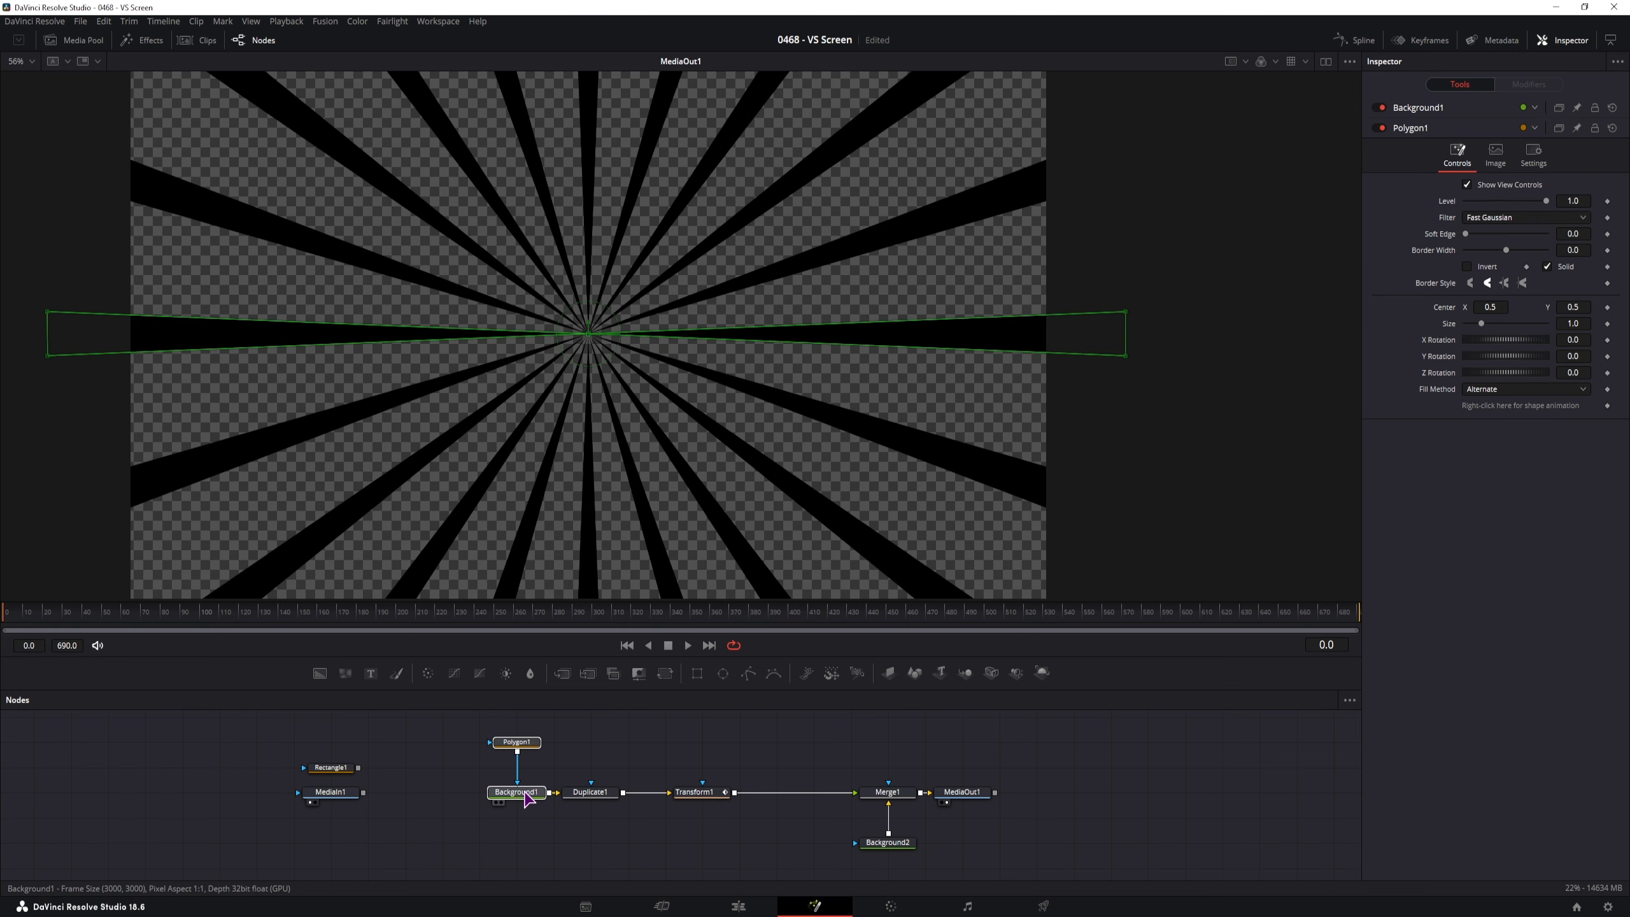
drag(520, 793, 453, 799)
click(560, 764)
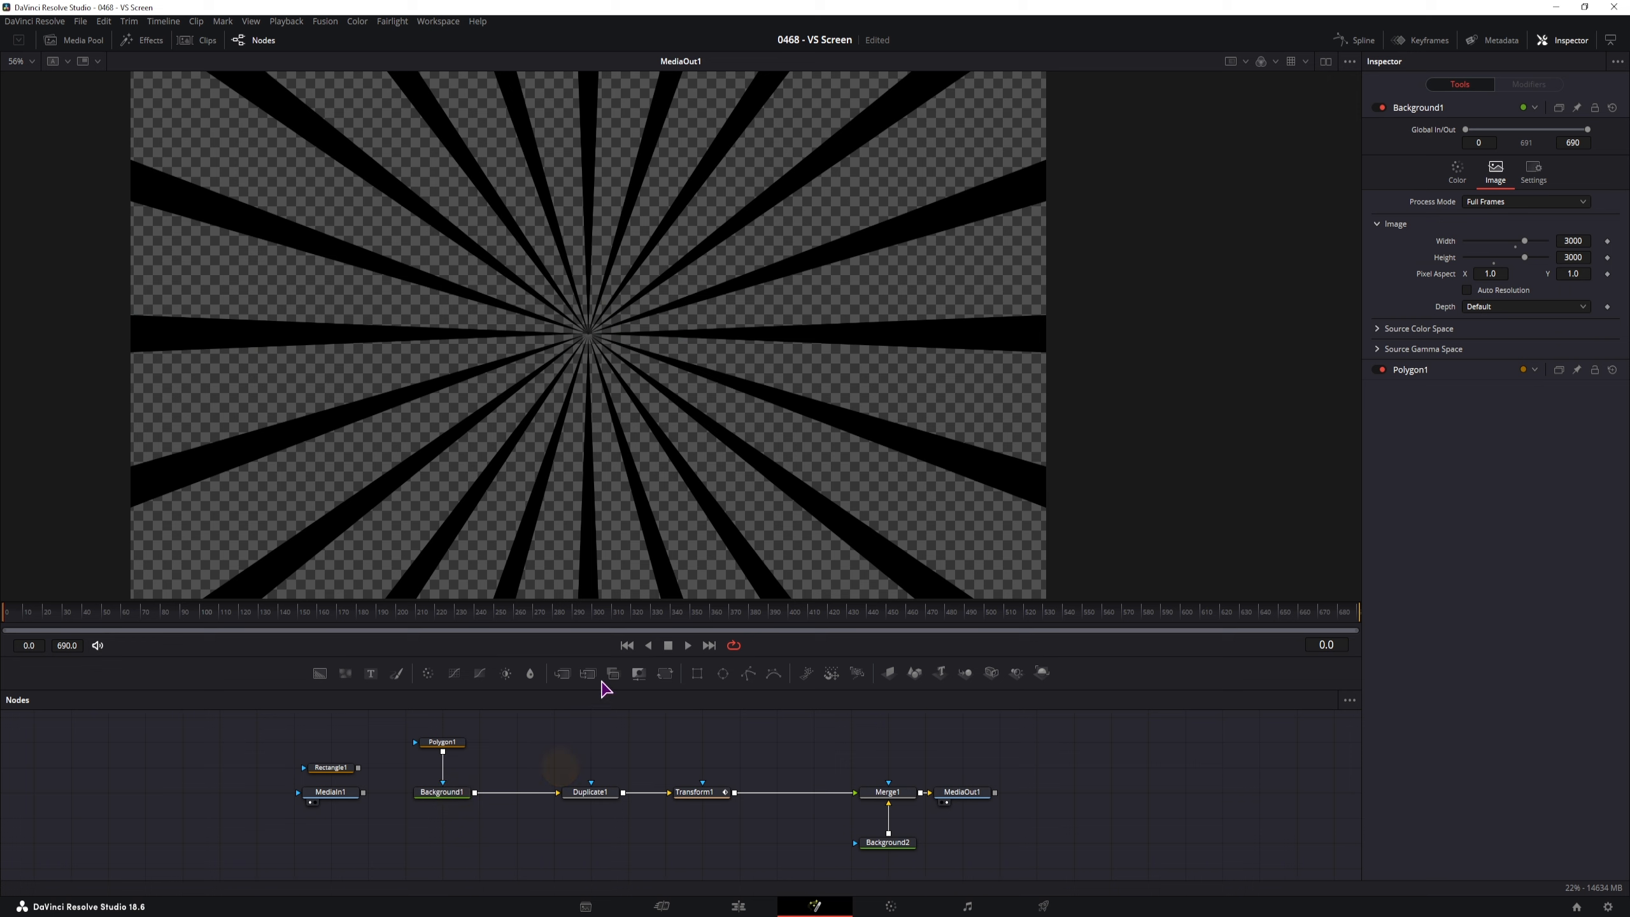
Insert Transform2 after Background1, uncheck Use Size and Aspect, and set Y Size to about 2.3
drag(666, 677, 528, 789)
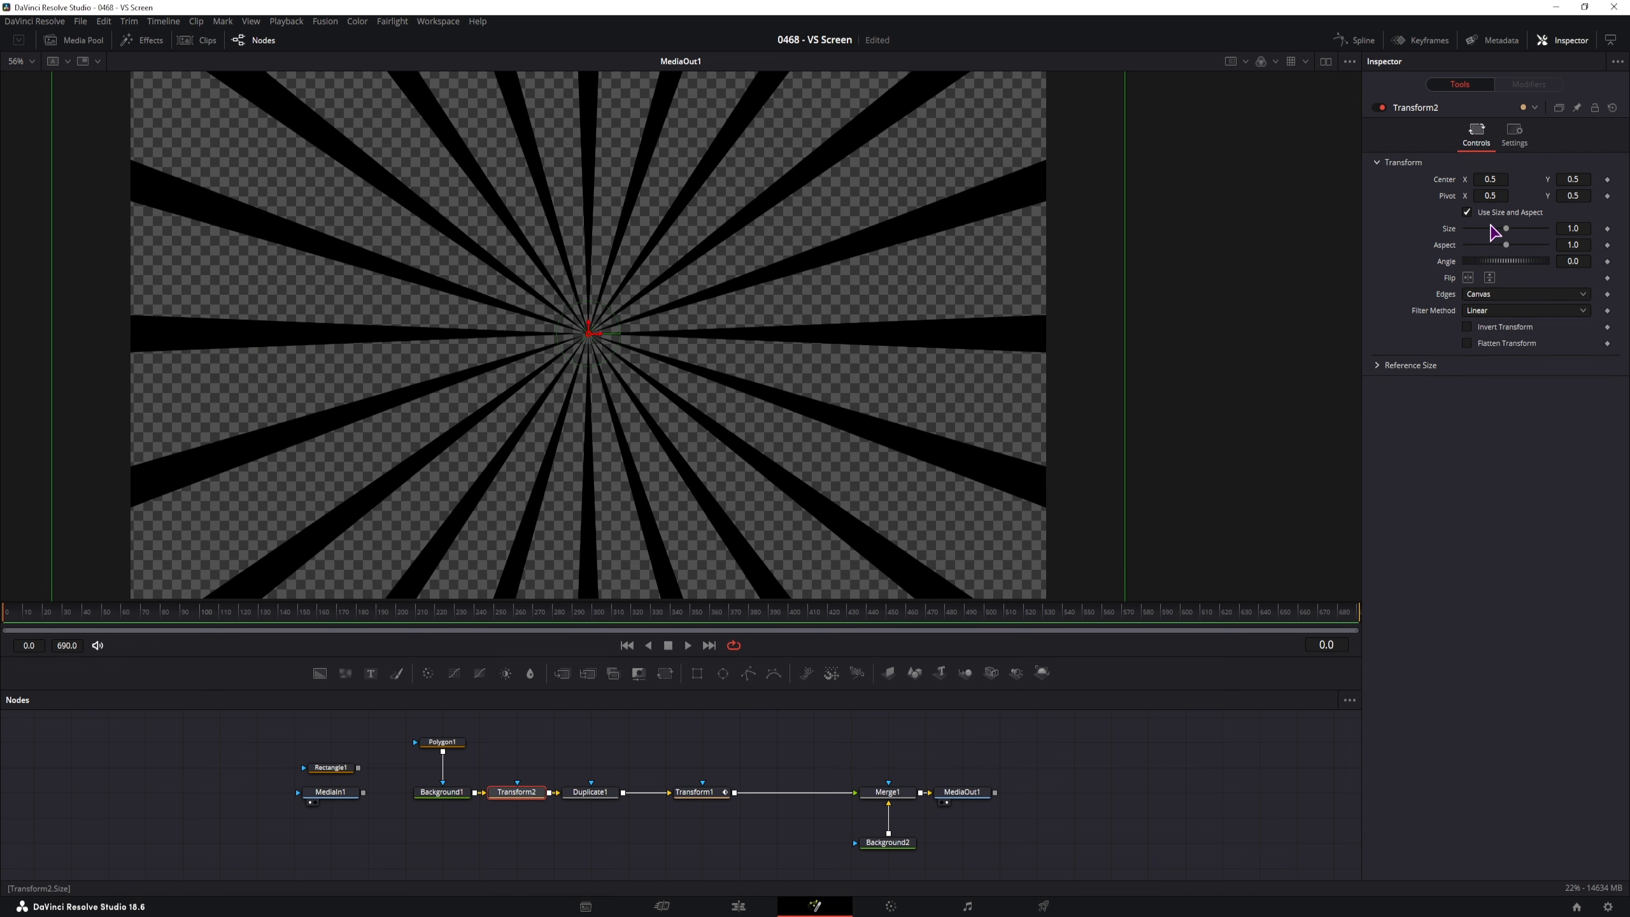
click(1467, 212)
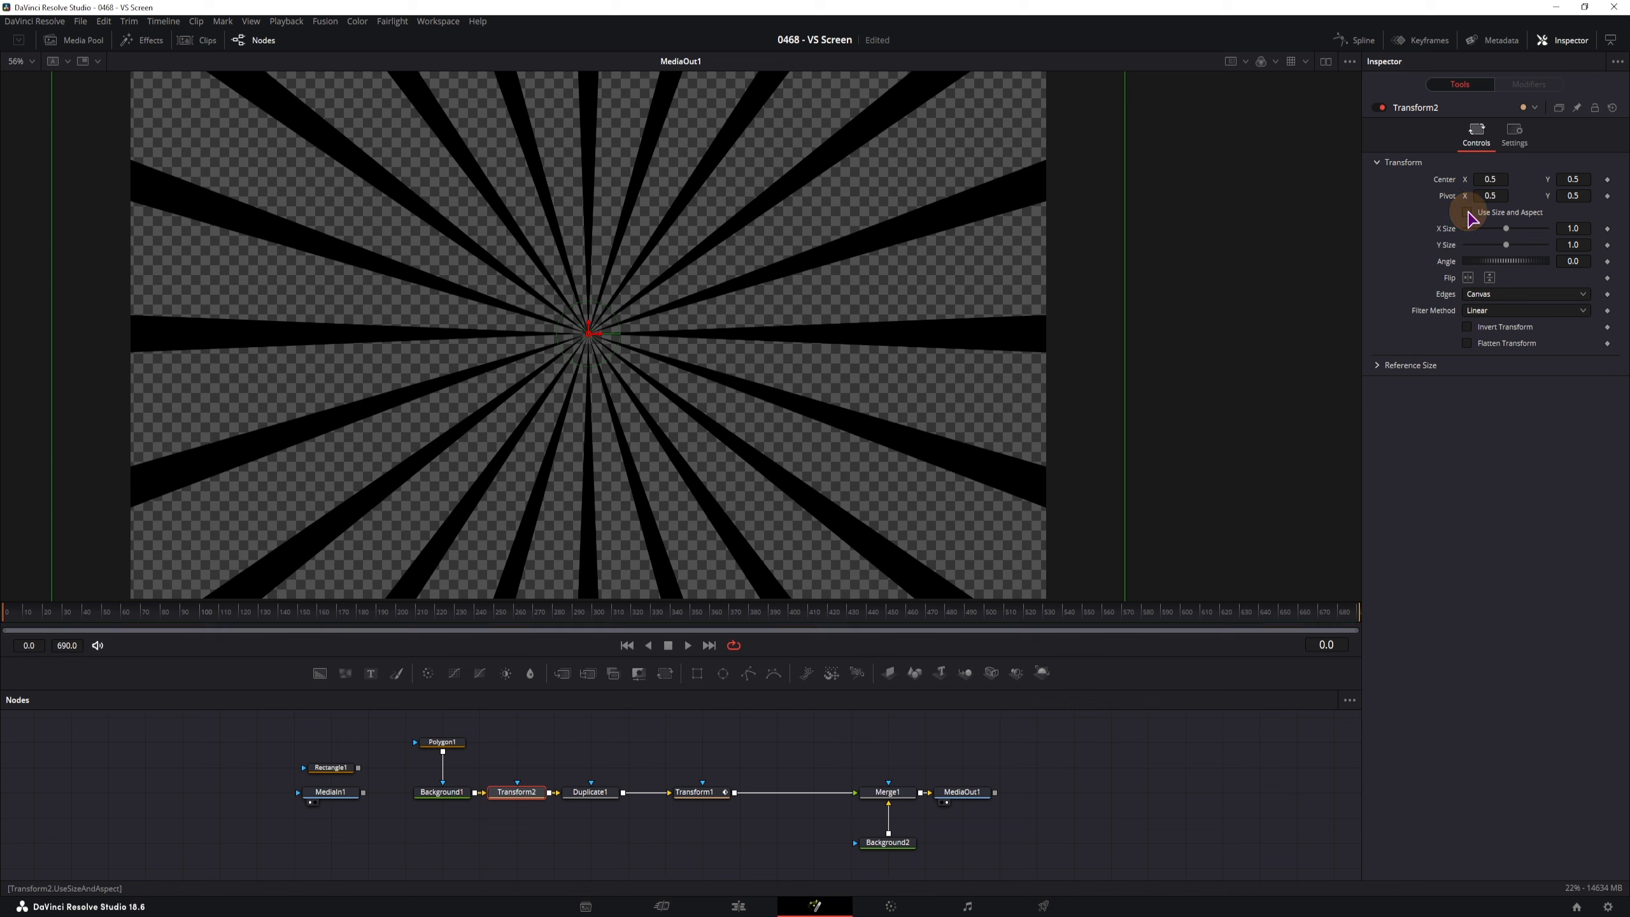
mouse_move(1581, 244)
mouse_down()
mouse_move(832, 240)
mouse_move(1354, 284)
mouse_move(1469, 317)
mouse_move(1284, 353)
mouse_move(1386, 375)
mouse_move(947, 392)
mouse_move(738, 545)
mouse_up()
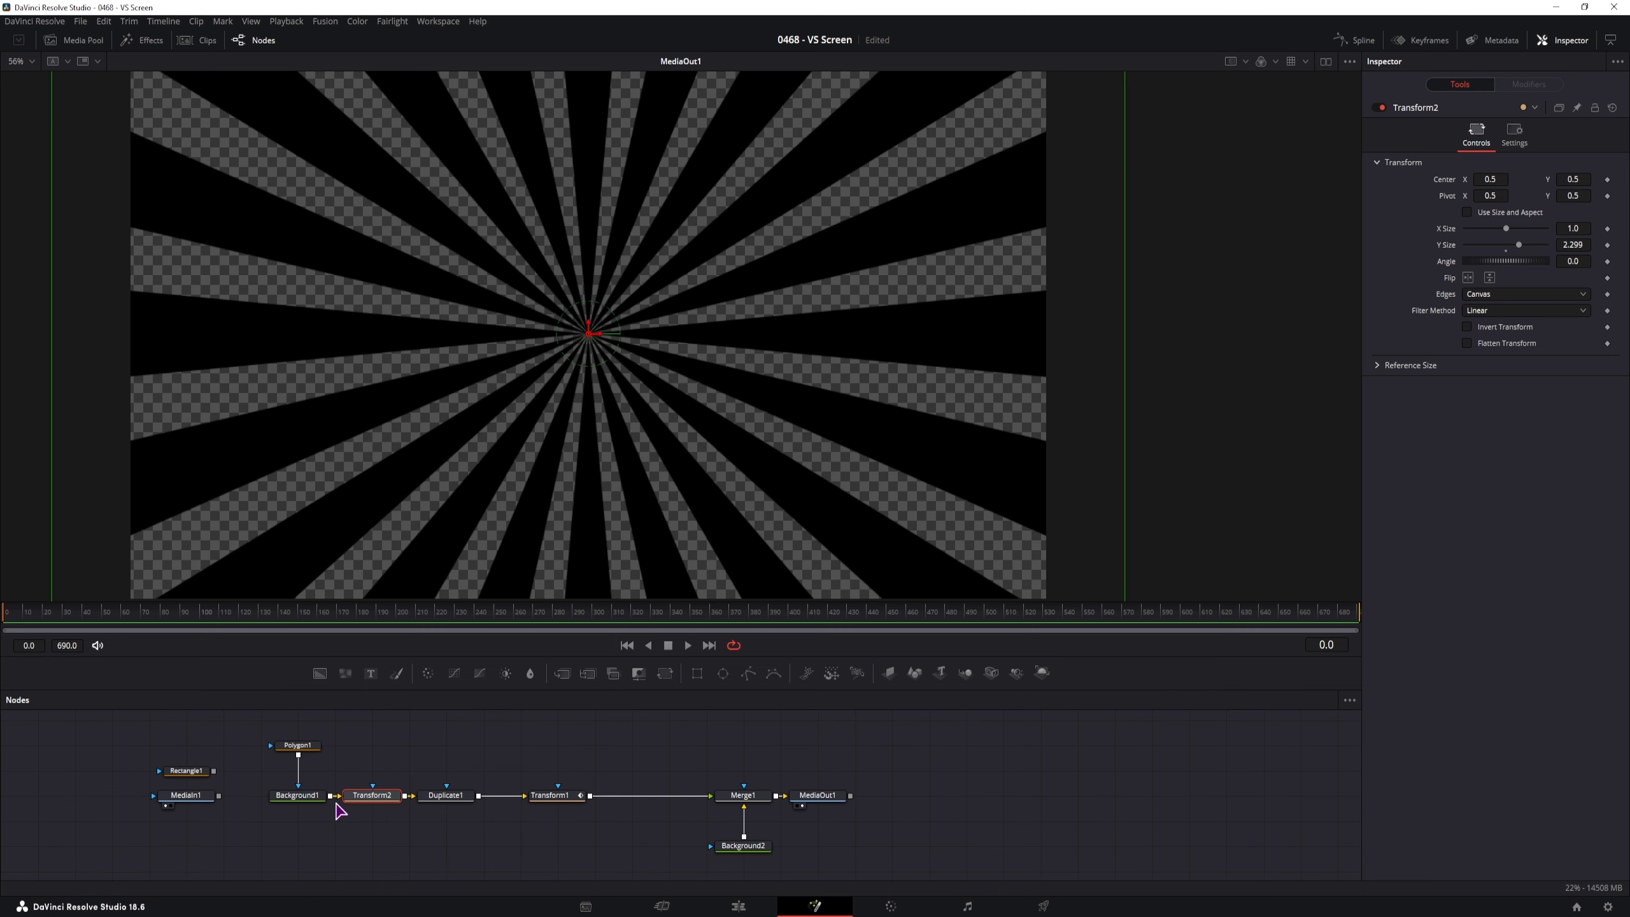
drag(375, 839, 440, 837)
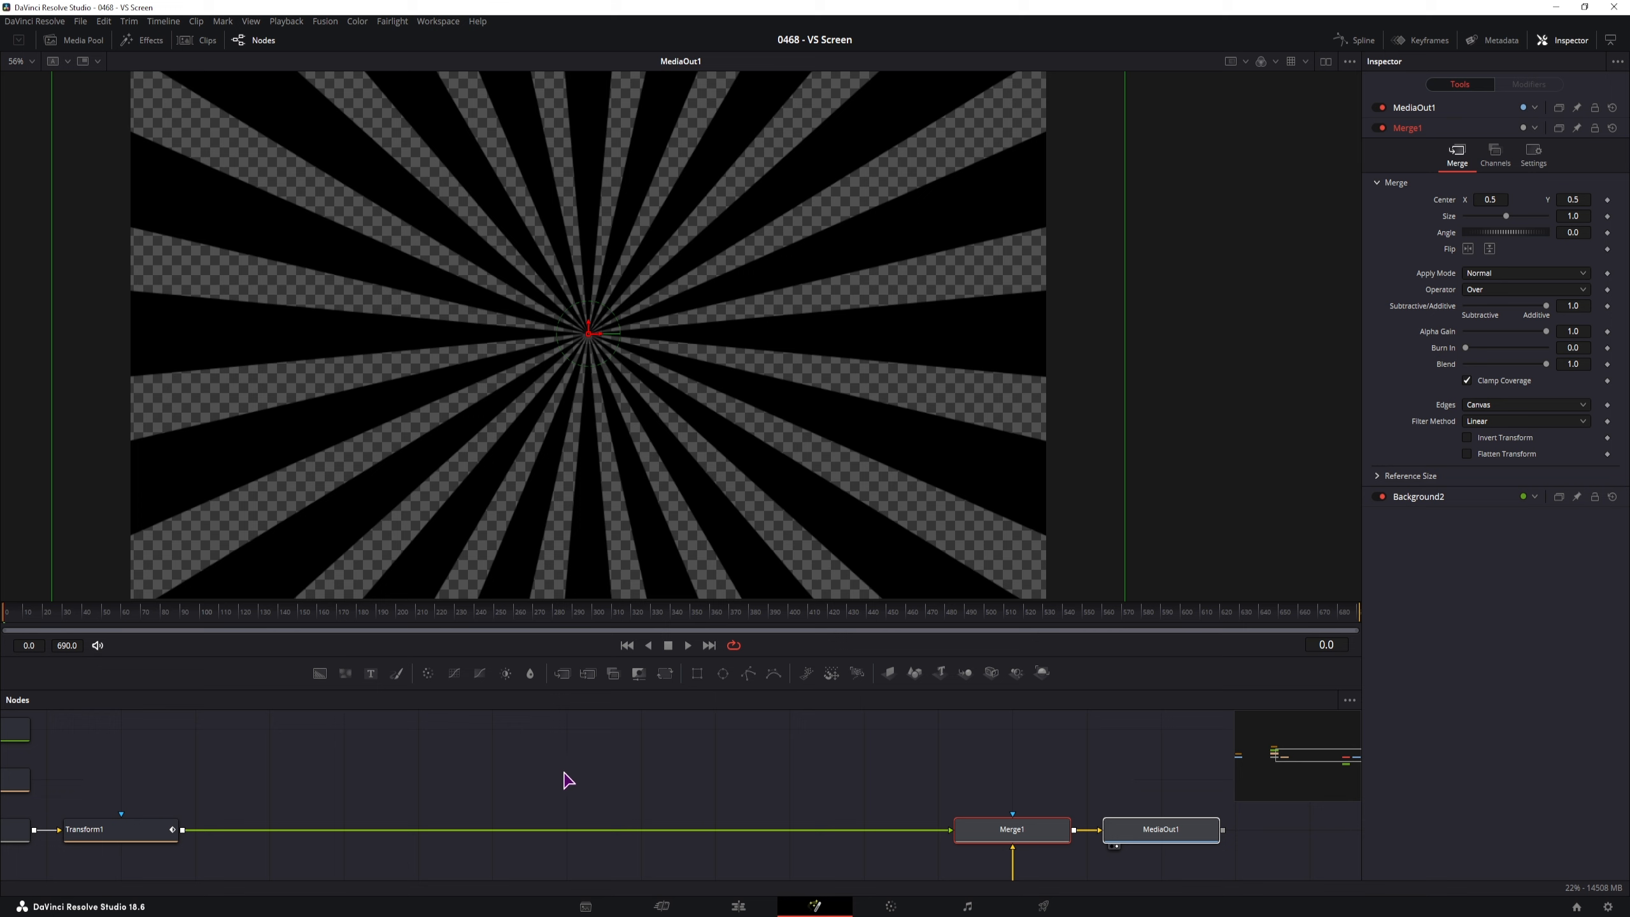
Add Background3 masked by a new Polygon2 and color it yellow (Red 1.0, Green 0.953)
click(543, 777)
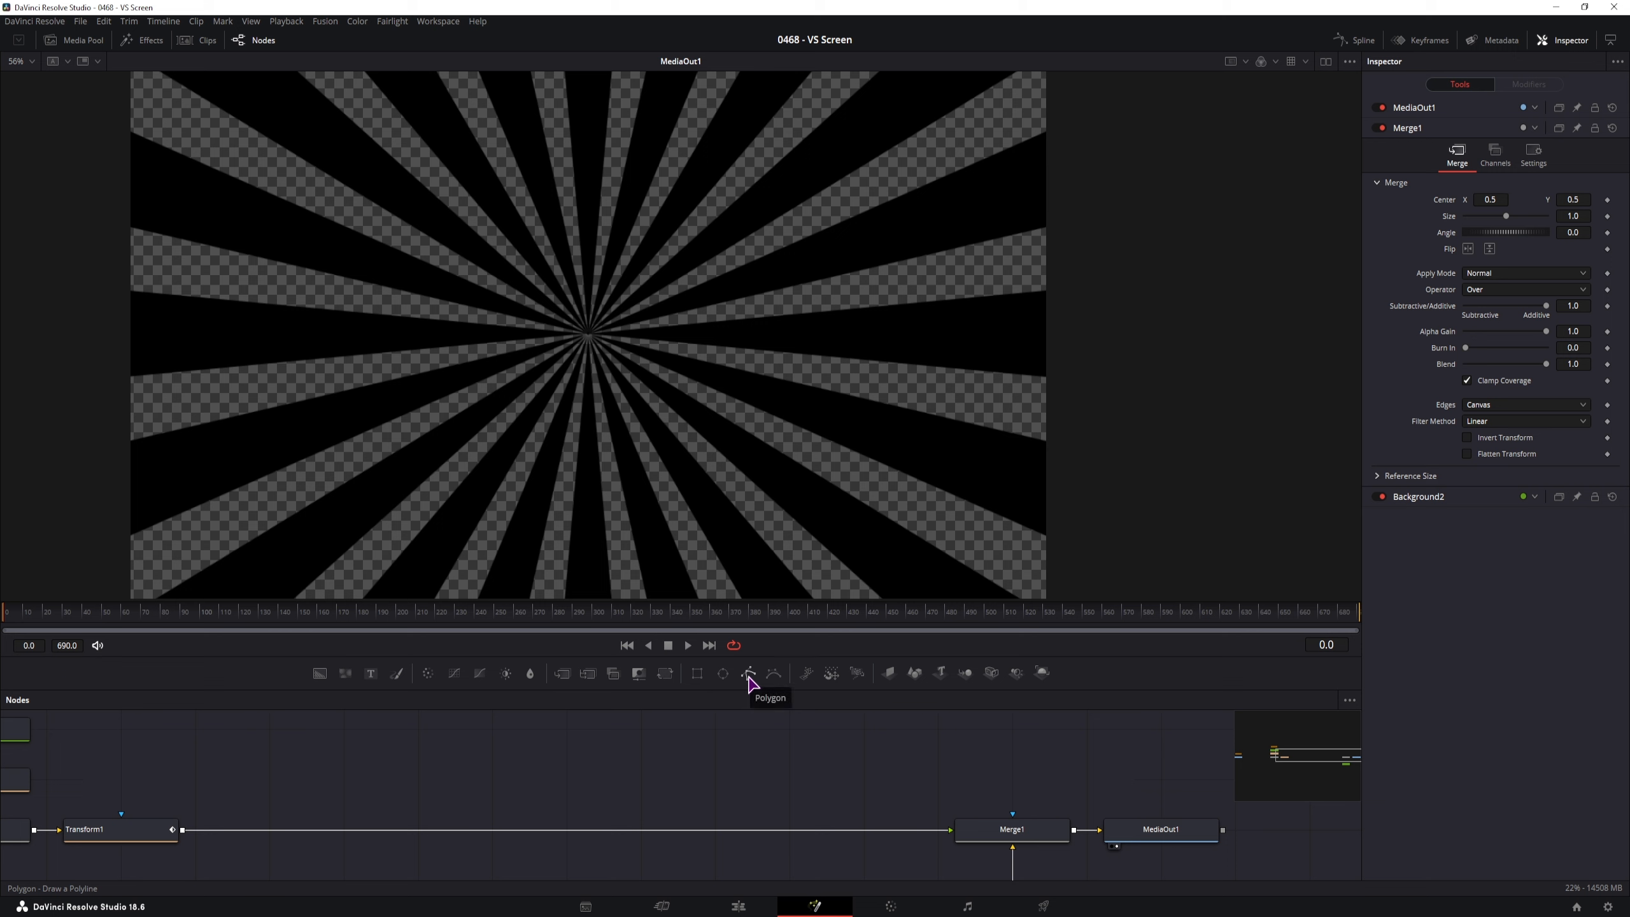
drag(748, 675, 735, 746)
drag(320, 673, 725, 800)
drag(759, 748, 666, 794)
click(741, 796)
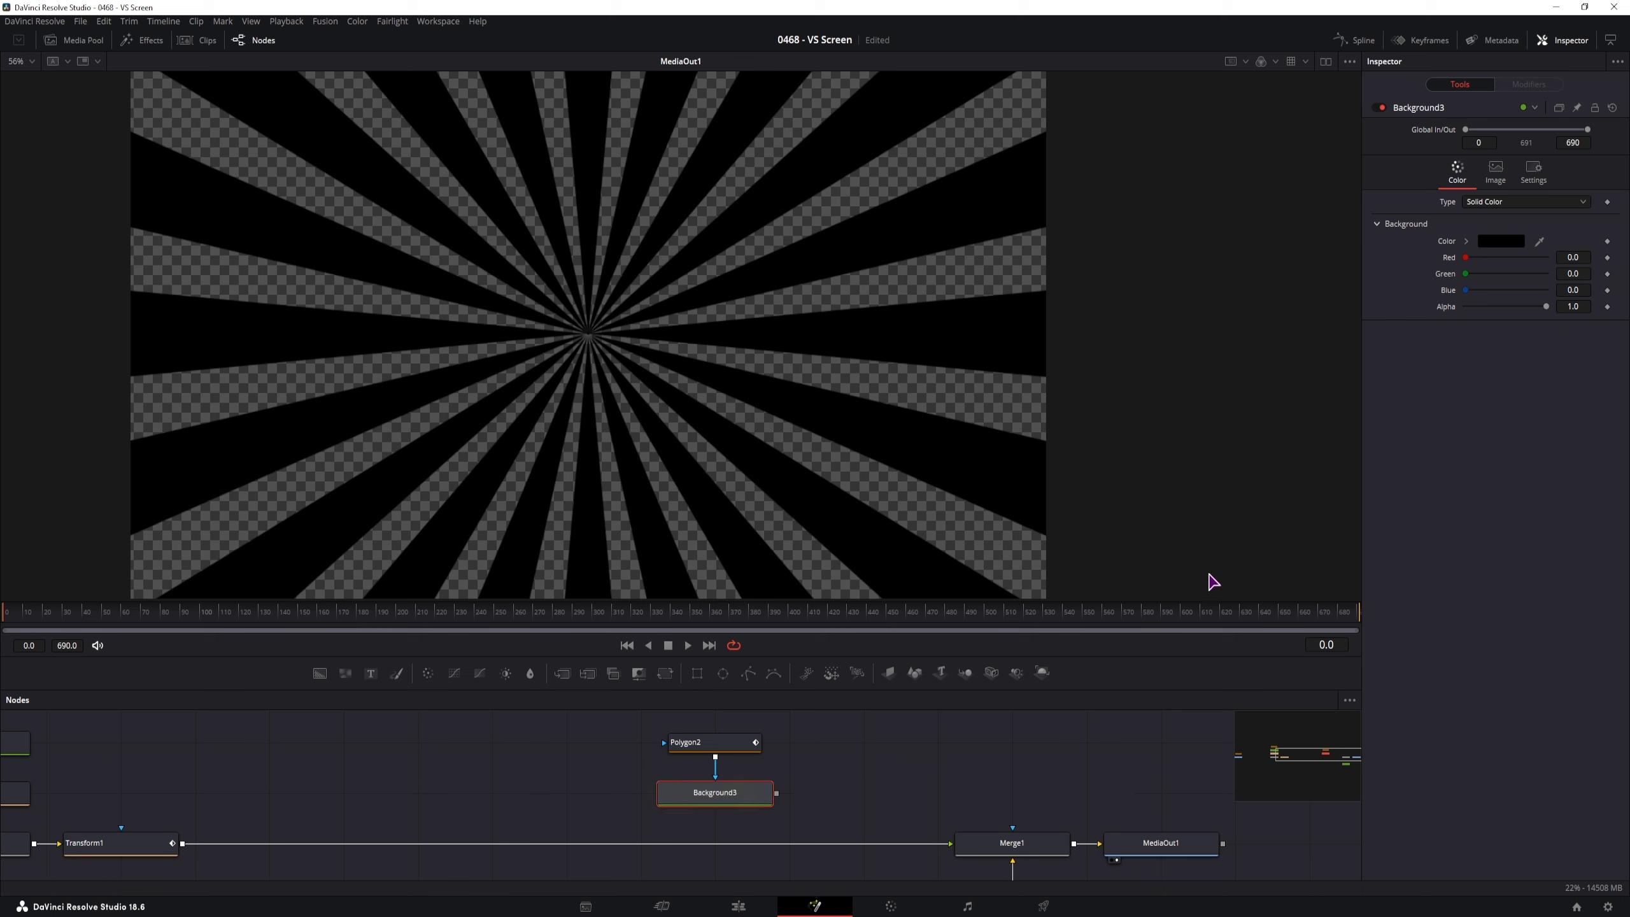
drag(1466, 258, 1540, 279)
Insert Merge2 into the Transform1–Merge1 link, feed Background3 into it, and select Polygon2
drag(862, 772, 859, 775)
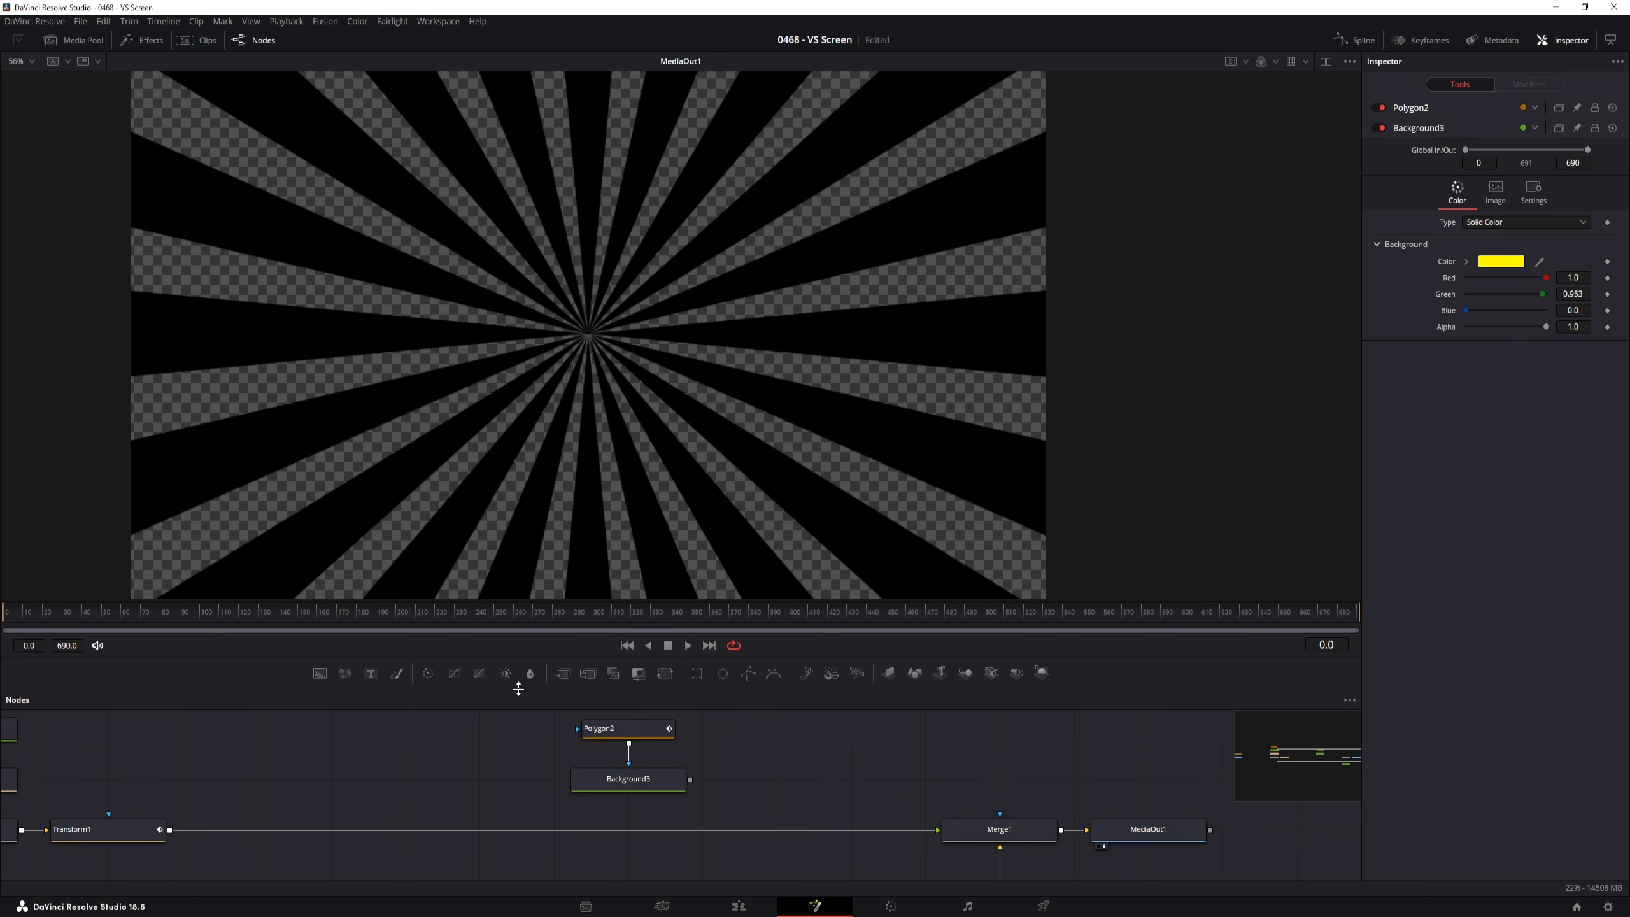
drag(564, 676, 633, 829)
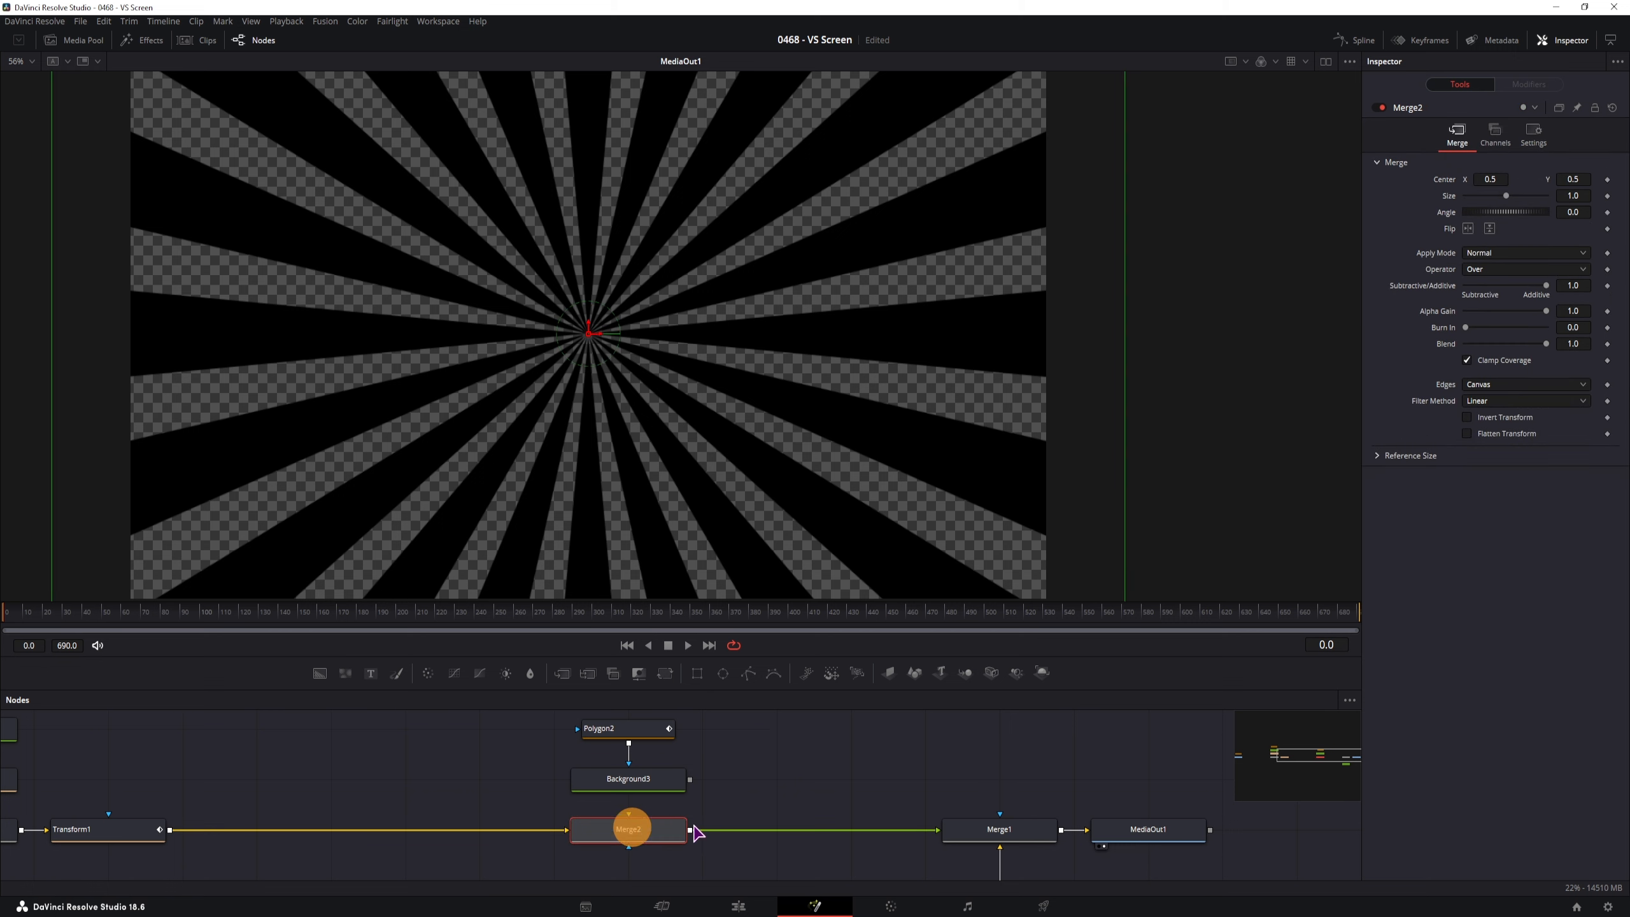
drag(689, 779, 628, 815)
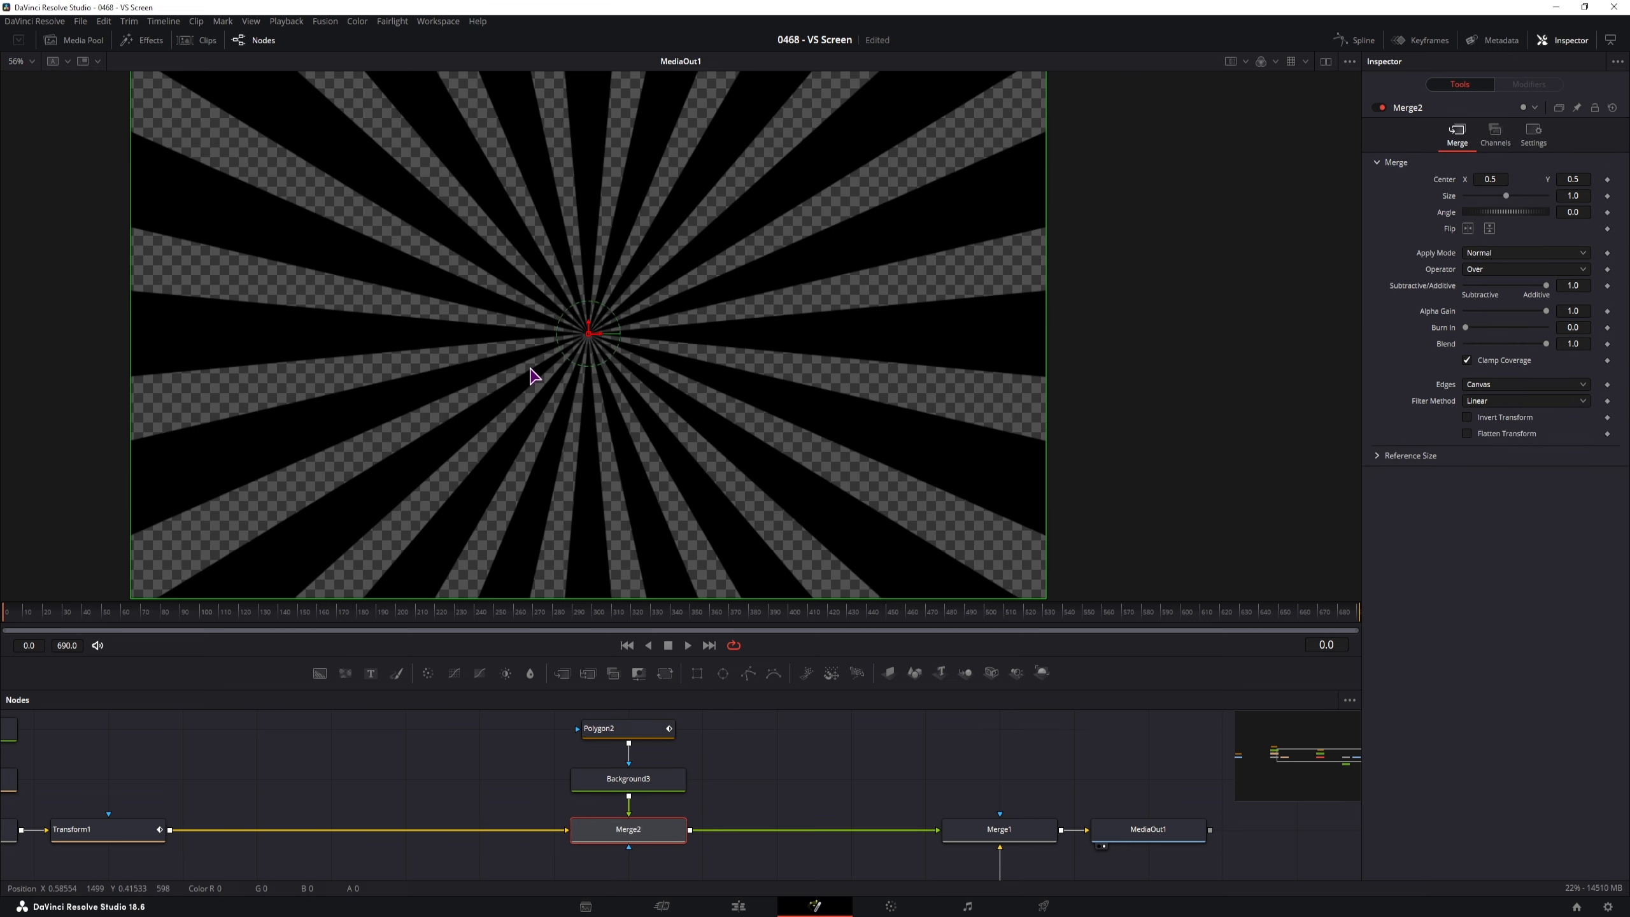
click(636, 729)
scroll(688, 358, down, 2)
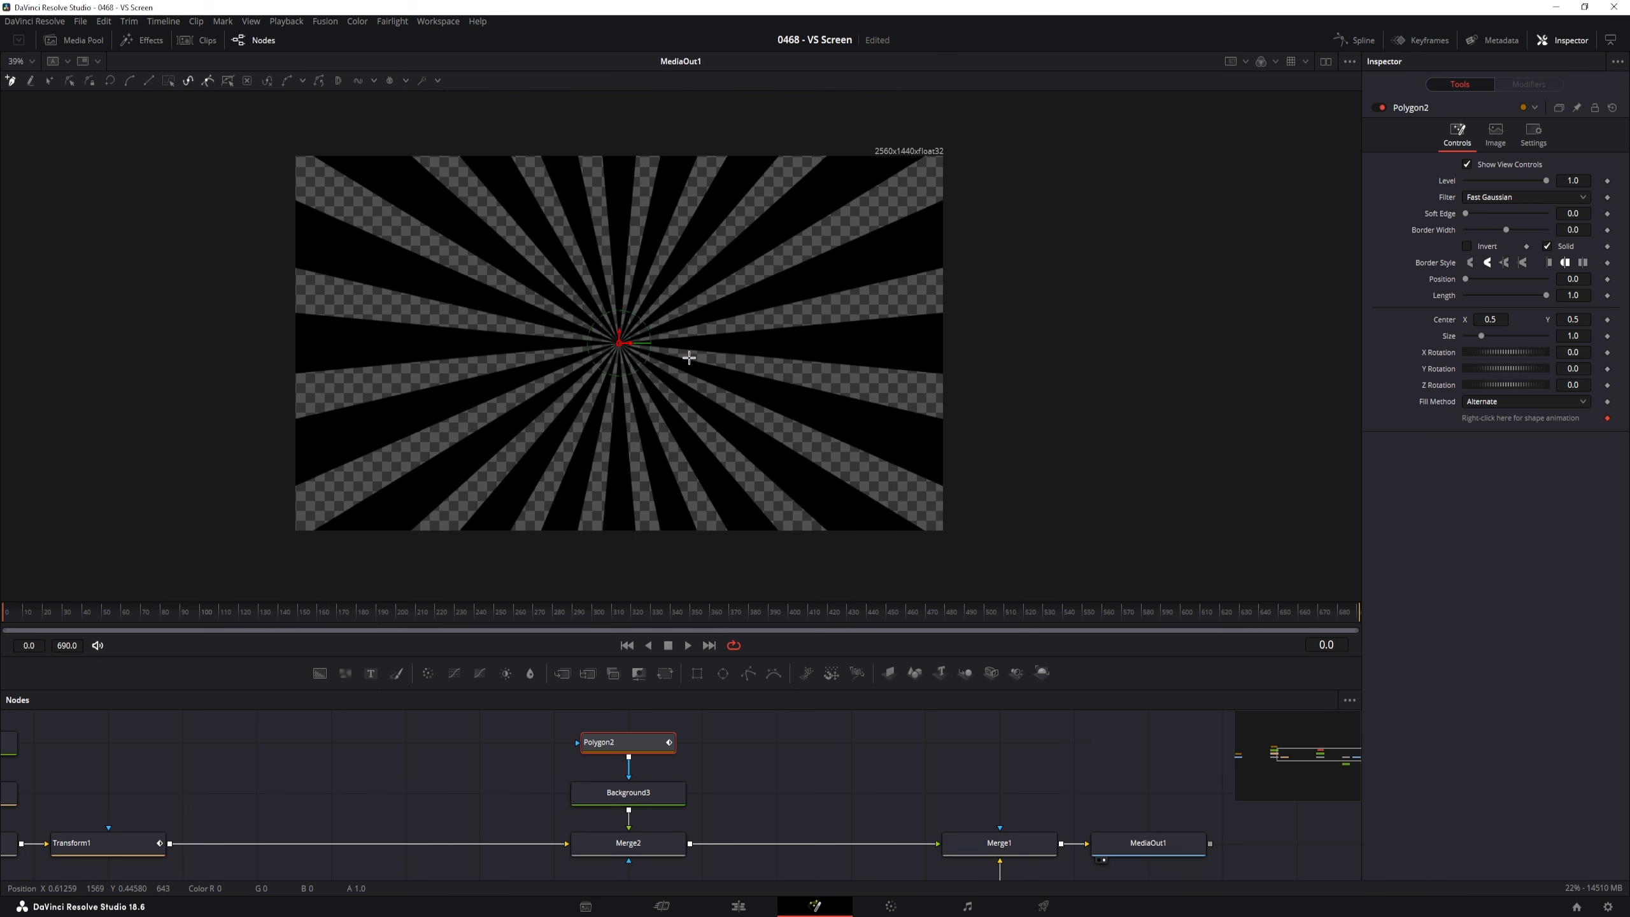
Draw Polygon2 as a closed lightning-bolt shape through the sunburst centre
click(660, 146)
click(593, 345)
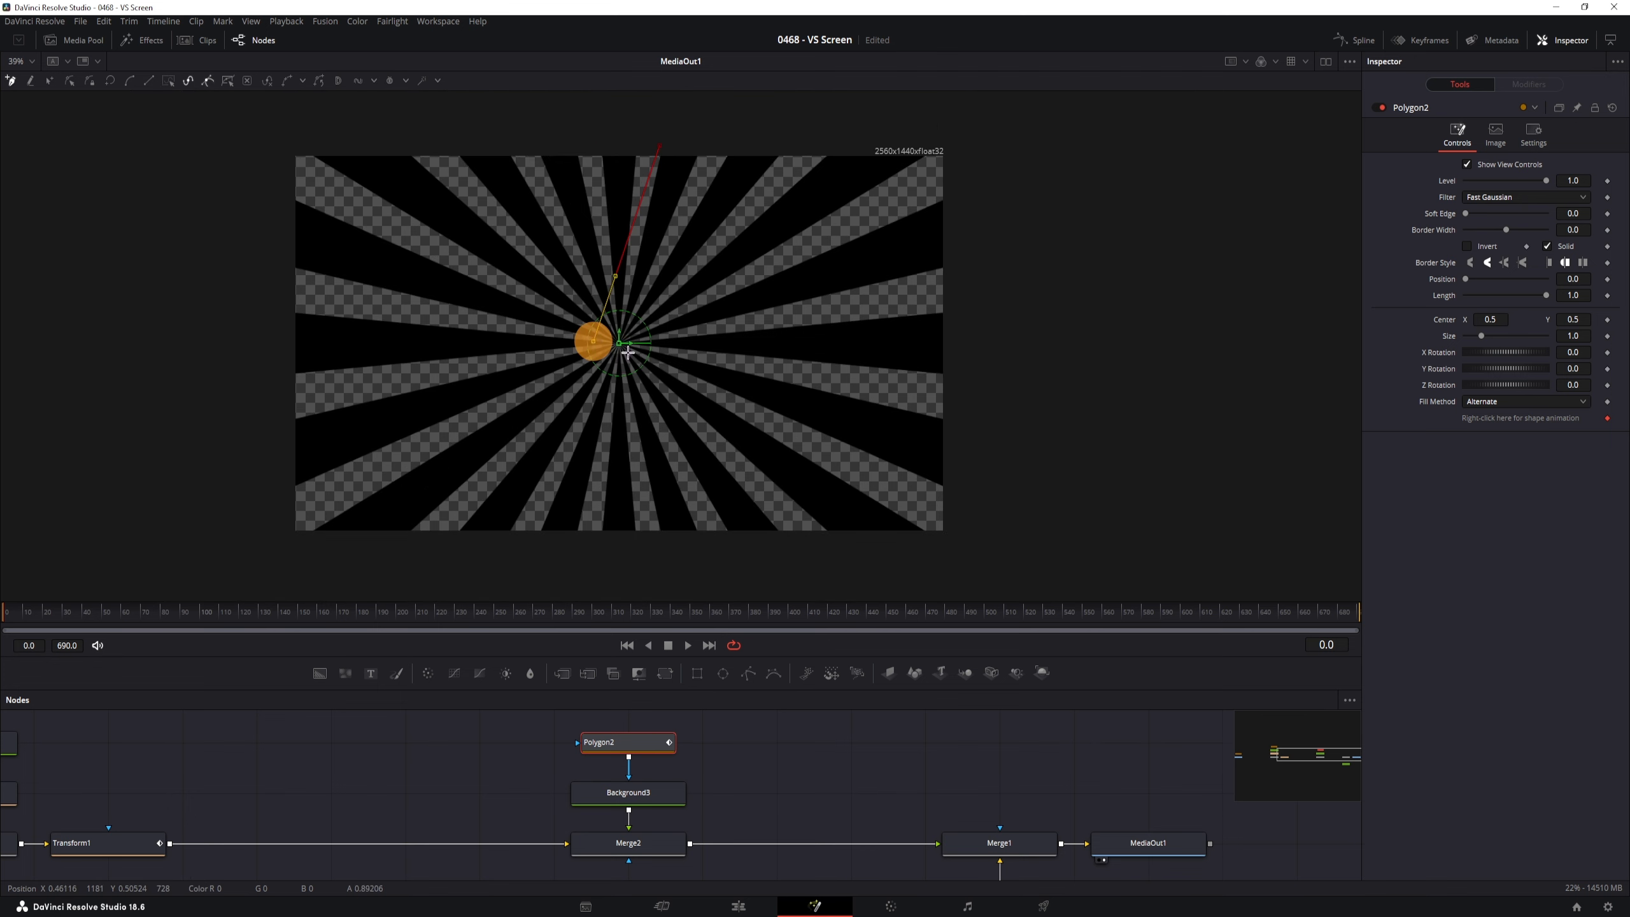
click(651, 347)
click(541, 550)
click(620, 553)
click(675, 342)
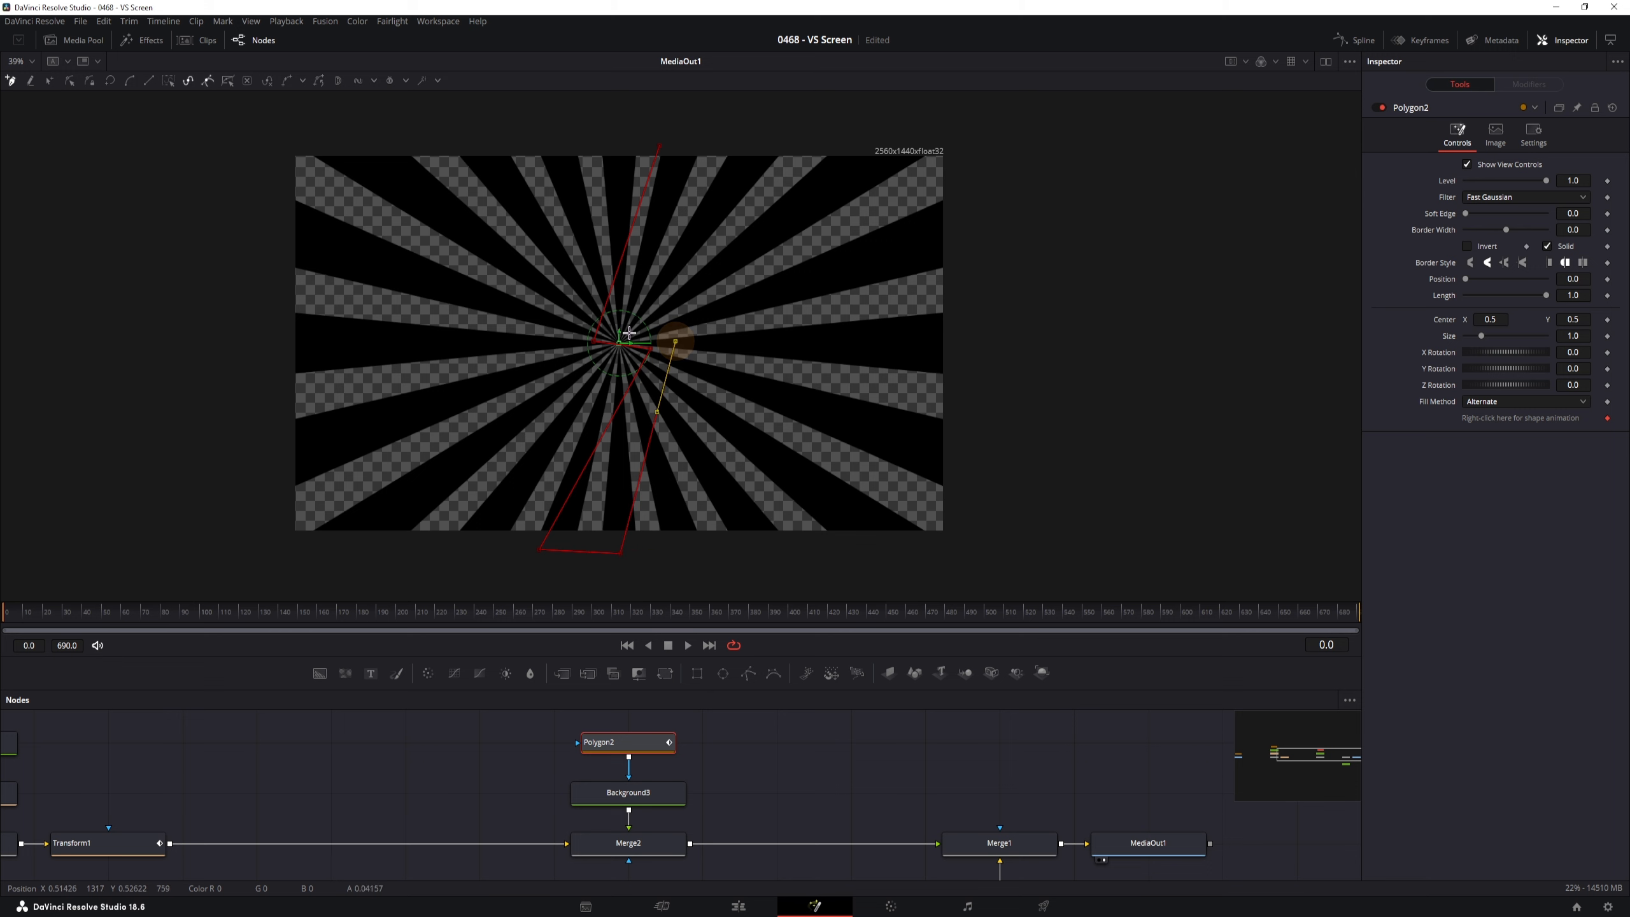
click(621, 332)
click(715, 146)
click(659, 147)
Copy Polygon2 and paste it as a linked instance with Ctrl+Shift+V
drag(613, 768, 546, 770)
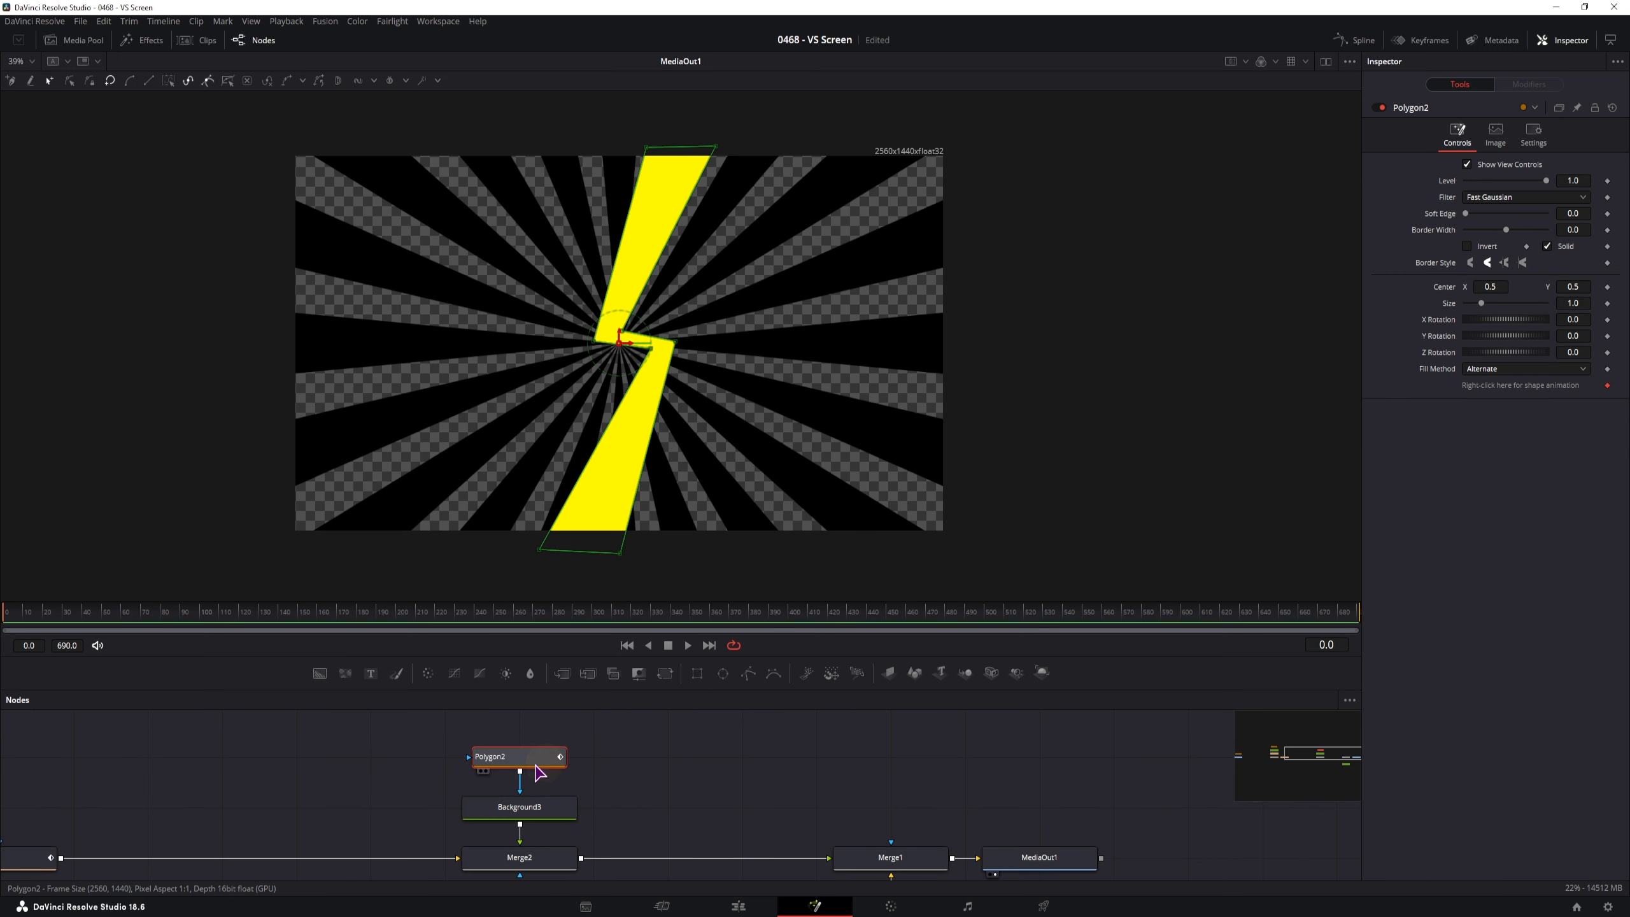
key(ctrl+c)
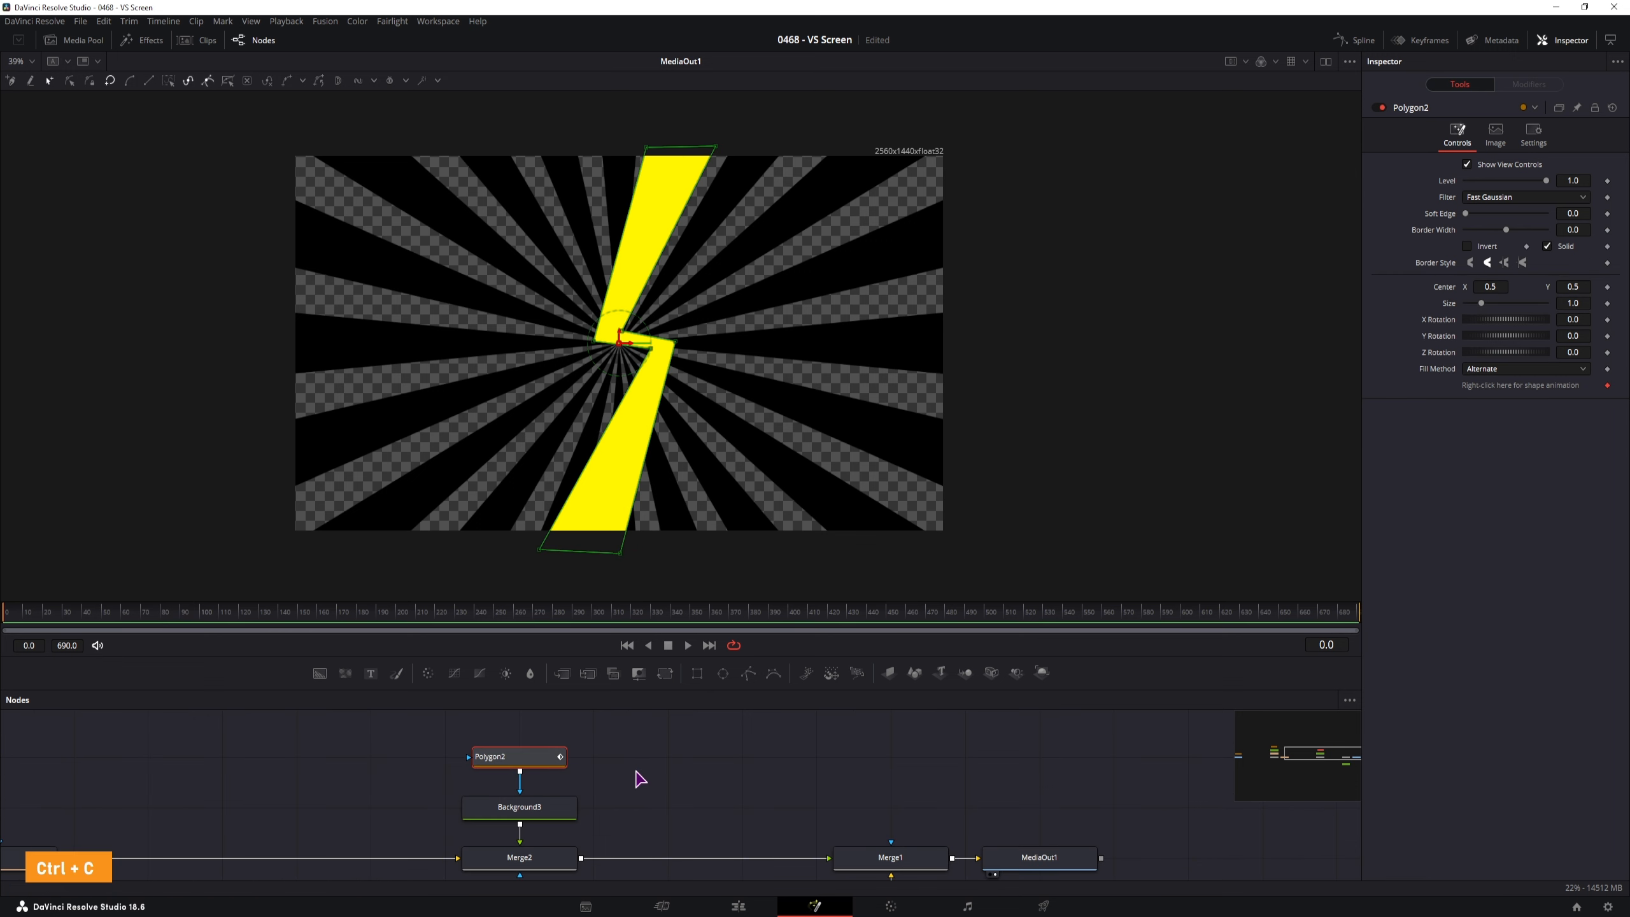
click(608, 756)
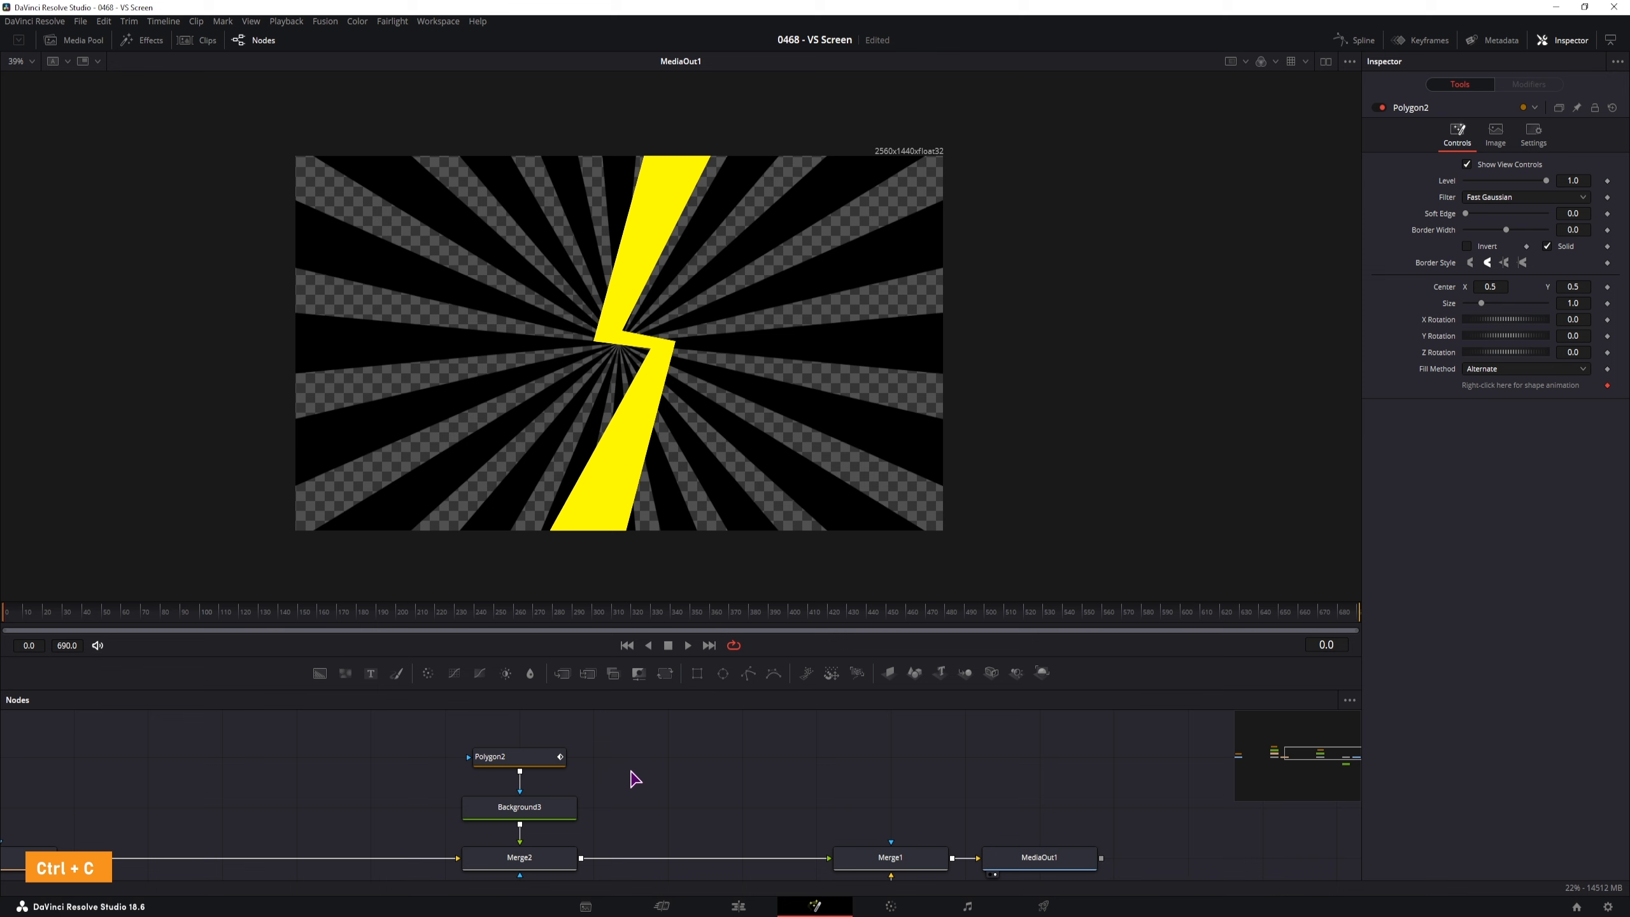
key(ctrl+shift+v)
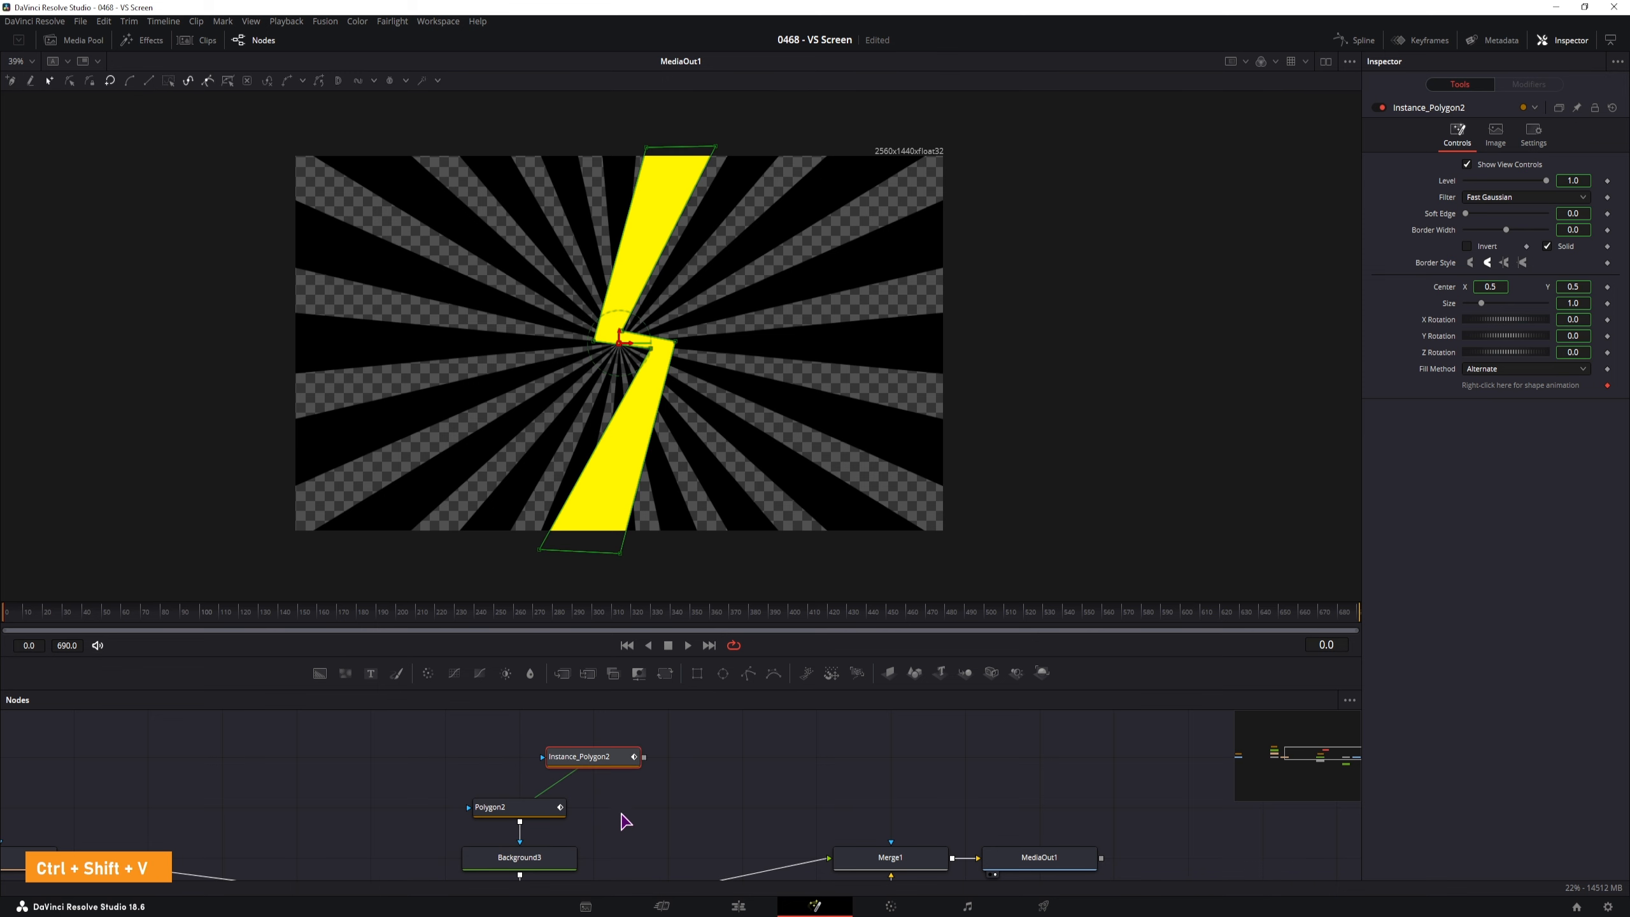
Rearrange the graph so Instance_Polygon2 sits beside Polygon2, Background3 and Merge2
drag(603, 715, 693, 764)
click(677, 731)
right_click(637, 730)
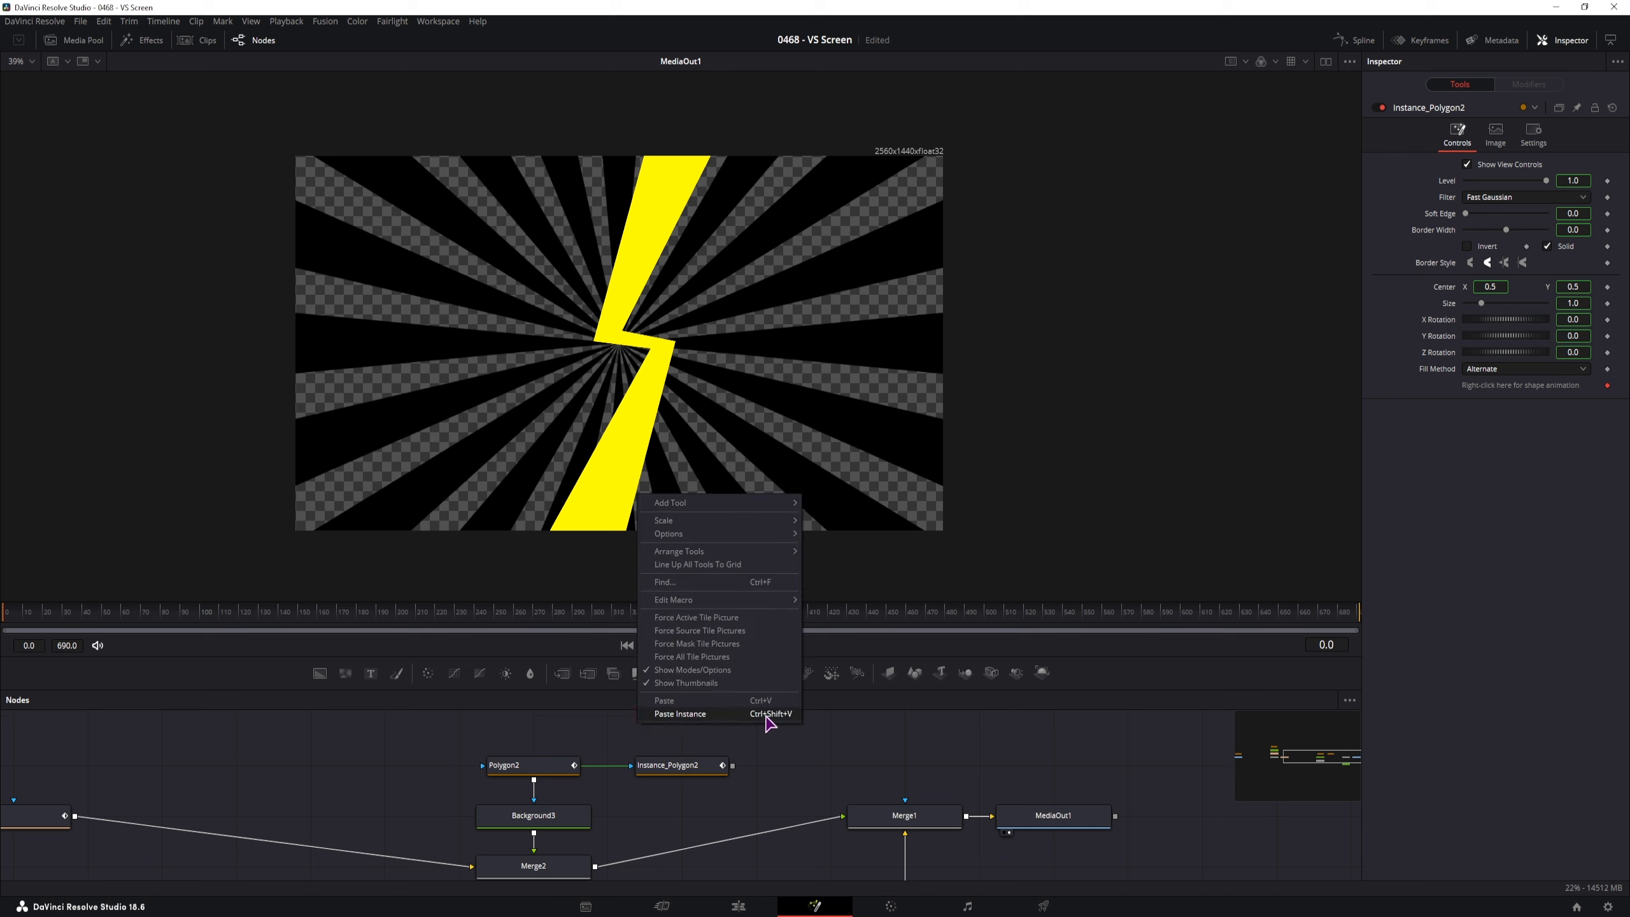
click(788, 779)
drag(624, 880, 548, 764)
click(537, 823)
drag(537, 824, 536, 773)
drag(672, 765, 667, 715)
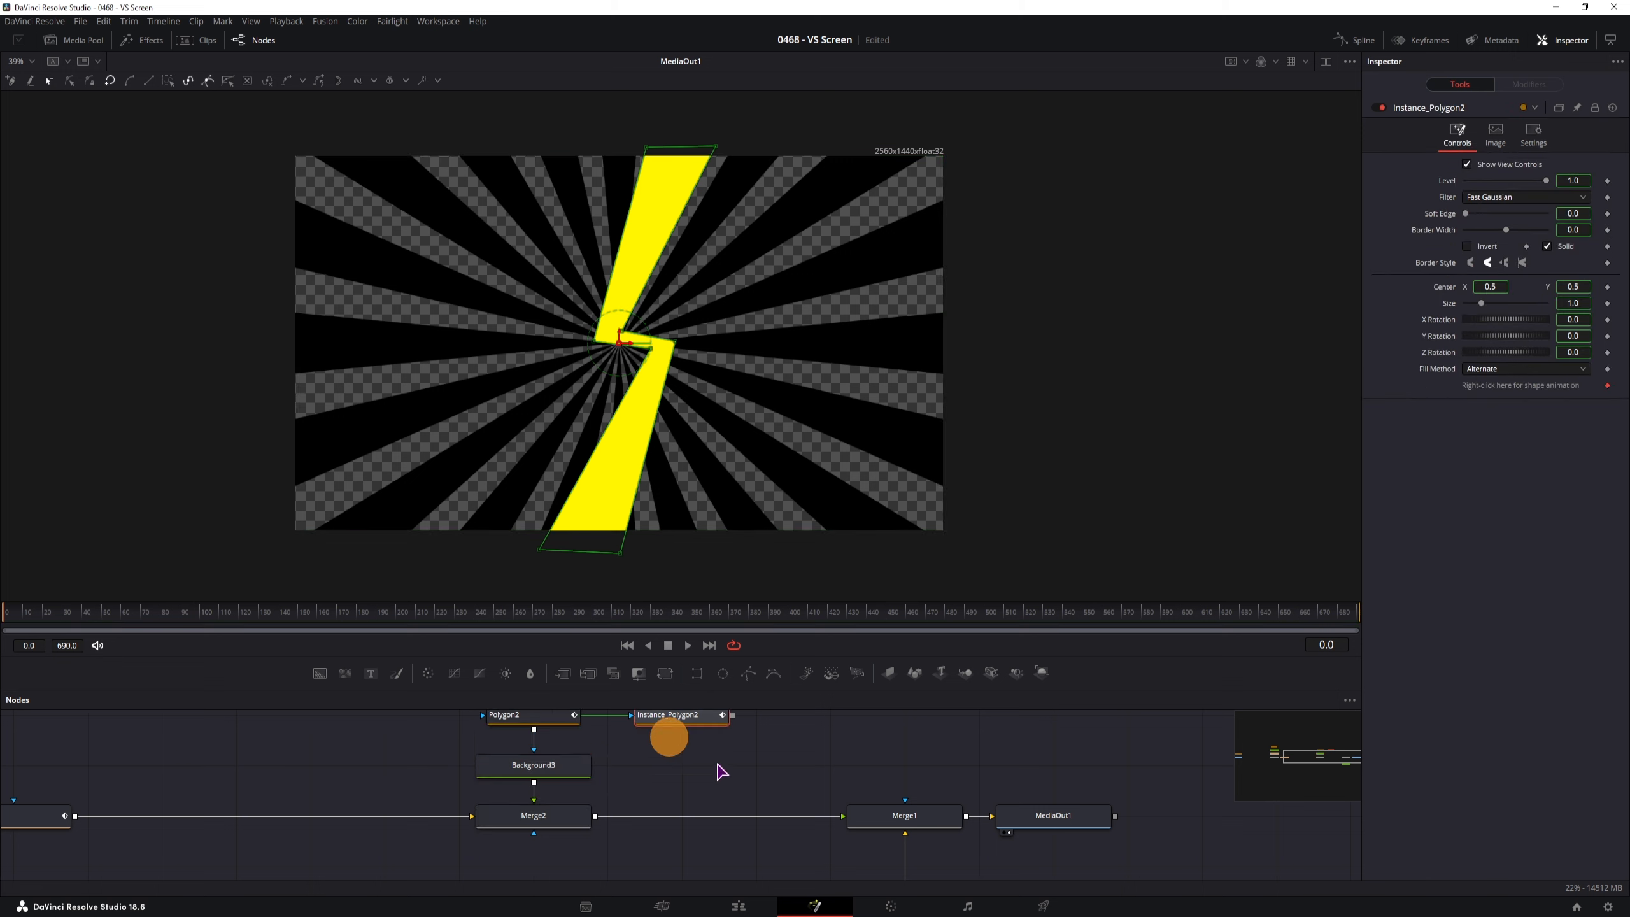
click(669, 778)
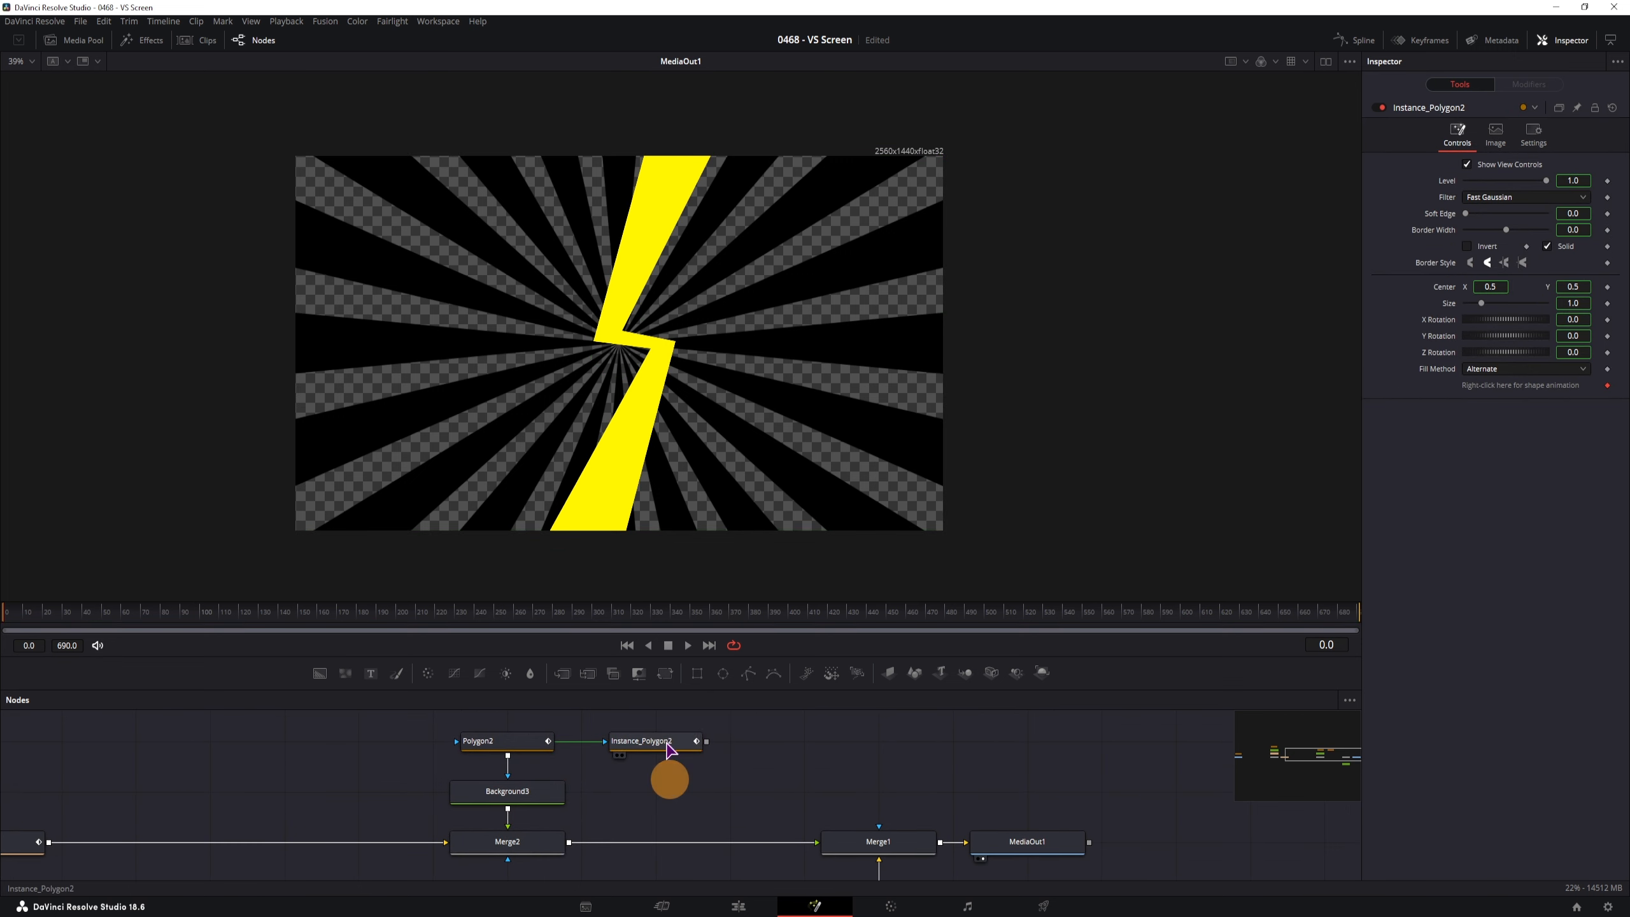
Deinstance Instance_Polygon2's Border Width and Solid, then uncheck Solid
click(667, 750)
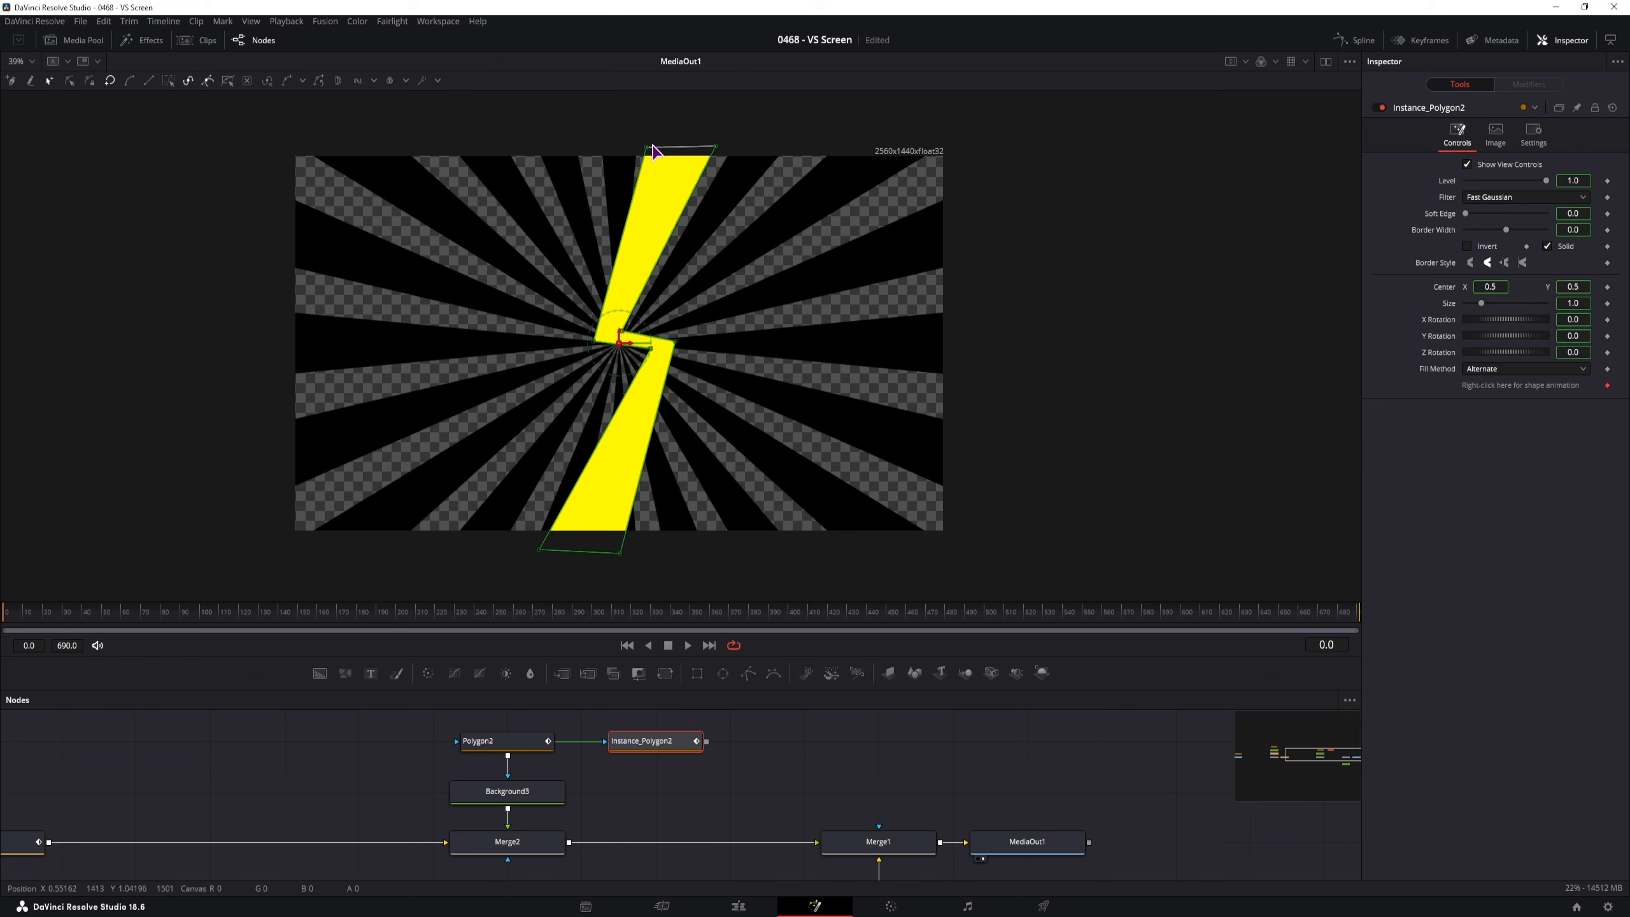
right_click(1443, 239)
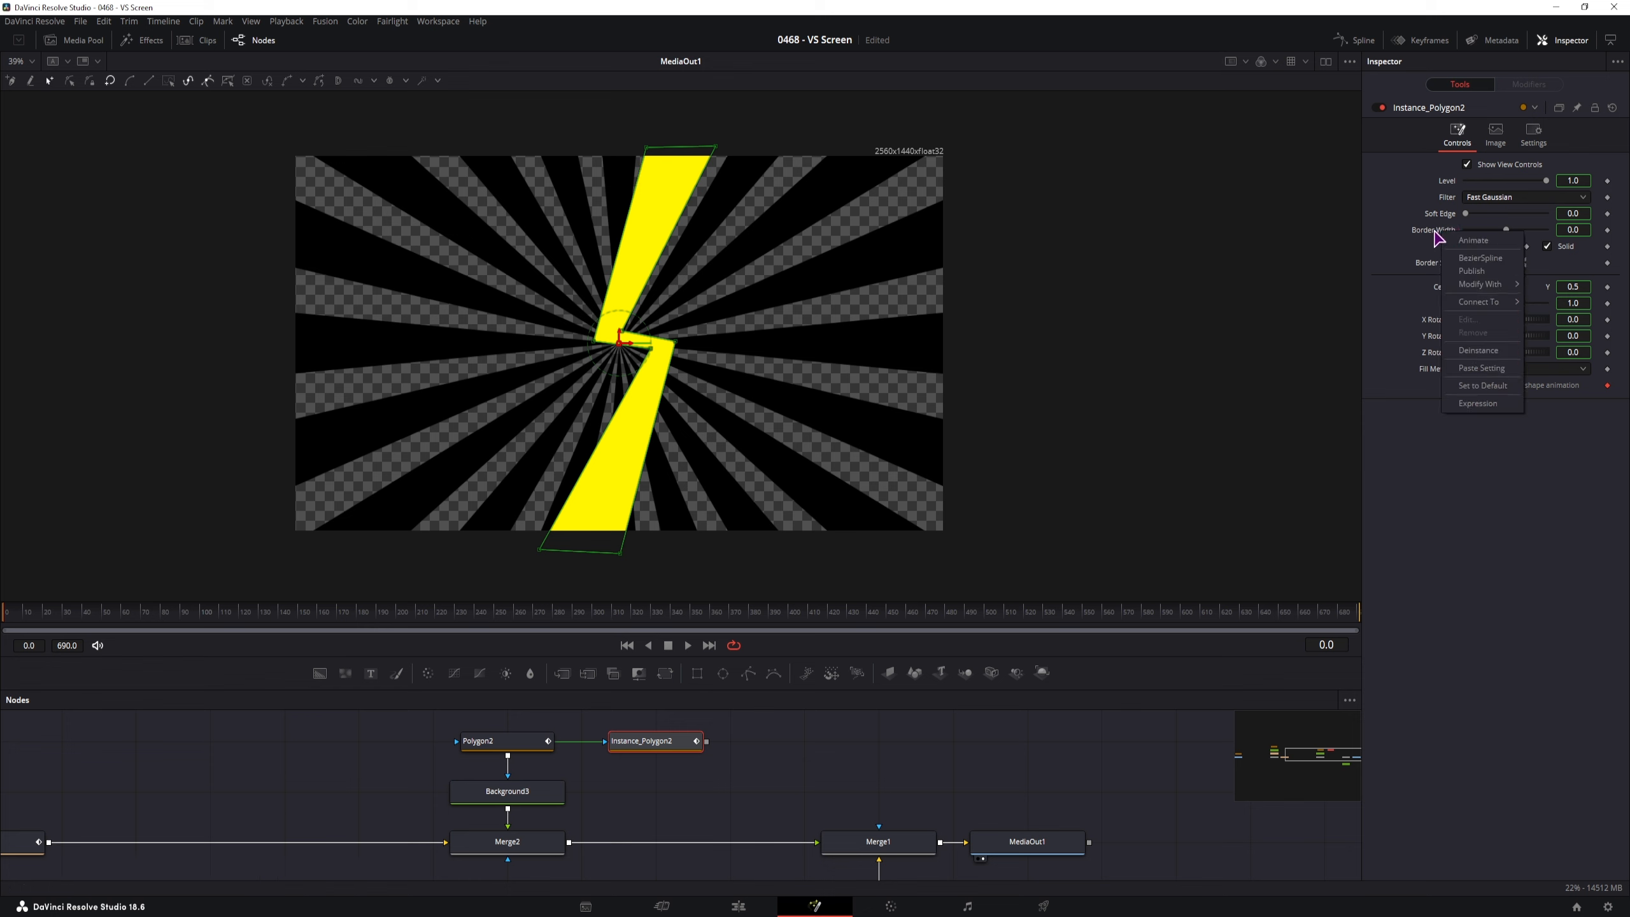
click(1469, 352)
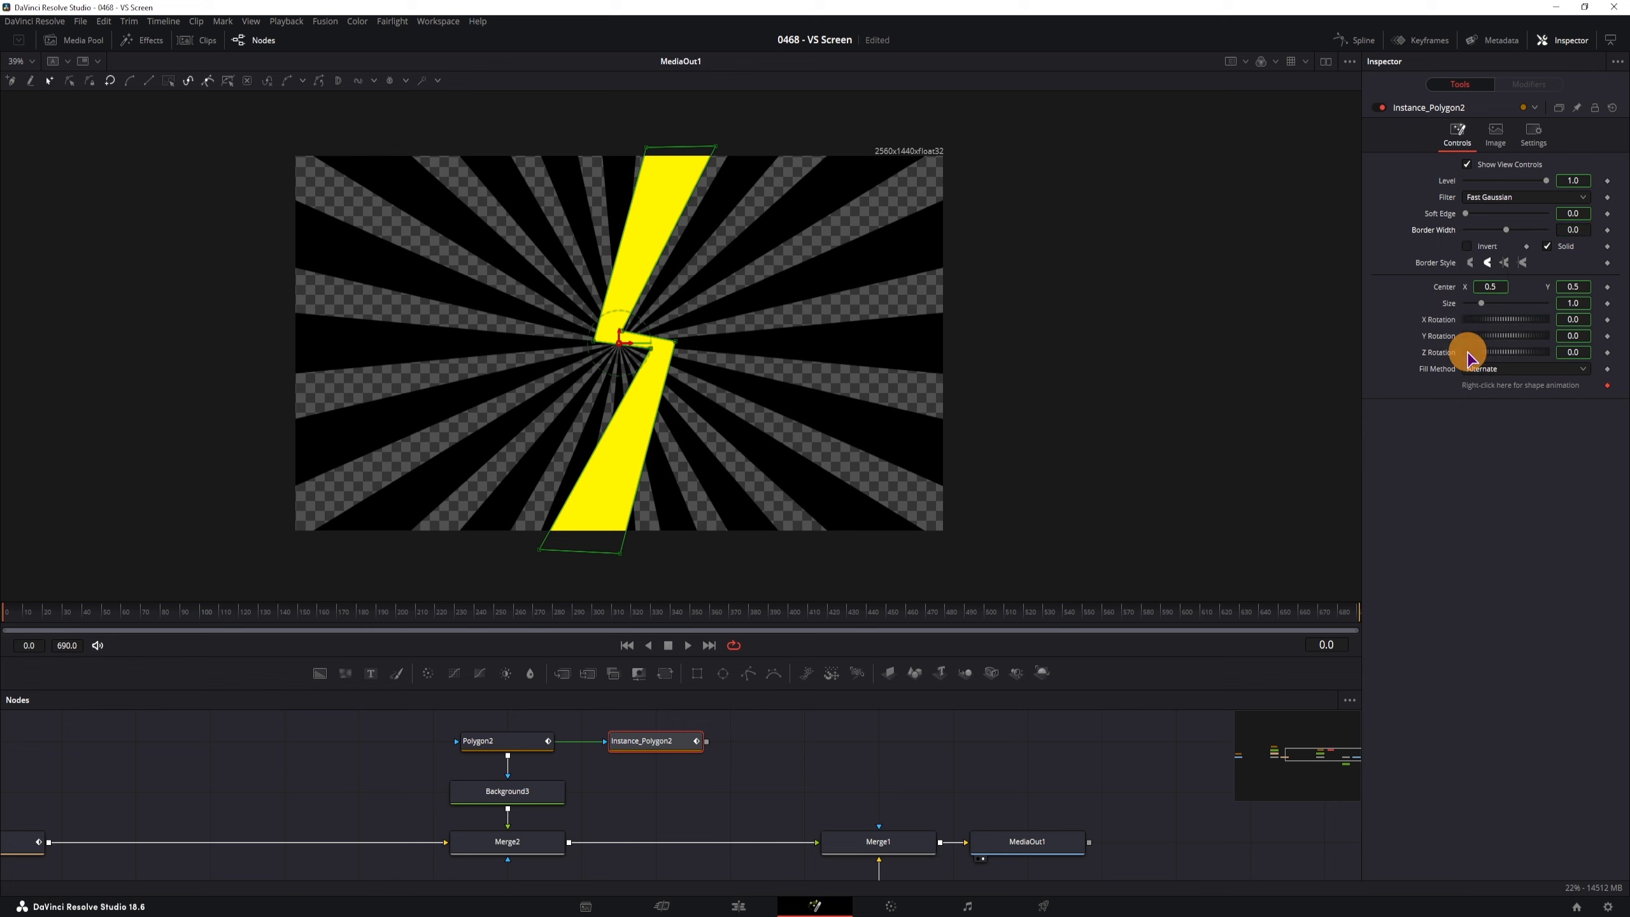
right_click(1564, 251)
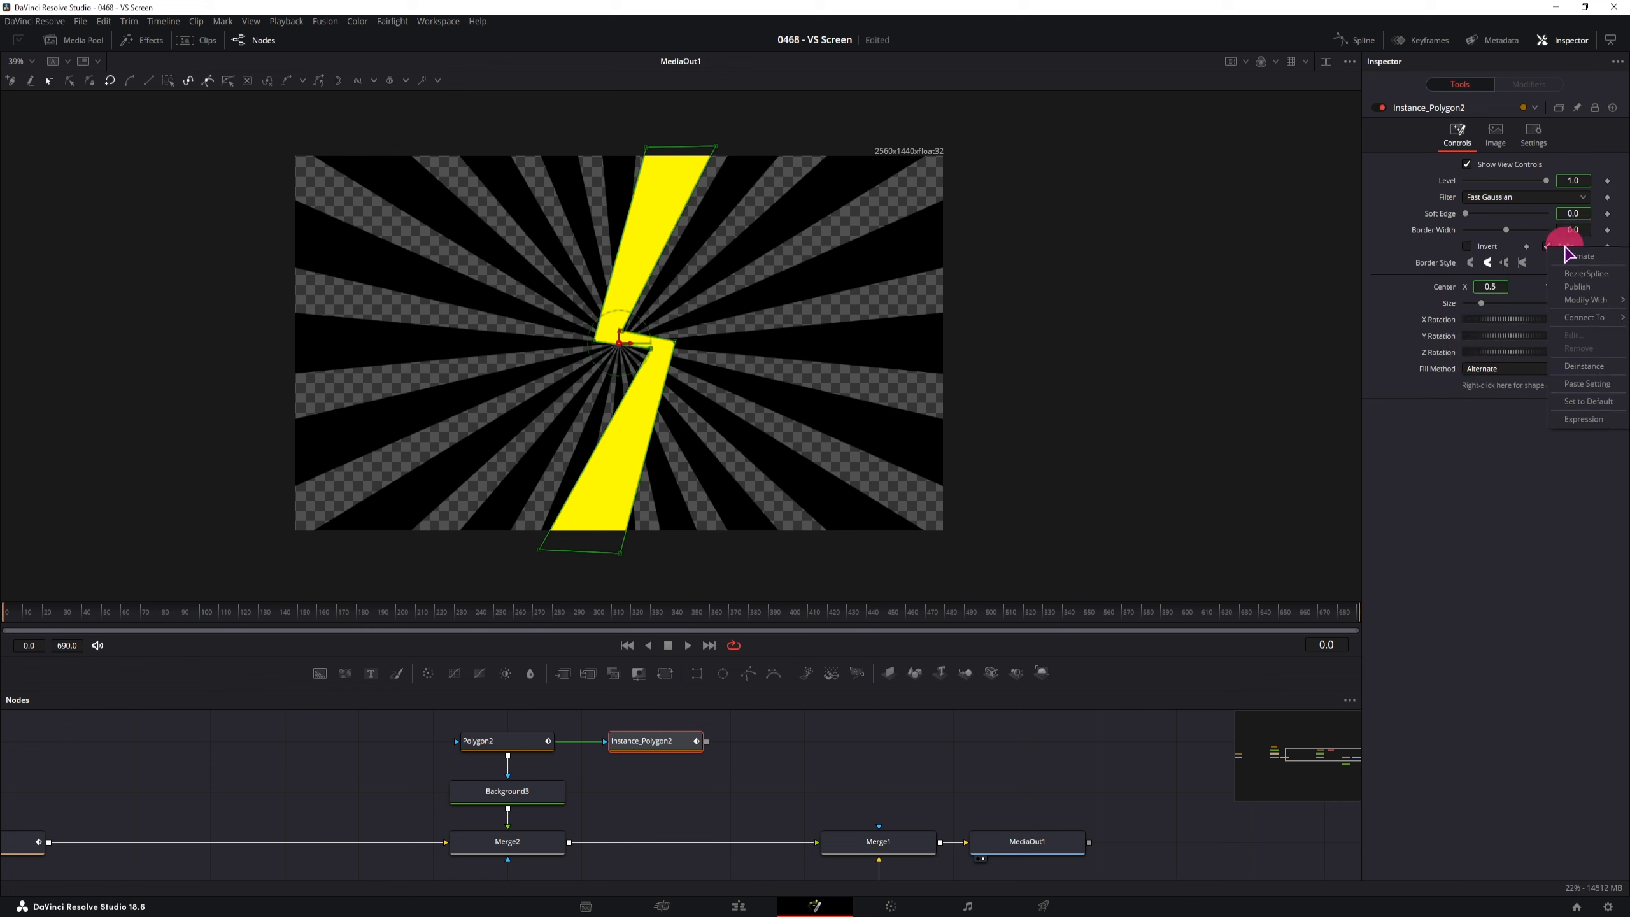
click(1585, 367)
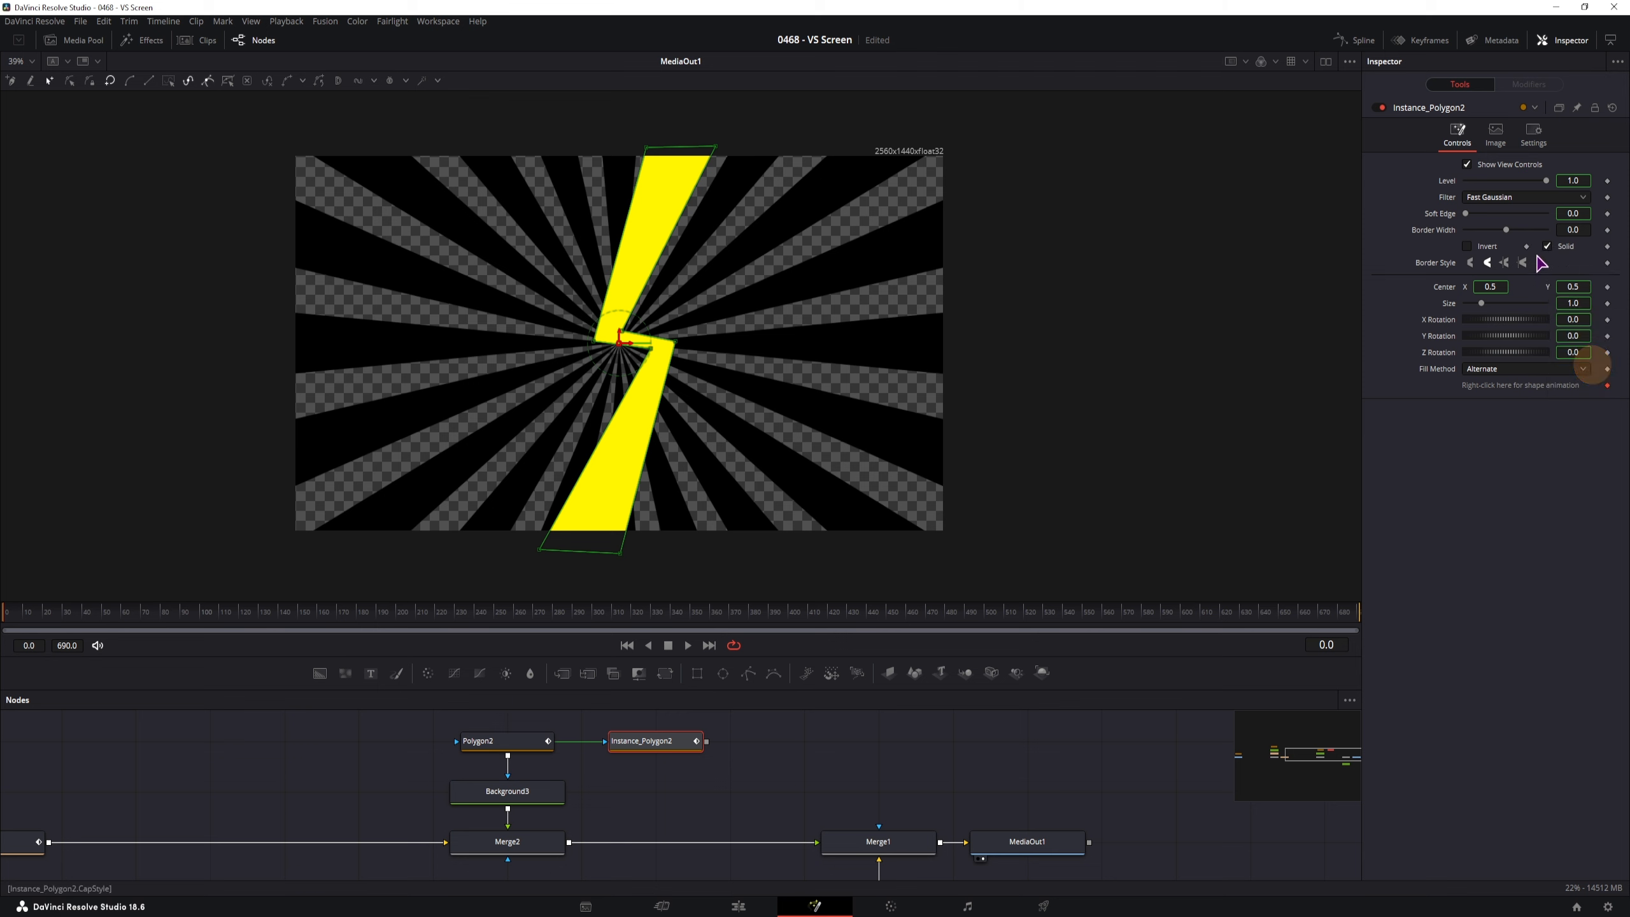
click(1547, 246)
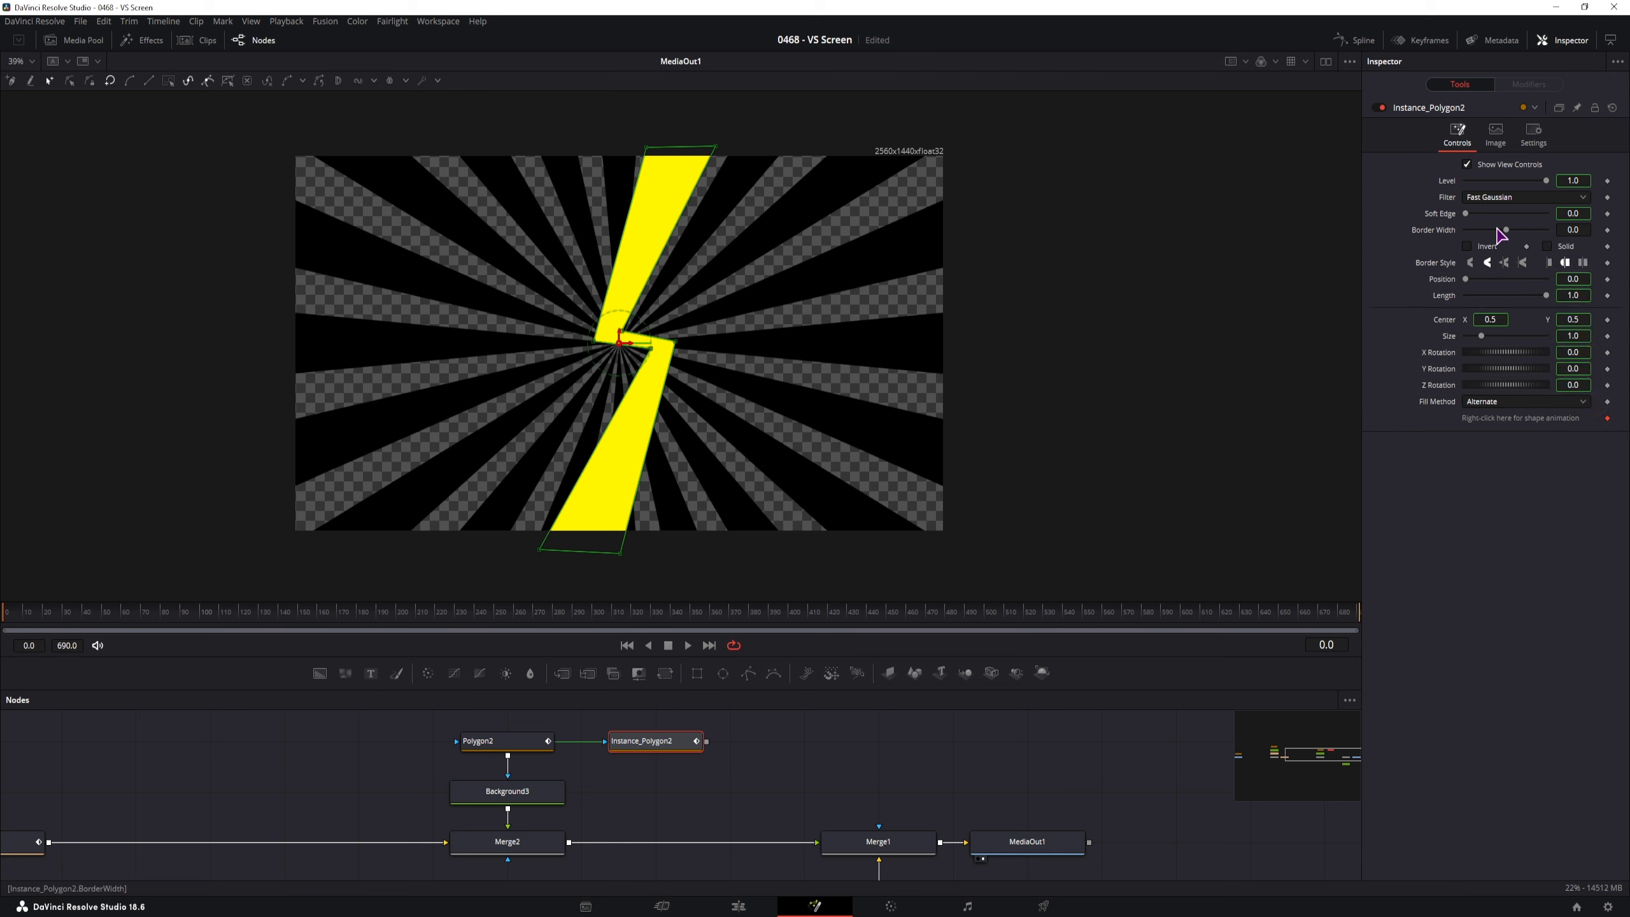
mouse_move(674, 745)
mouse_down()
mouse_move(728, 714)
mouse_move(629, 761)
mouse_move(675, 766)
mouse_up()
Paste a copy of Background3 as Background3_1, mask it with Instance_Polygon2, and make it black
drag(570, 816, 509, 739)
click(724, 794)
click(533, 803)
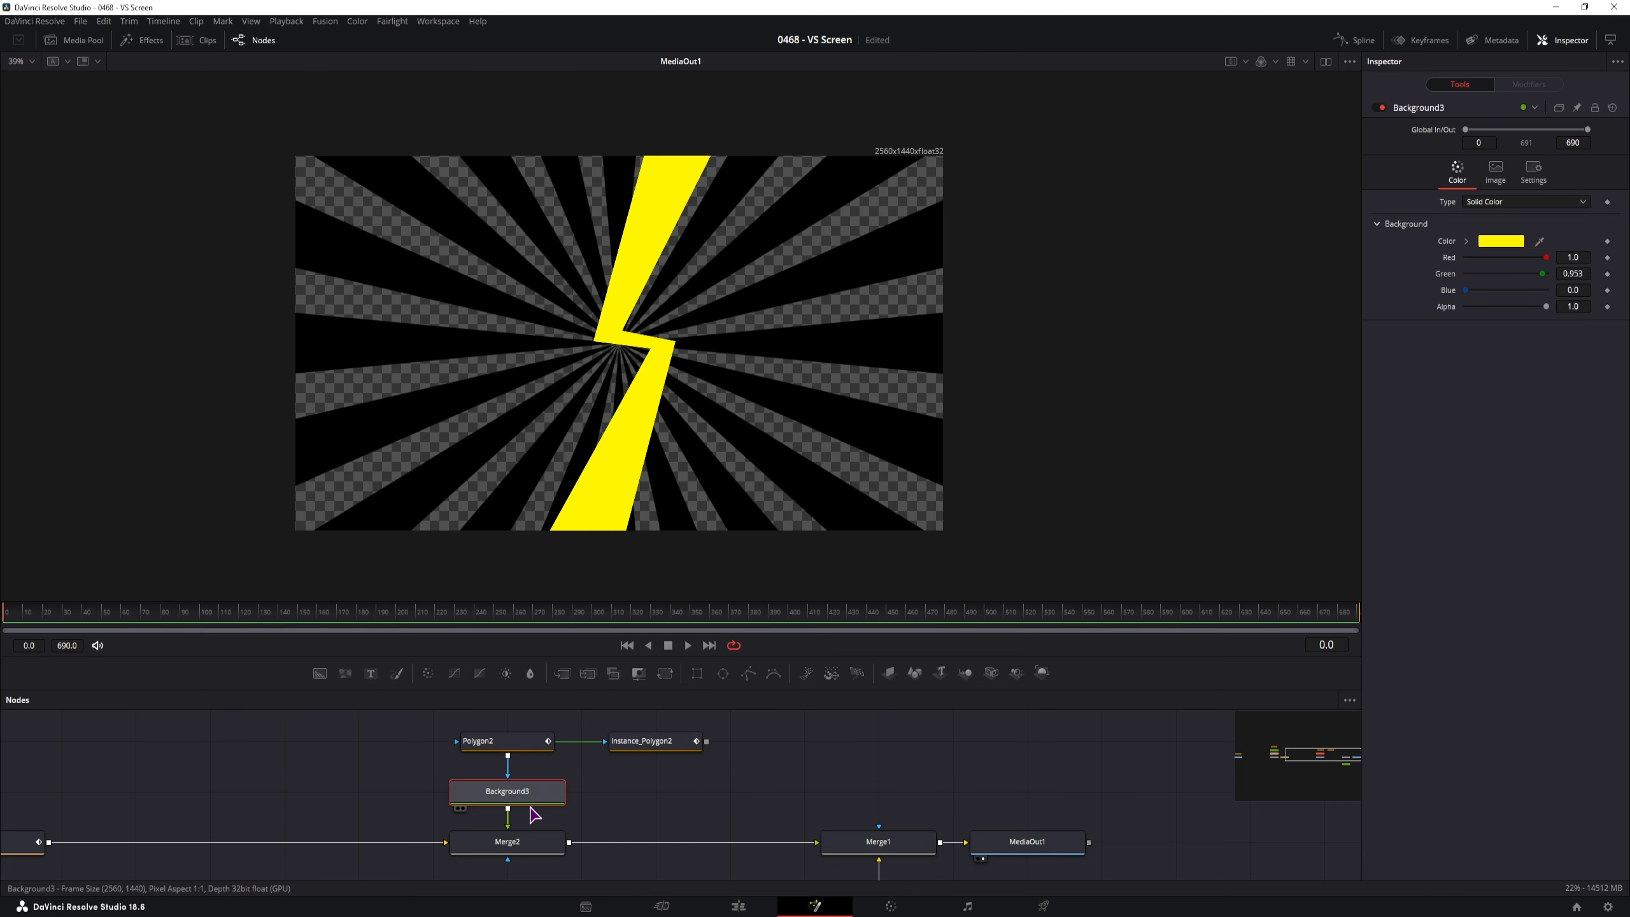
key(ctrl+c)
click(644, 793)
key(ctrl+v)
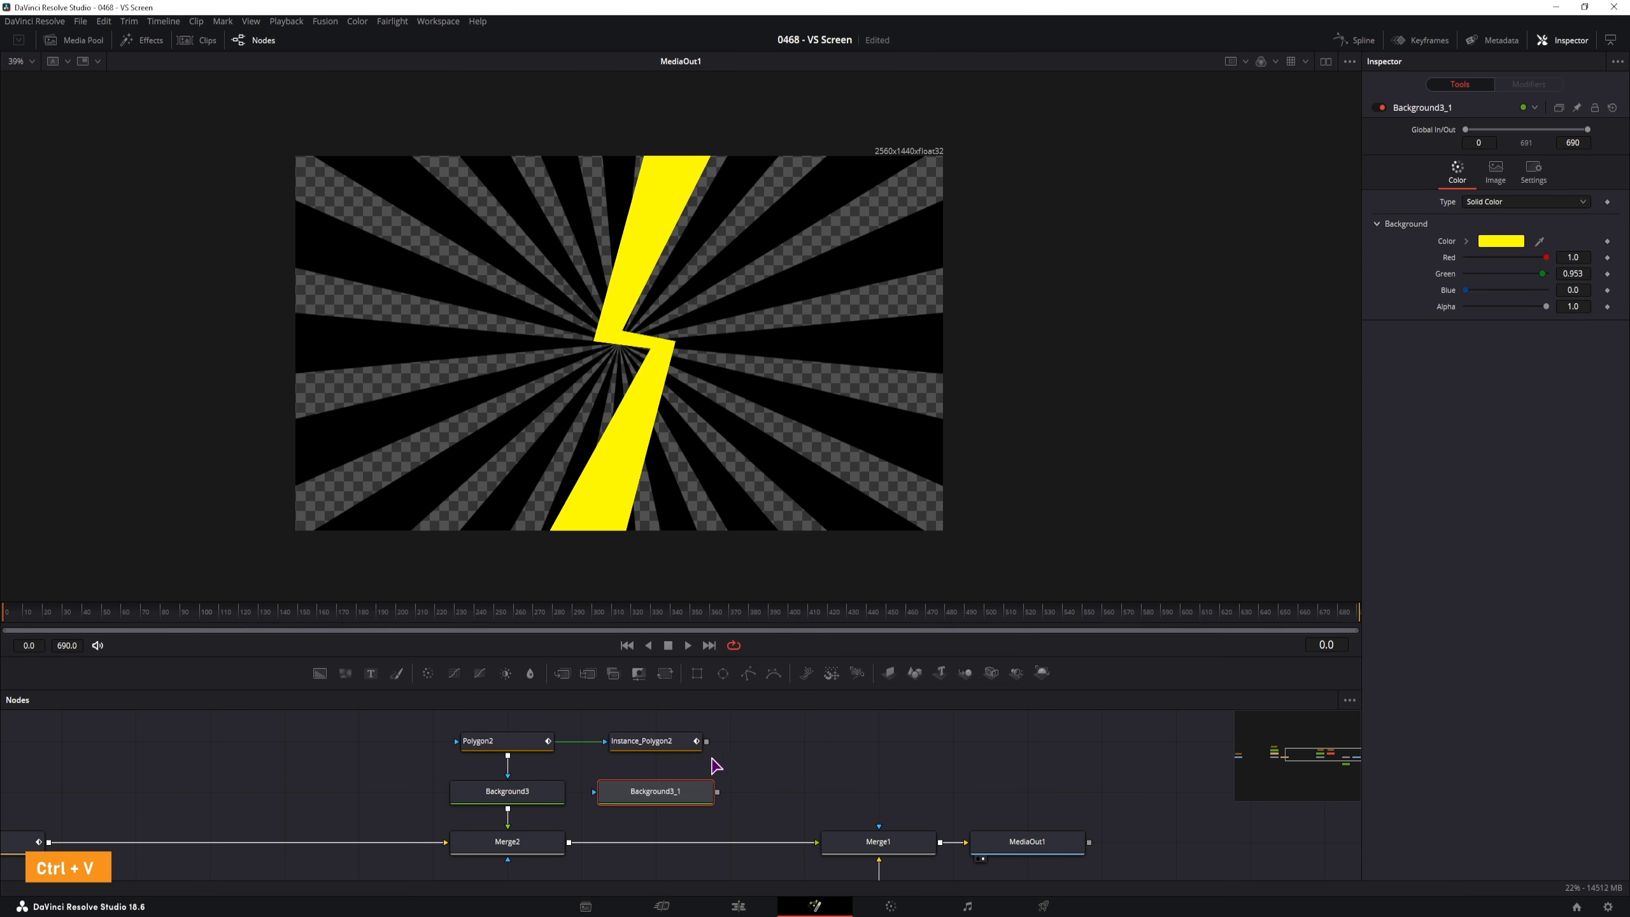
drag(706, 742, 670, 799)
drag(1533, 275, 1419, 263)
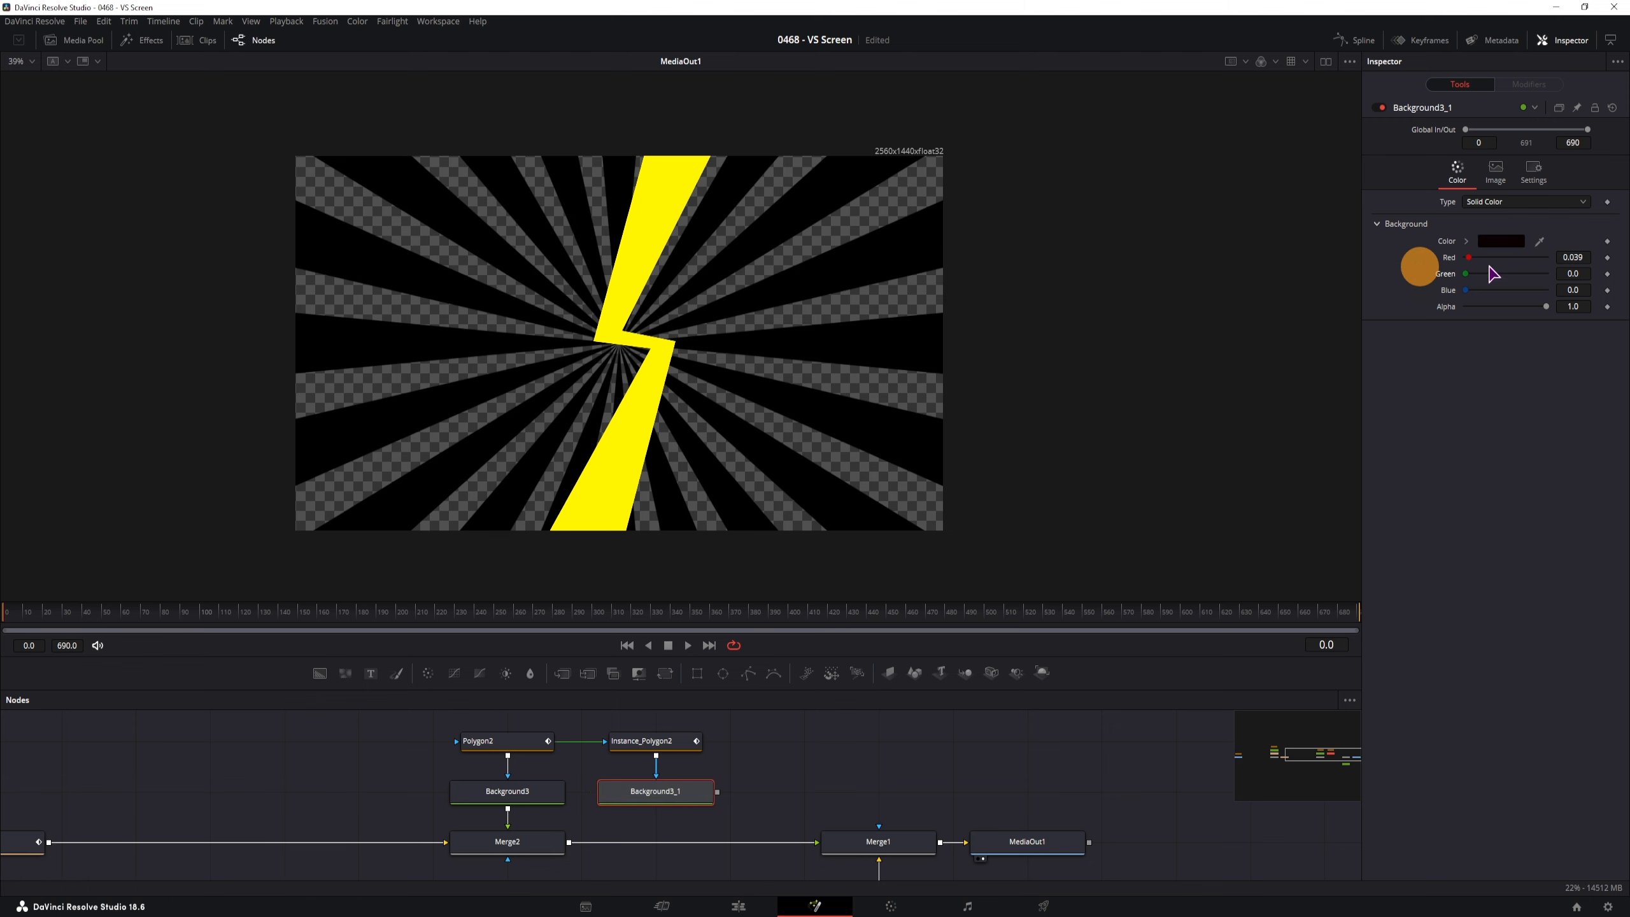
click(756, 799)
click(682, 799)
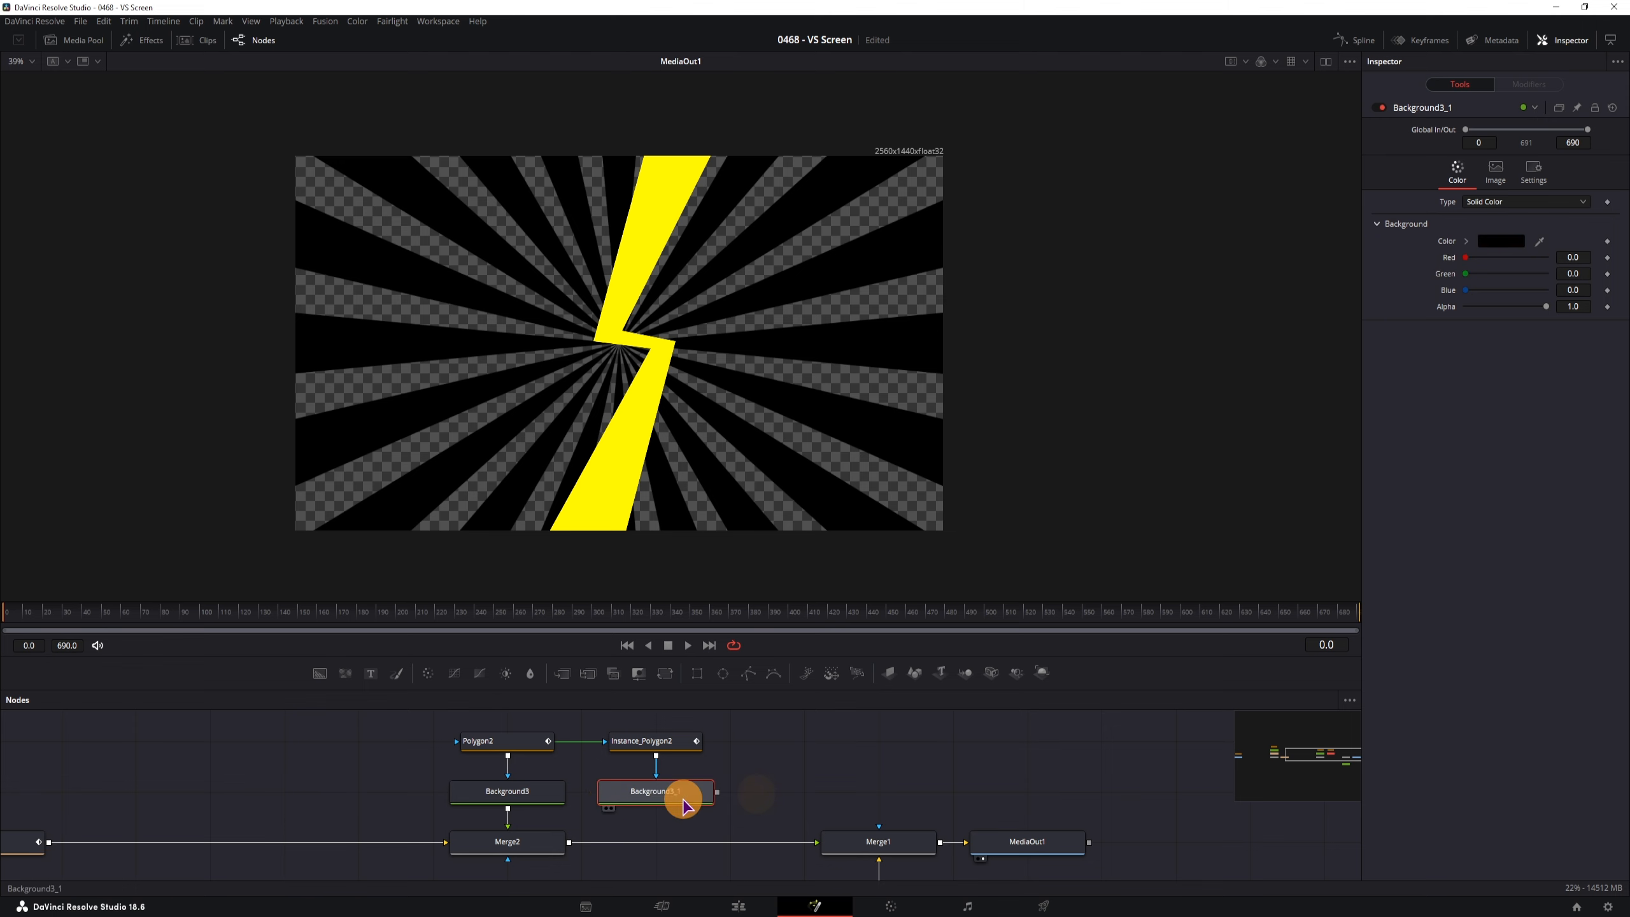
key(1)
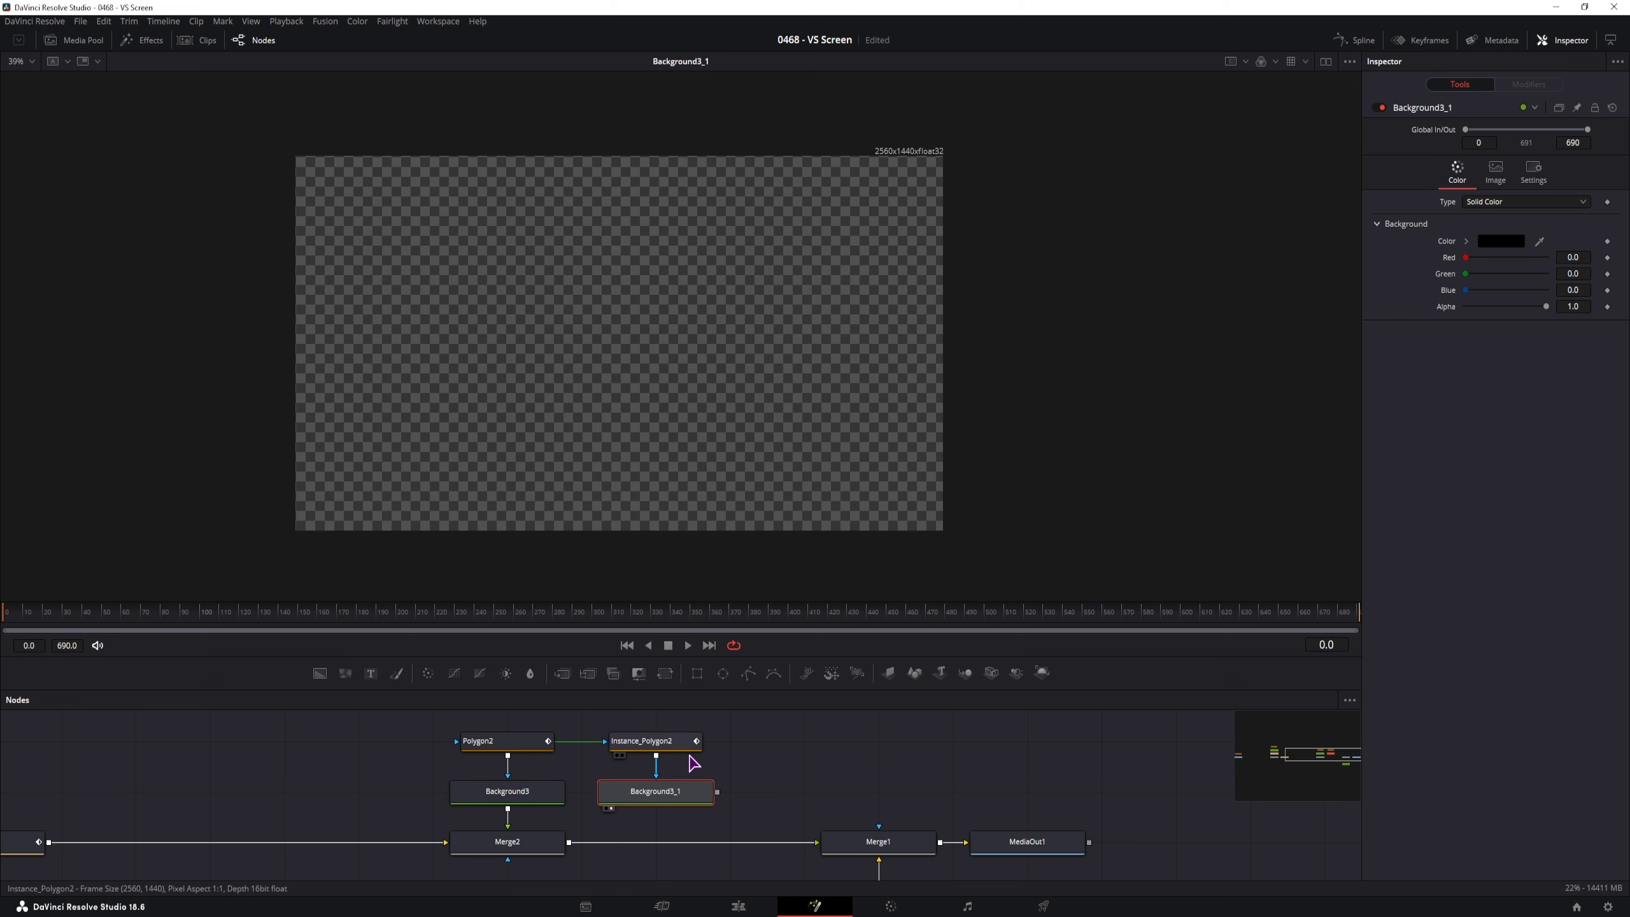
Give Instance_Polygon2 a thick border width
click(661, 743)
click(655, 792)
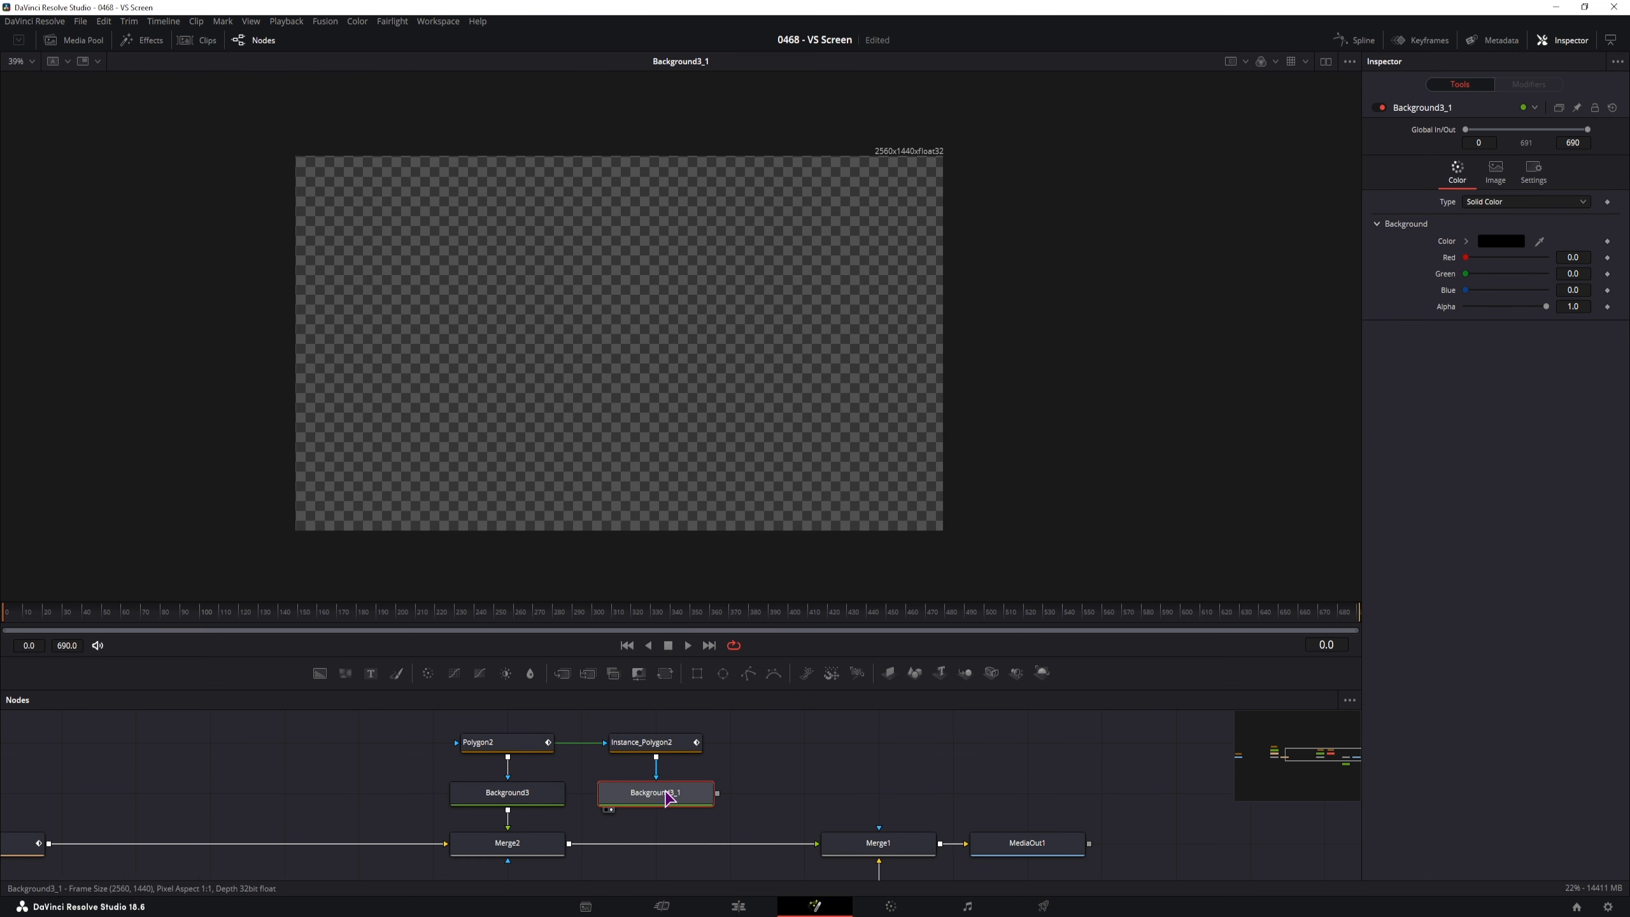
click(654, 743)
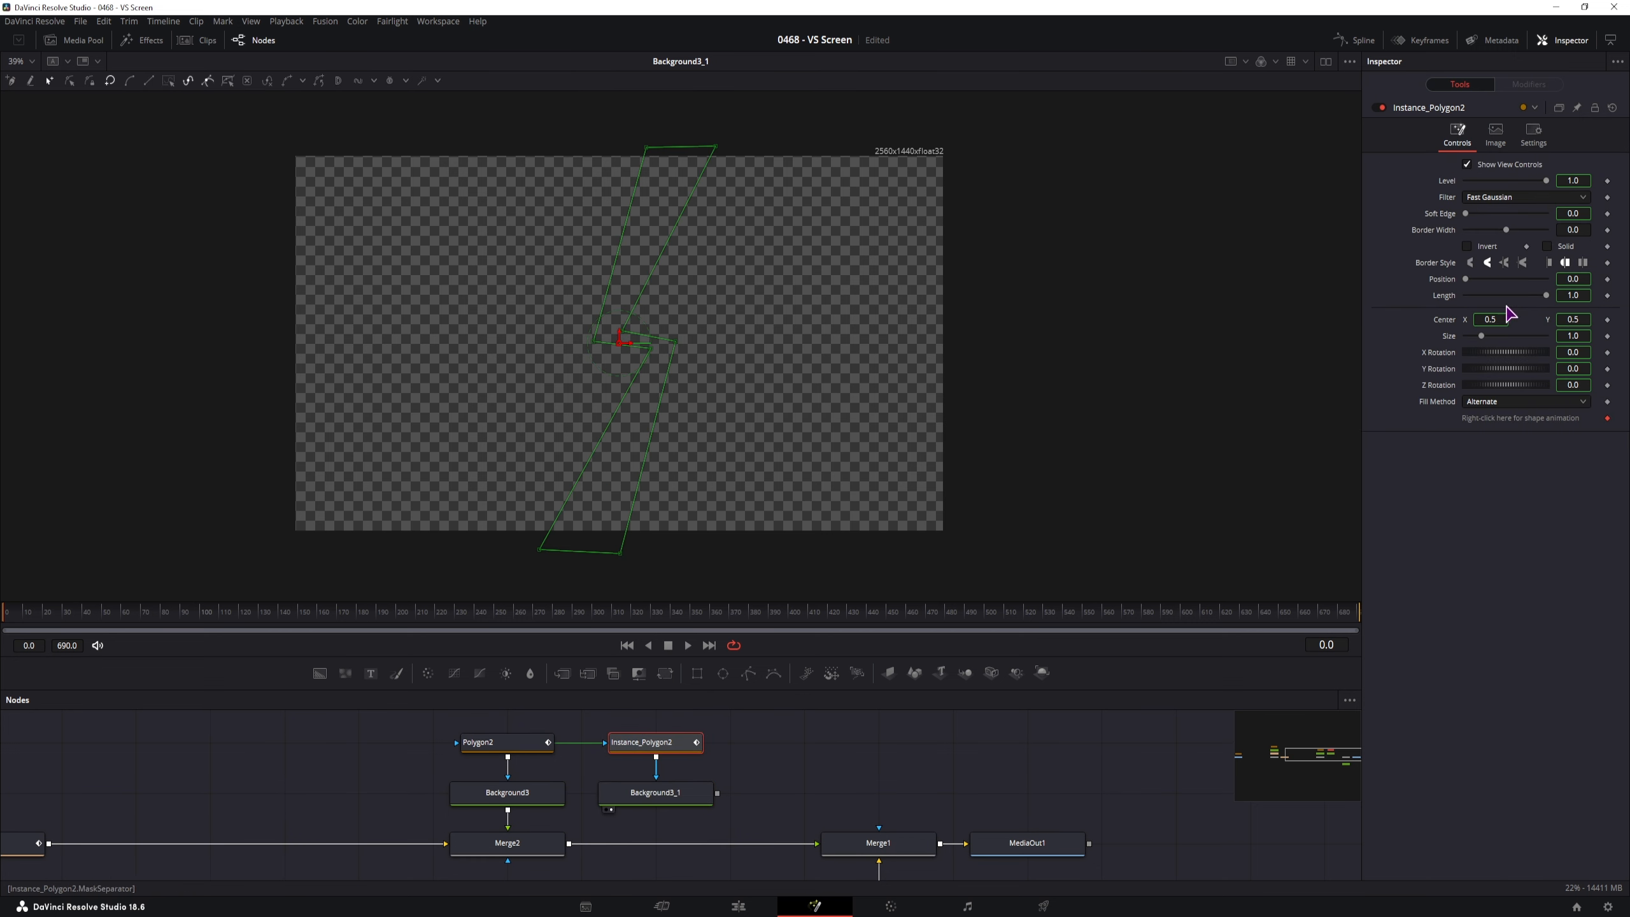
click(1580, 230)
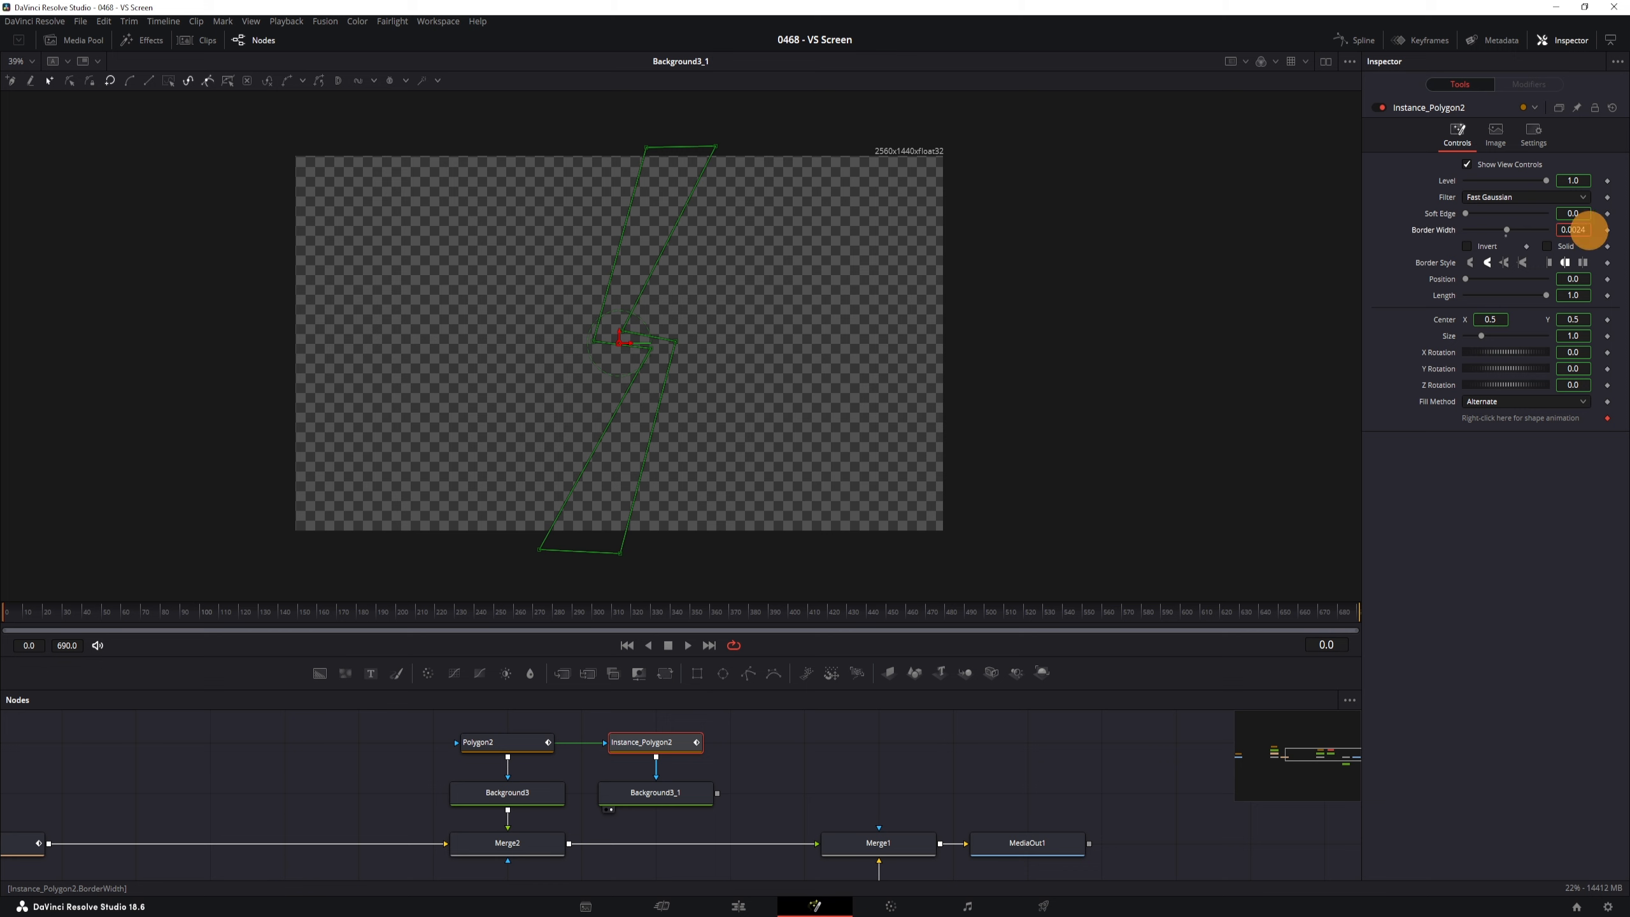
click(830, 244)
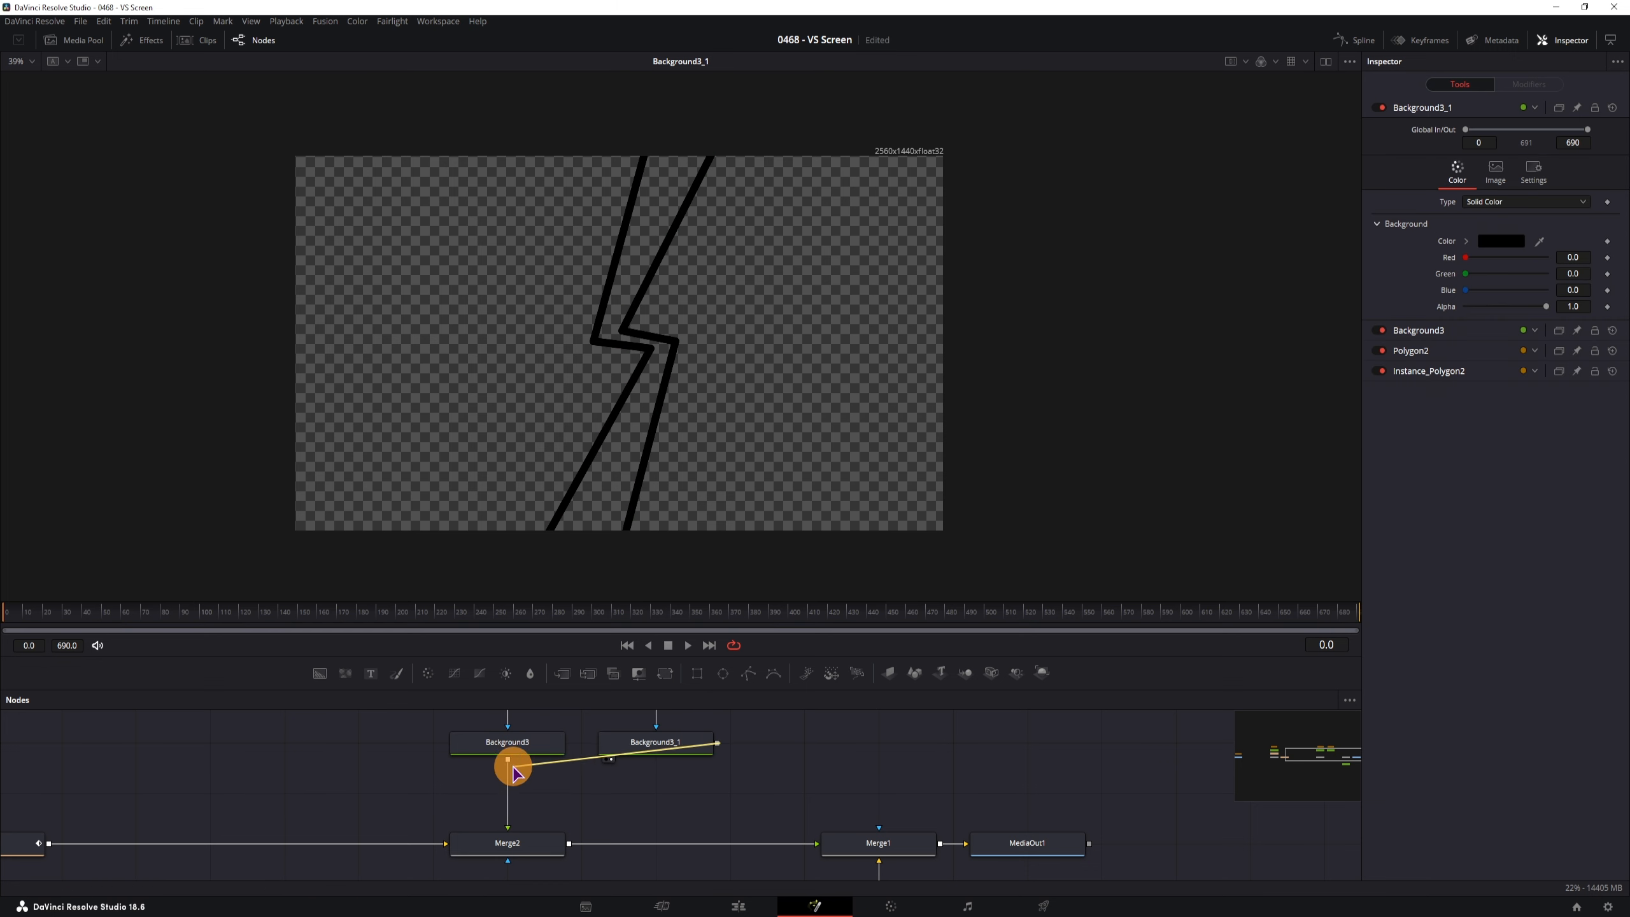
Create Merge3 fed by Background3, place it before Merge2, and view MediaOut1
drag(514, 770, 510, 767)
click(826, 755)
drag(826, 756, 529, 803)
click(1027, 843)
key(1)
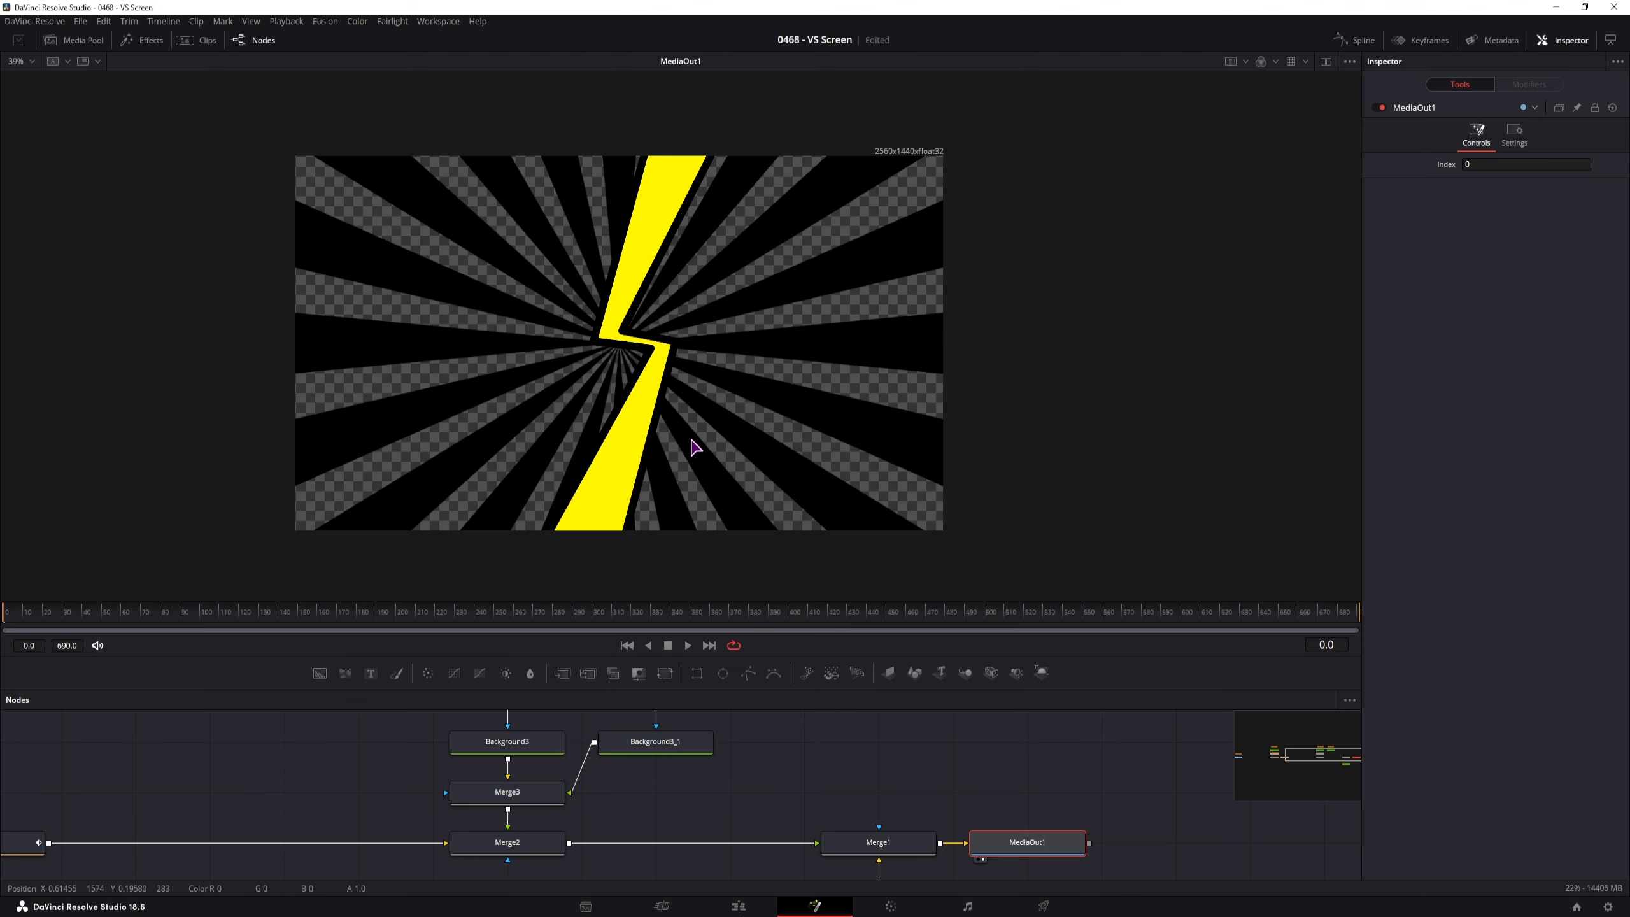
scroll(683, 454, up, 3)
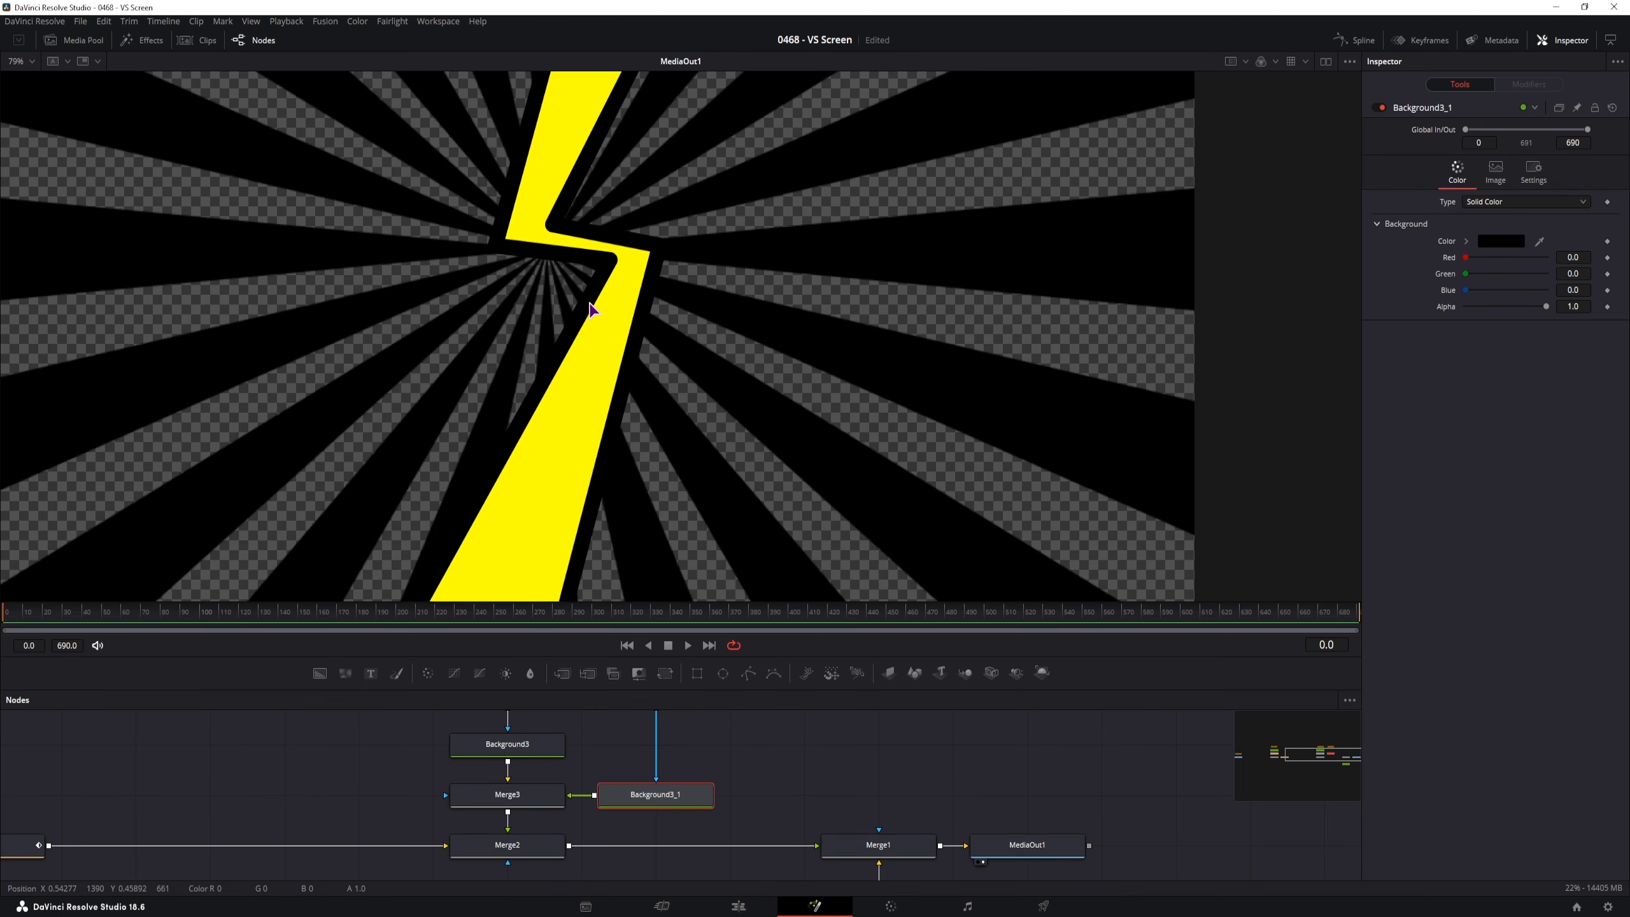
Swap Merge3's foreground and background inputs with Ctrl+T, then select Background3_1
click(543, 803)
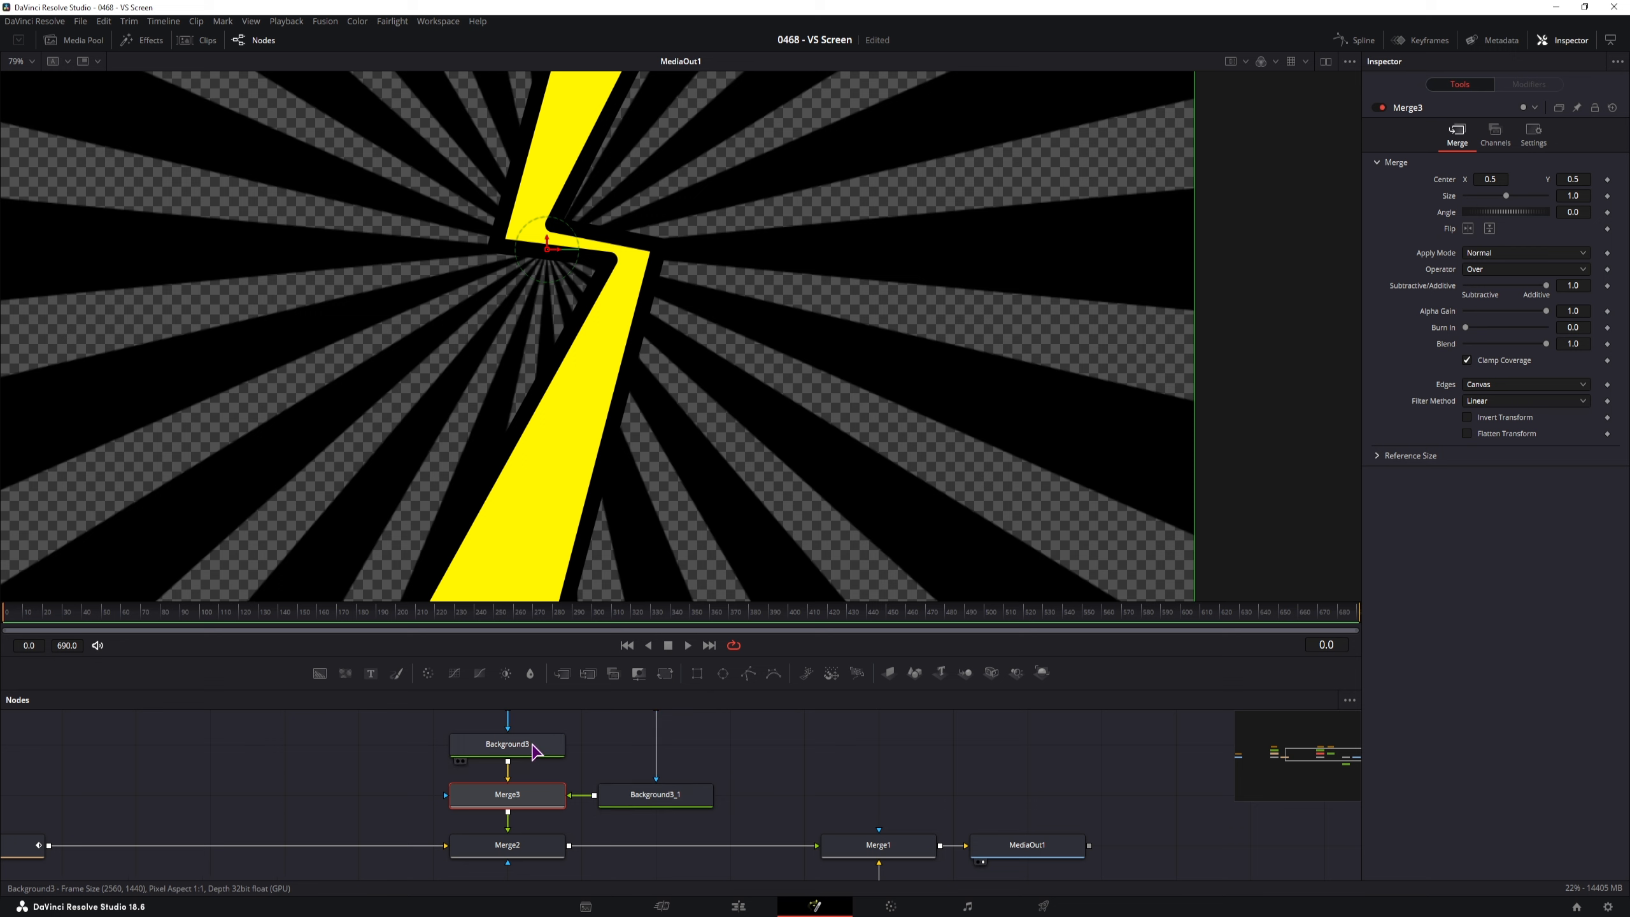
click(531, 796)
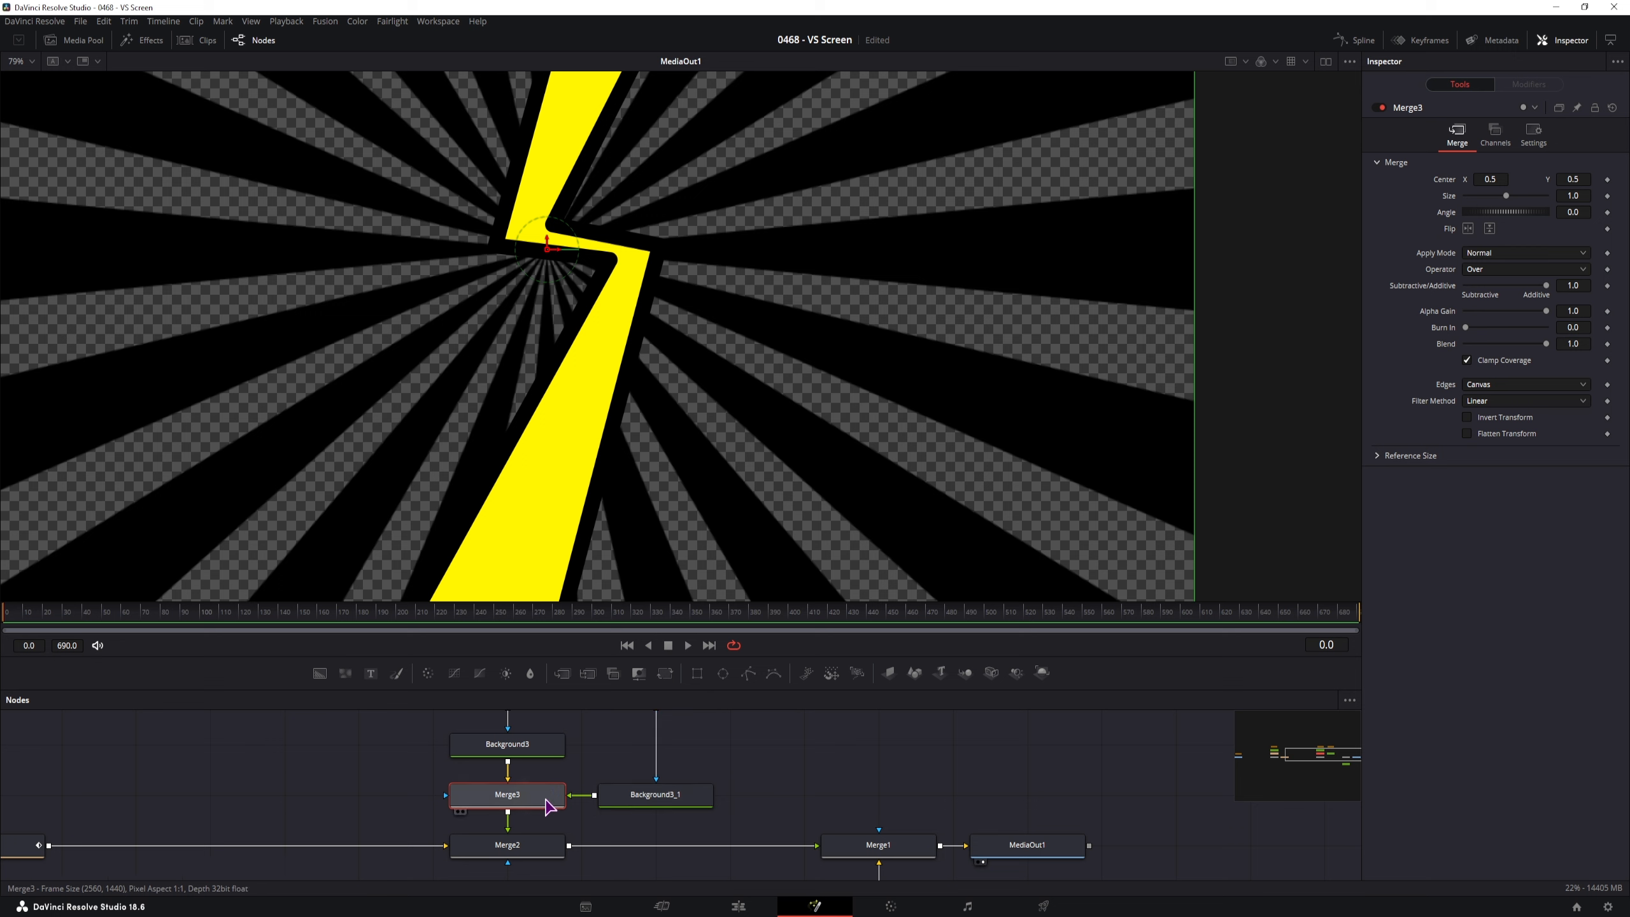
key(ctrl+t)
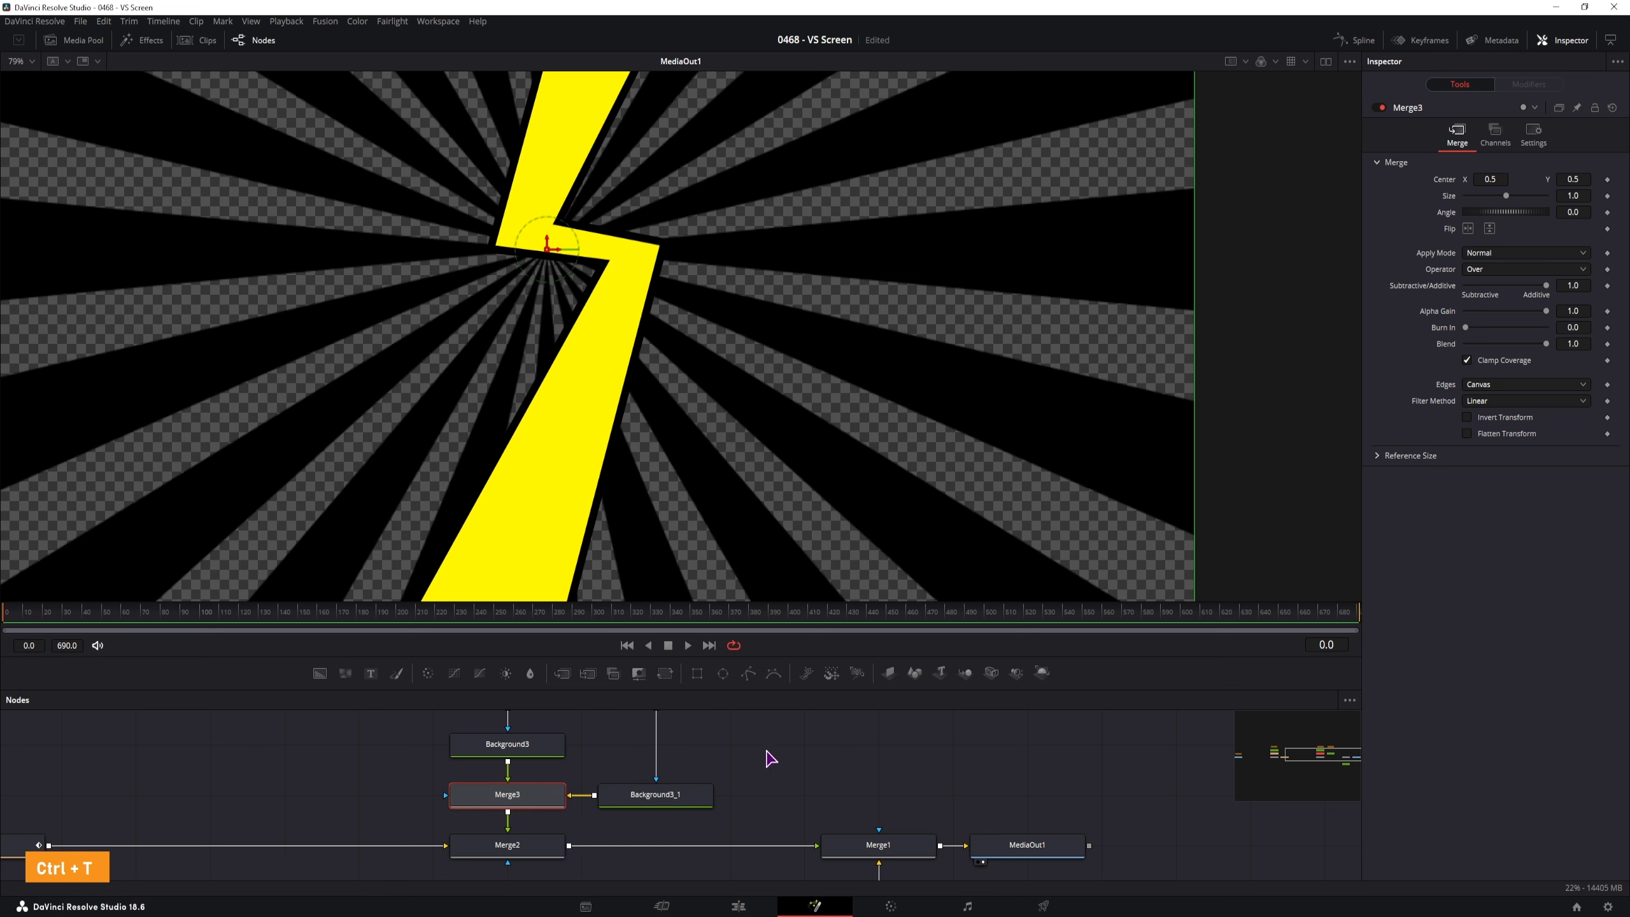
click(520, 747)
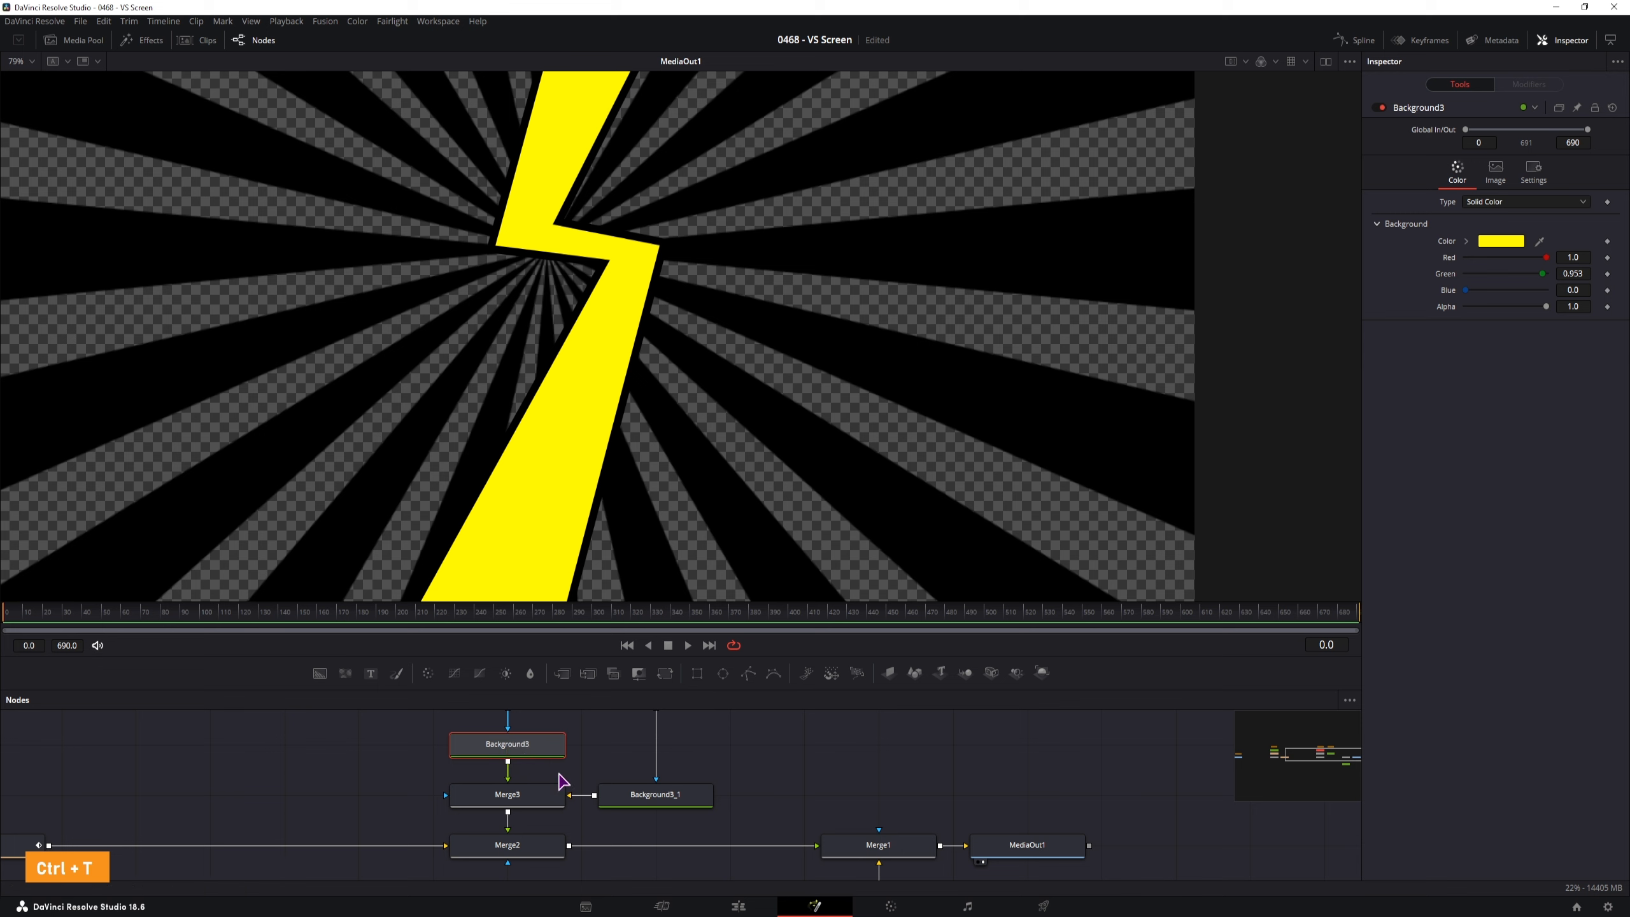
click(672, 807)
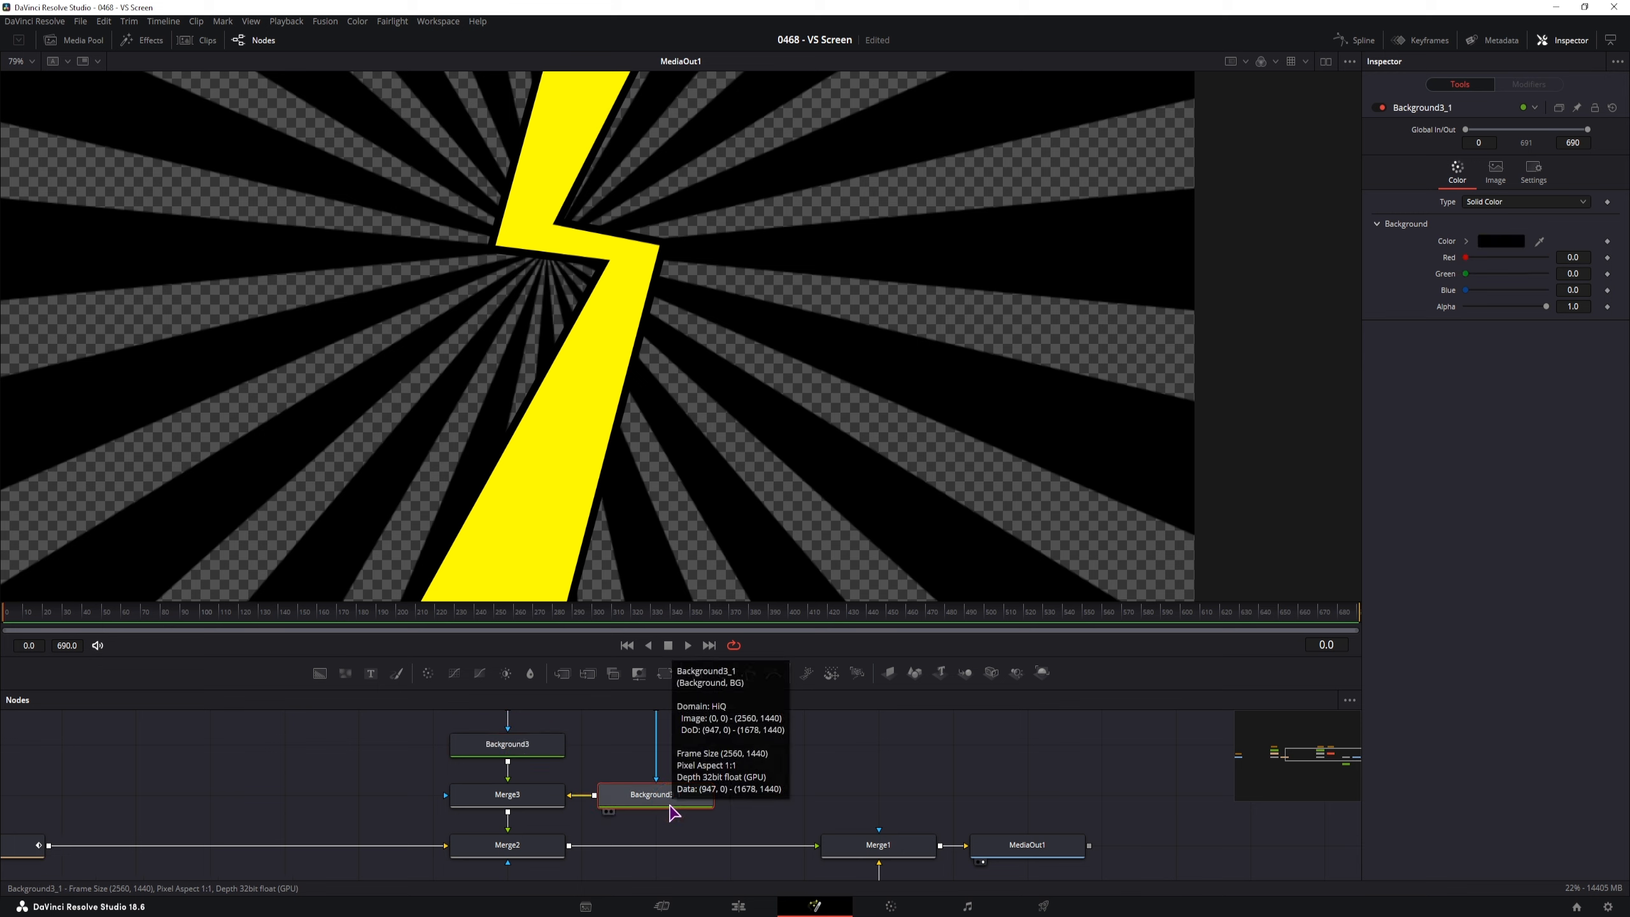
scroll(571, 834, up, 1)
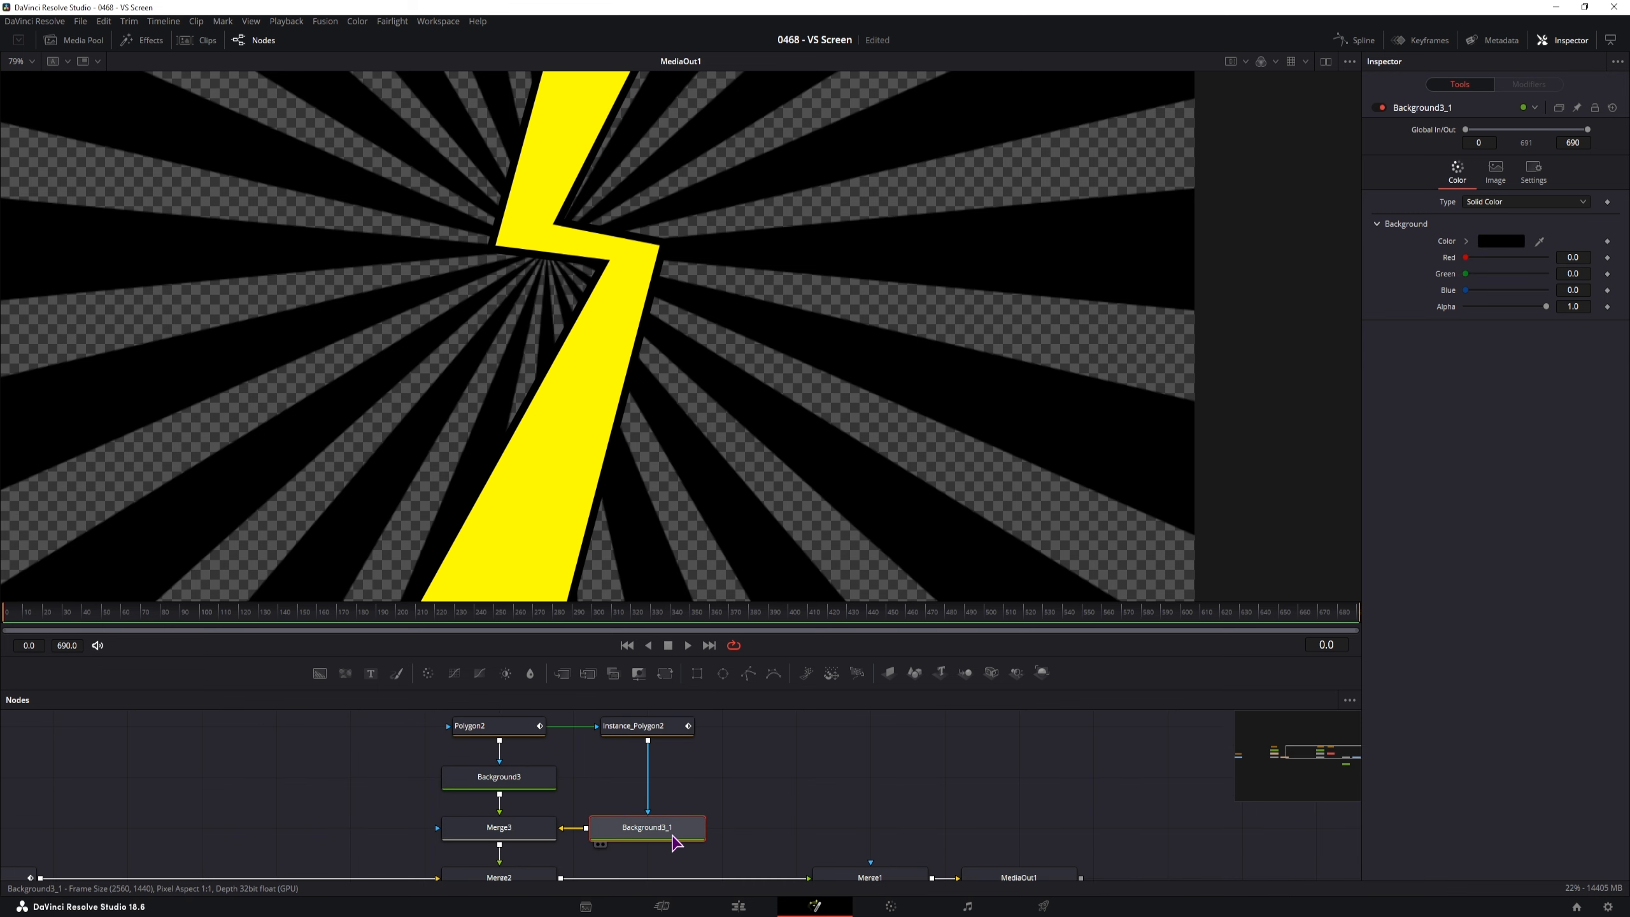
Set Background3_1's colour to dark grey #232323 in the colour picker
drag(1467, 289, 1476, 290)
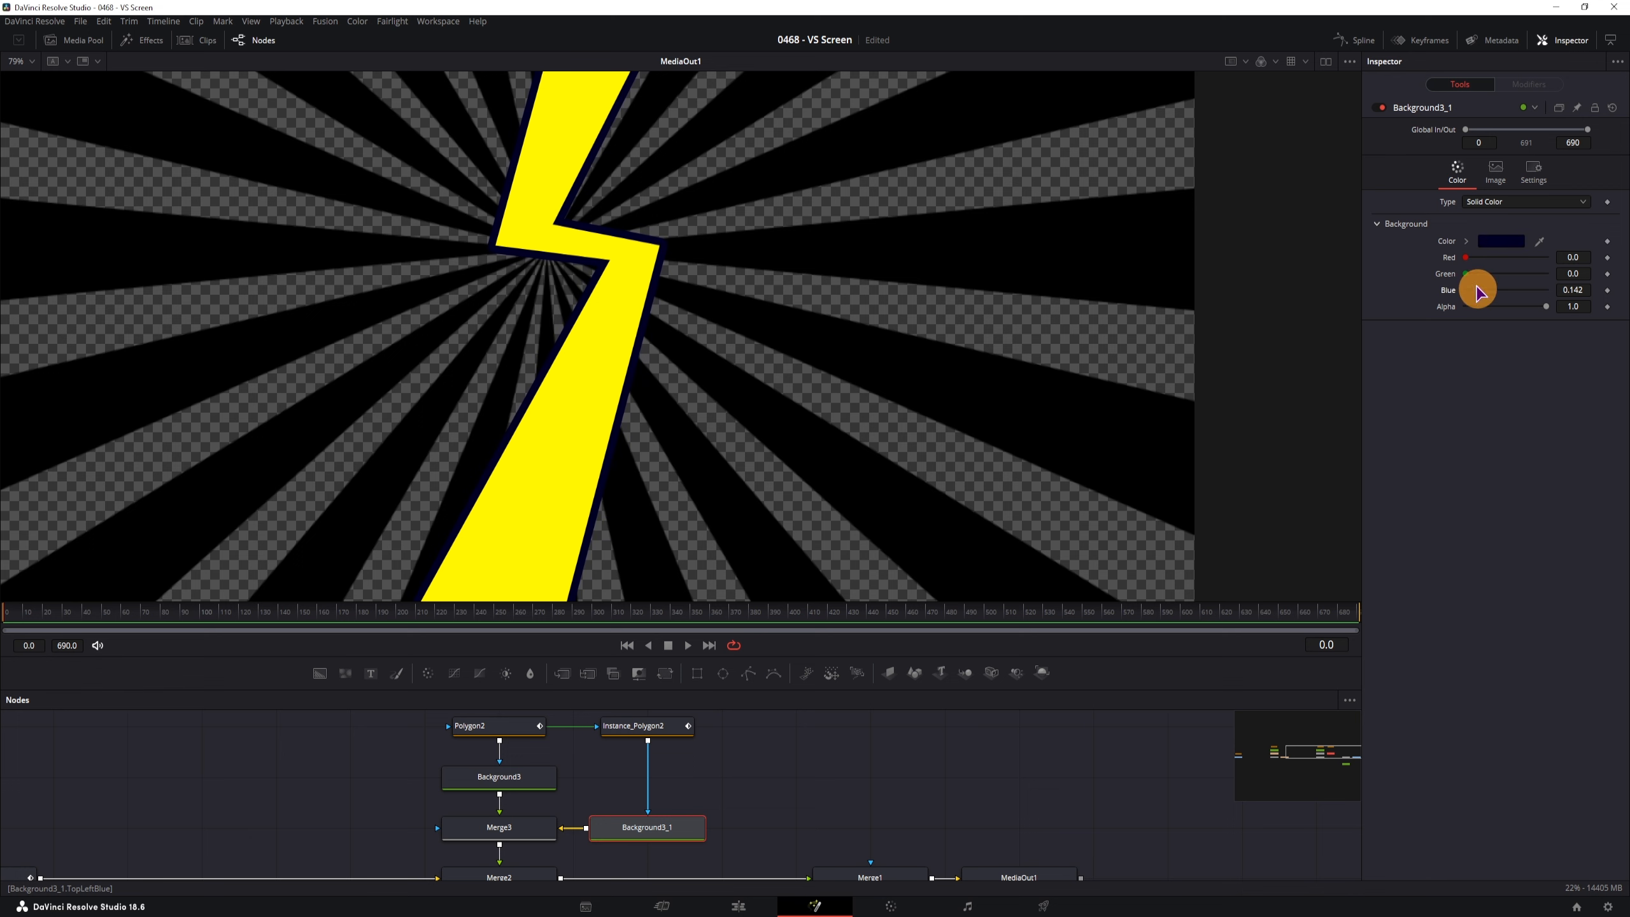
click(1497, 241)
click(860, 478)
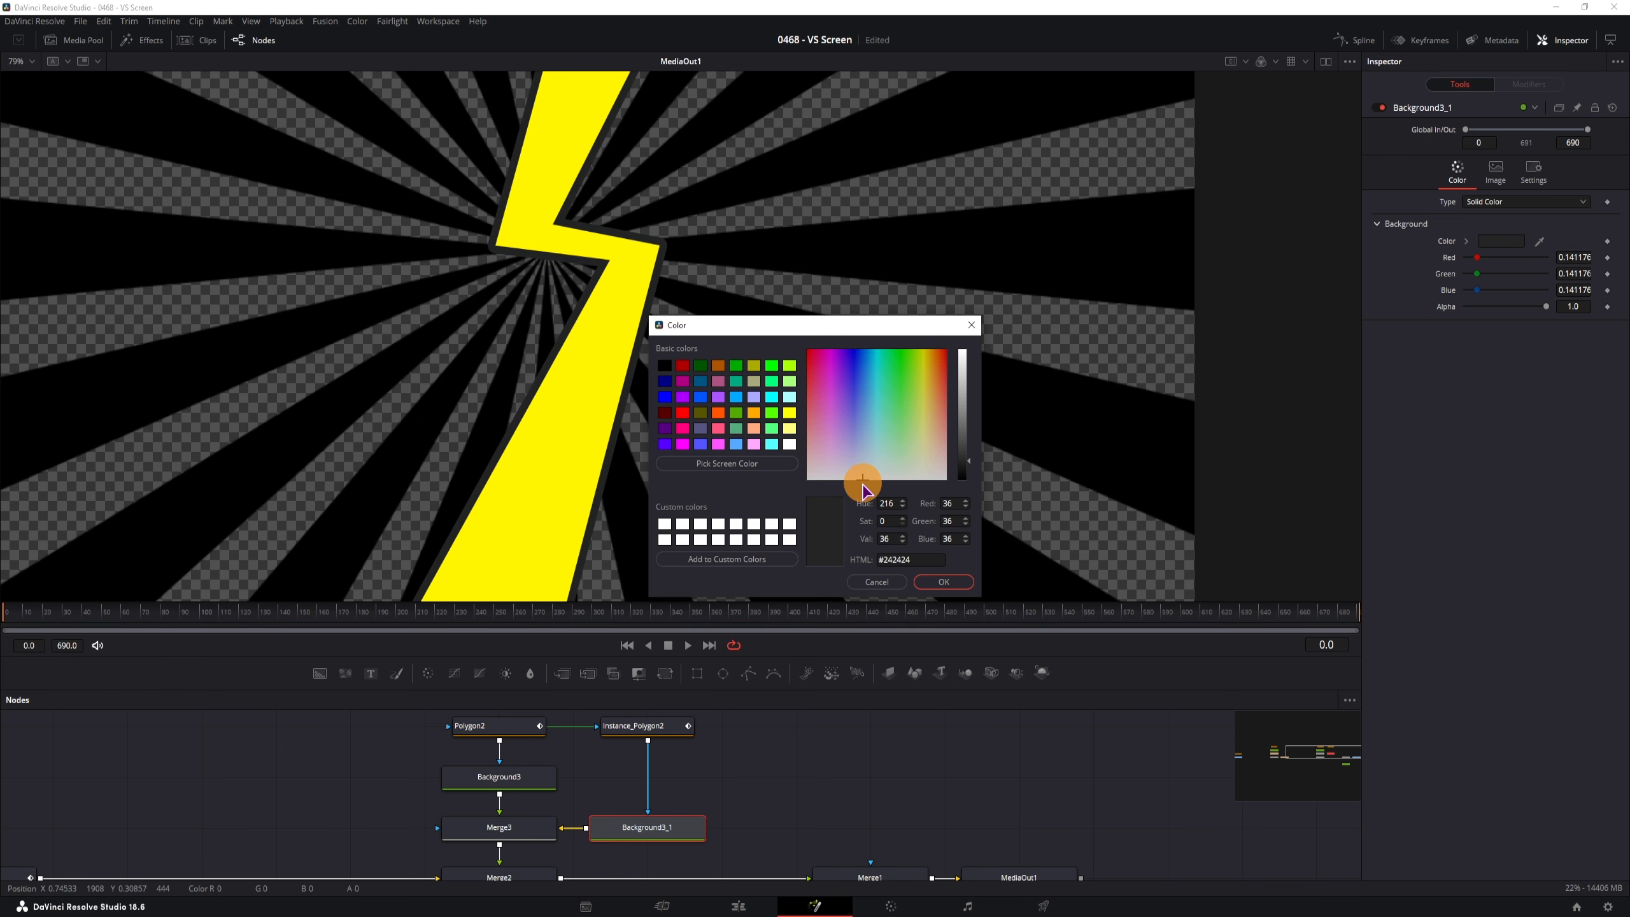
drag(962, 462, 963, 461)
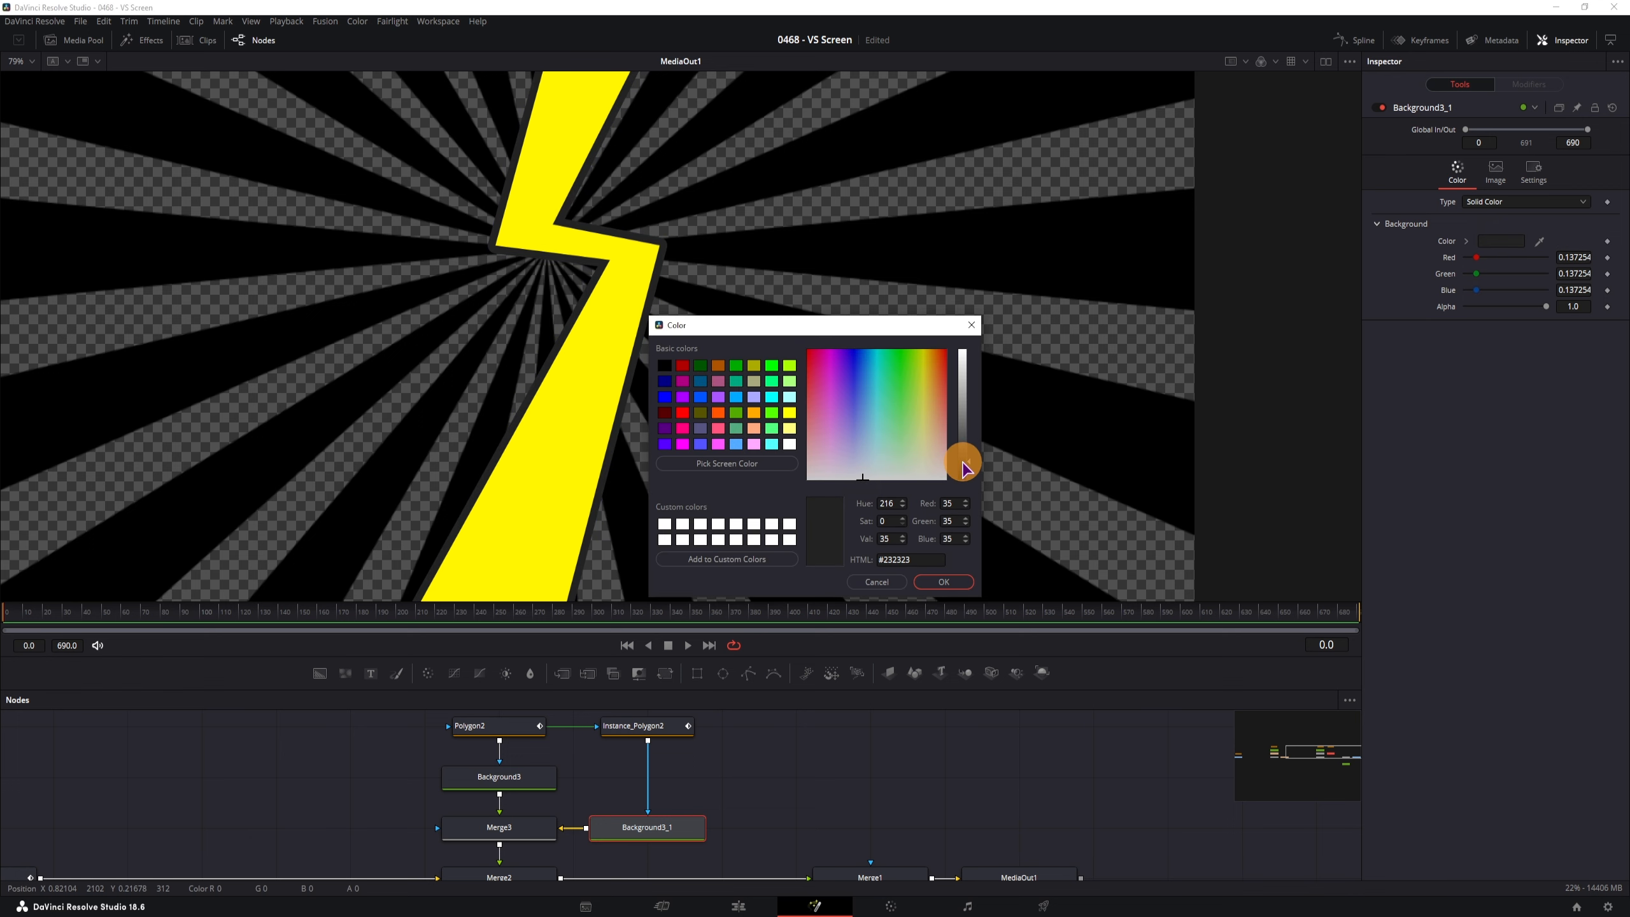
click(943, 582)
Box-select Merge1, MediaOut1 and Background2 and move them further right
scroll(680, 395, down, 3)
scroll(687, 402, up, 2)
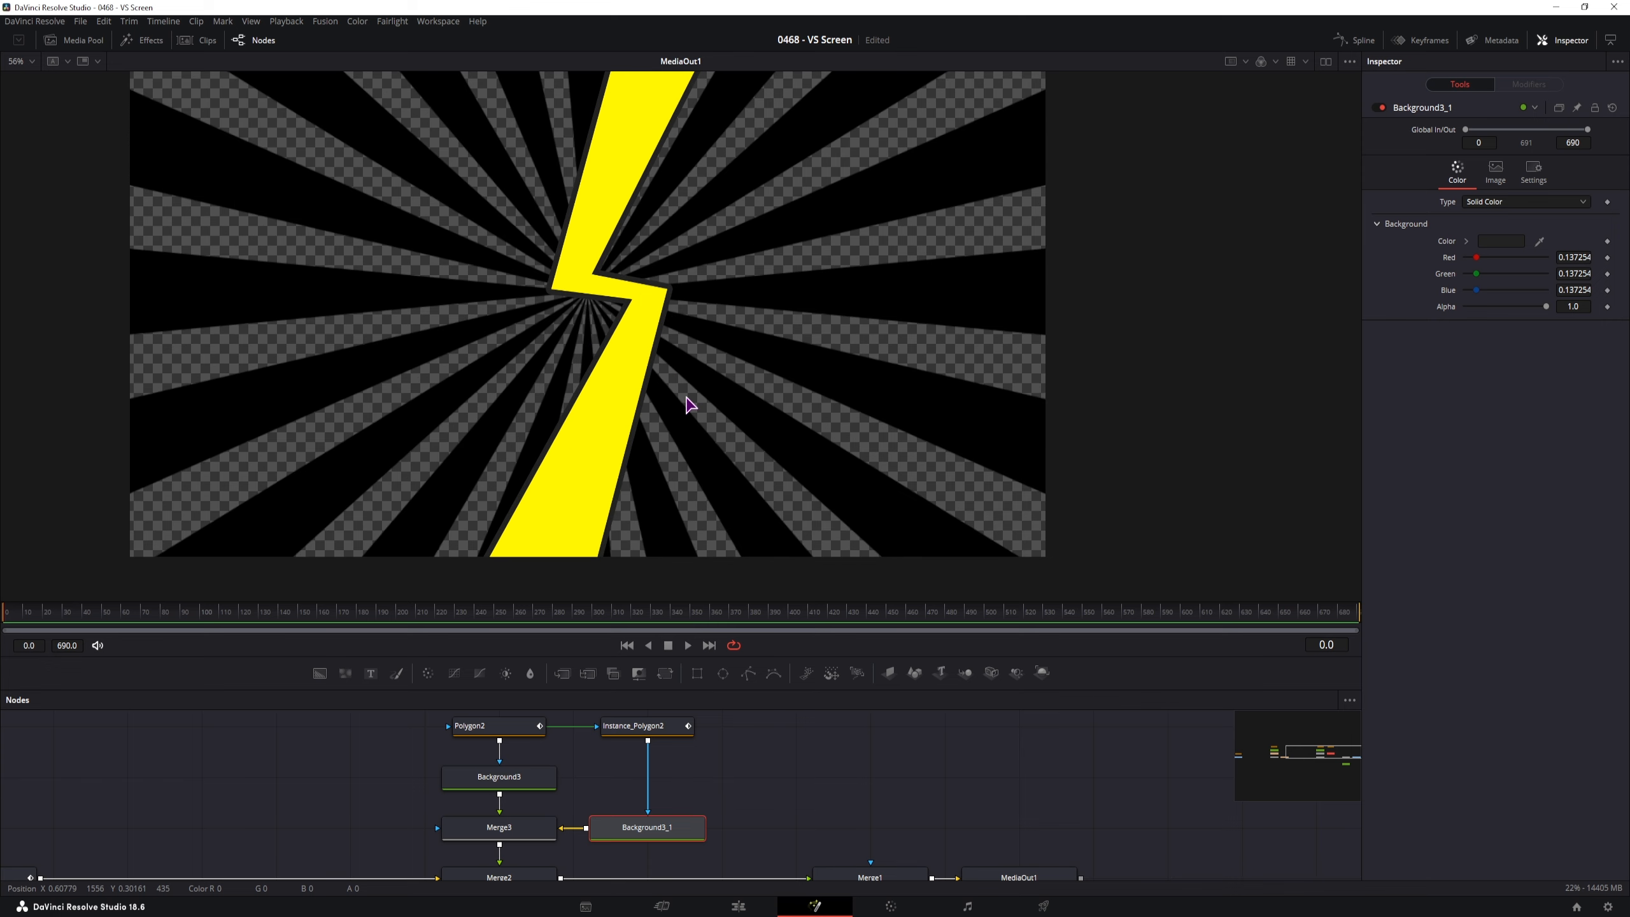
scroll(796, 799, right, 5)
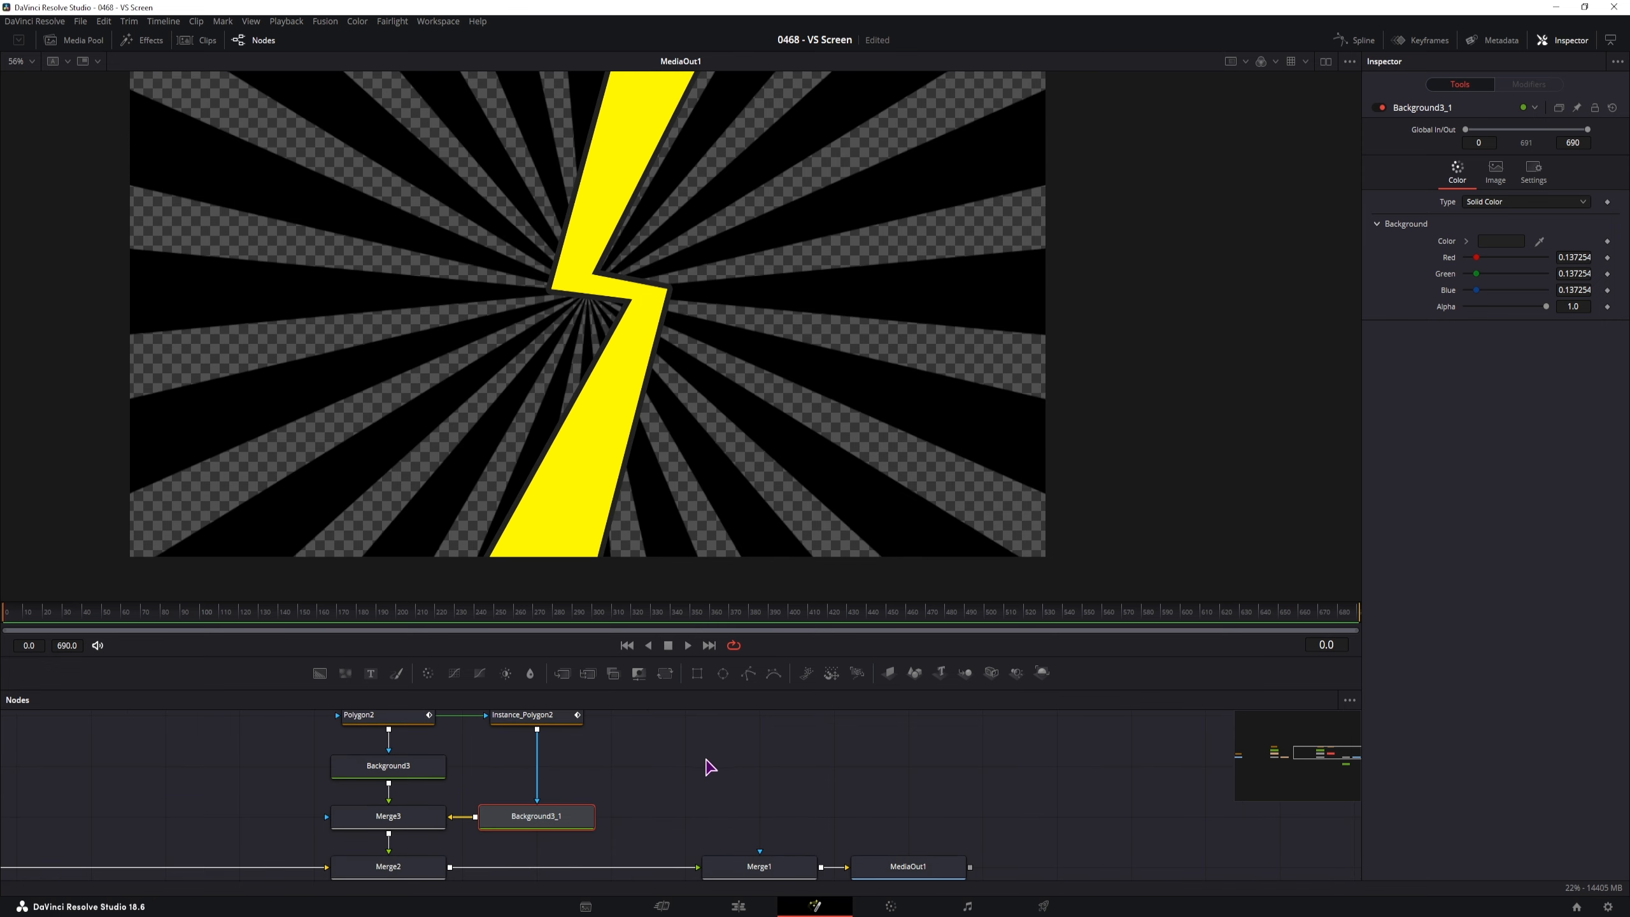
scroll(738, 748, down, 2)
scroll(587, 778, down, 2)
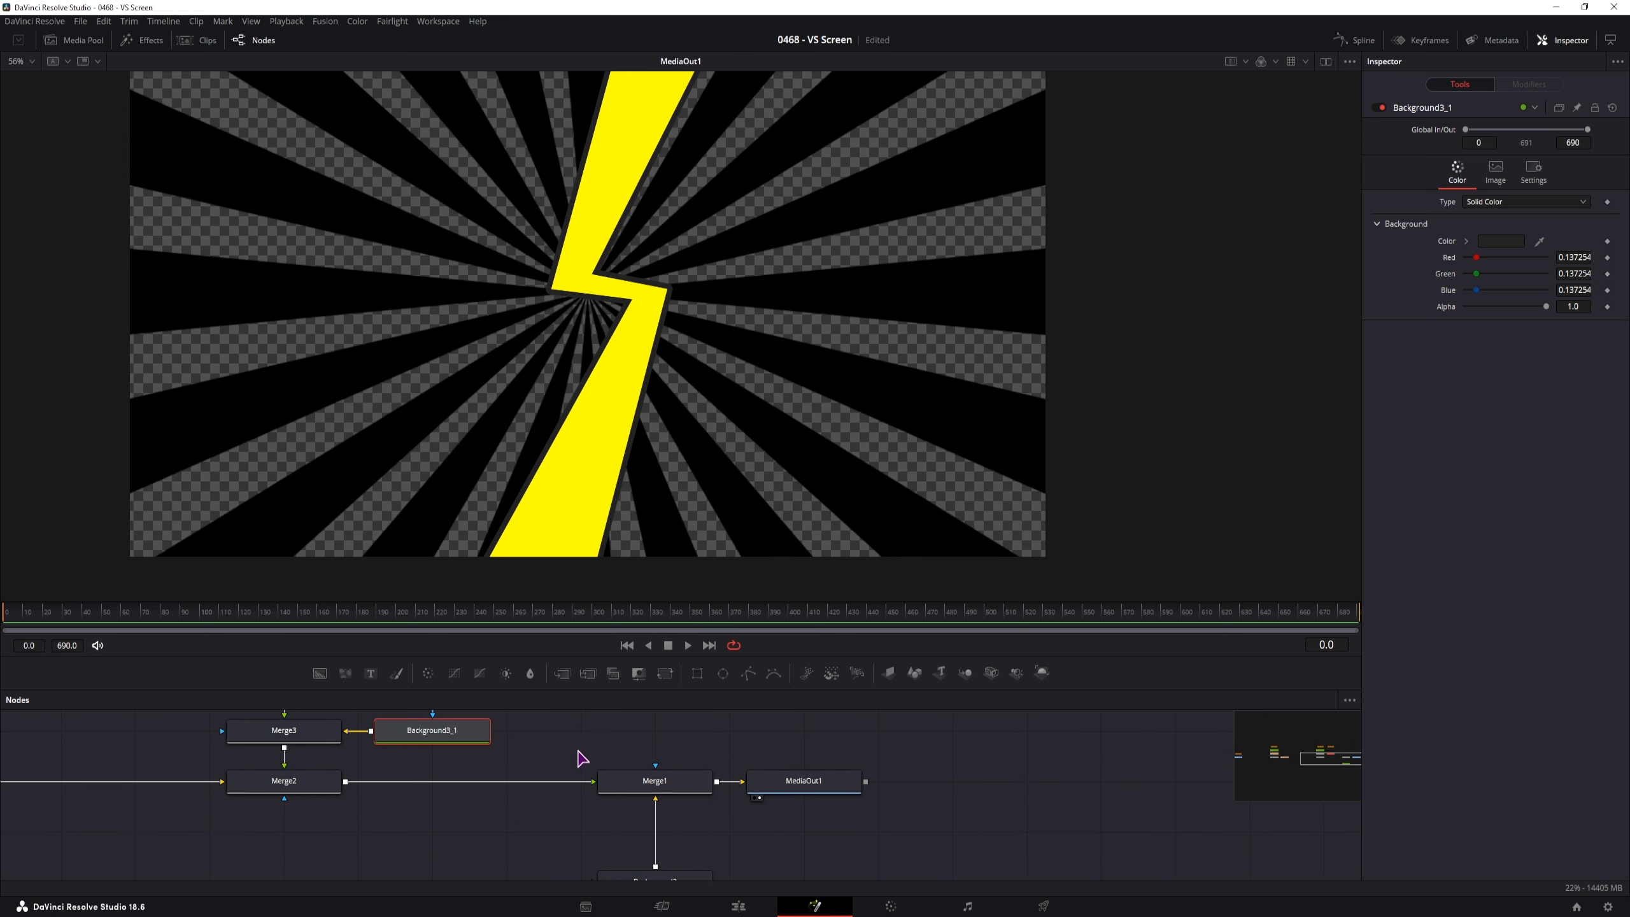
drag(581, 759, 888, 871)
drag(700, 758, 863, 761)
scroll(684, 786, up, 2)
scroll(683, 786, right, 1)
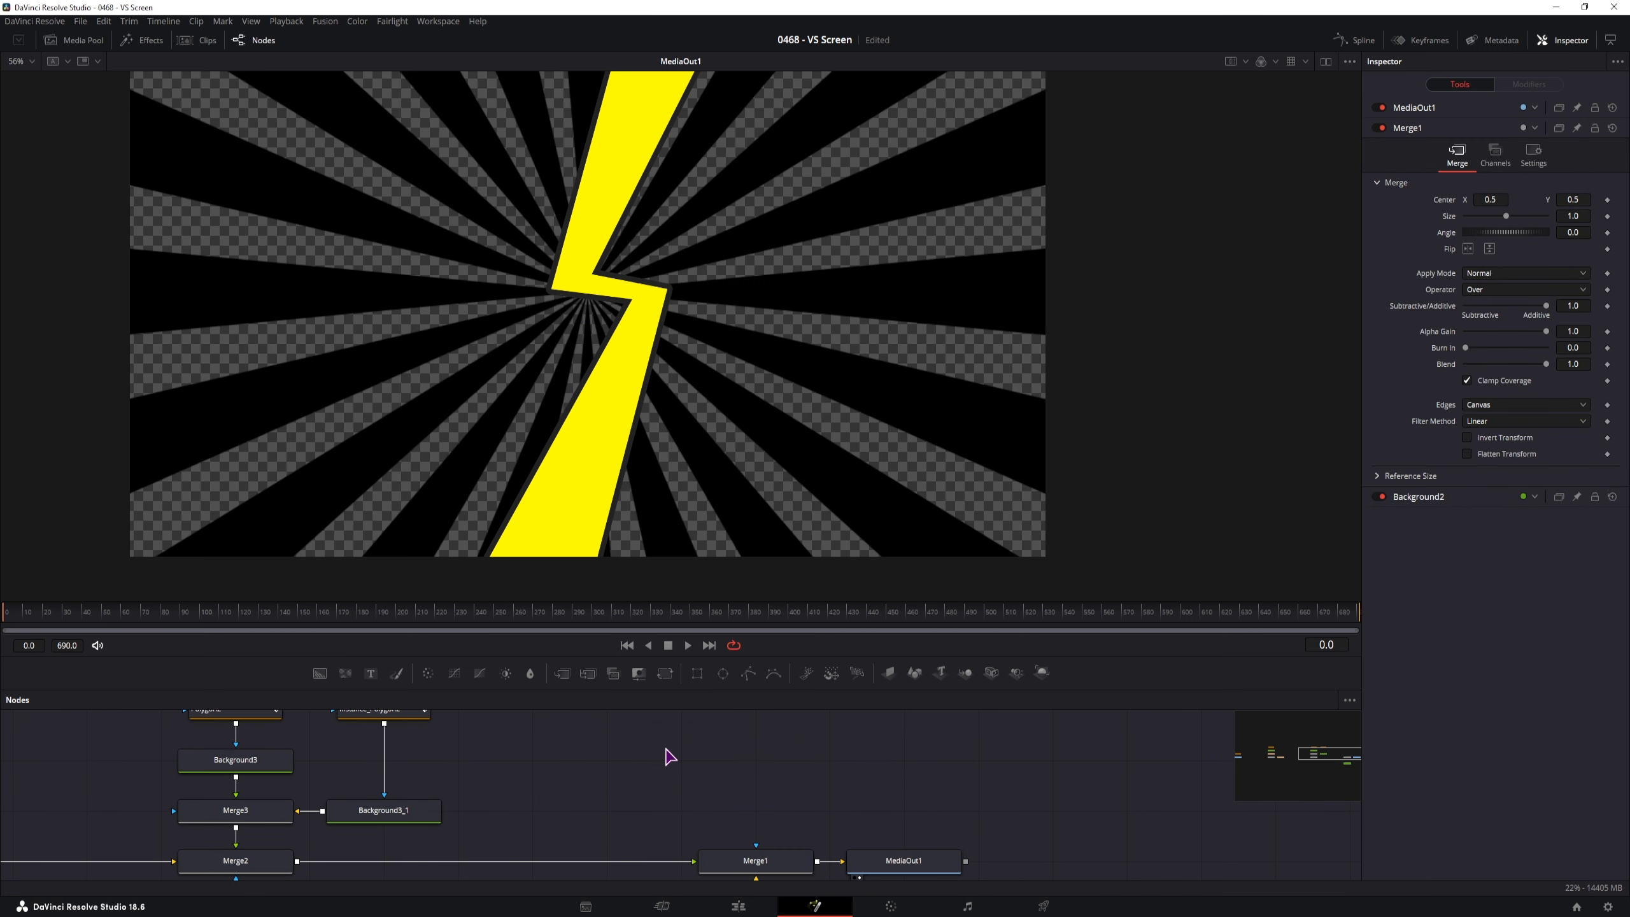
Add a Polygon node from the Effects library's Shape tools to the node graph
click(148, 41)
click(7, 78)
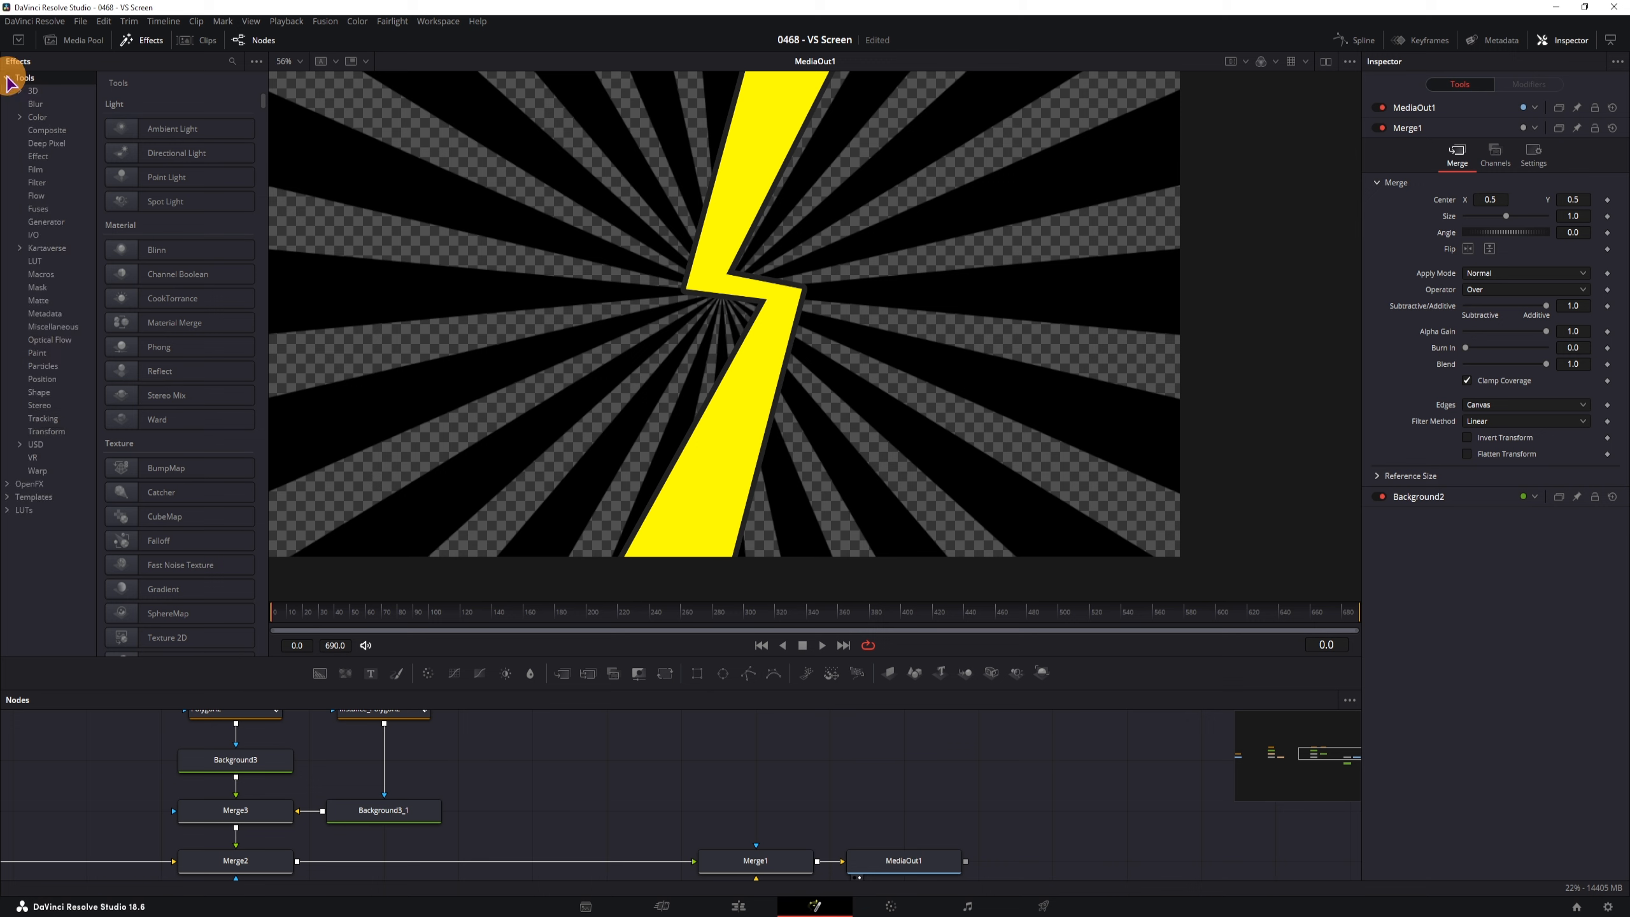
click(38, 392)
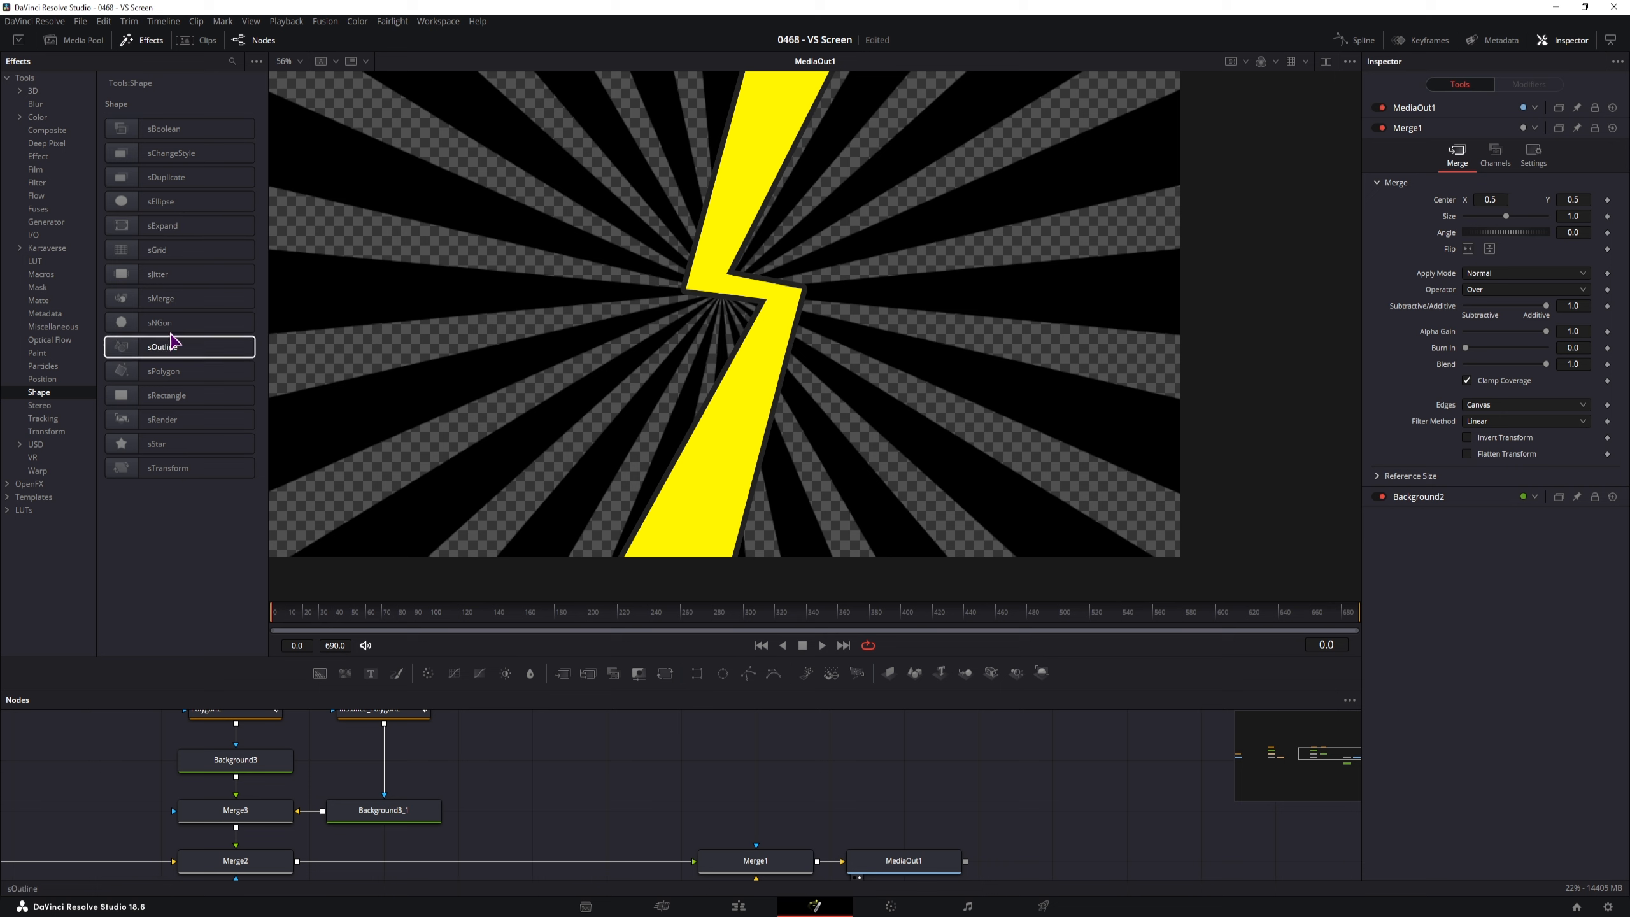
drag(793, 807, 770, 779)
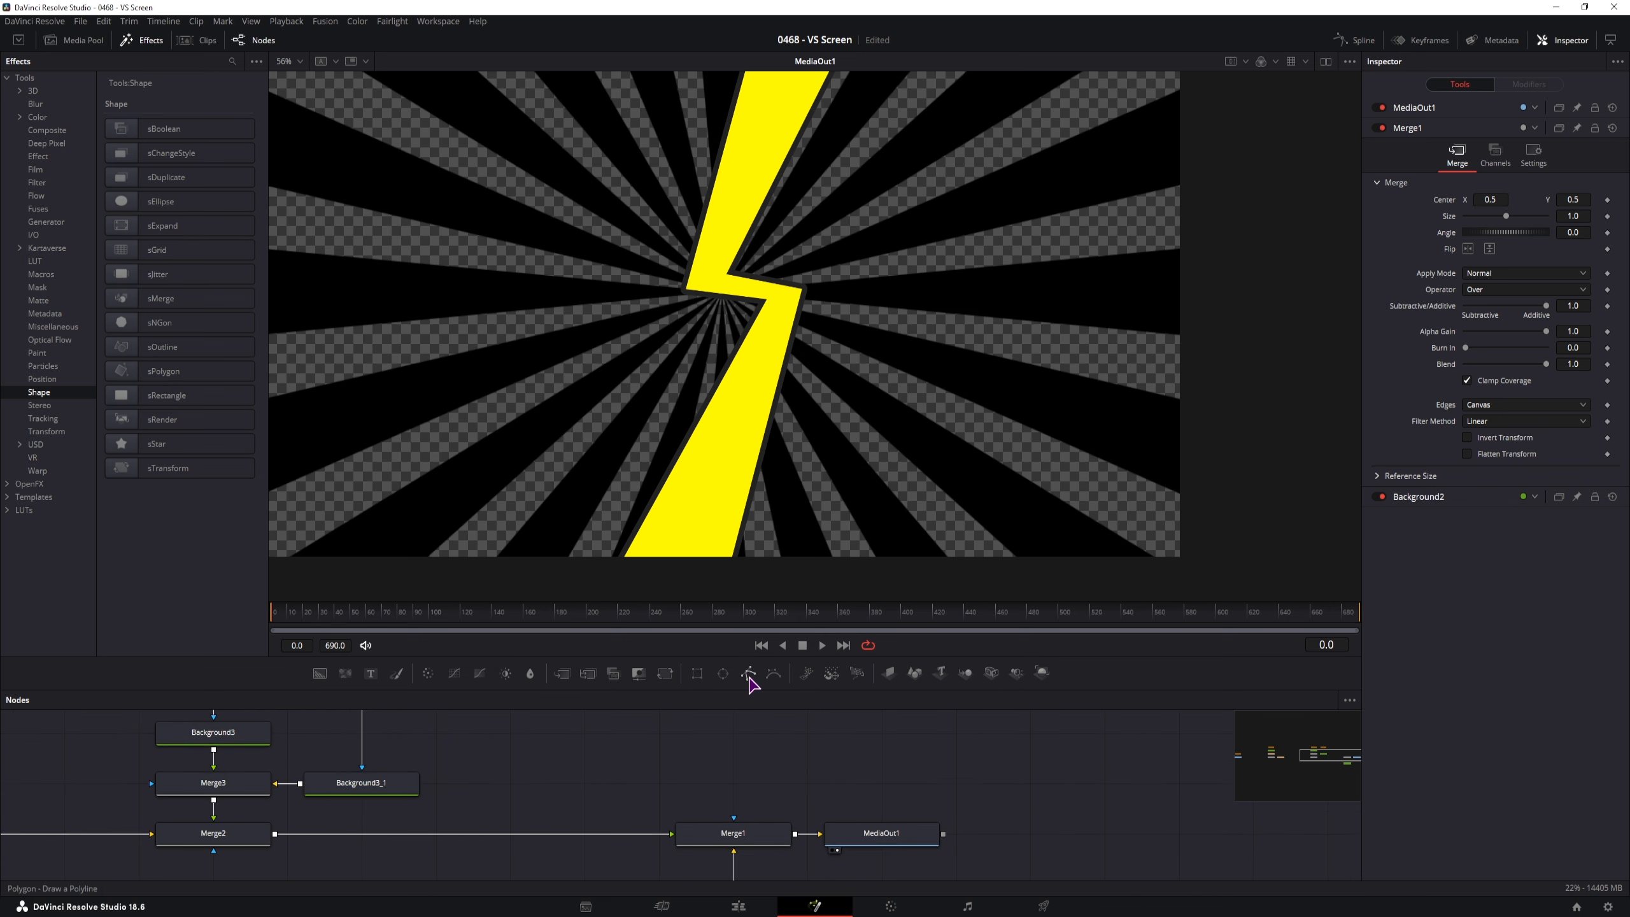
drag(748, 675, 617, 755)
key(ctrl+z)
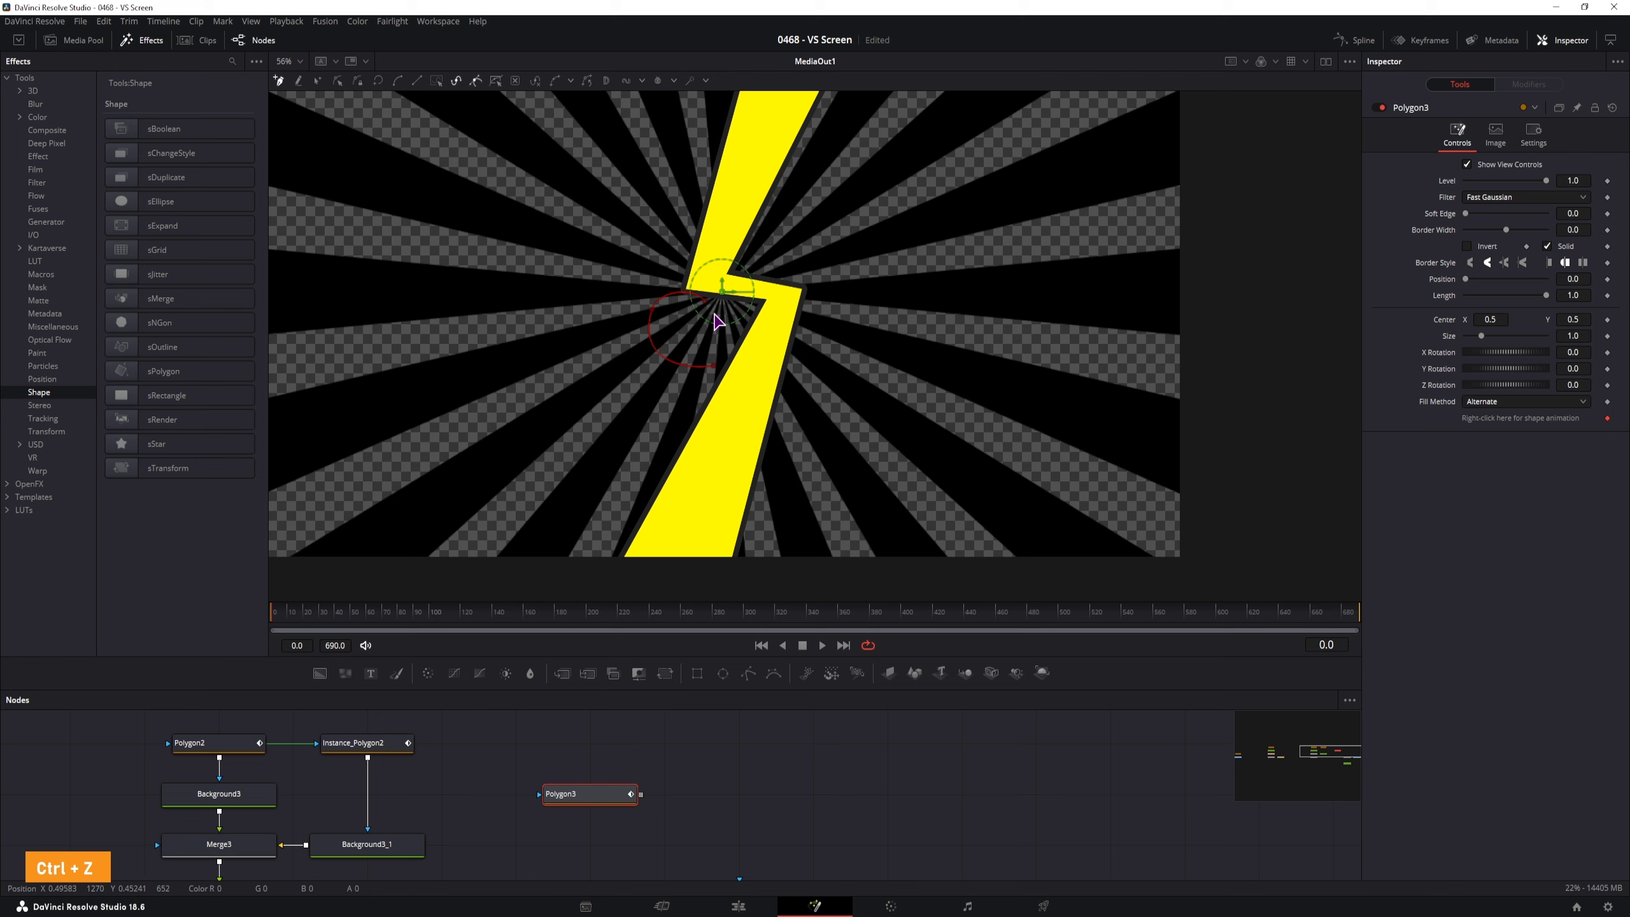
Place the outline's points and curved corners around the middle of the lightning bolt
click(706, 303)
click(721, 321)
drag(723, 309, 717, 317)
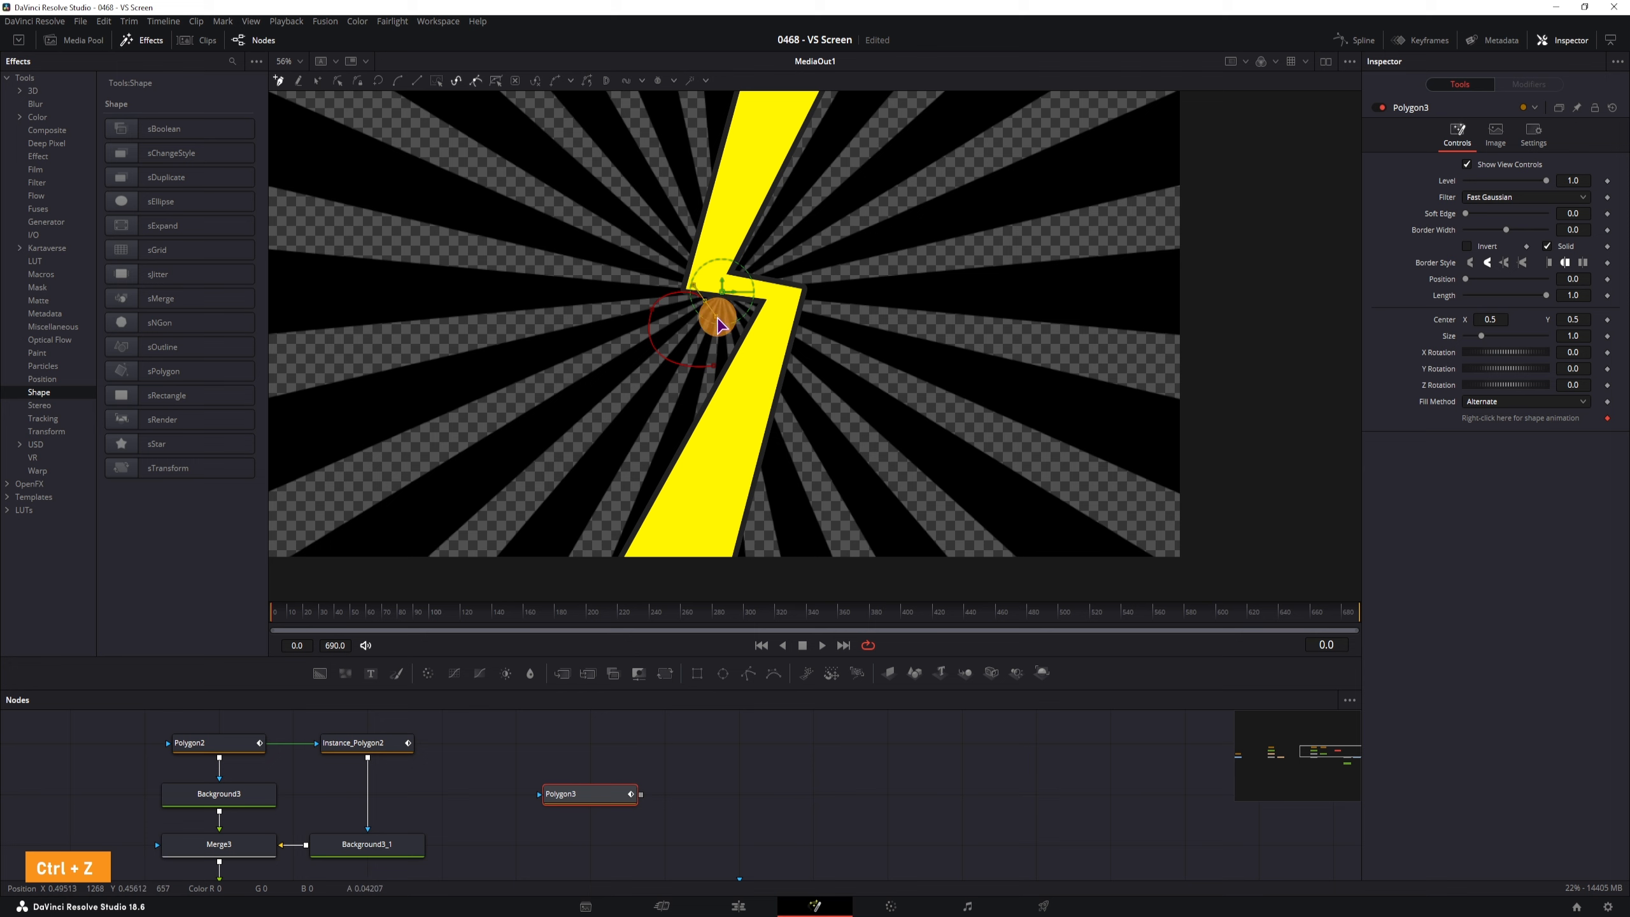
click(717, 264)
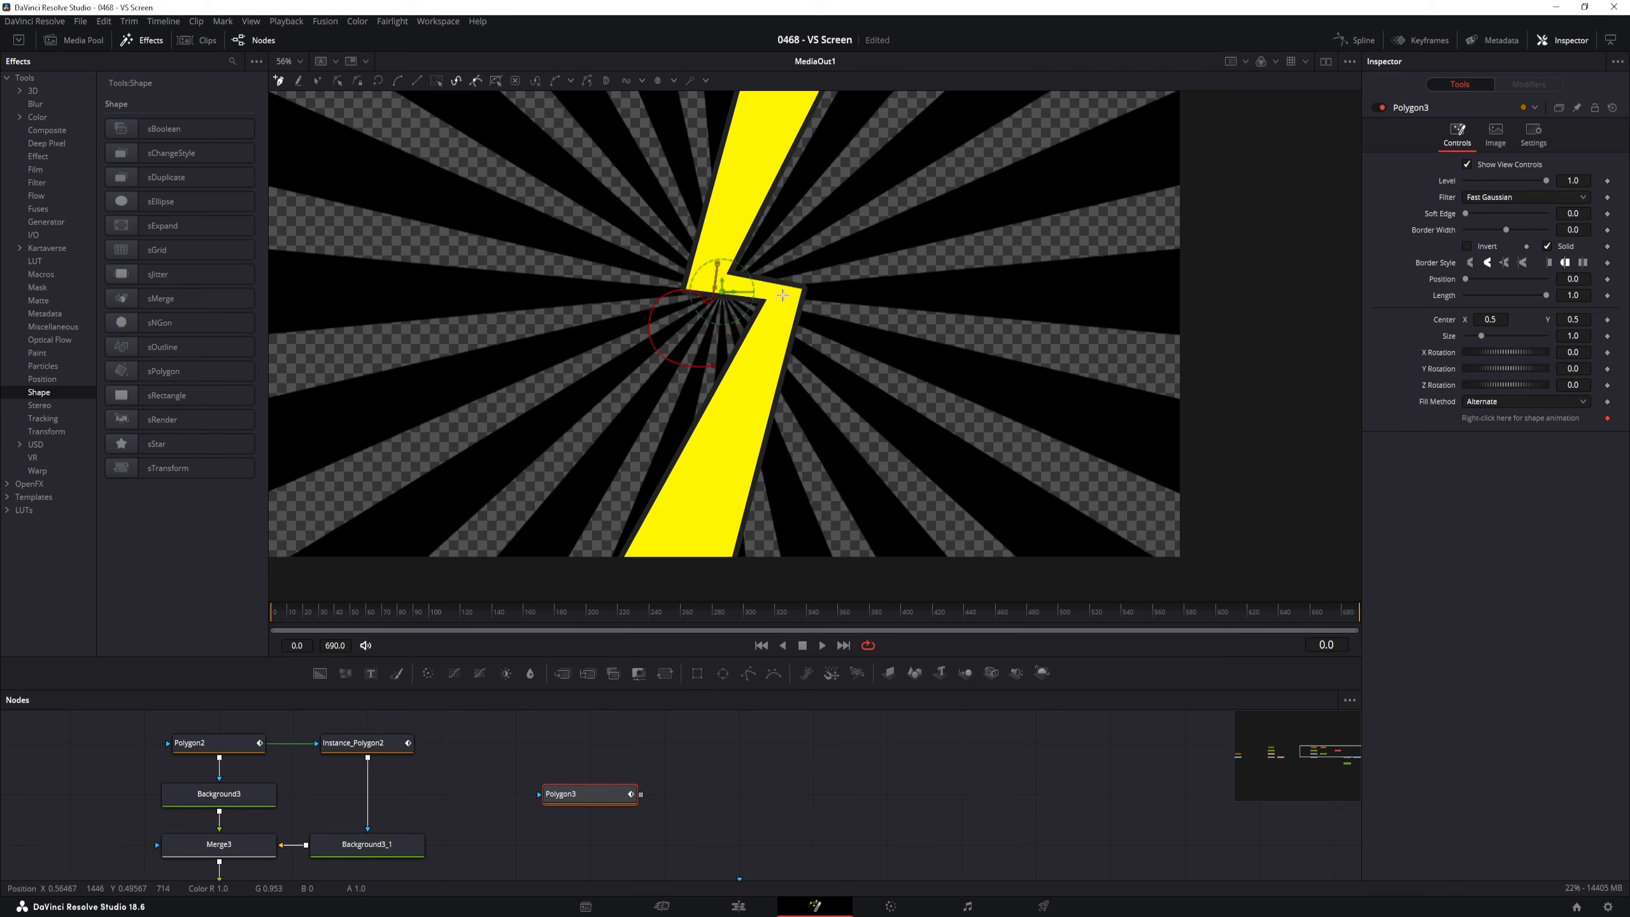
drag(788, 297, 782, 323)
drag(766, 384, 741, 366)
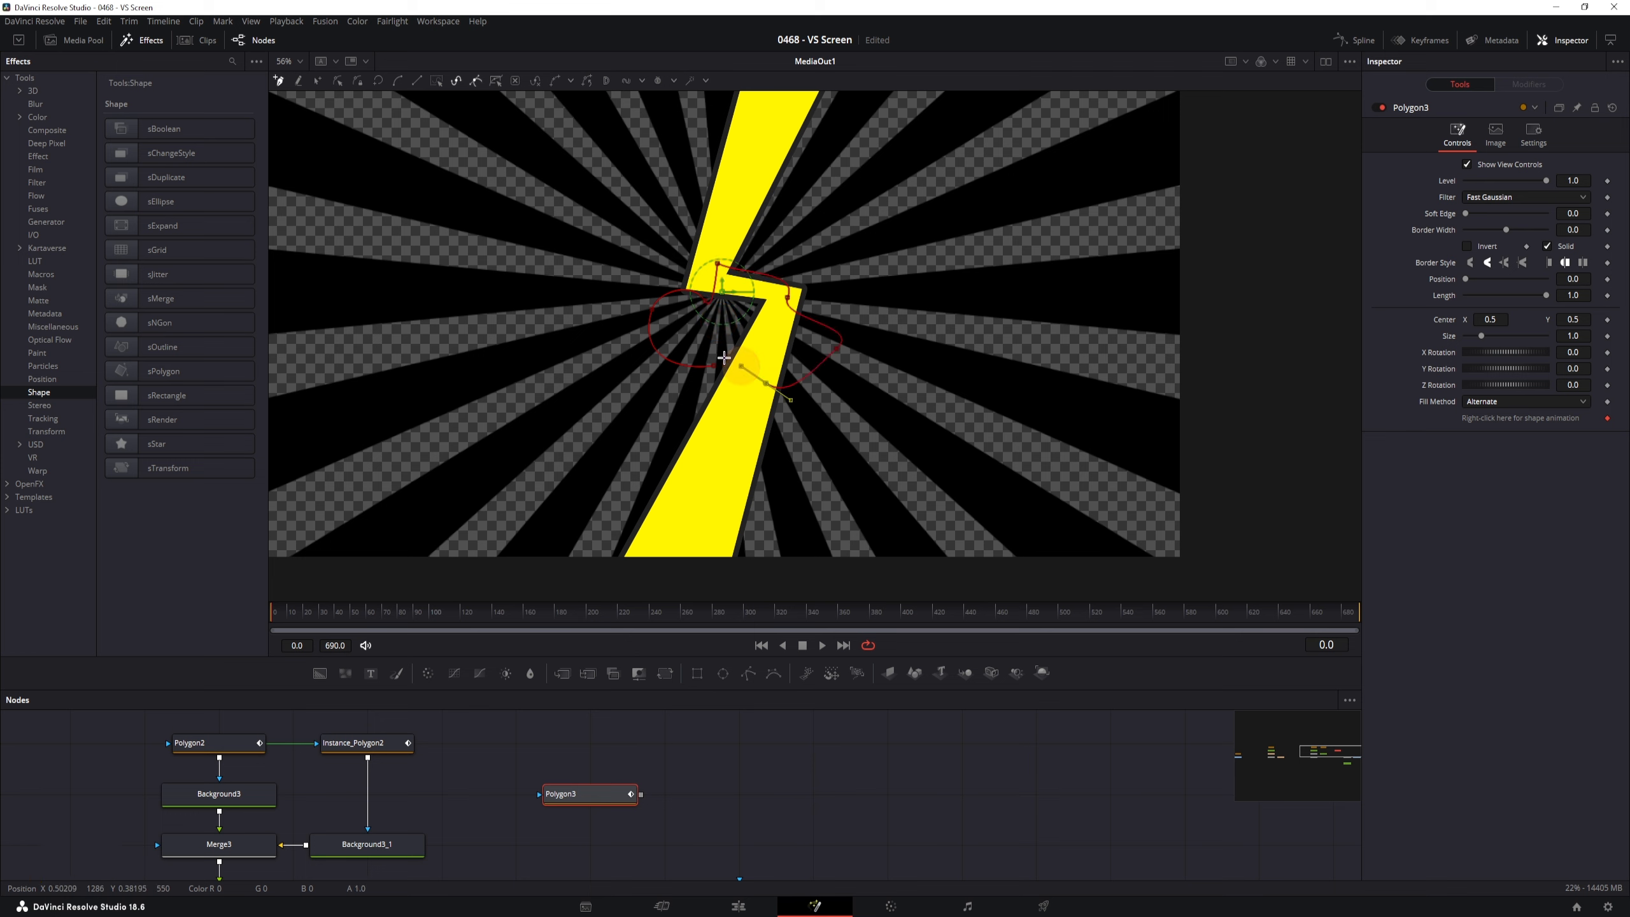
click(714, 367)
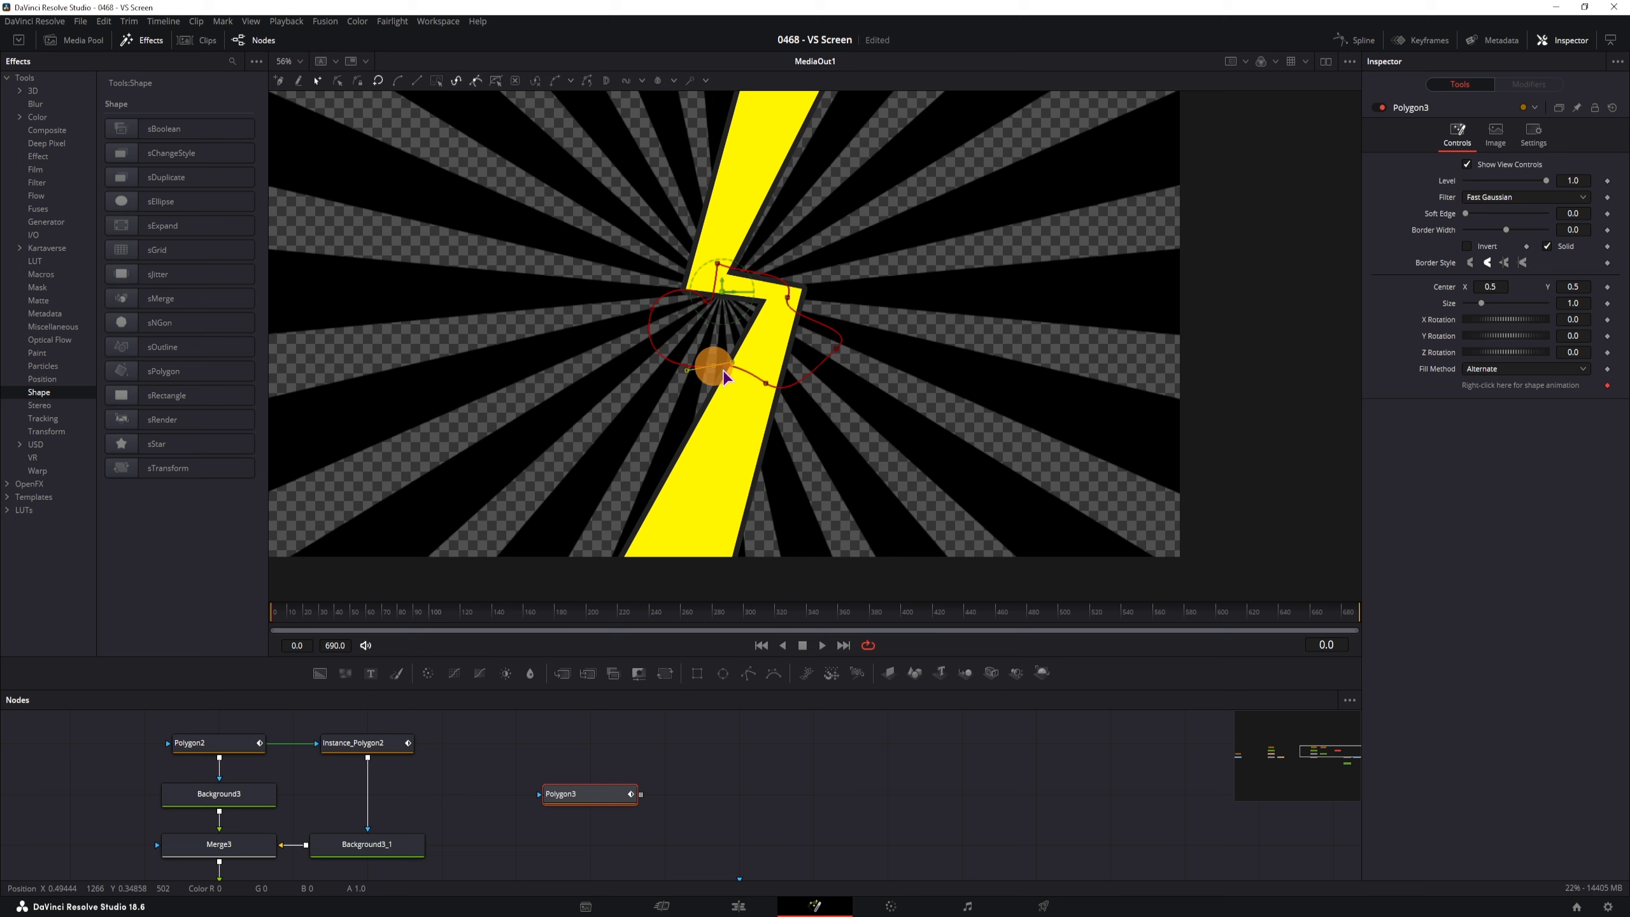
Reshape the outline's curves, bulging the top upward, into a closed cloud shape
click(705, 301)
scroll(720, 307, up, 5)
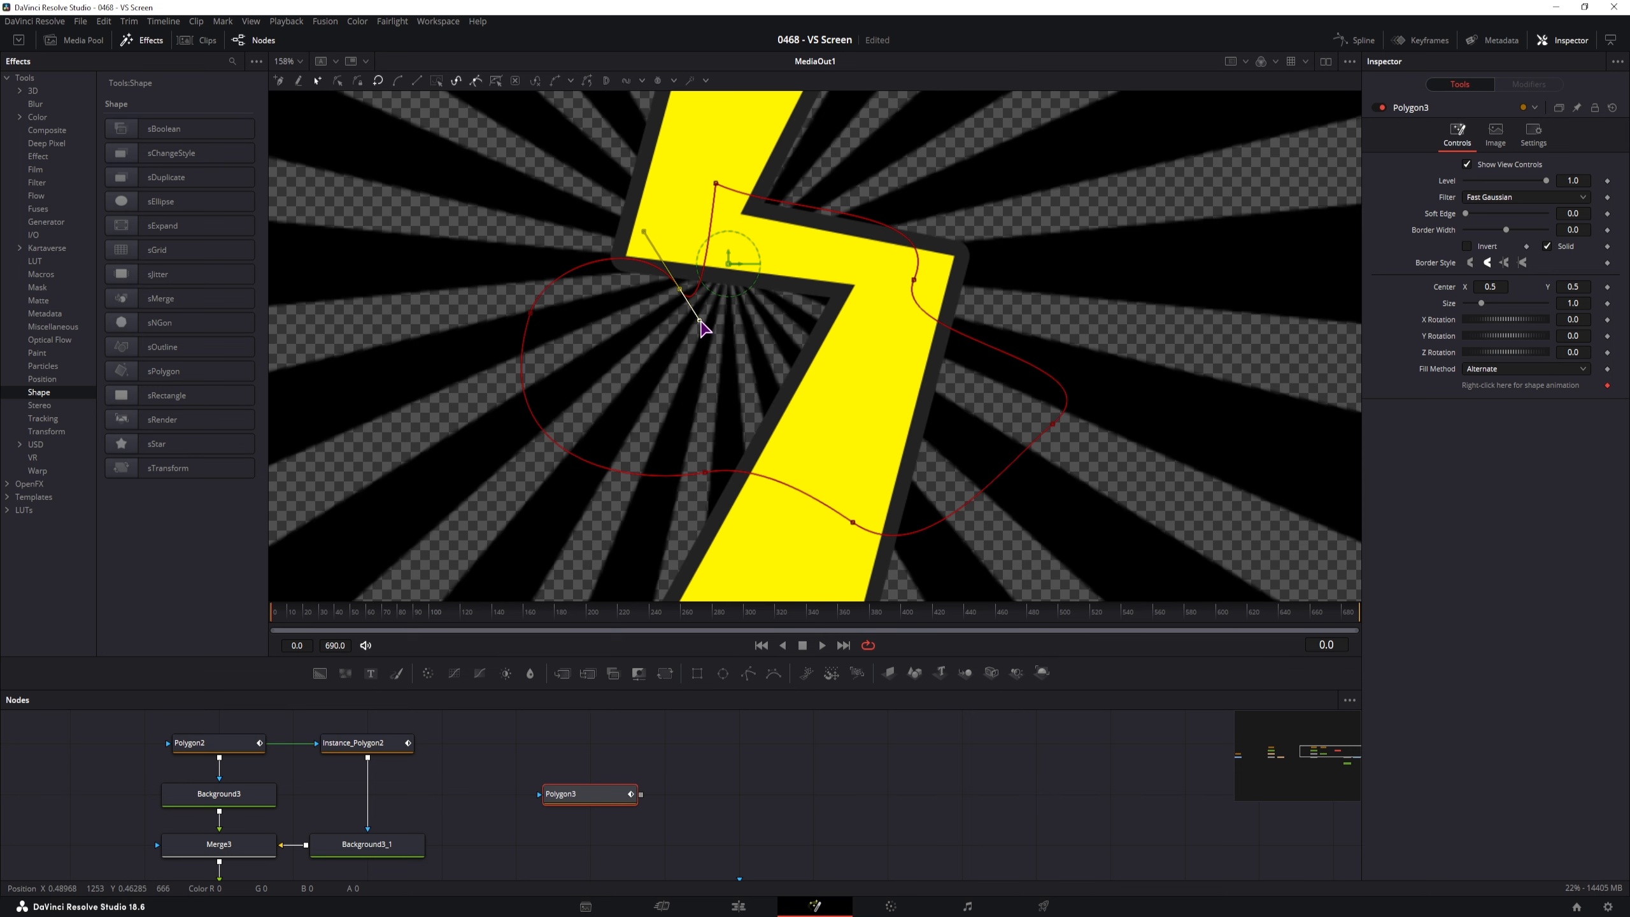
drag(700, 322, 669, 218)
click(715, 183)
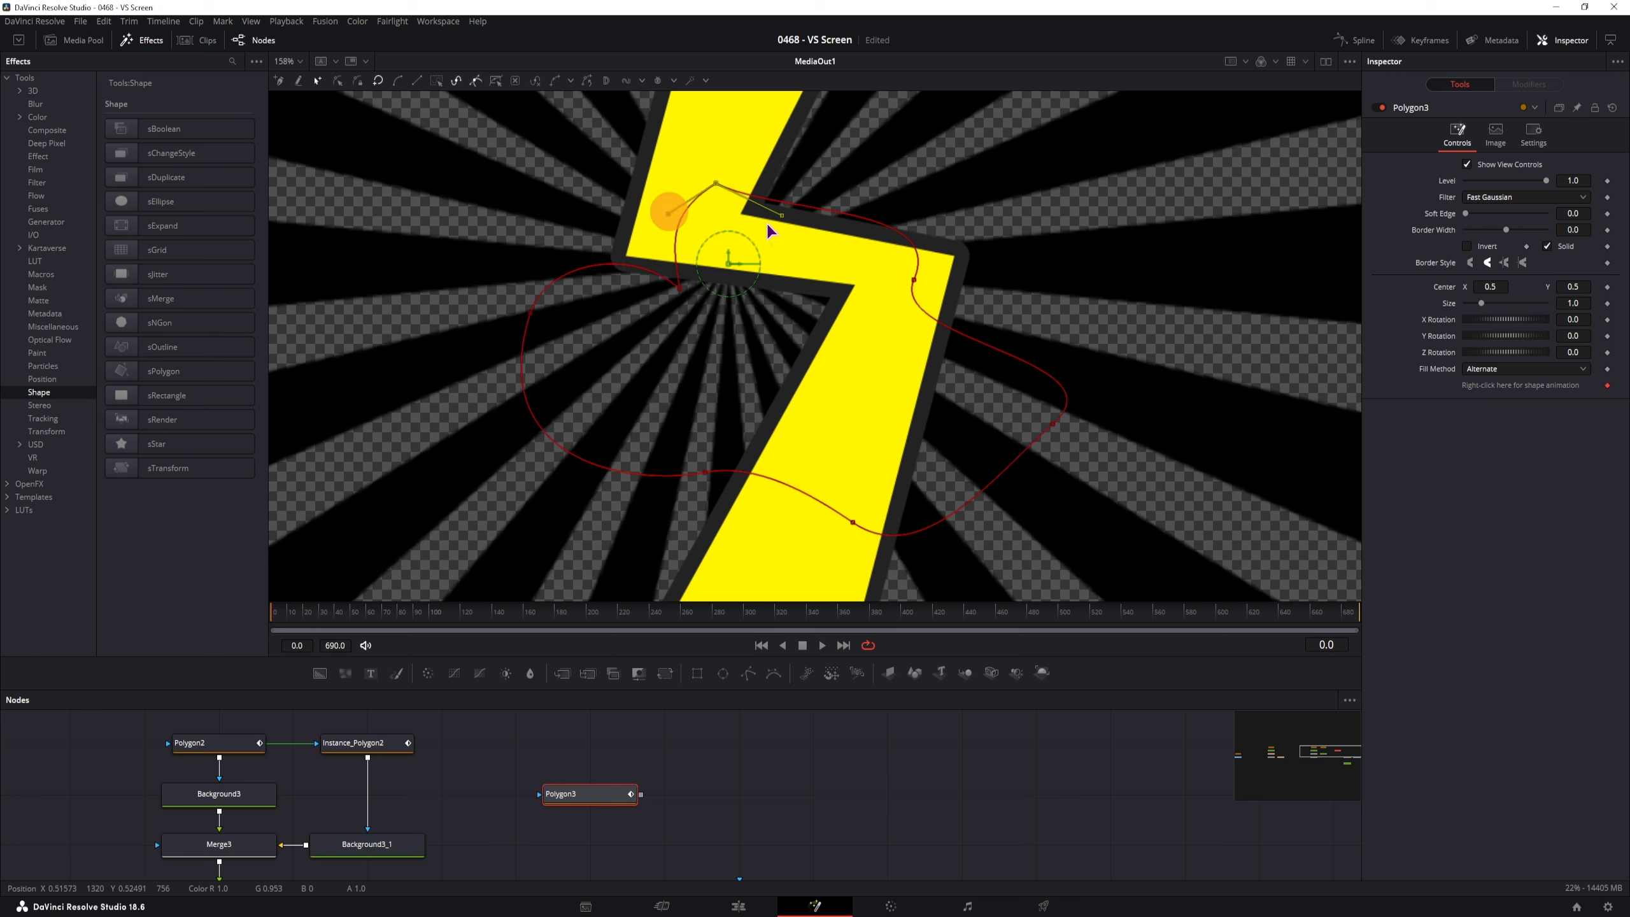
drag(782, 213, 786, 157)
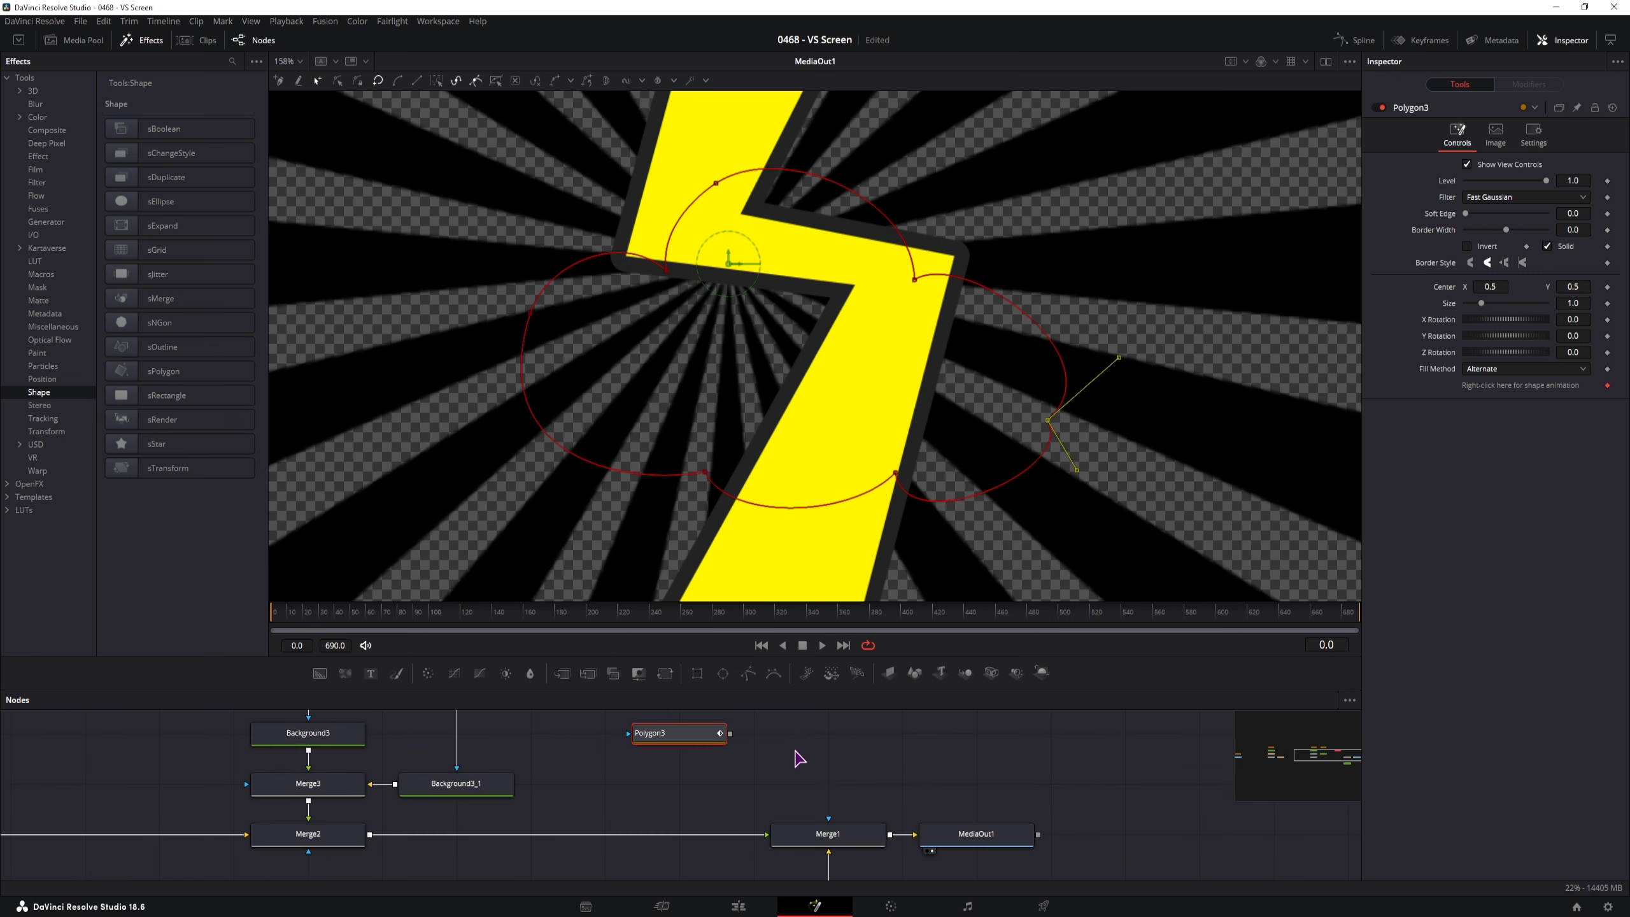
scroll(799, 759, up, 3)
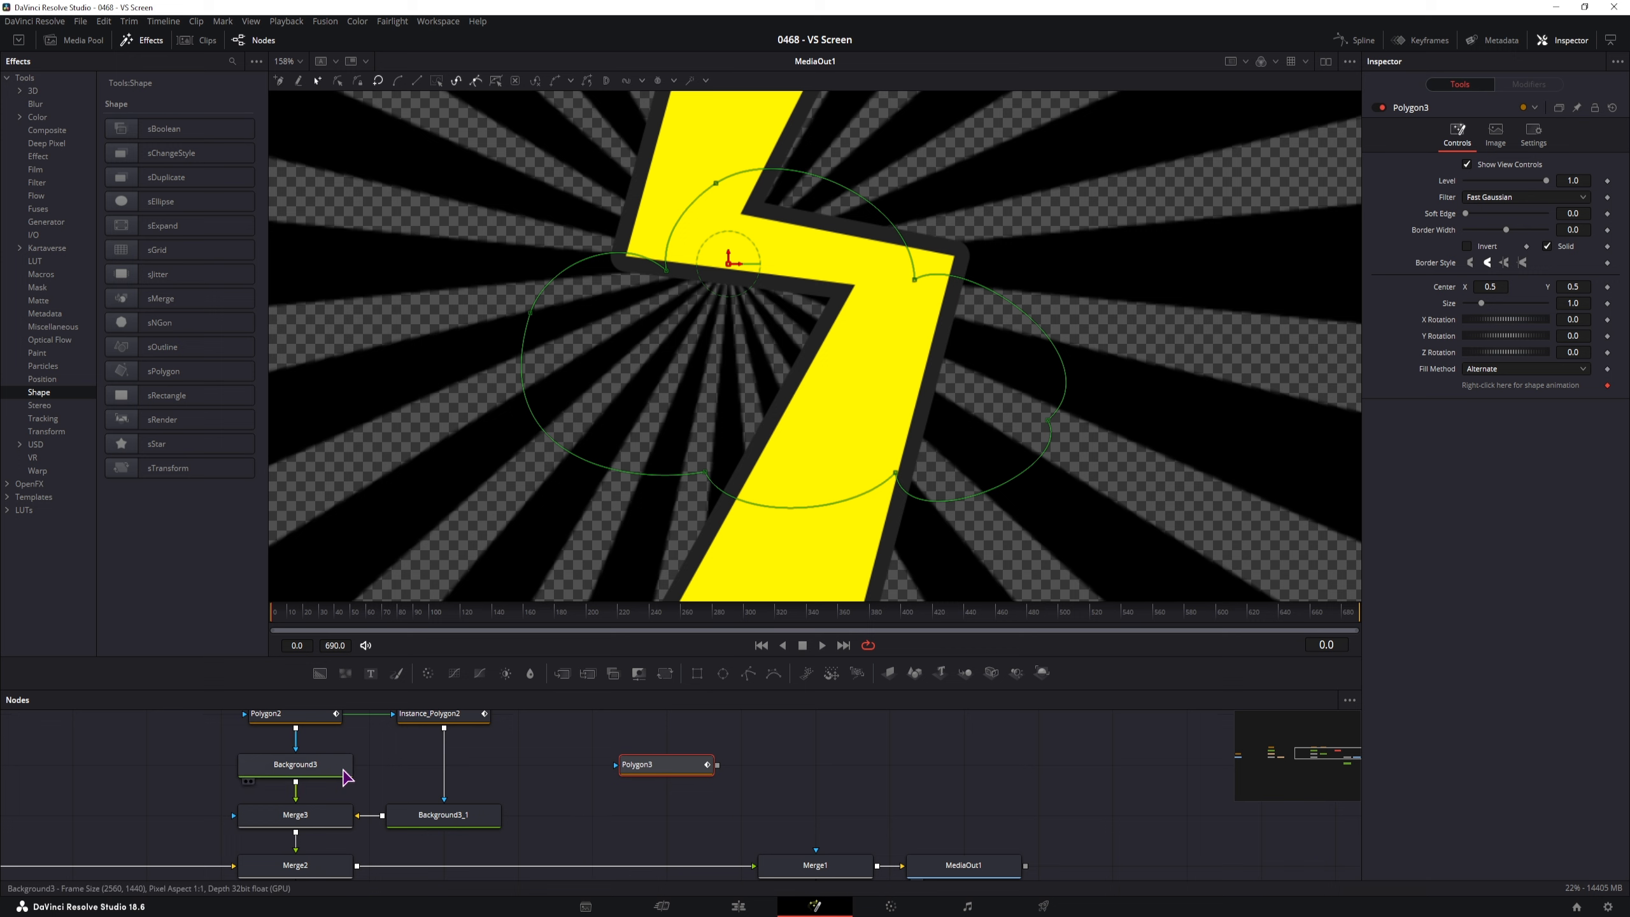
Paste a copy of Background3 as Background3_2, masked by Polygon3 and coloured white
drag(565, 801, 398, 796)
click(168, 763)
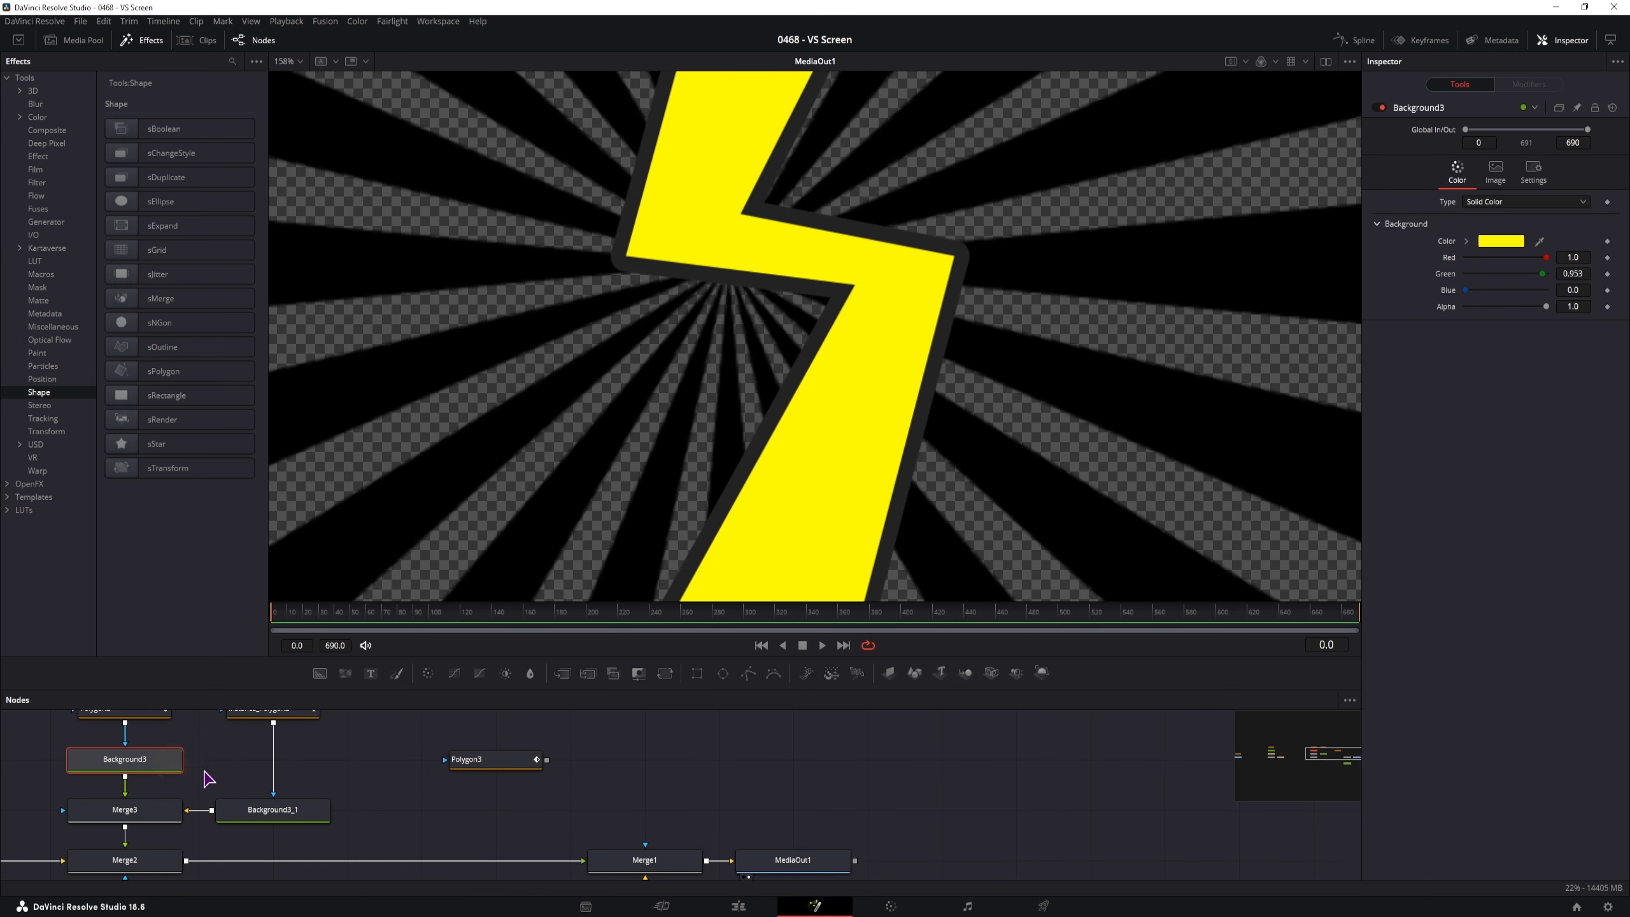
key(ctrl+c)
click(463, 811)
key(ctrl+v)
drag(546, 760, 513, 813)
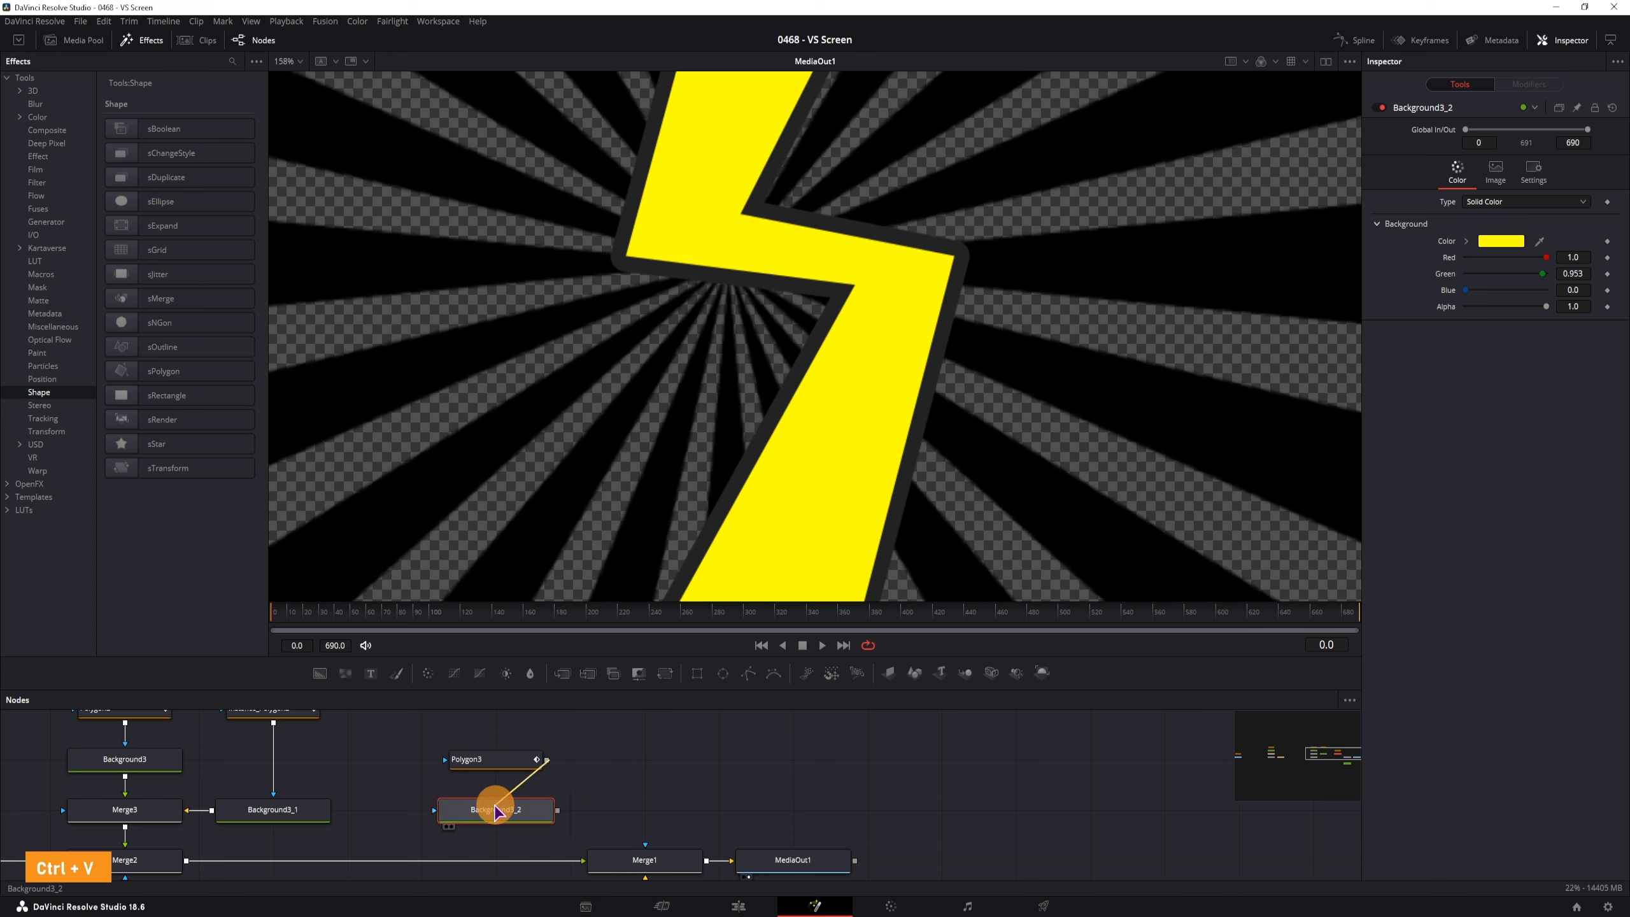
drag(1466, 289, 1595, 301)
Move Background3_2 and Polygon3 to the left, discarding a stray Background3_1 copy
click(314, 818)
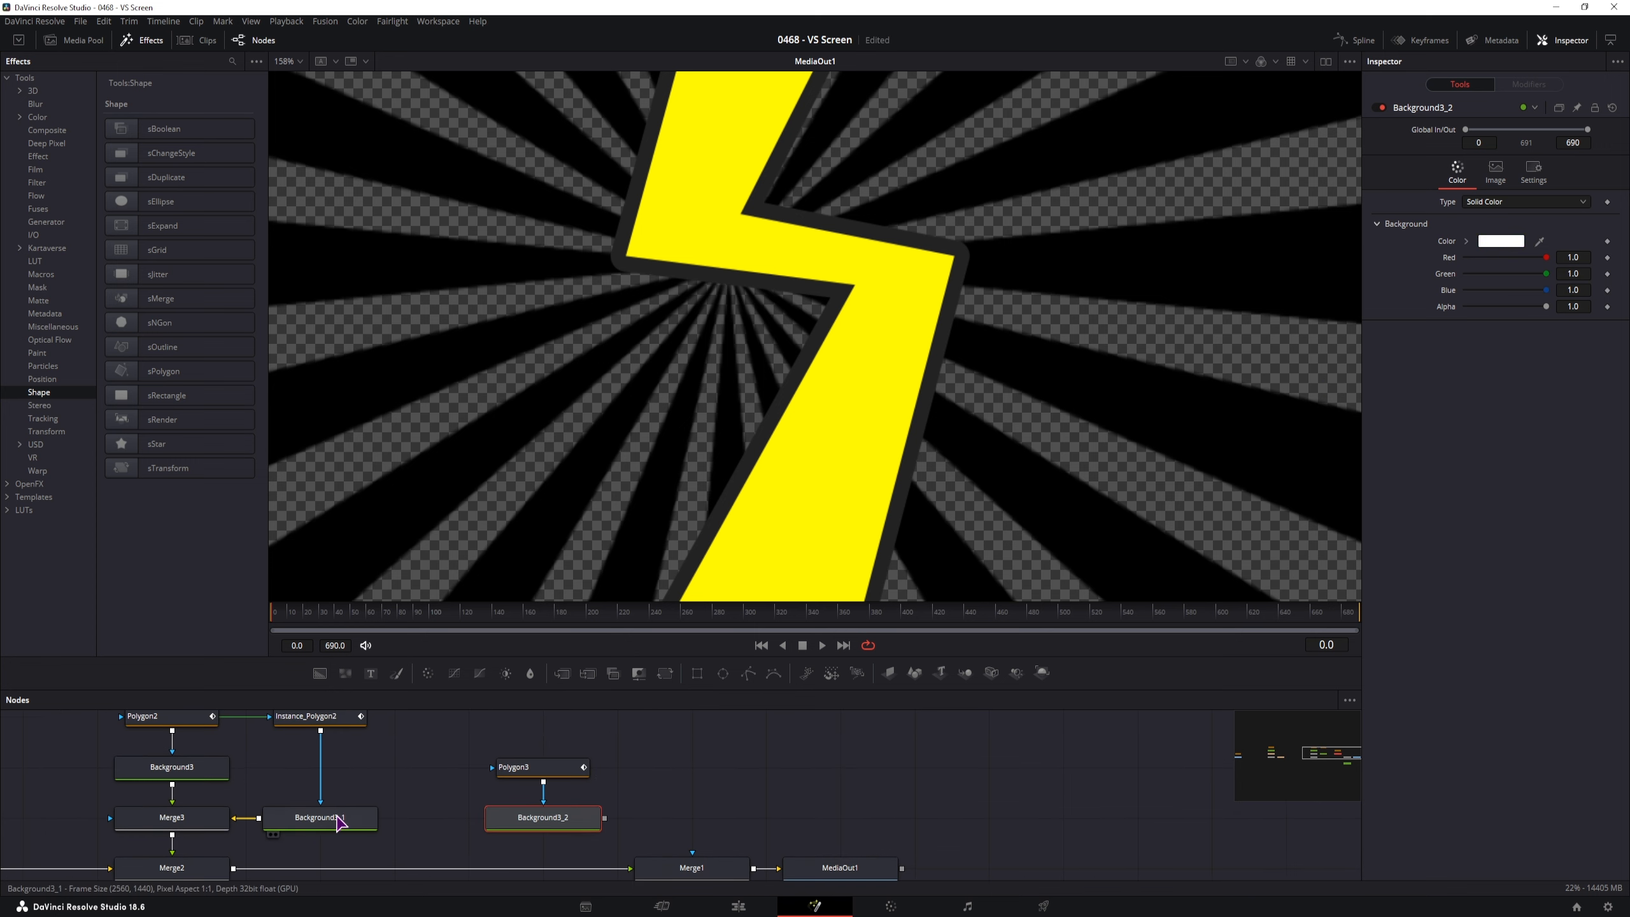
key(ctrl+c)
click(665, 819)
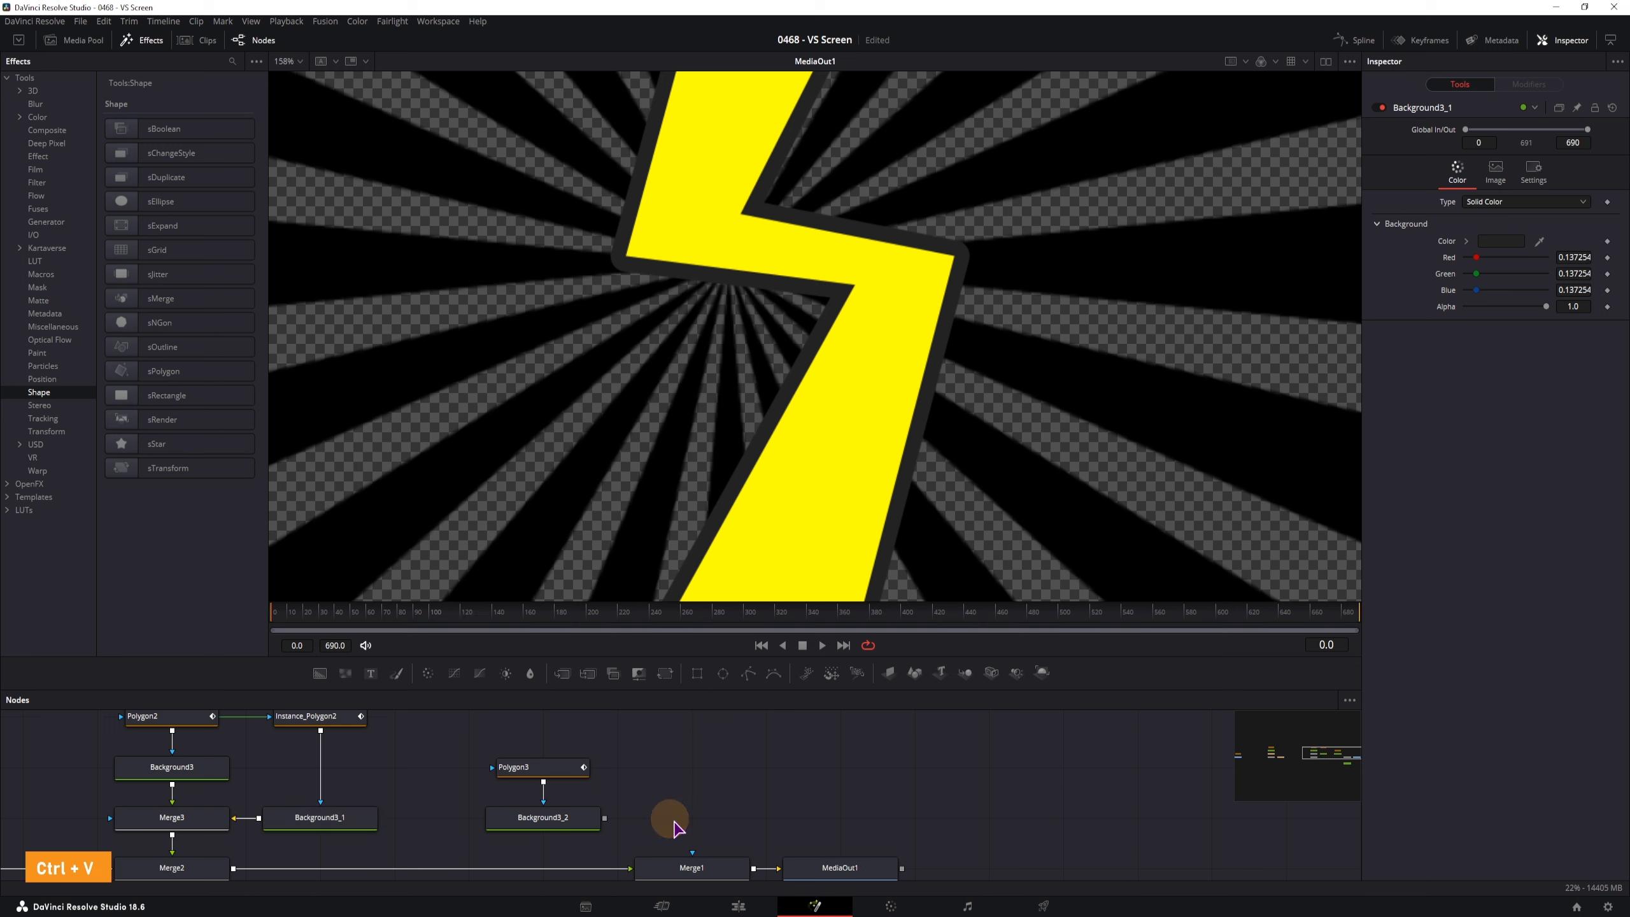
key(ctrl+v)
key(Delete)
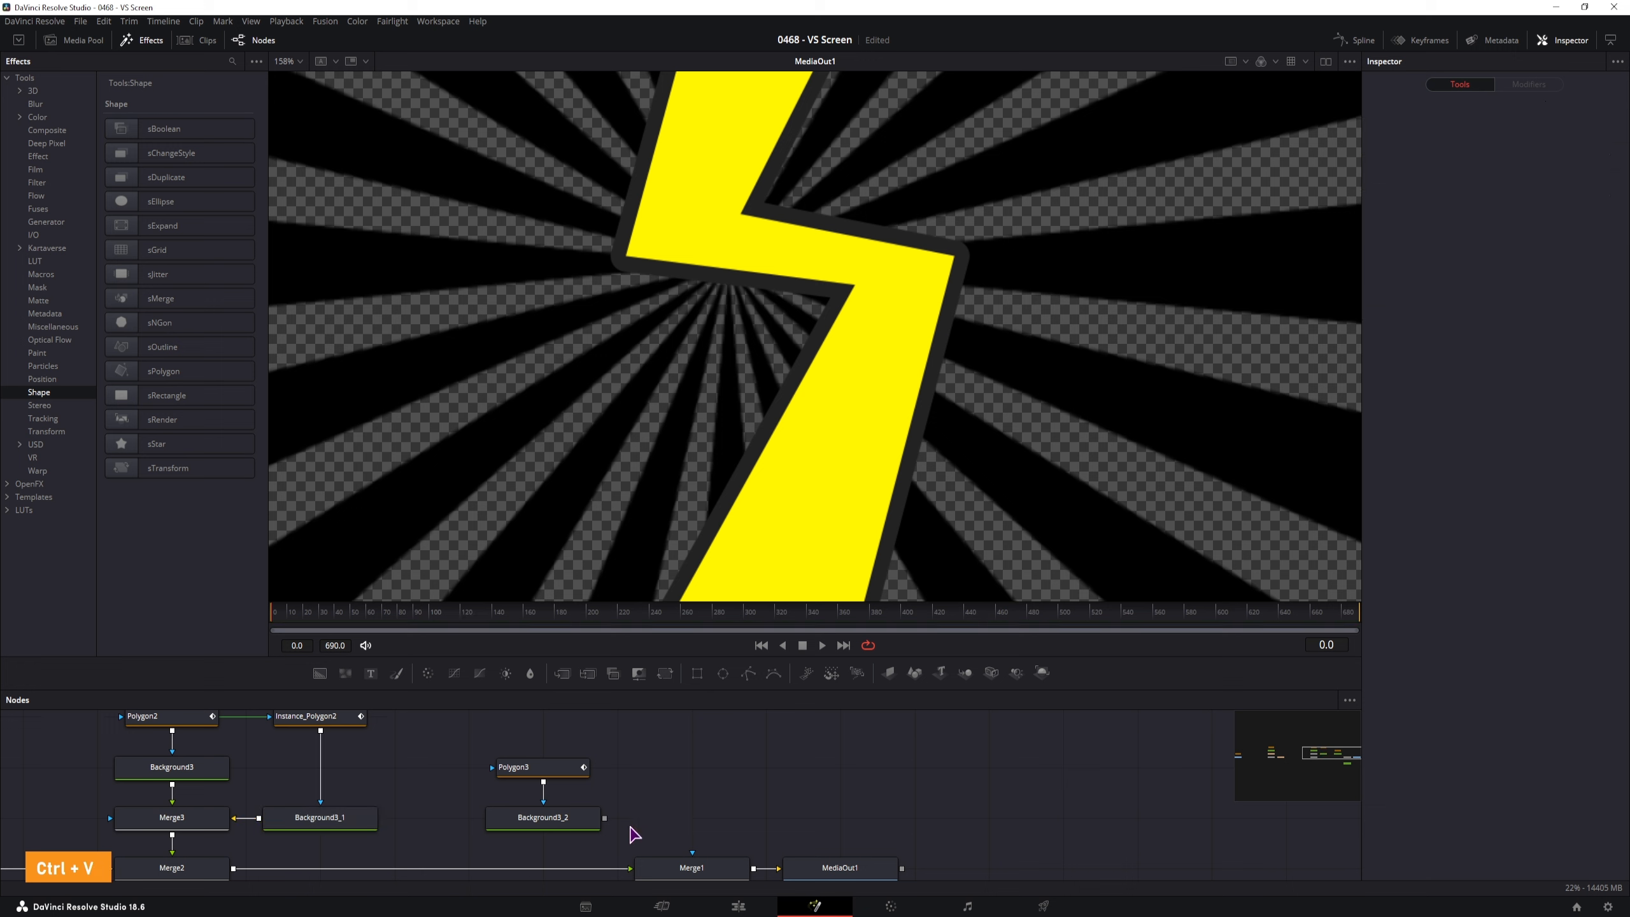
drag(636, 835, 533, 754)
drag(573, 823, 498, 823)
Paste a linked instance of the dark grey Background3_1 beside the cloud nodes and compare colours
click(337, 822)
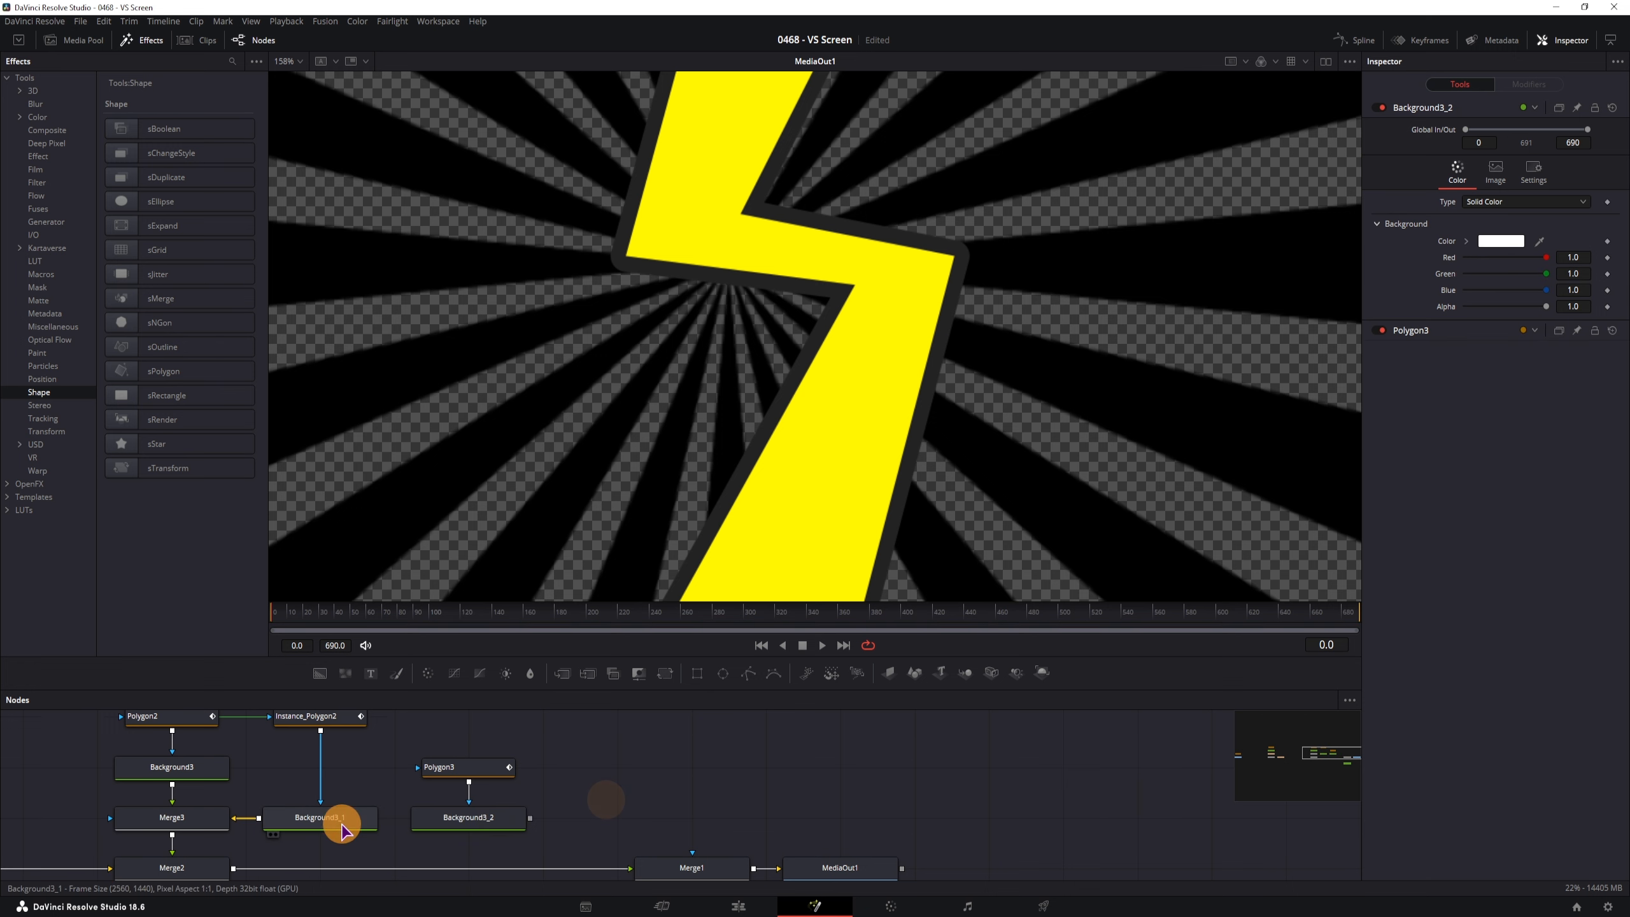
key(ctrl+c)
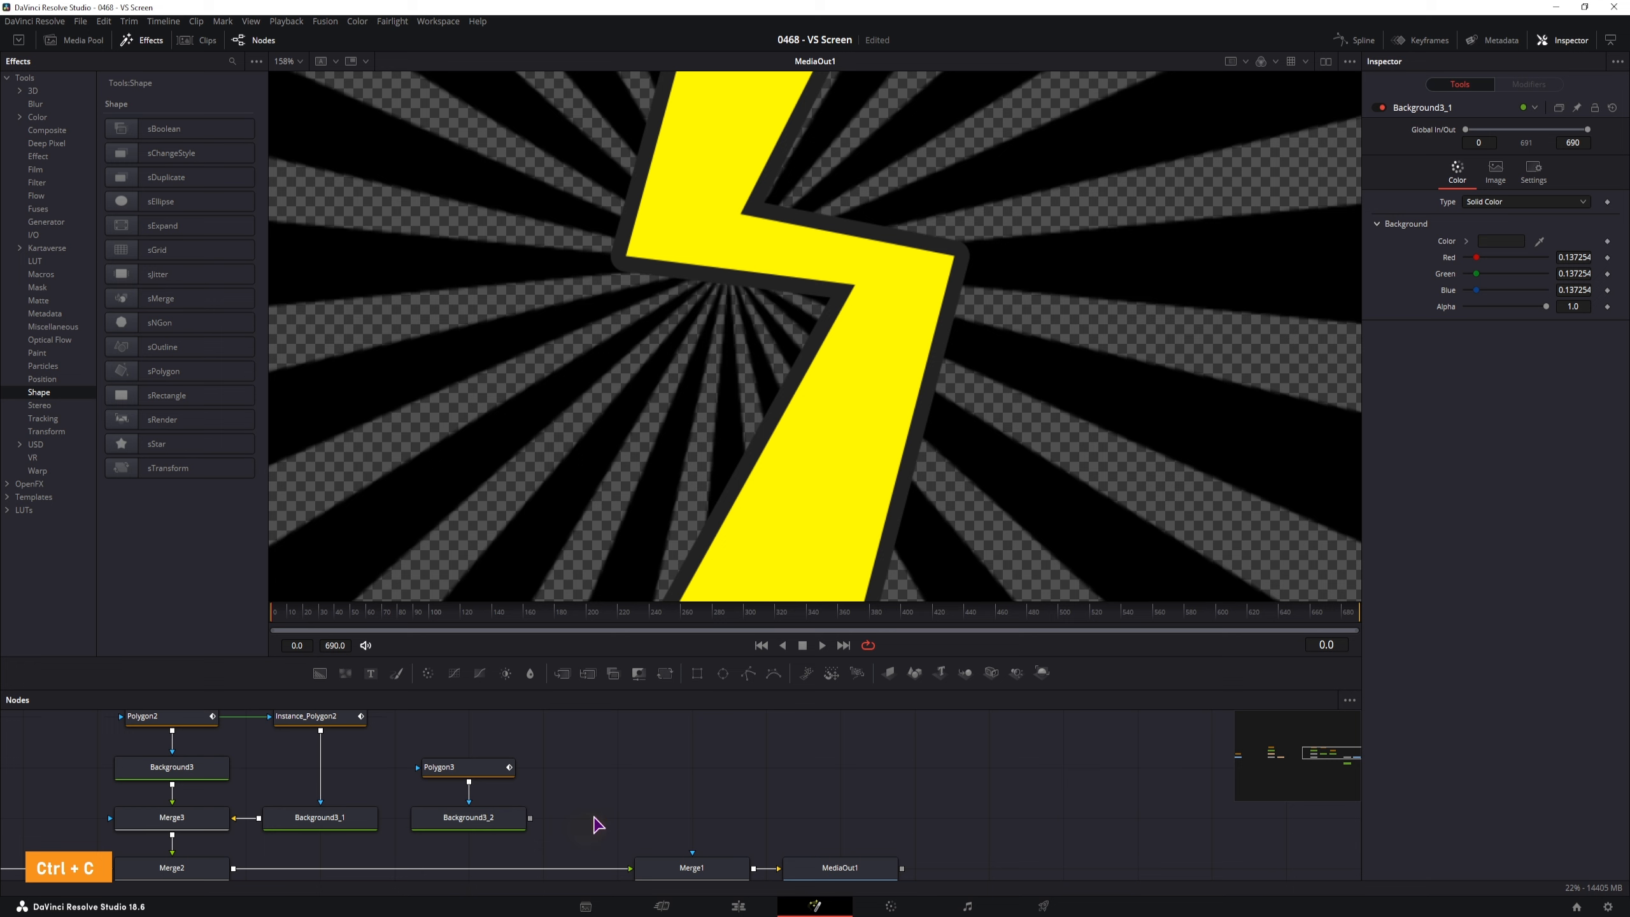
key(ctrl+shift+v)
drag(586, 812, 626, 819)
drag(475, 819, 475, 769)
click(353, 828)
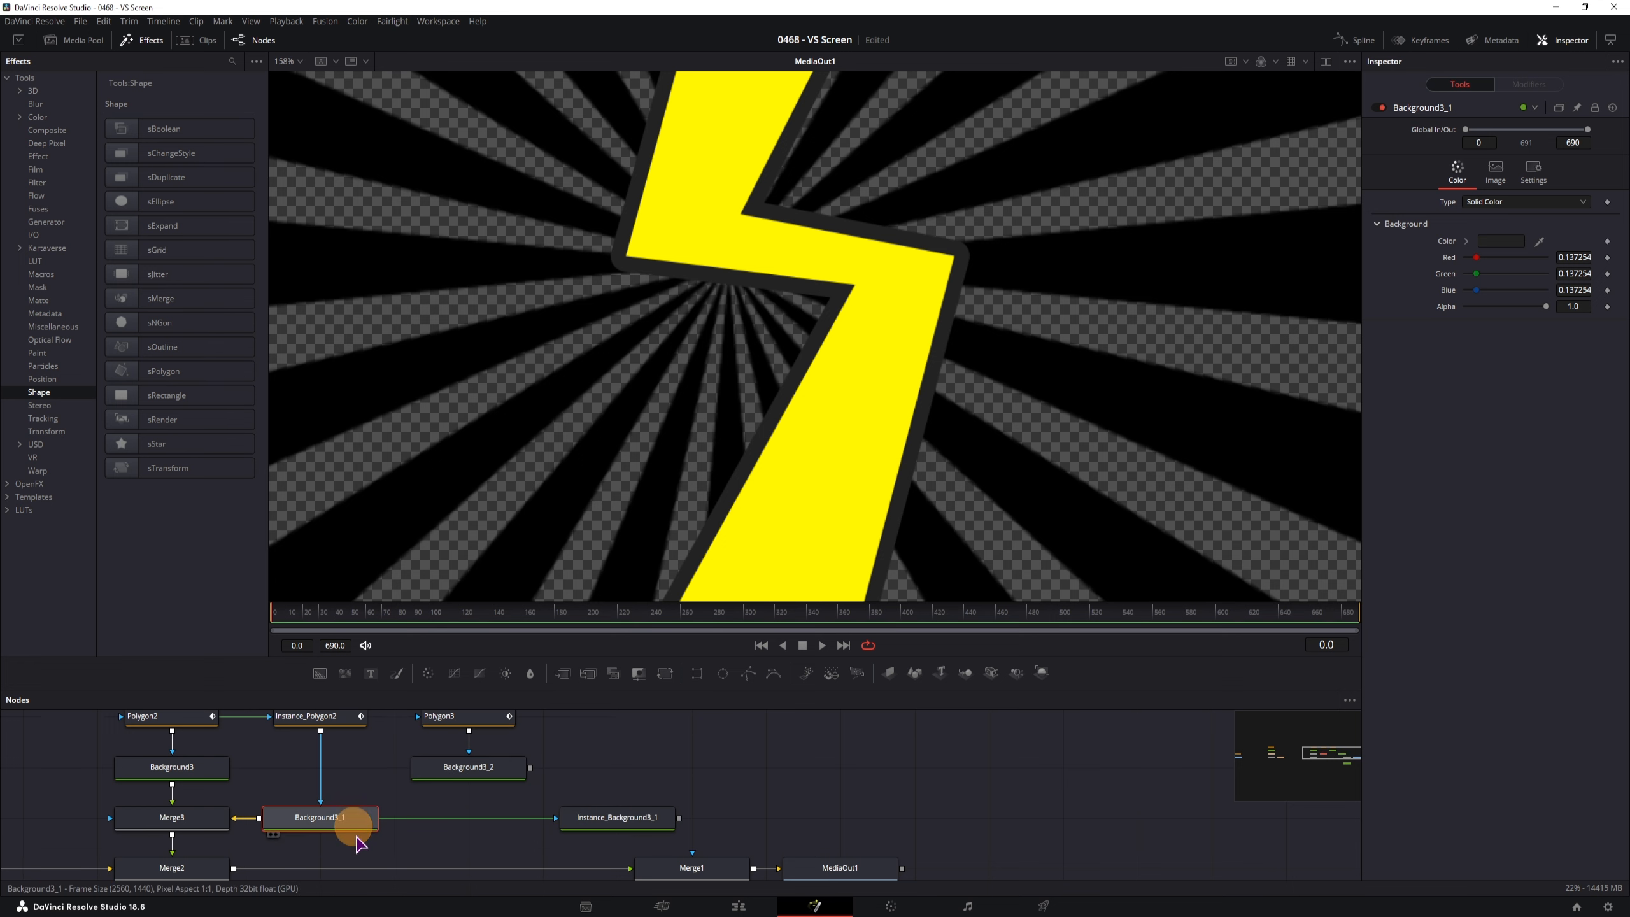
click(649, 828)
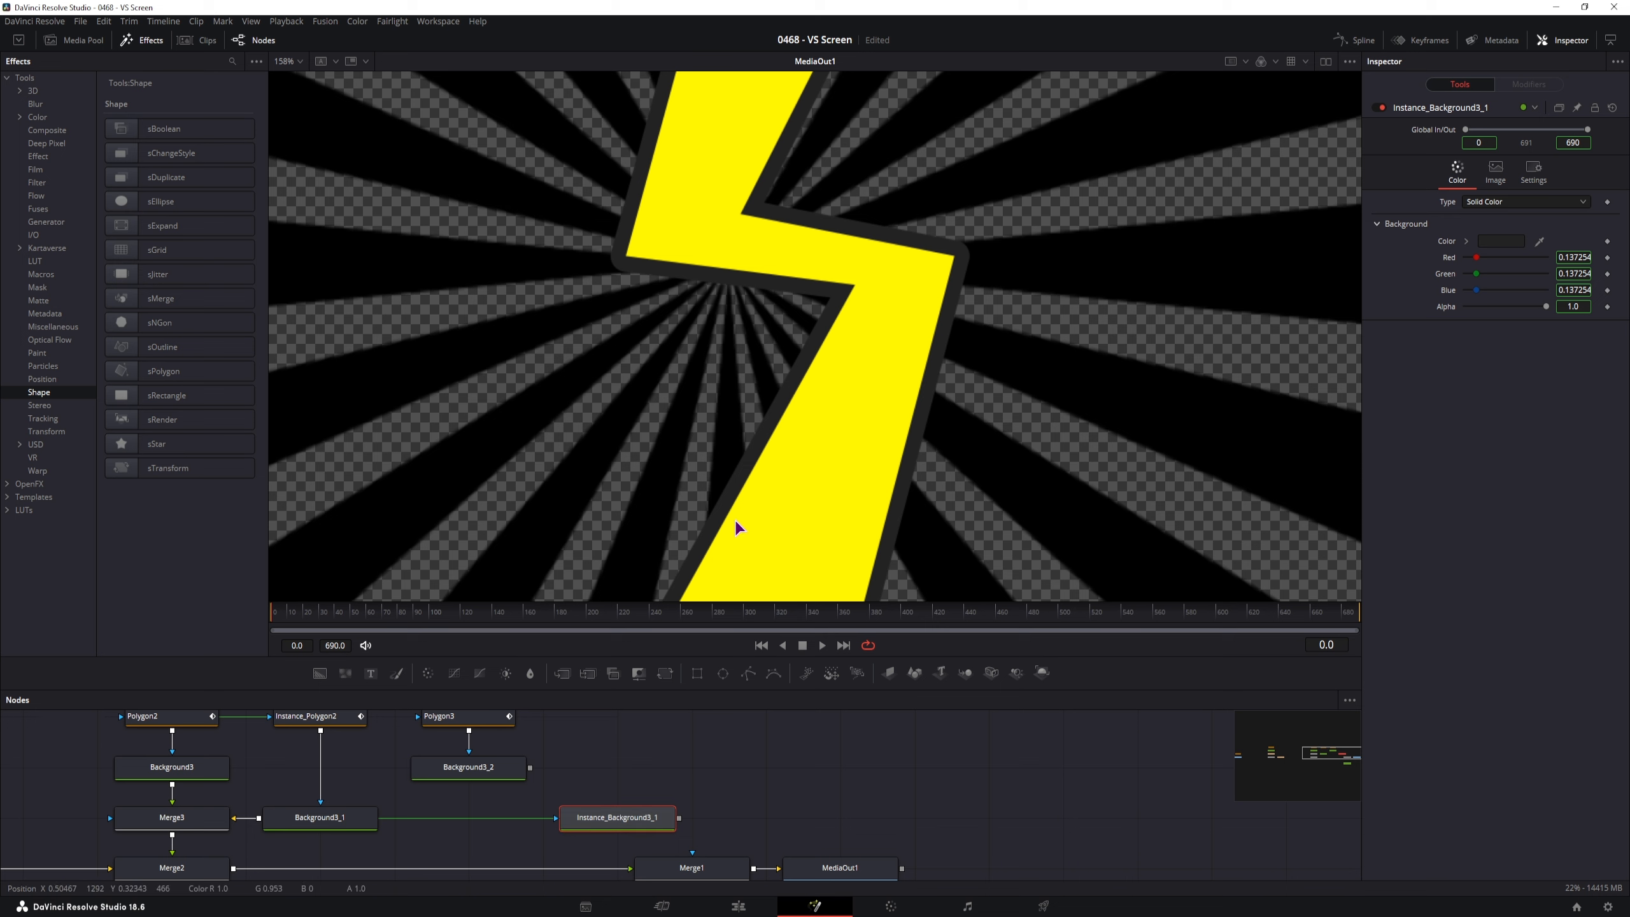
click(459, 717)
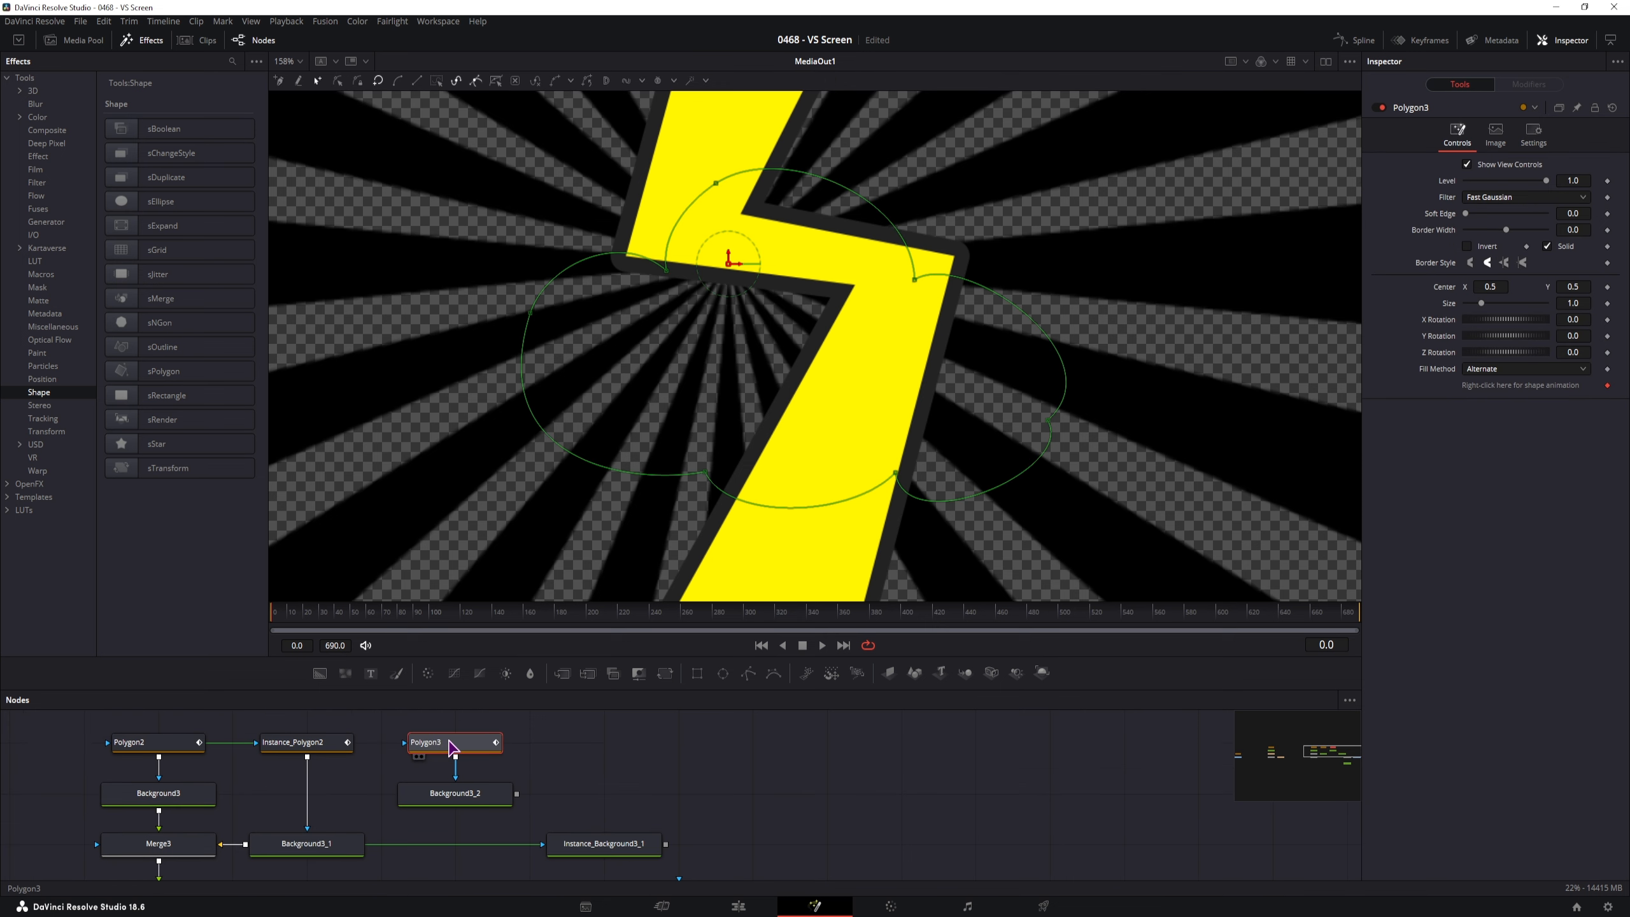
Paste an Instance_Polygon3, deinstance its Border Width and Solid settings, and set border width 0.0049
key(ctrl+c)
click(573, 747)
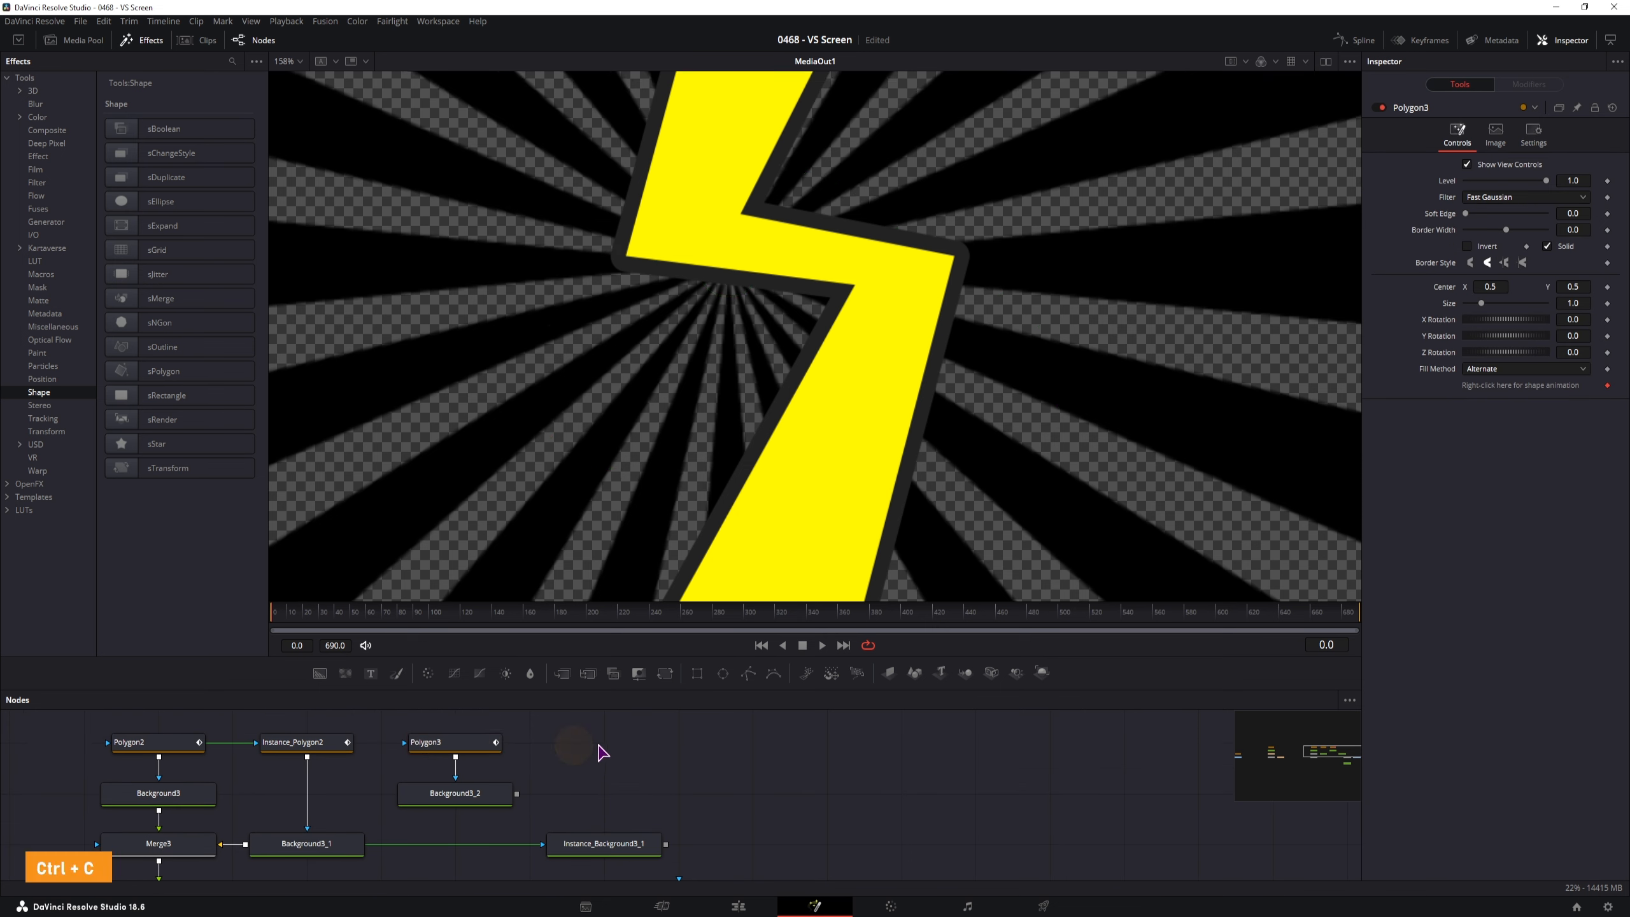
key(ctrl+shift+v)
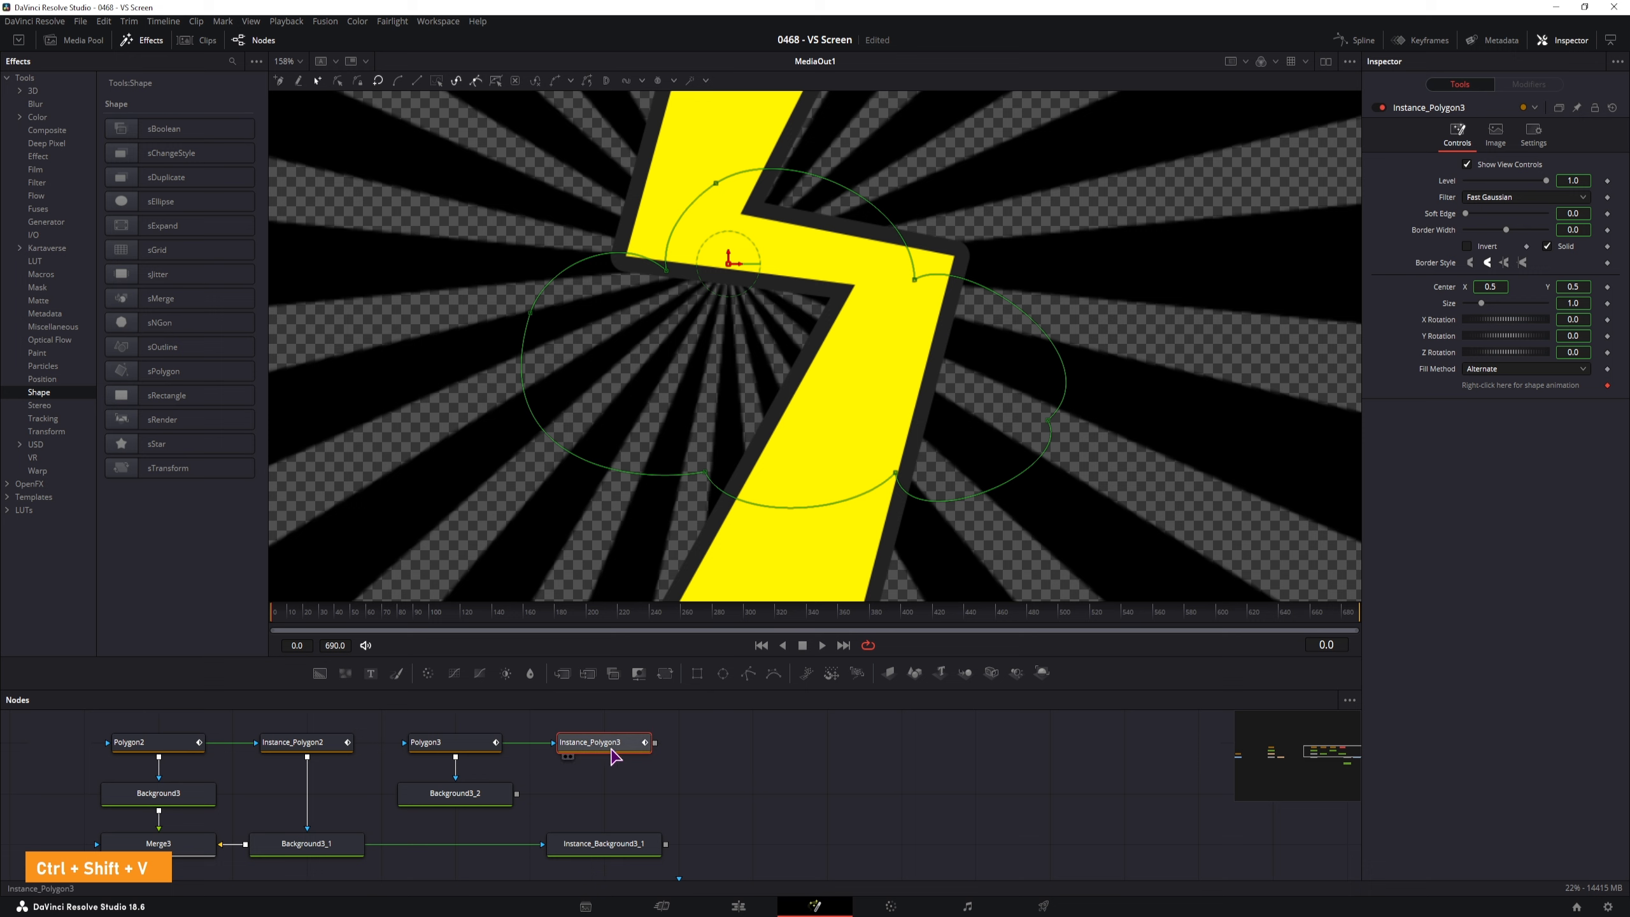
right_click(1438, 239)
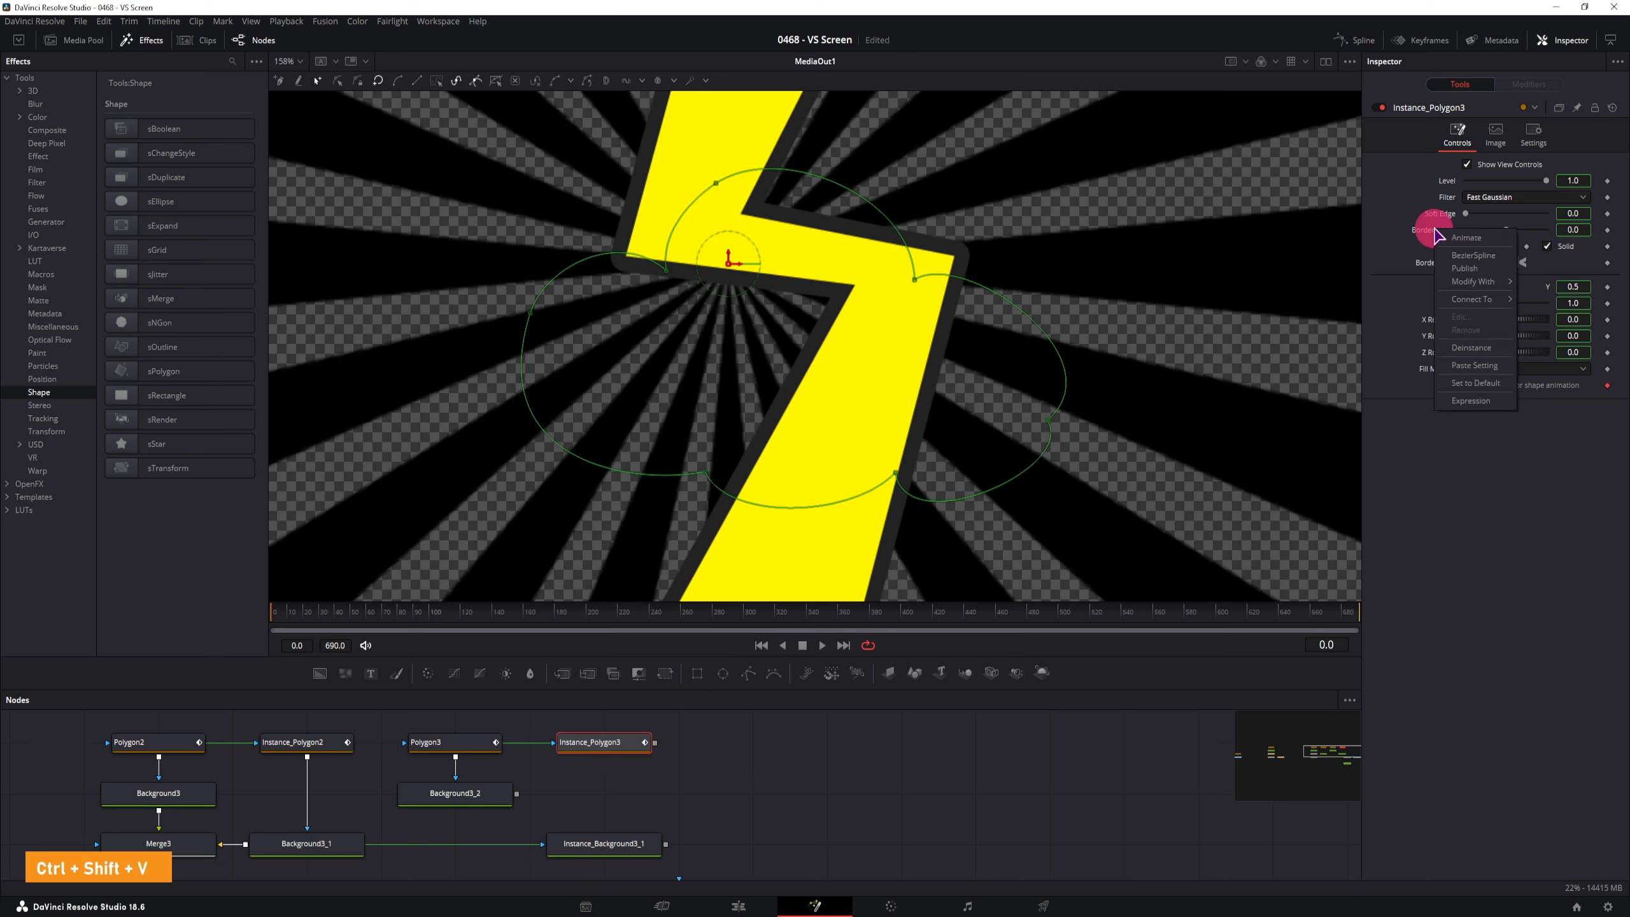
click(1473, 347)
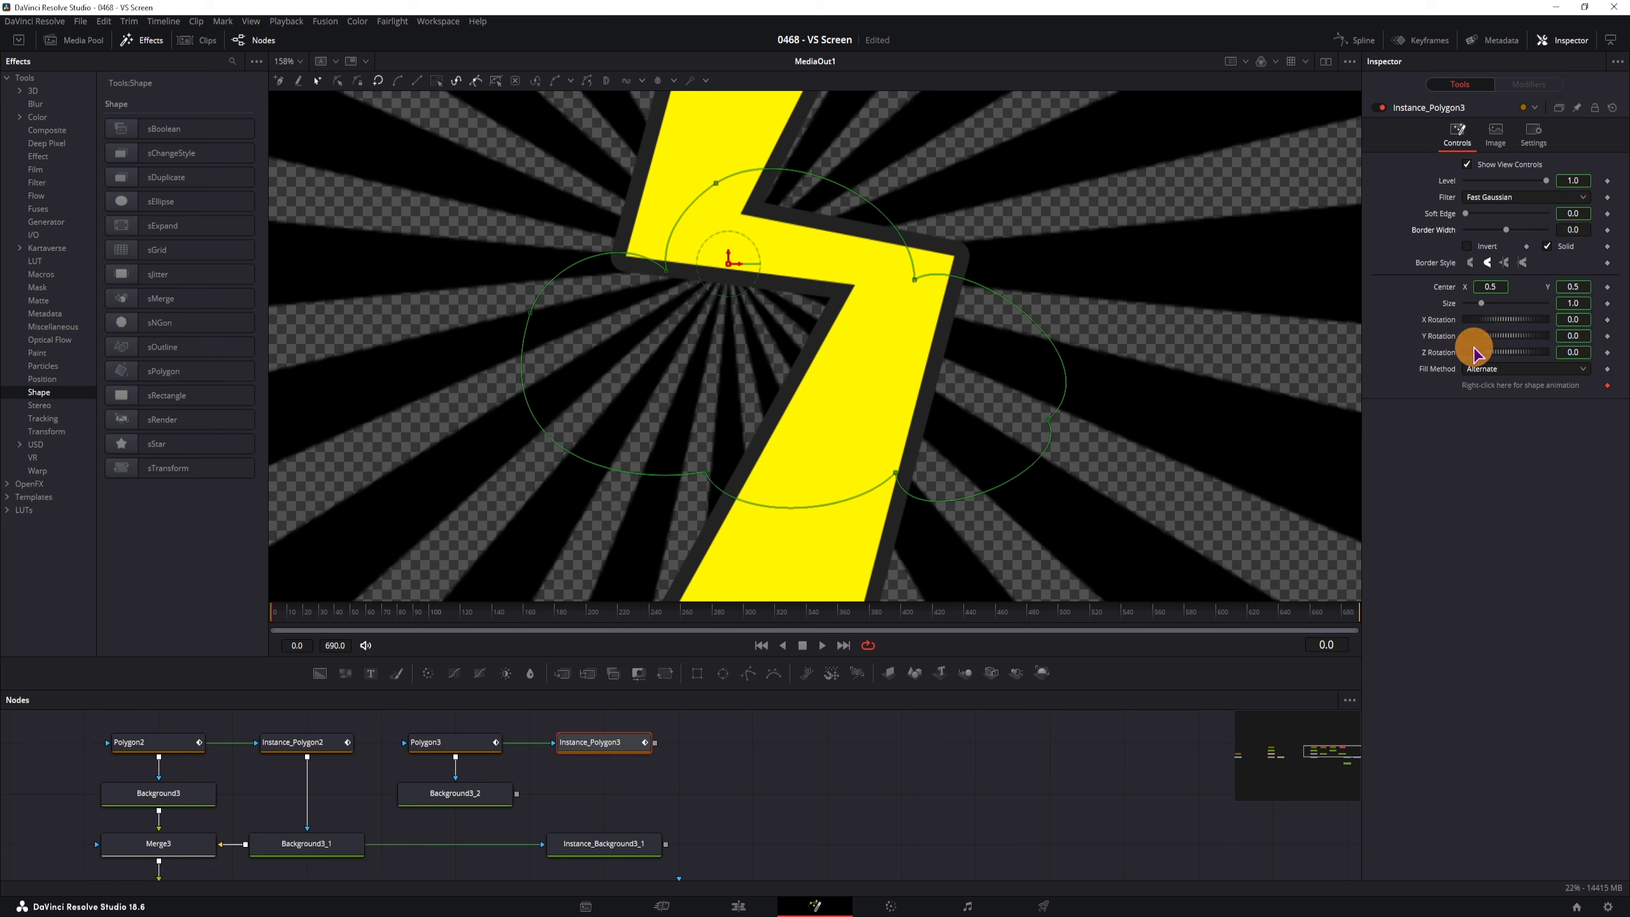
right_click(1564, 247)
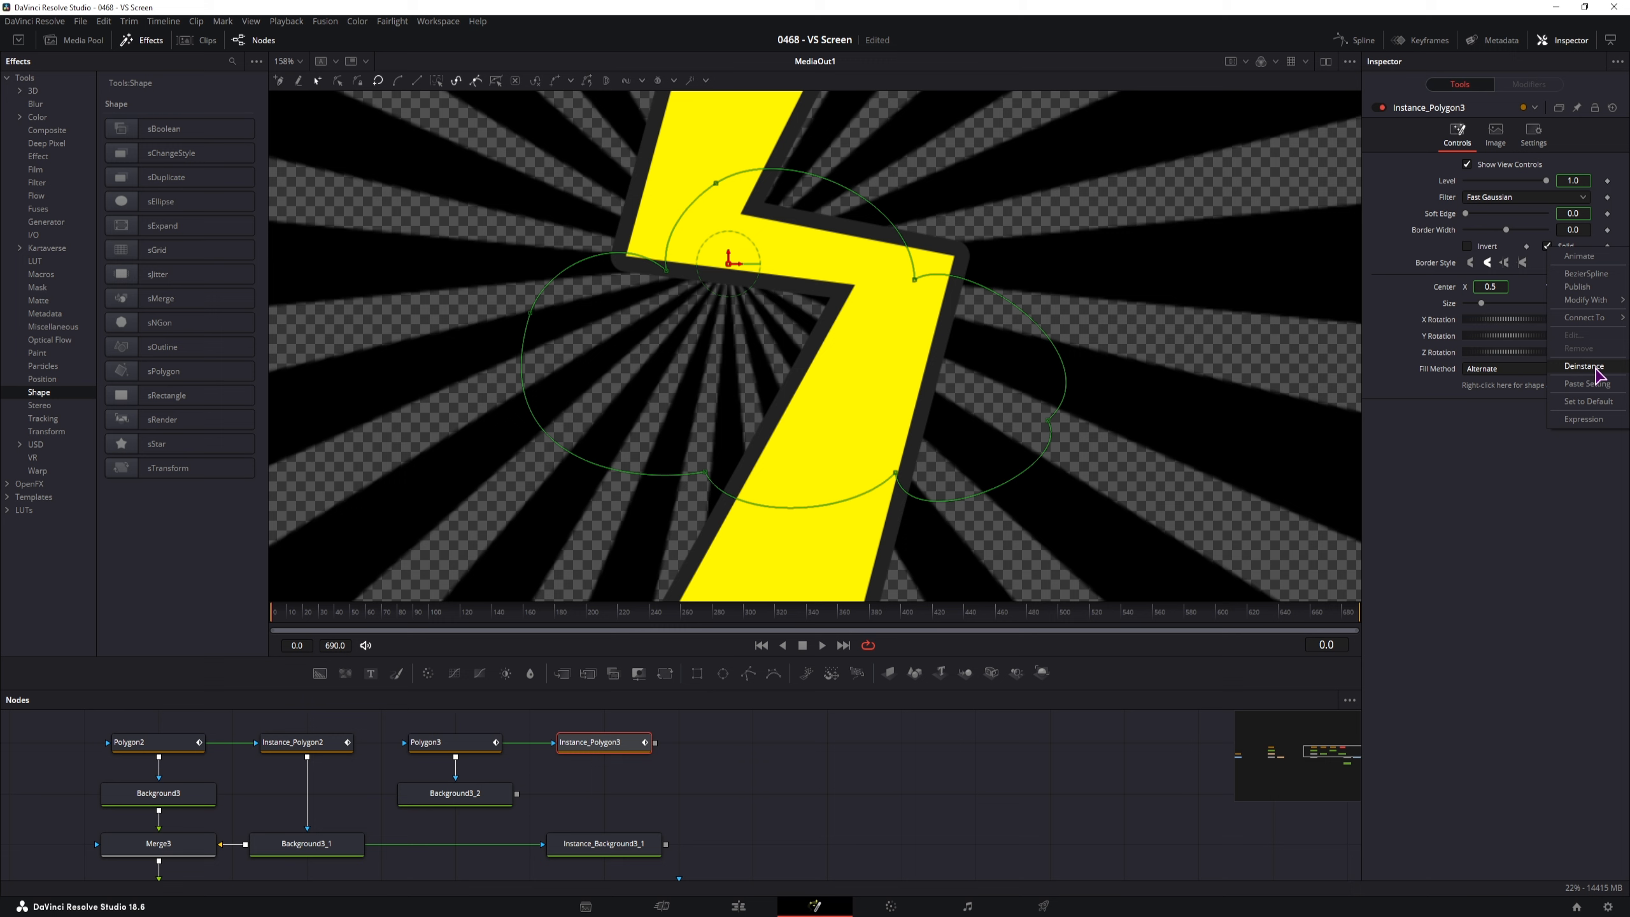
click(1595, 371)
drag(1571, 229, 1603, 229)
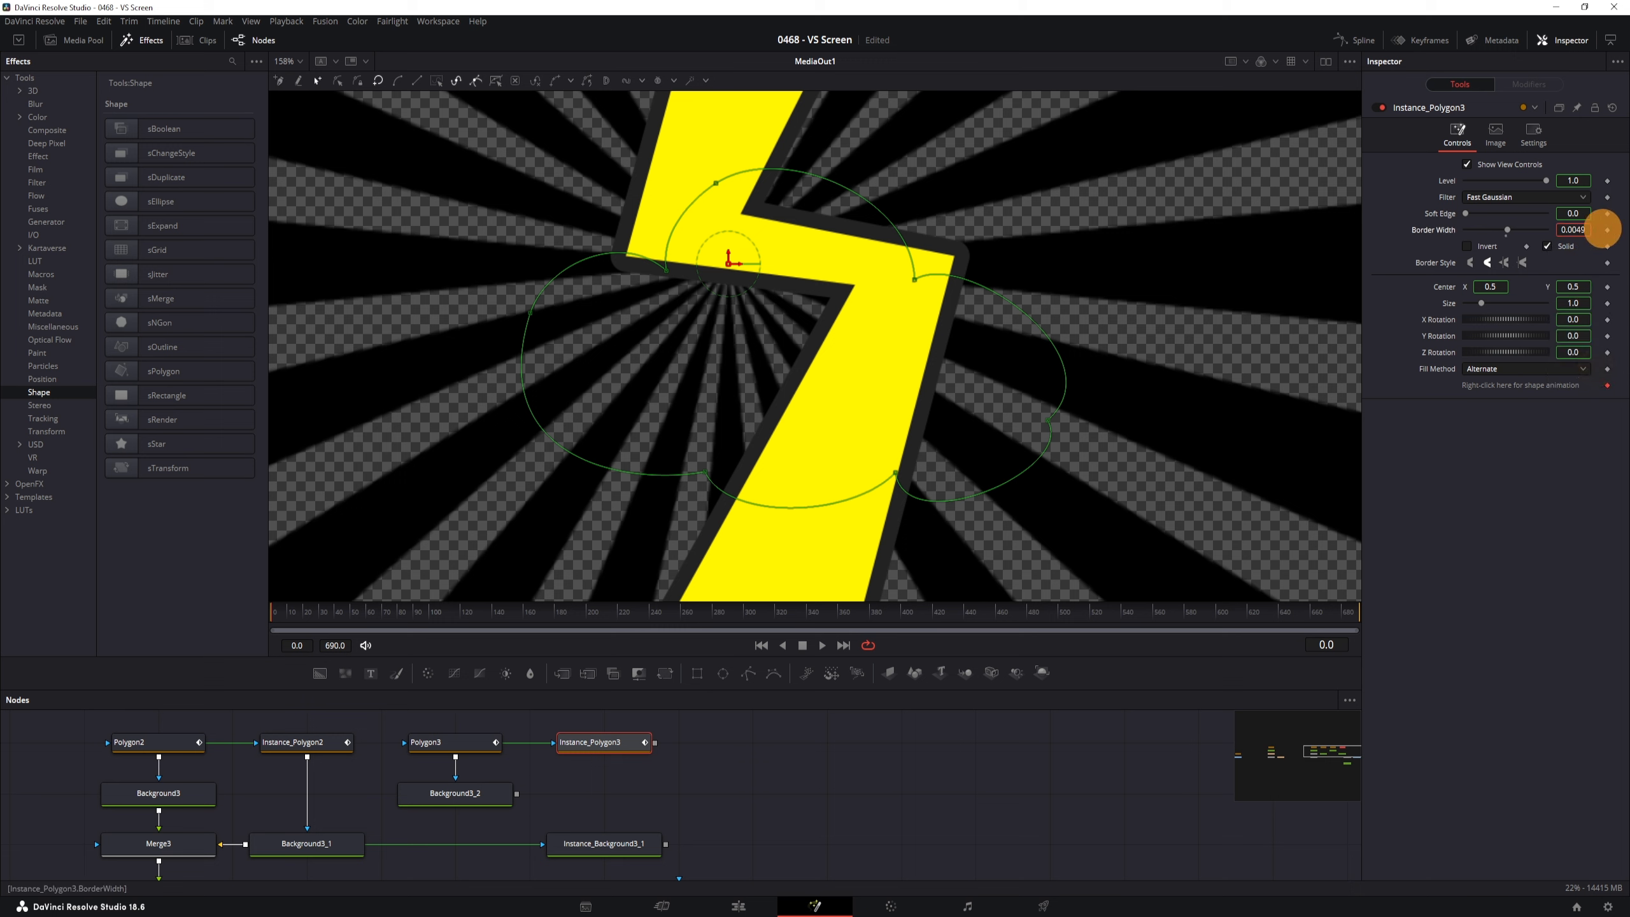
Connect Instance_Polygon3 to Instance_Background3_1 and merge it over Background3_2 with a new Merge node
click(662, 764)
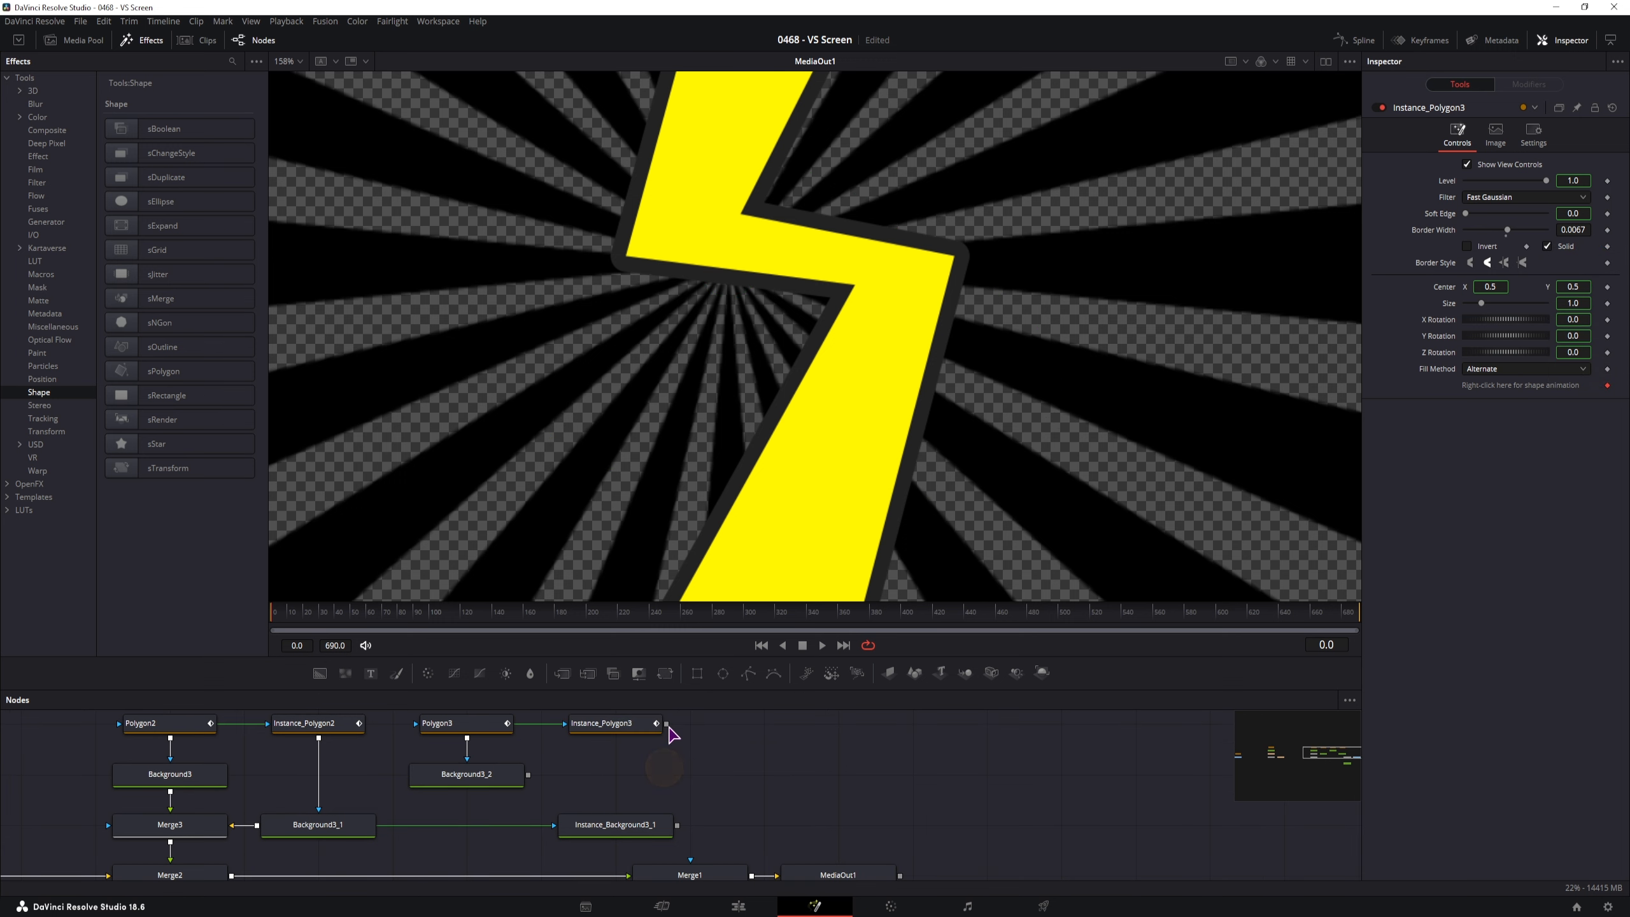
drag(666, 724, 615, 787)
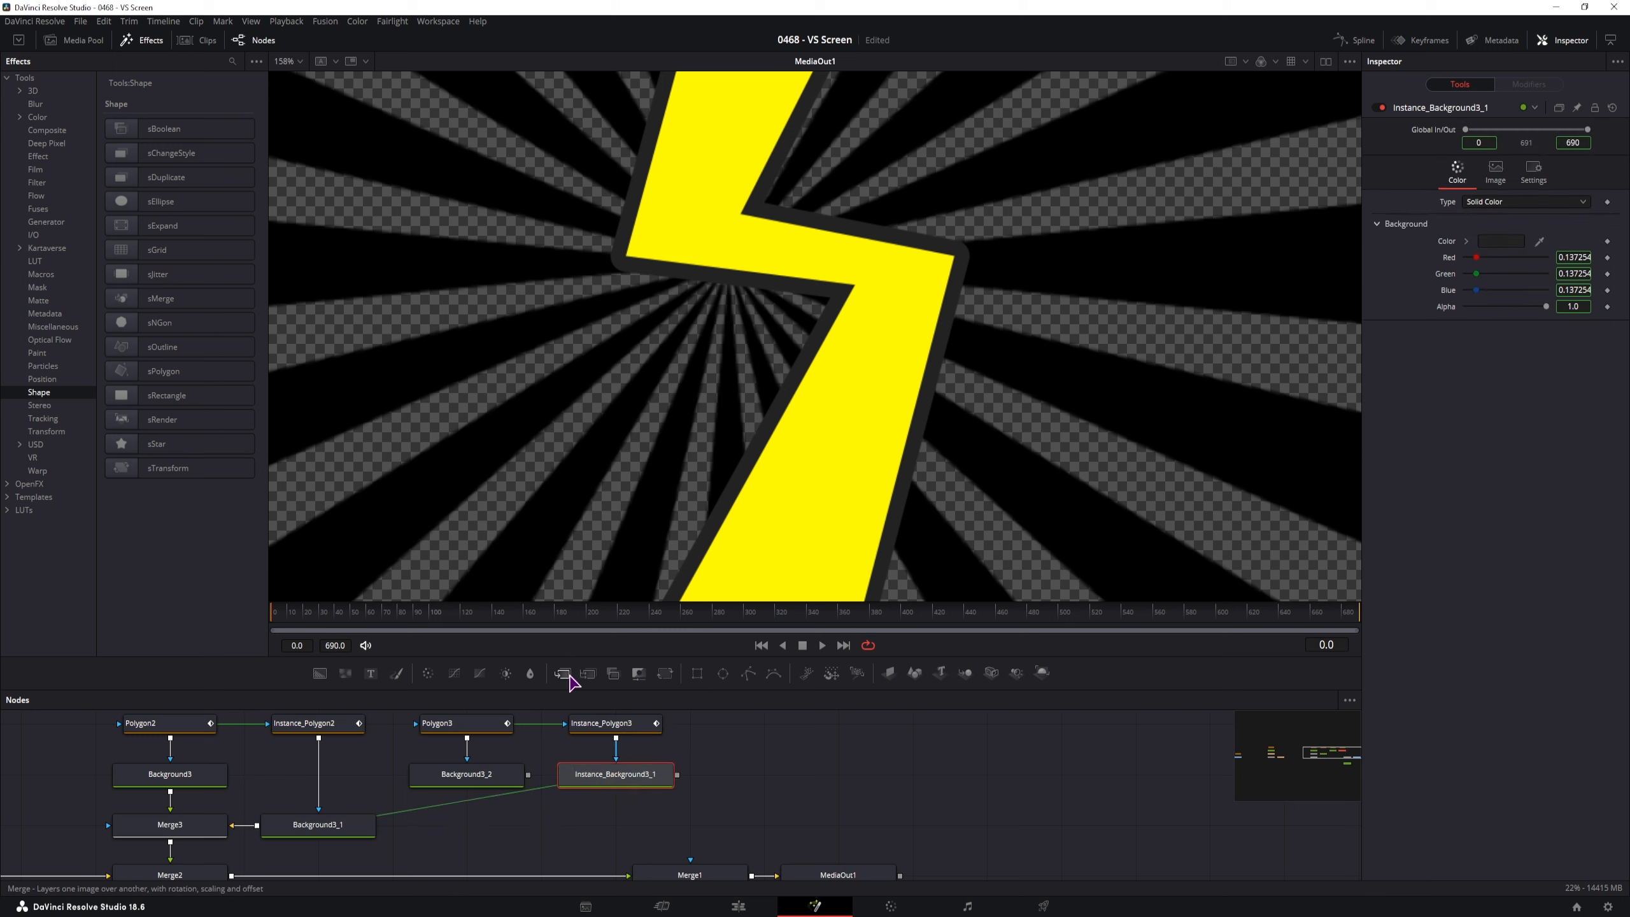
drag(563, 673, 481, 839)
drag(527, 774, 486, 824)
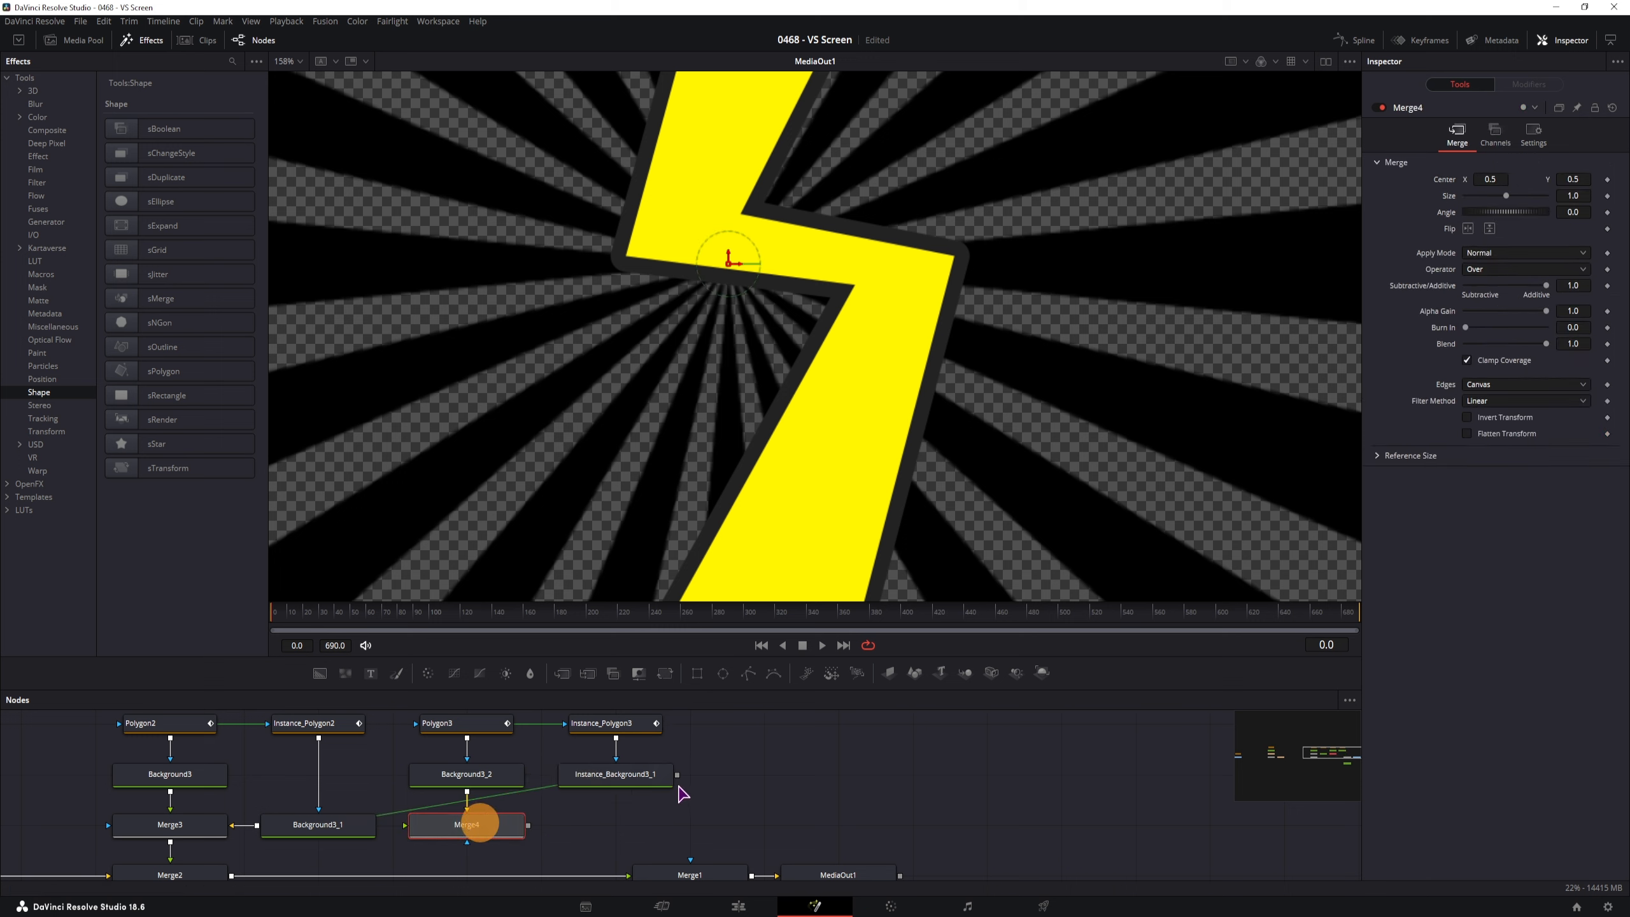
drag(677, 775, 302, 827)
scroll(719, 768, up, 2)
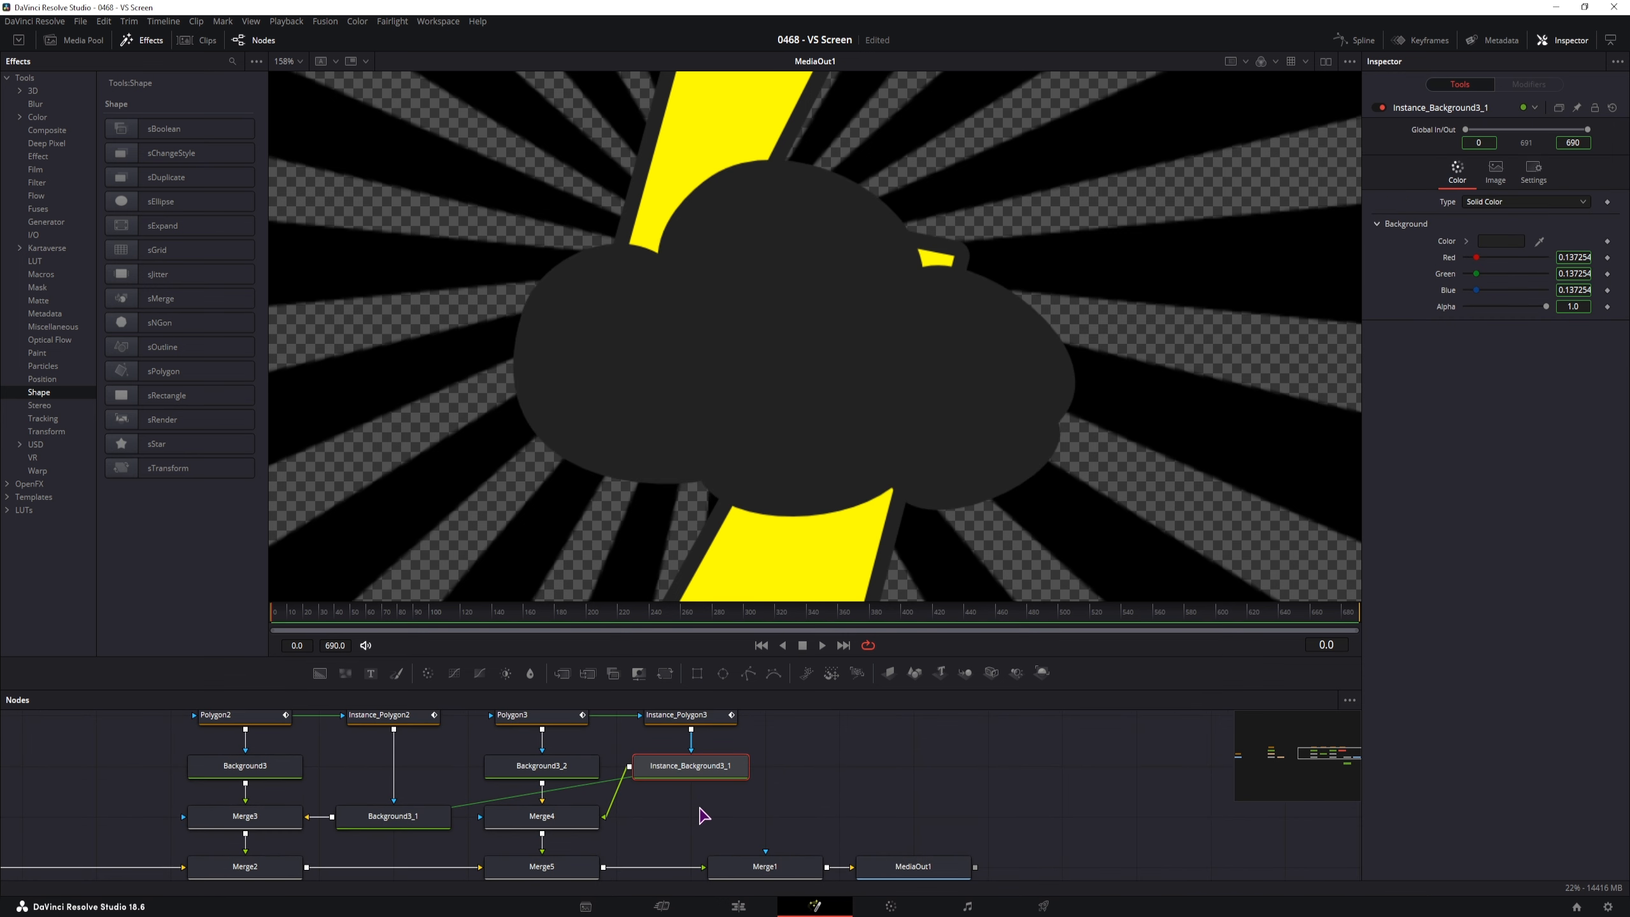
Uncheck Solid so the cloud copy becomes a dark outline, and try the Border Style join options
click(703, 738)
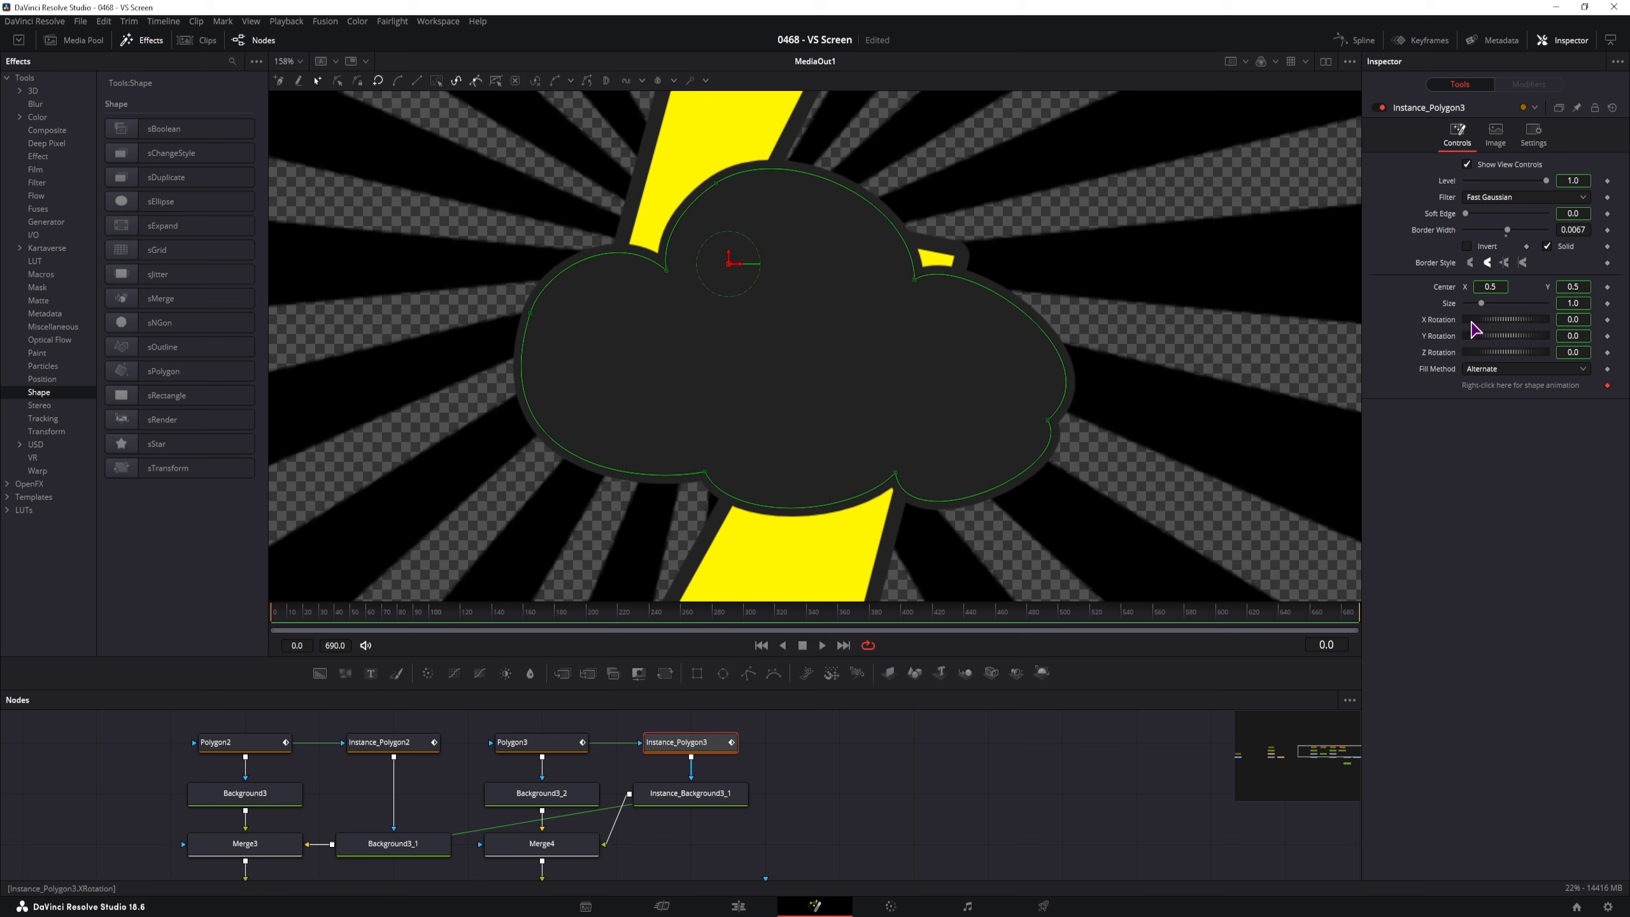
click(1547, 247)
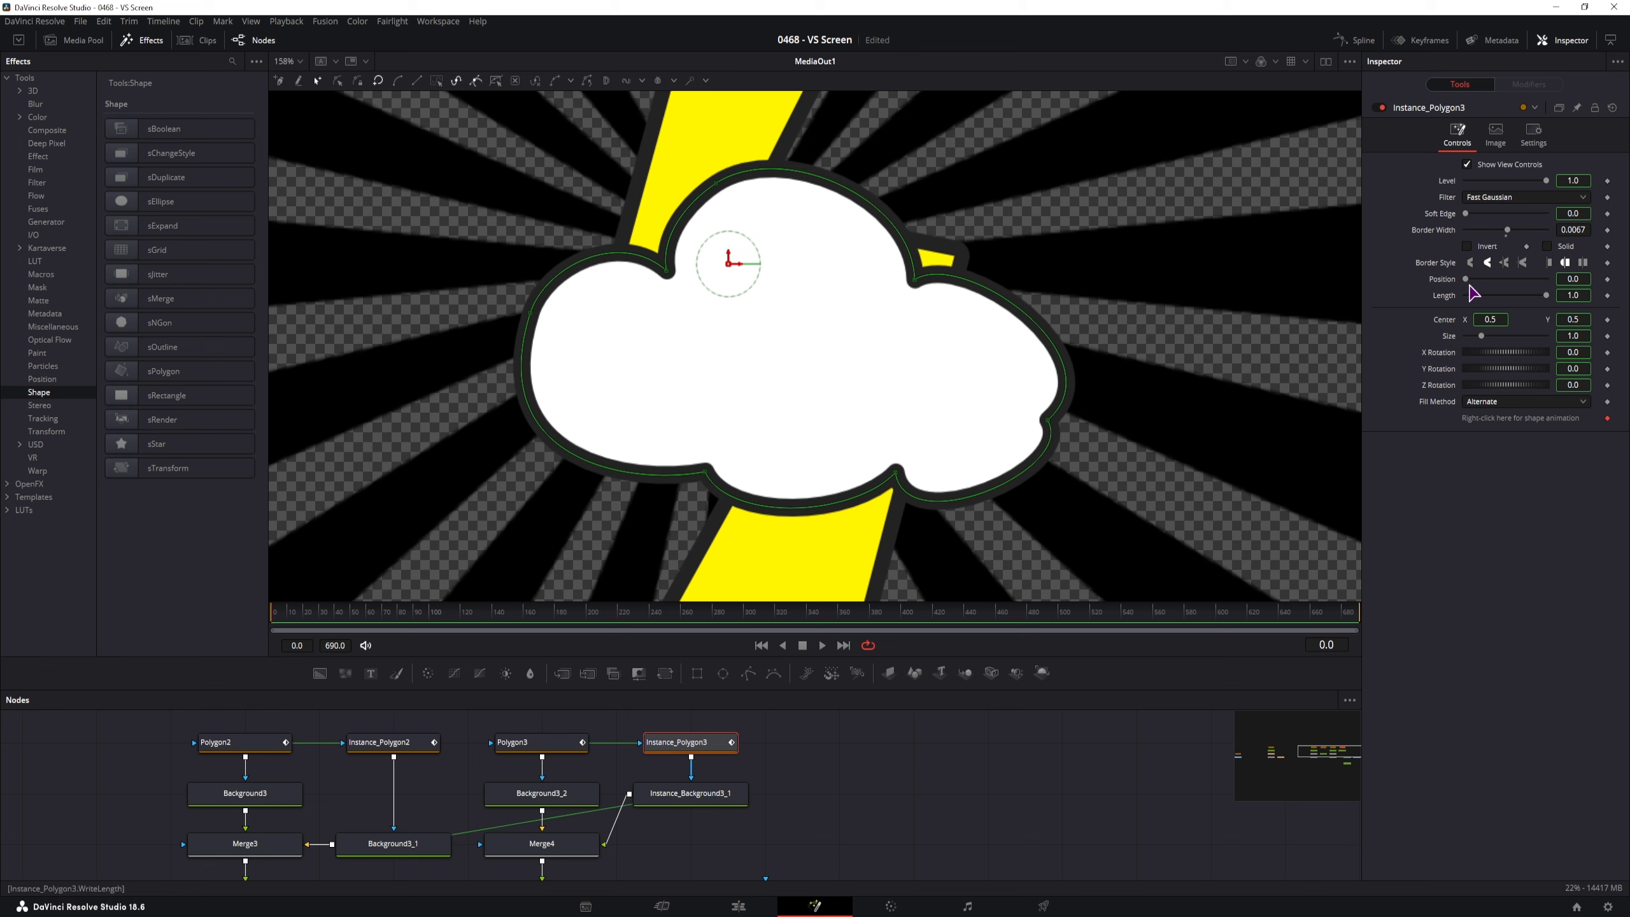
click(1471, 263)
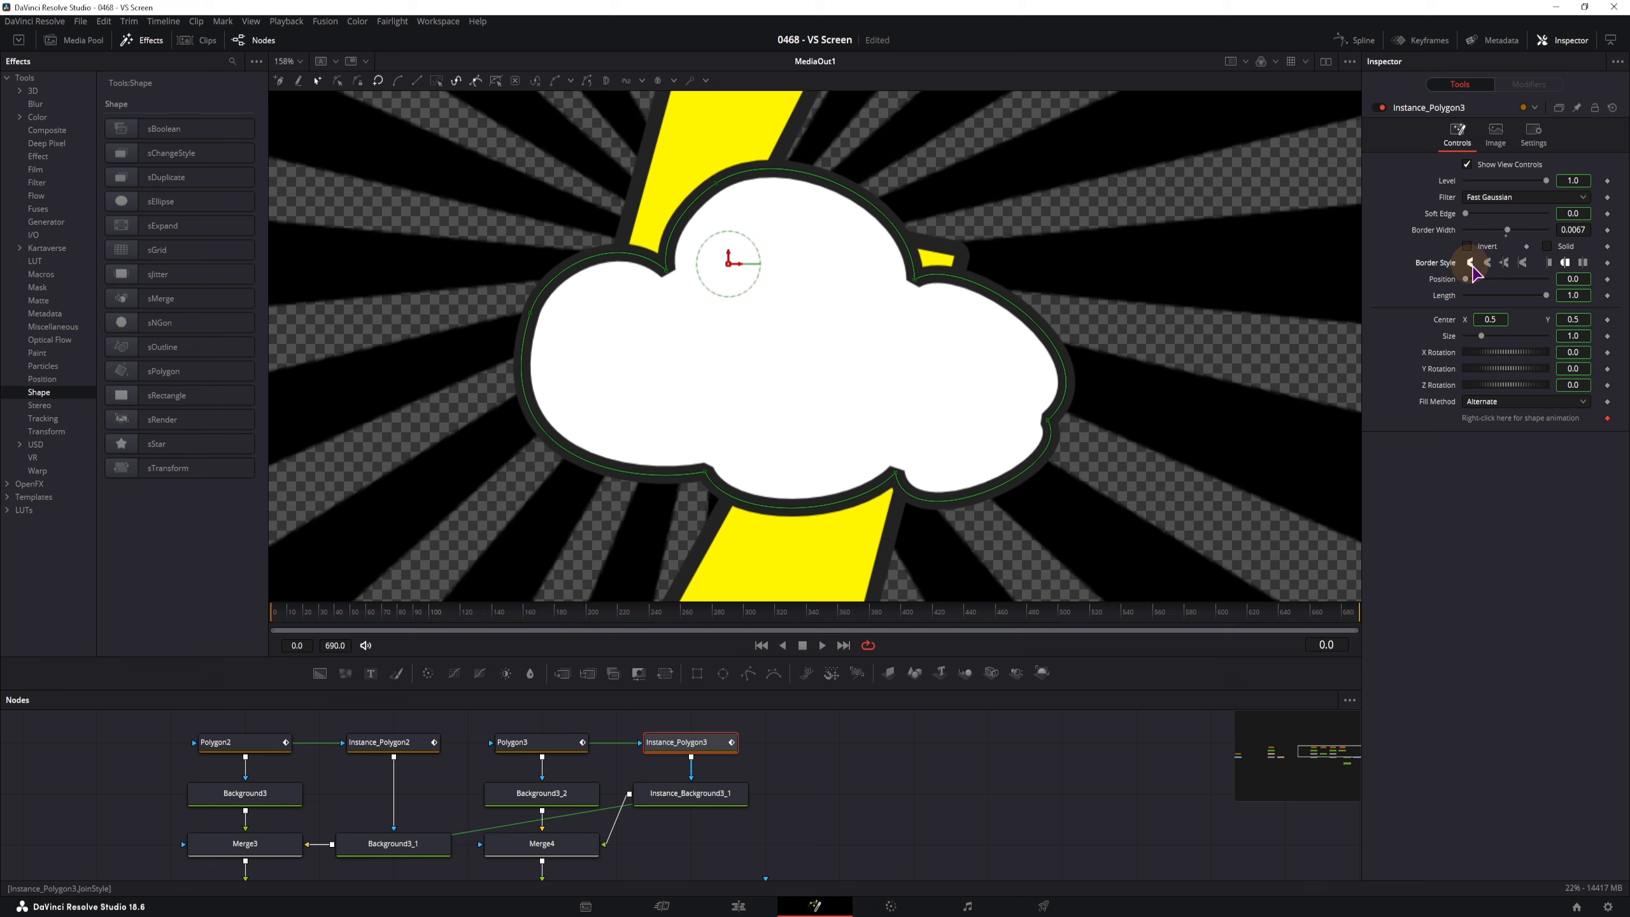
click(1489, 263)
click(1504, 262)
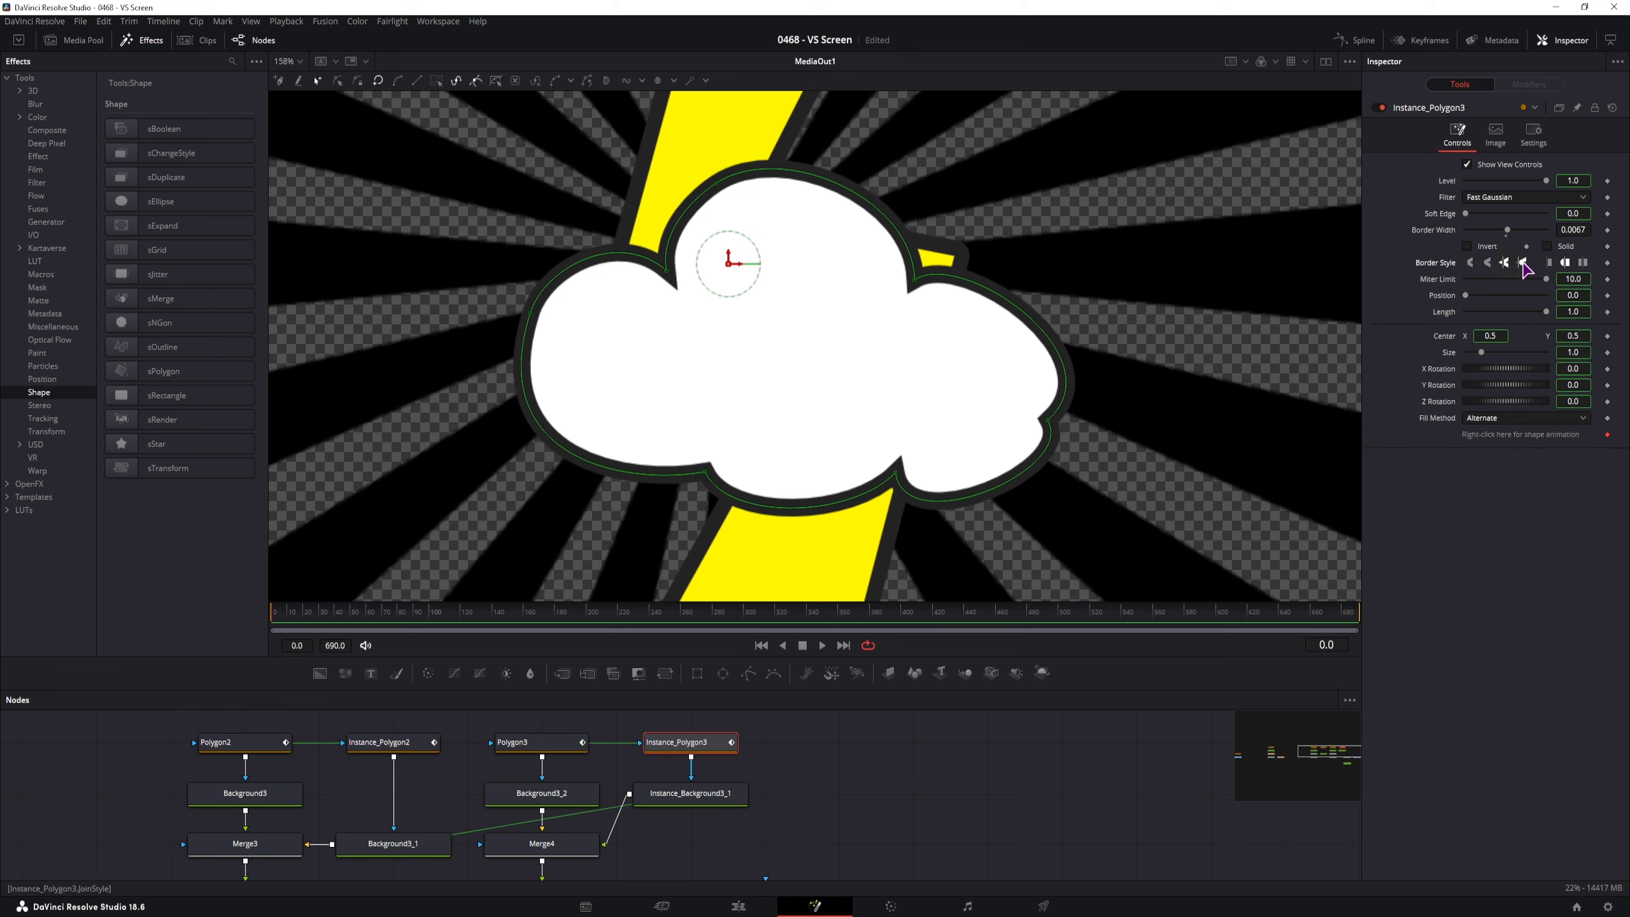
click(1523, 262)
click(1505, 263)
click(1489, 262)
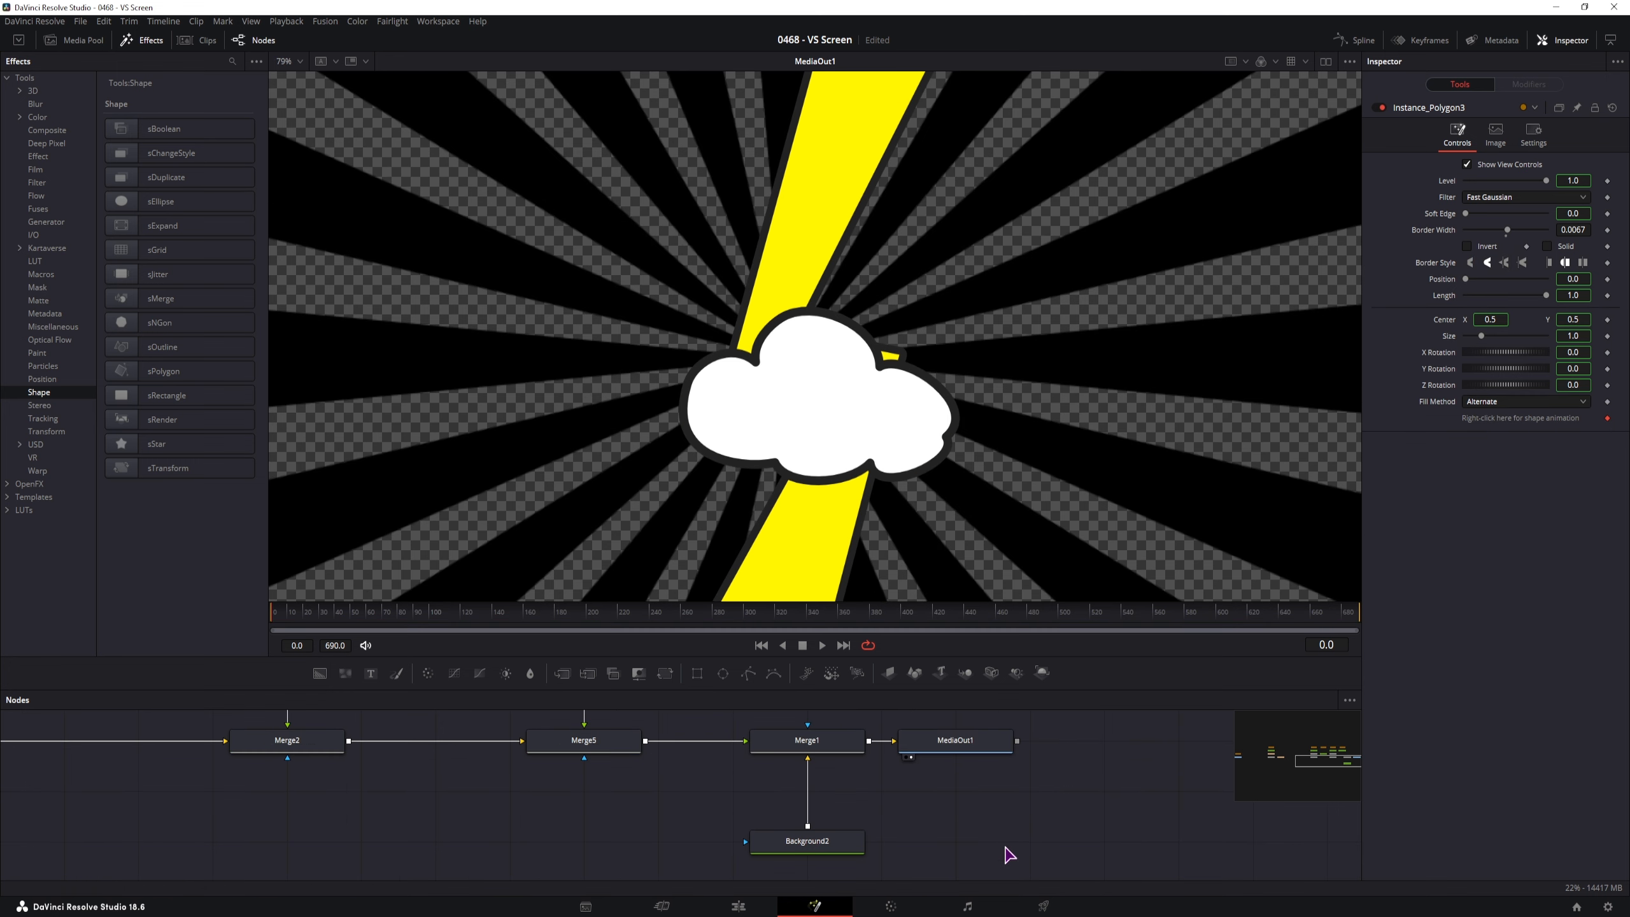
drag(1013, 857, 1027, 749)
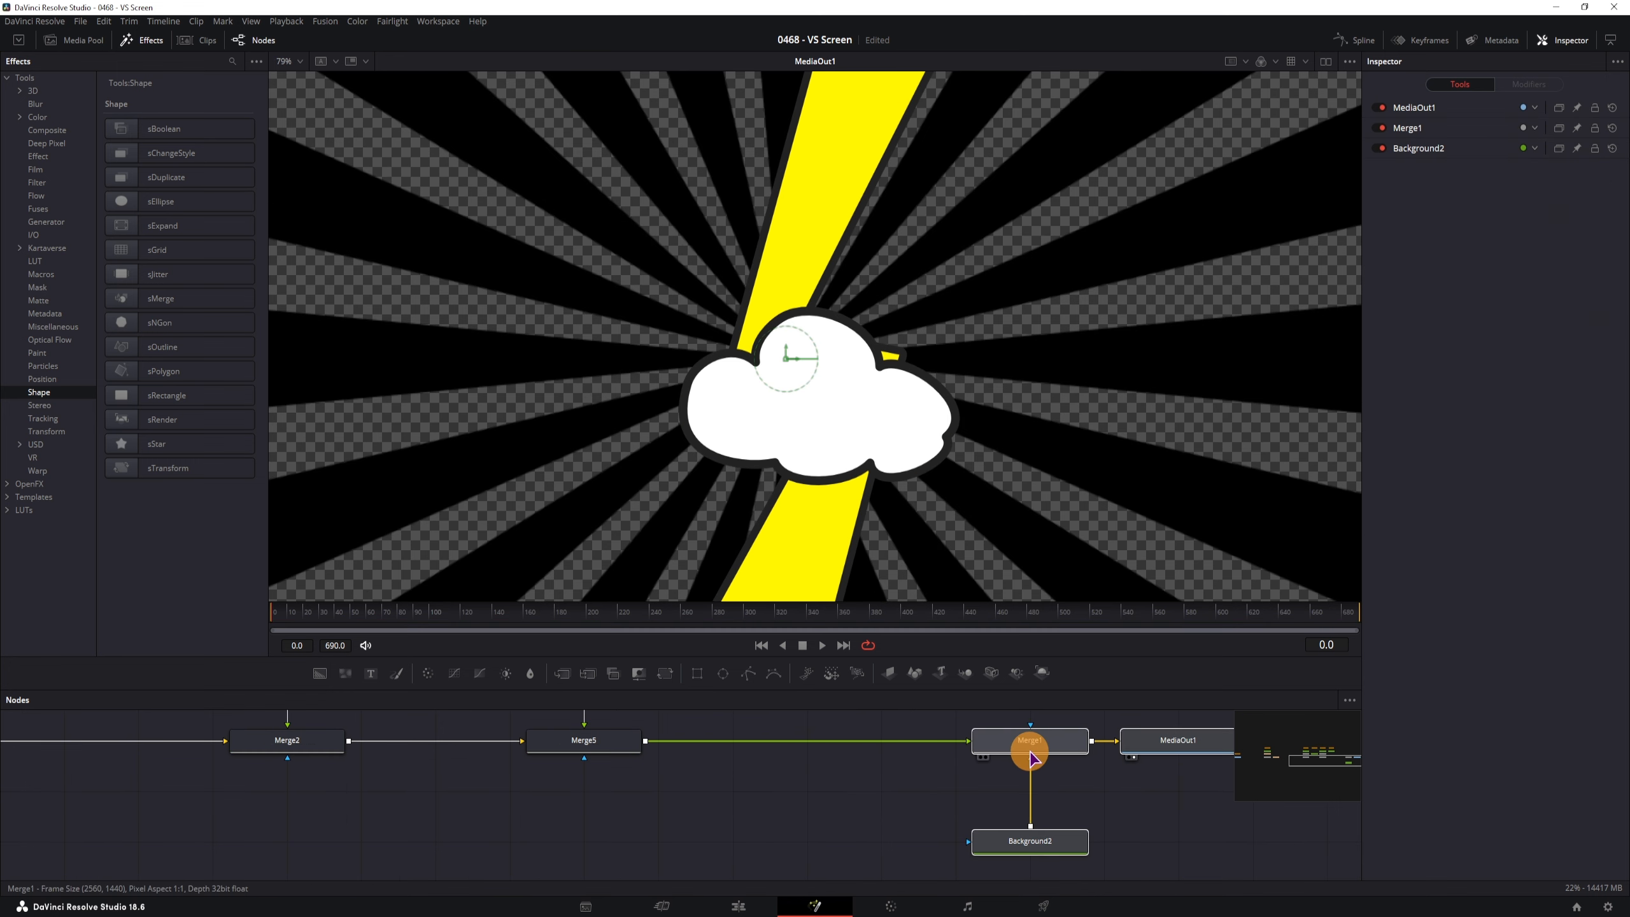
Add a Text+ node with the title text VS
click(713, 772)
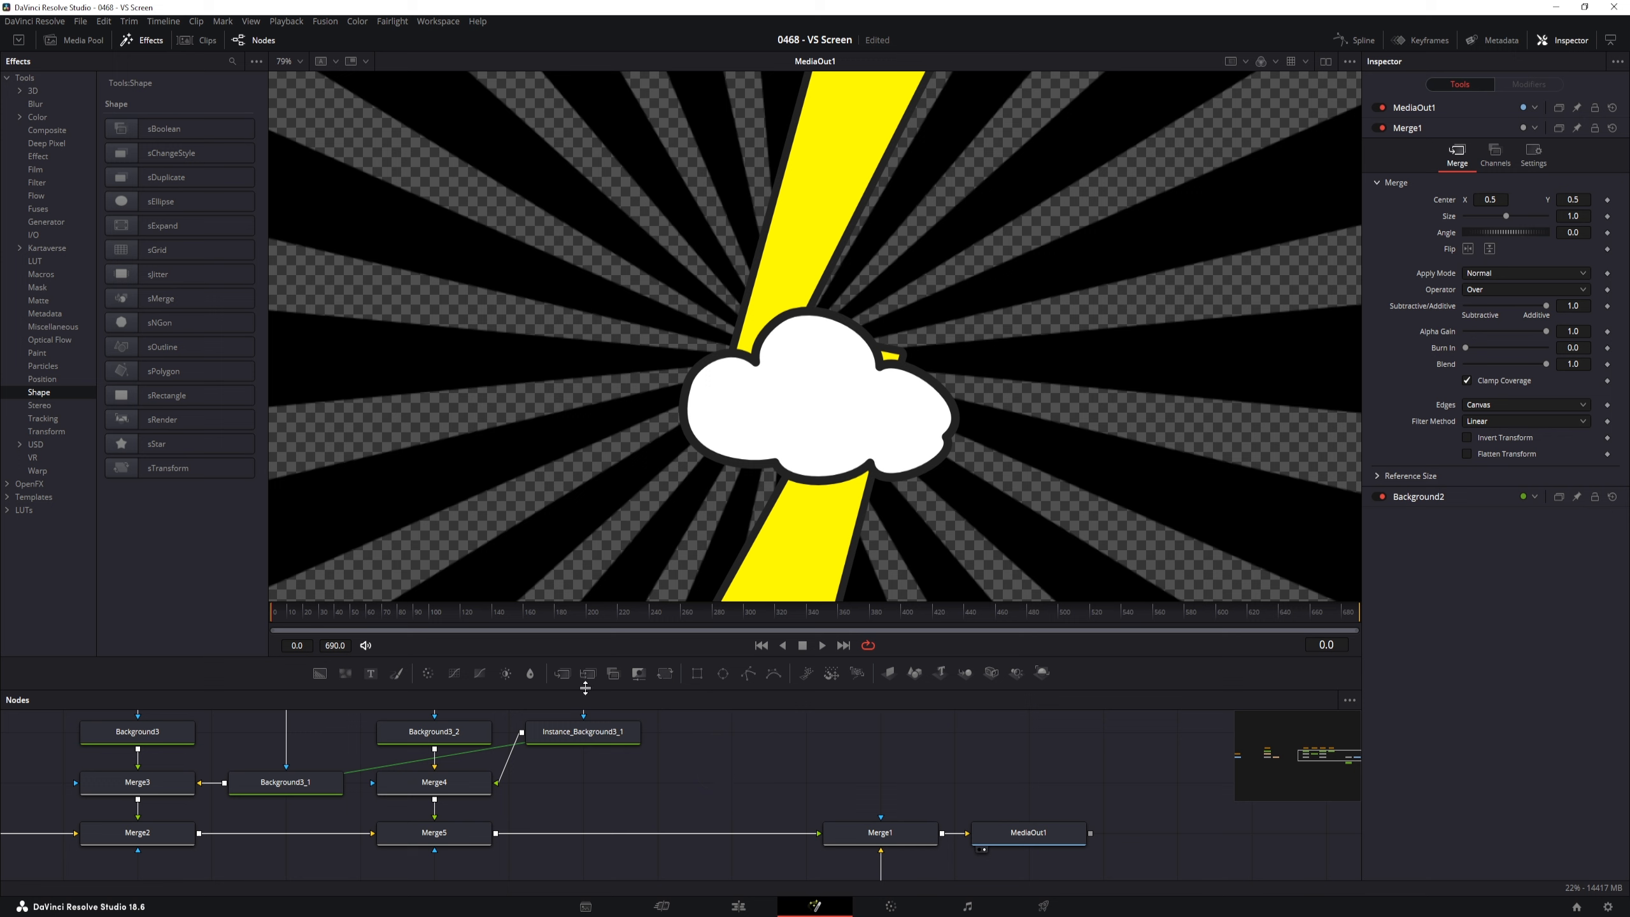
drag(374, 674, 496, 833)
click(736, 780)
click(1505, 255)
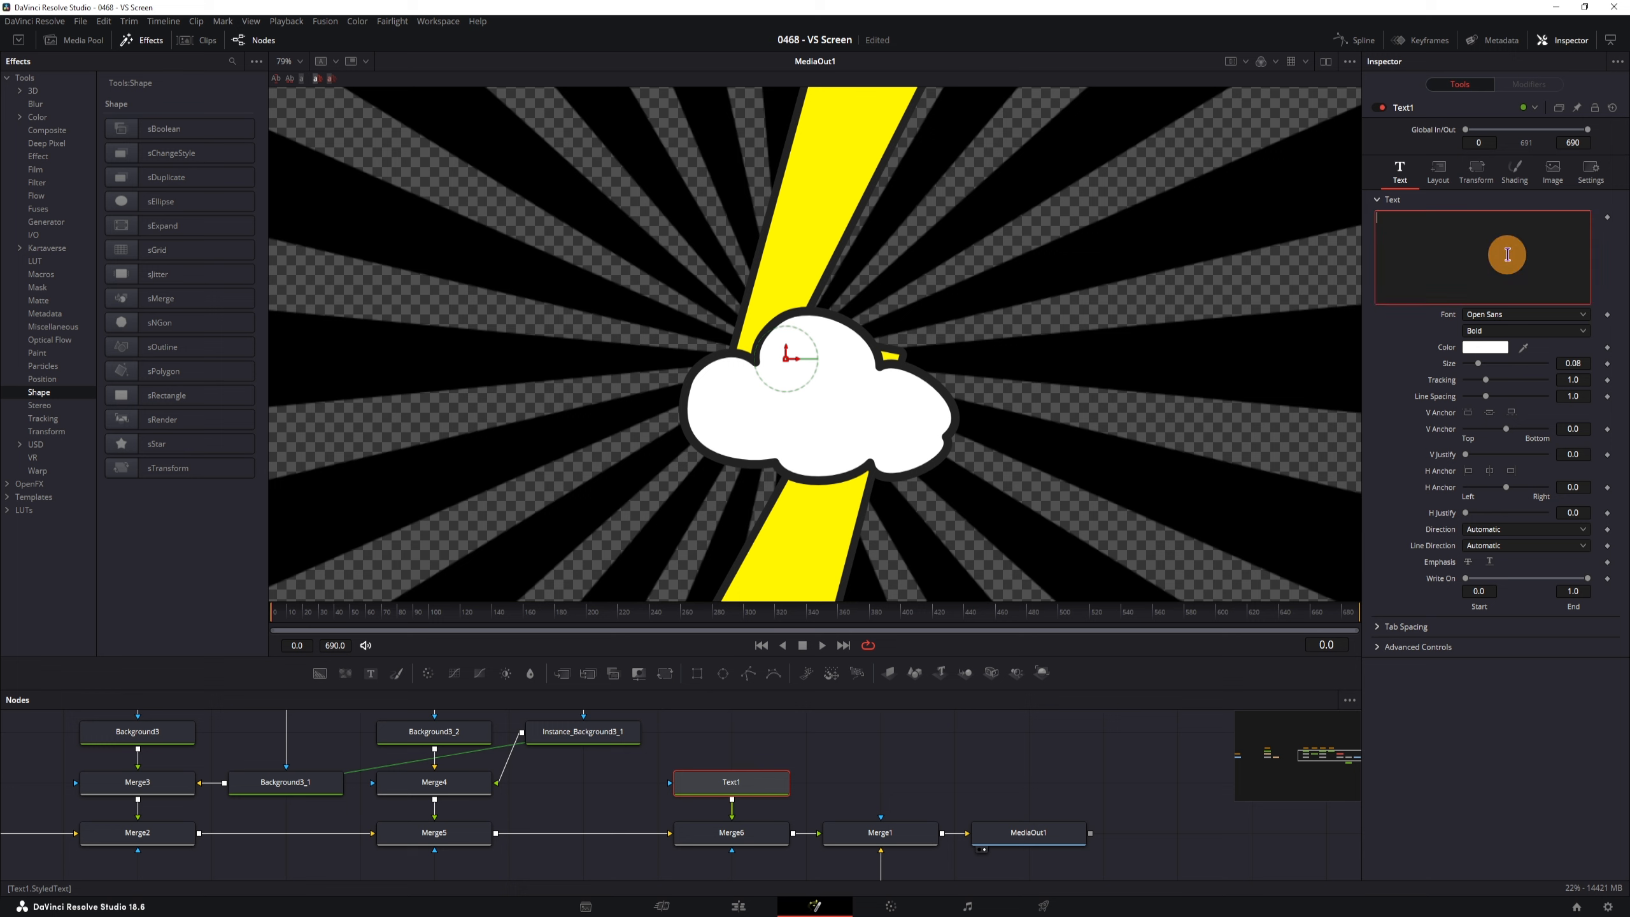
text(VS)
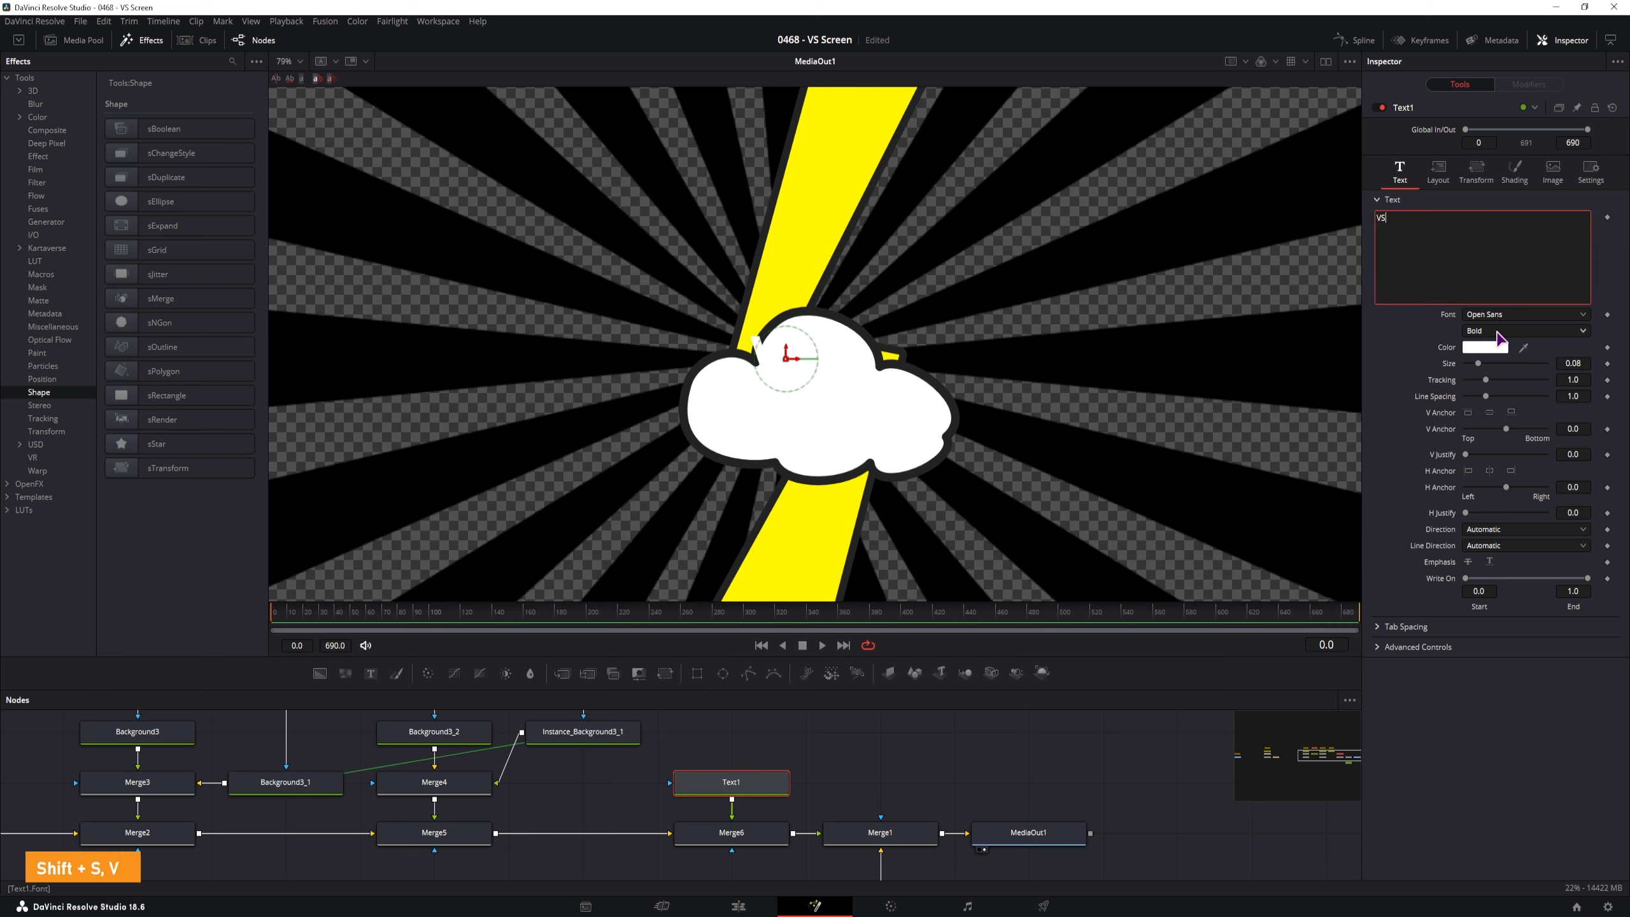
Make VS yellow in Old School United, shrink it to size 0.0609 and centre it in the cloud
click(1485, 347)
click(937, 350)
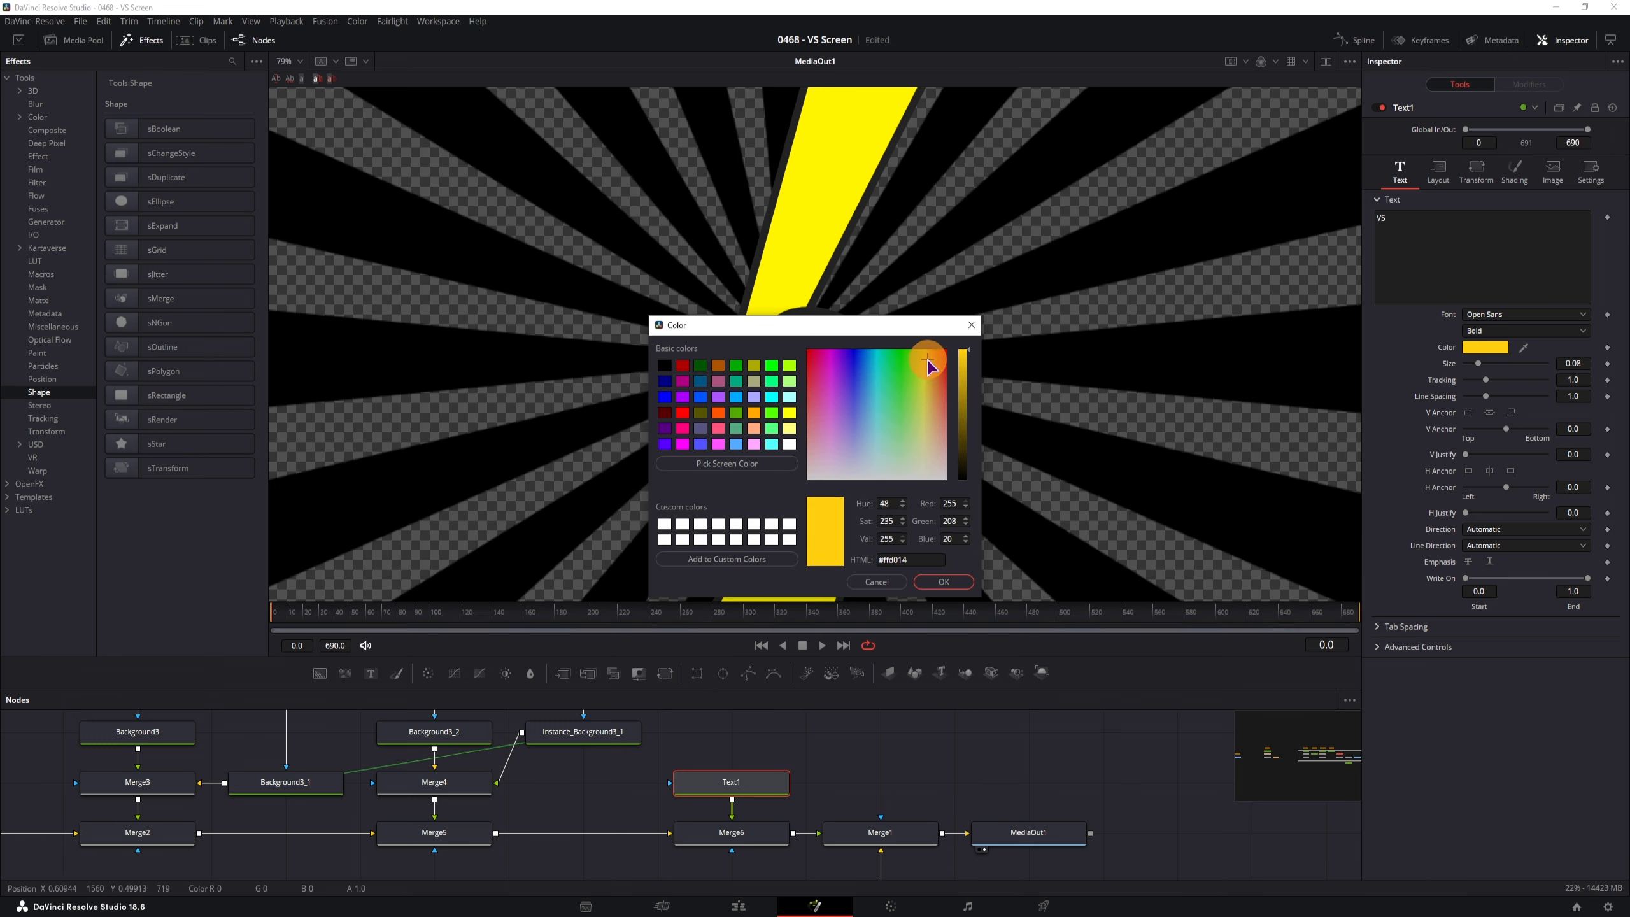
click(943, 581)
click(1508, 314)
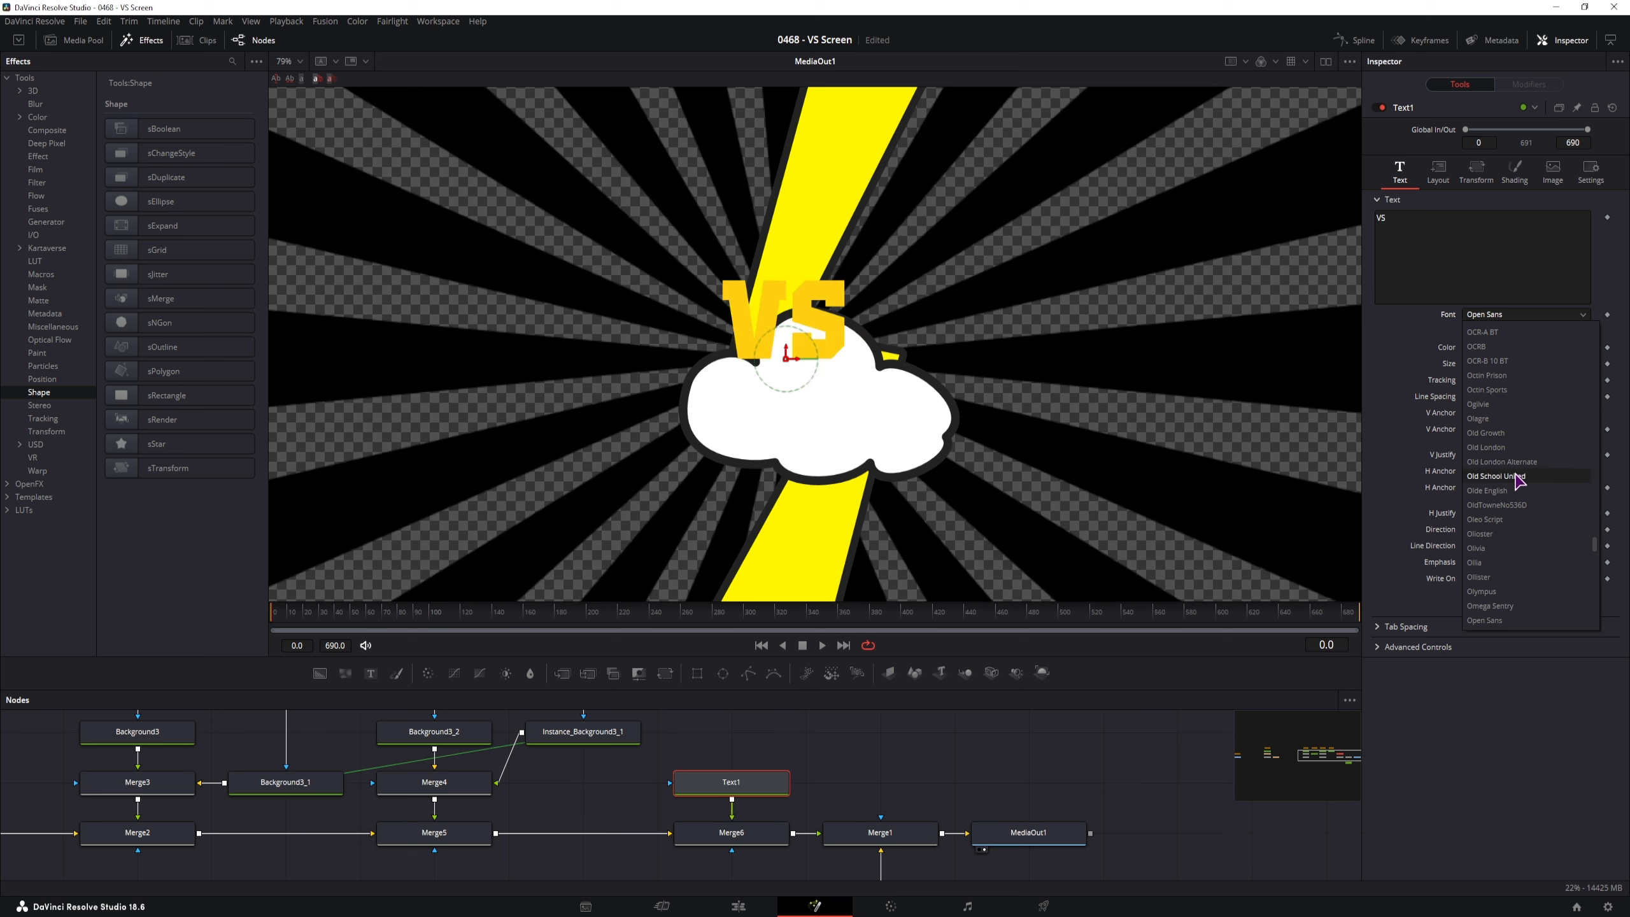
click(1495, 476)
drag(791, 358, 824, 446)
drag(1570, 363, 1460, 394)
drag(817, 421, 814, 417)
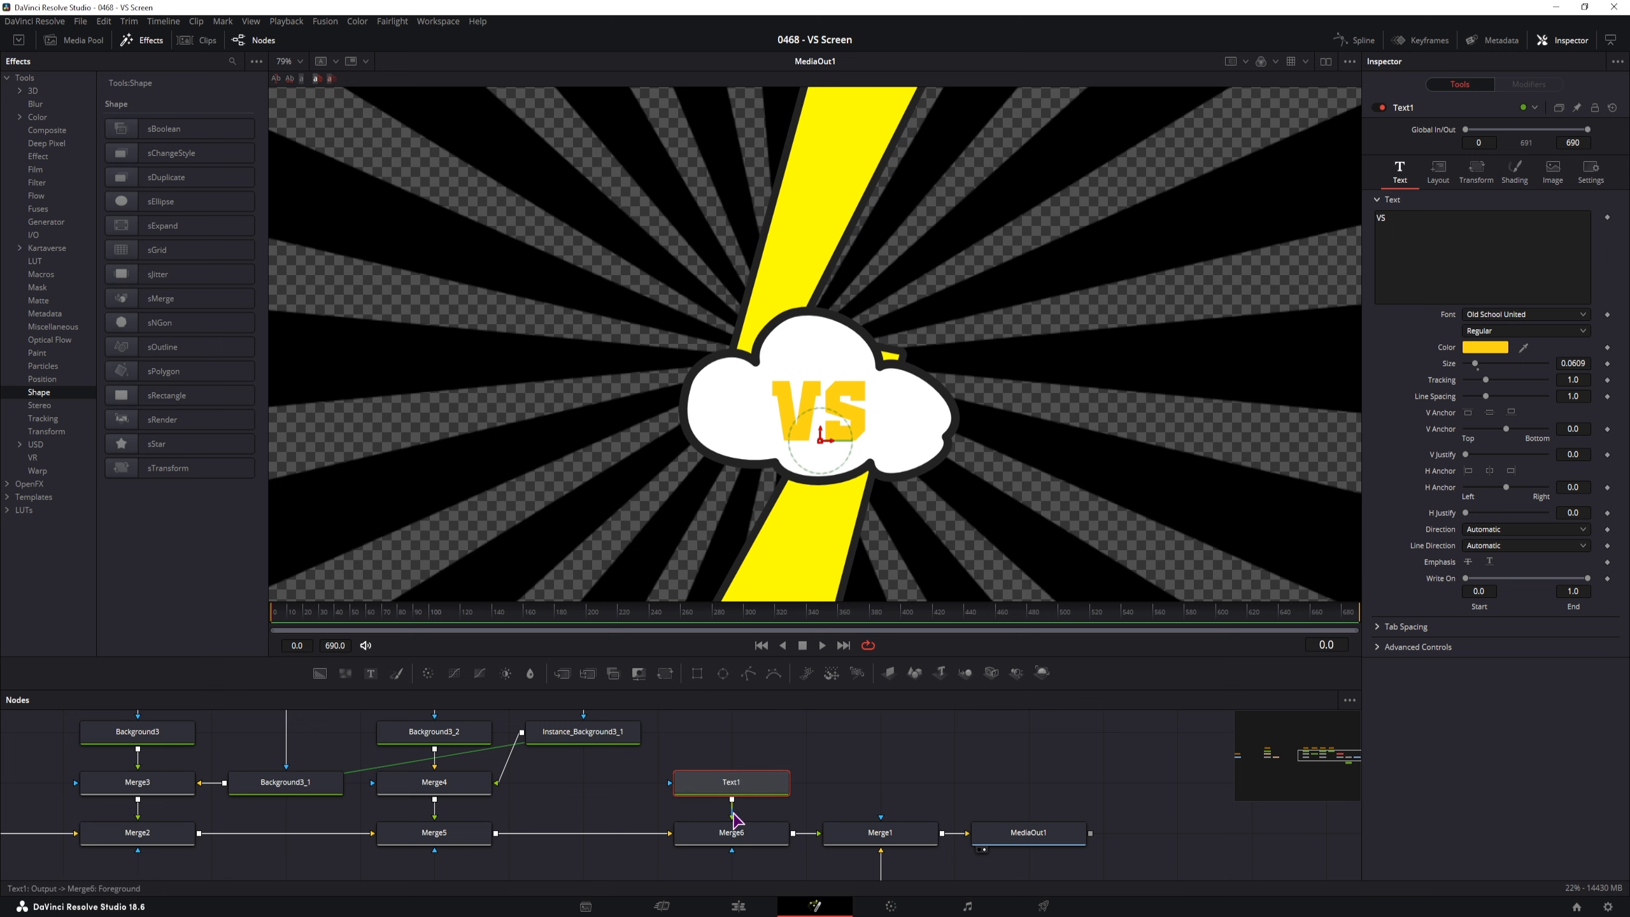
Insert Merge6 between Merge4 and Merge5, with Text1 placed beside it feeding Merge6
ctrl+click(738, 832)
drag(741, 834, 738, 783)
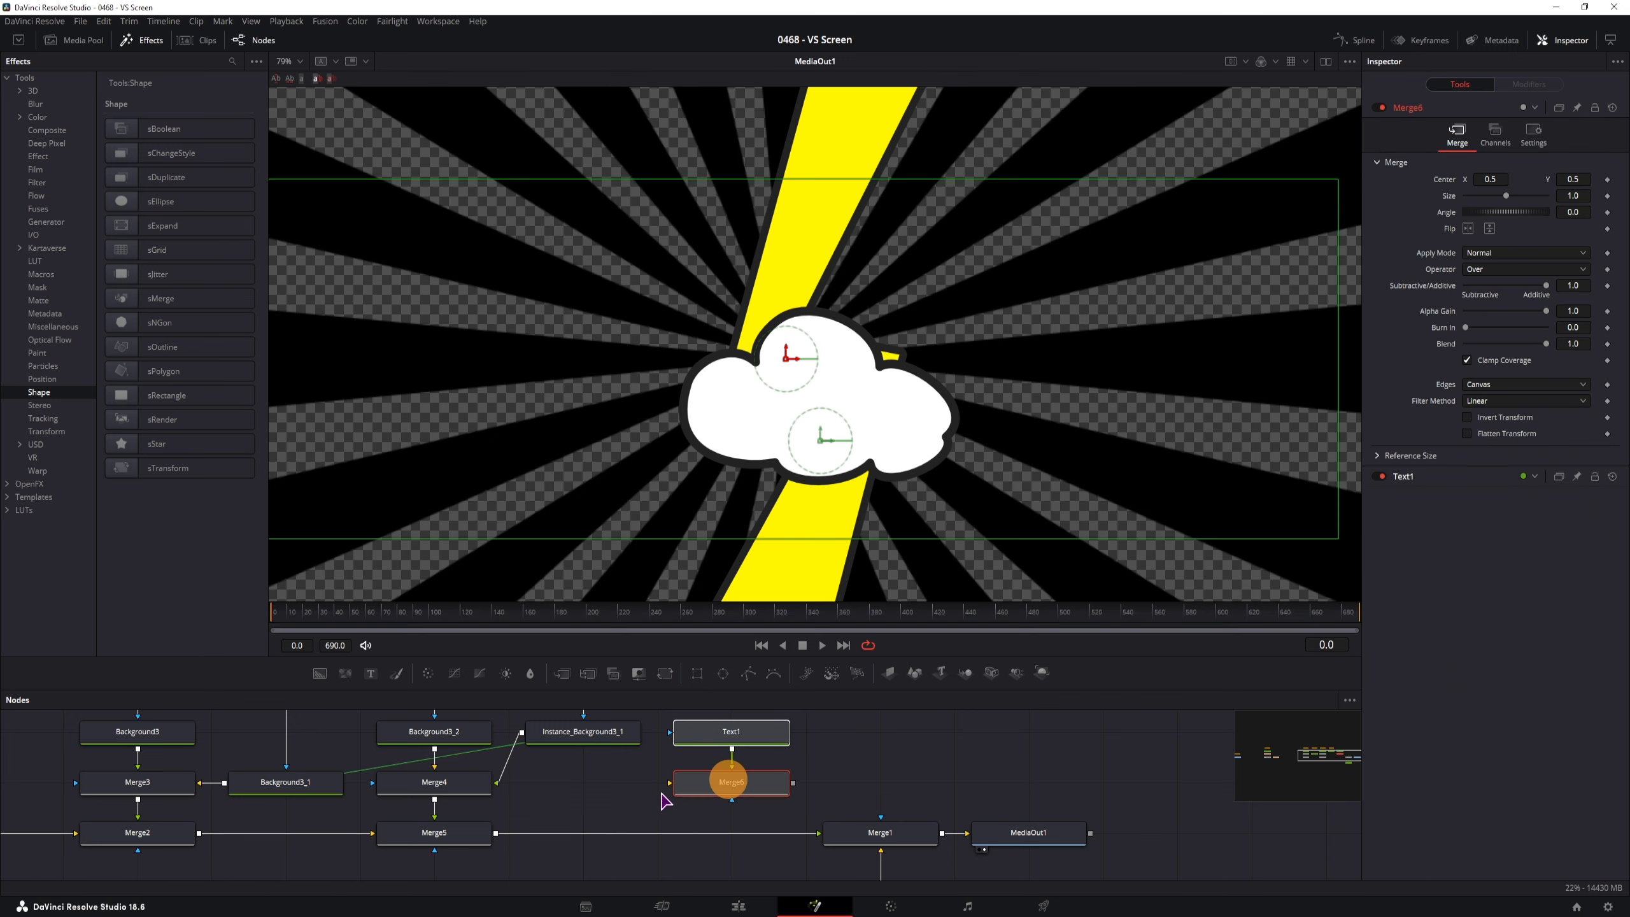
scroll(578, 826, up, 2)
scroll(485, 858, down, 2)
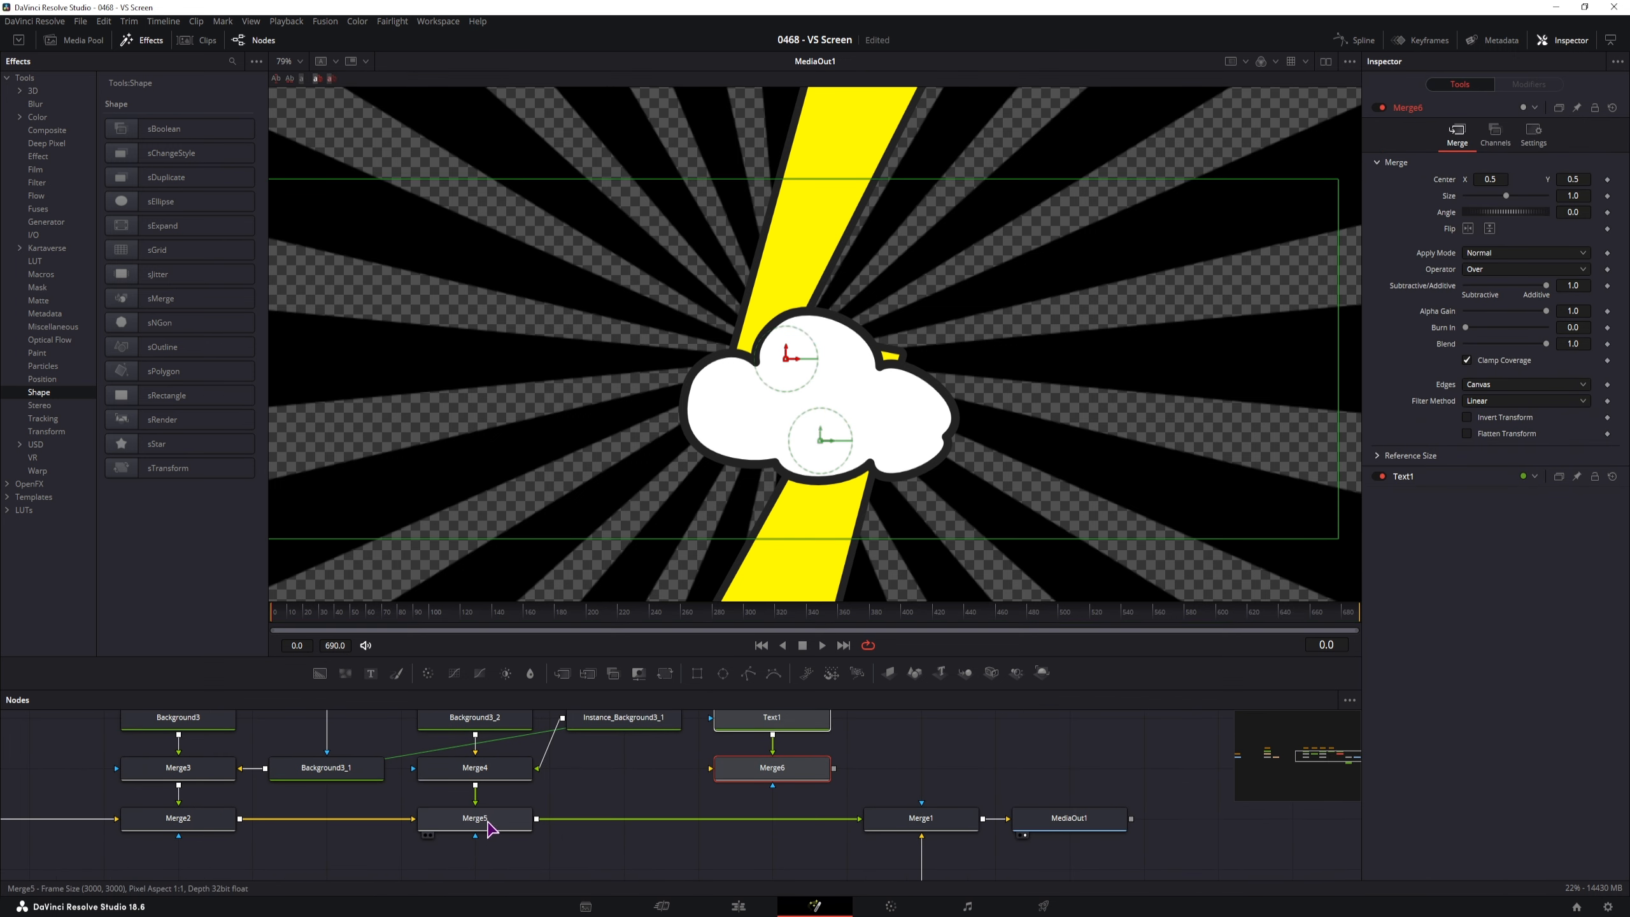
drag(489, 828, 478, 867)
scroll(630, 768, down, 1)
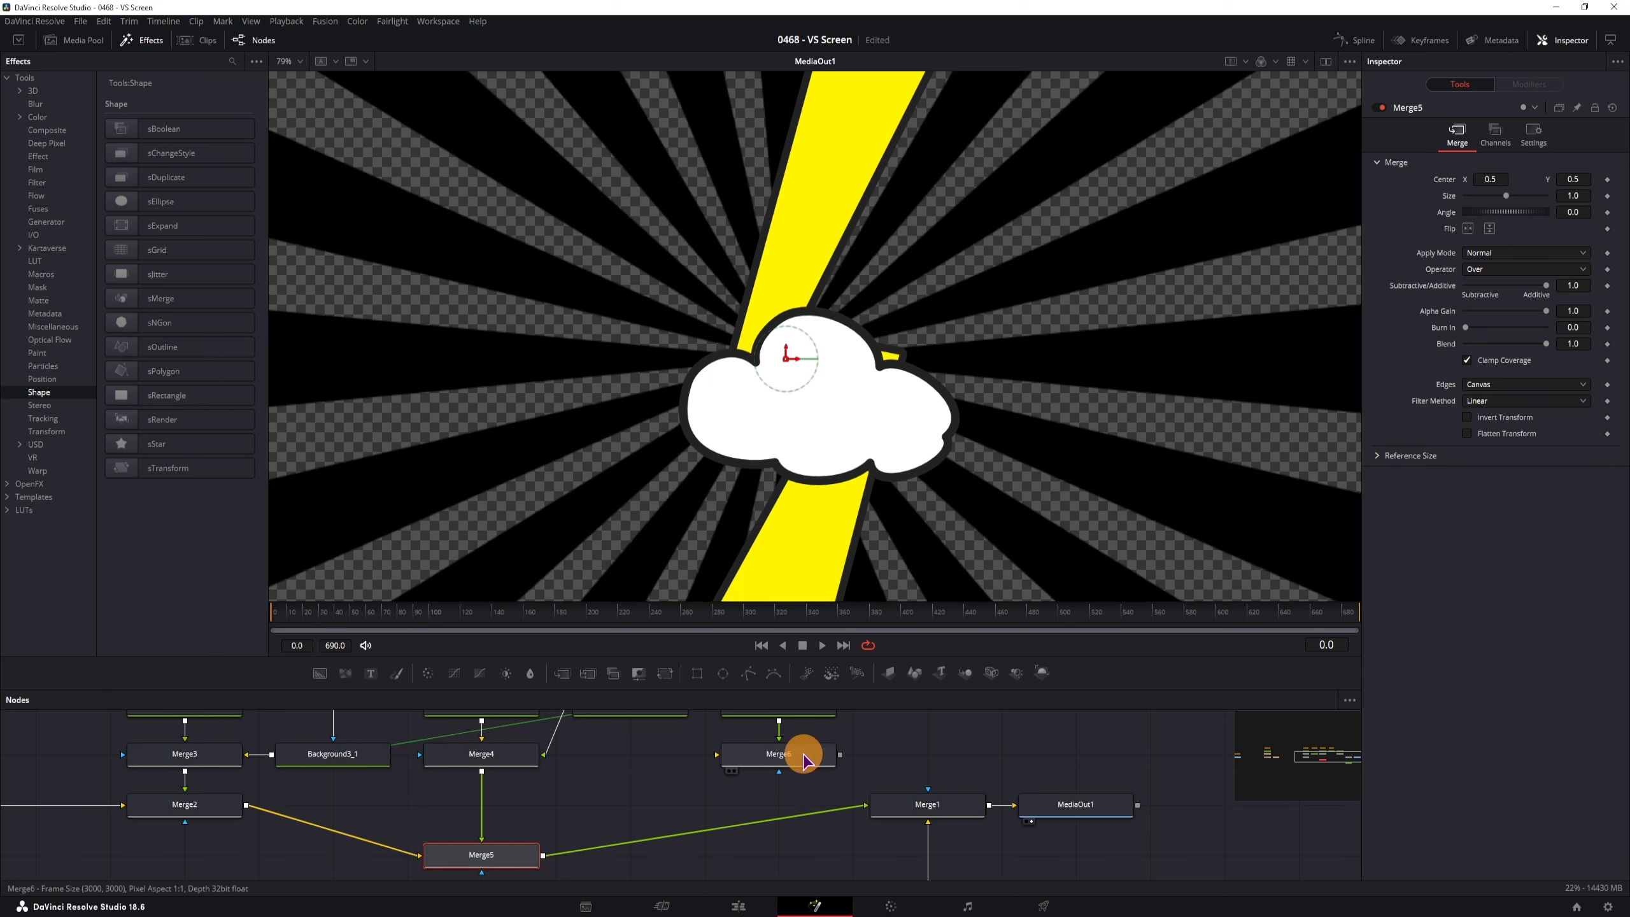
drag(805, 761, 483, 809)
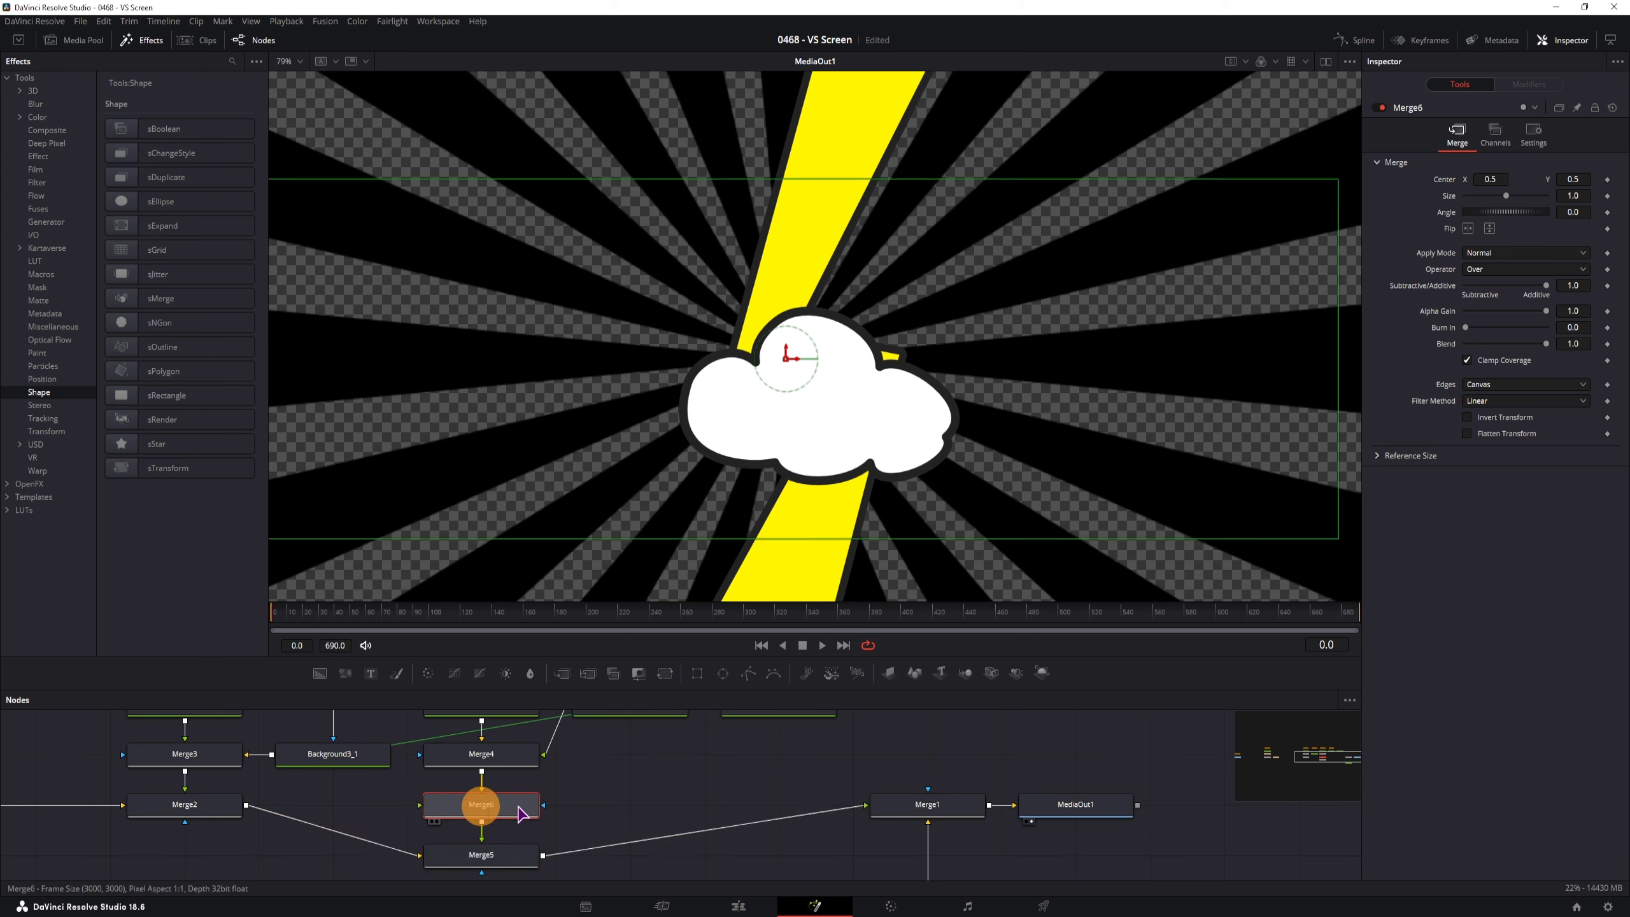
scroll(519, 814, up, 1)
drag(706, 733, 384, 829)
click(647, 829)
scroll(411, 828, down, 2)
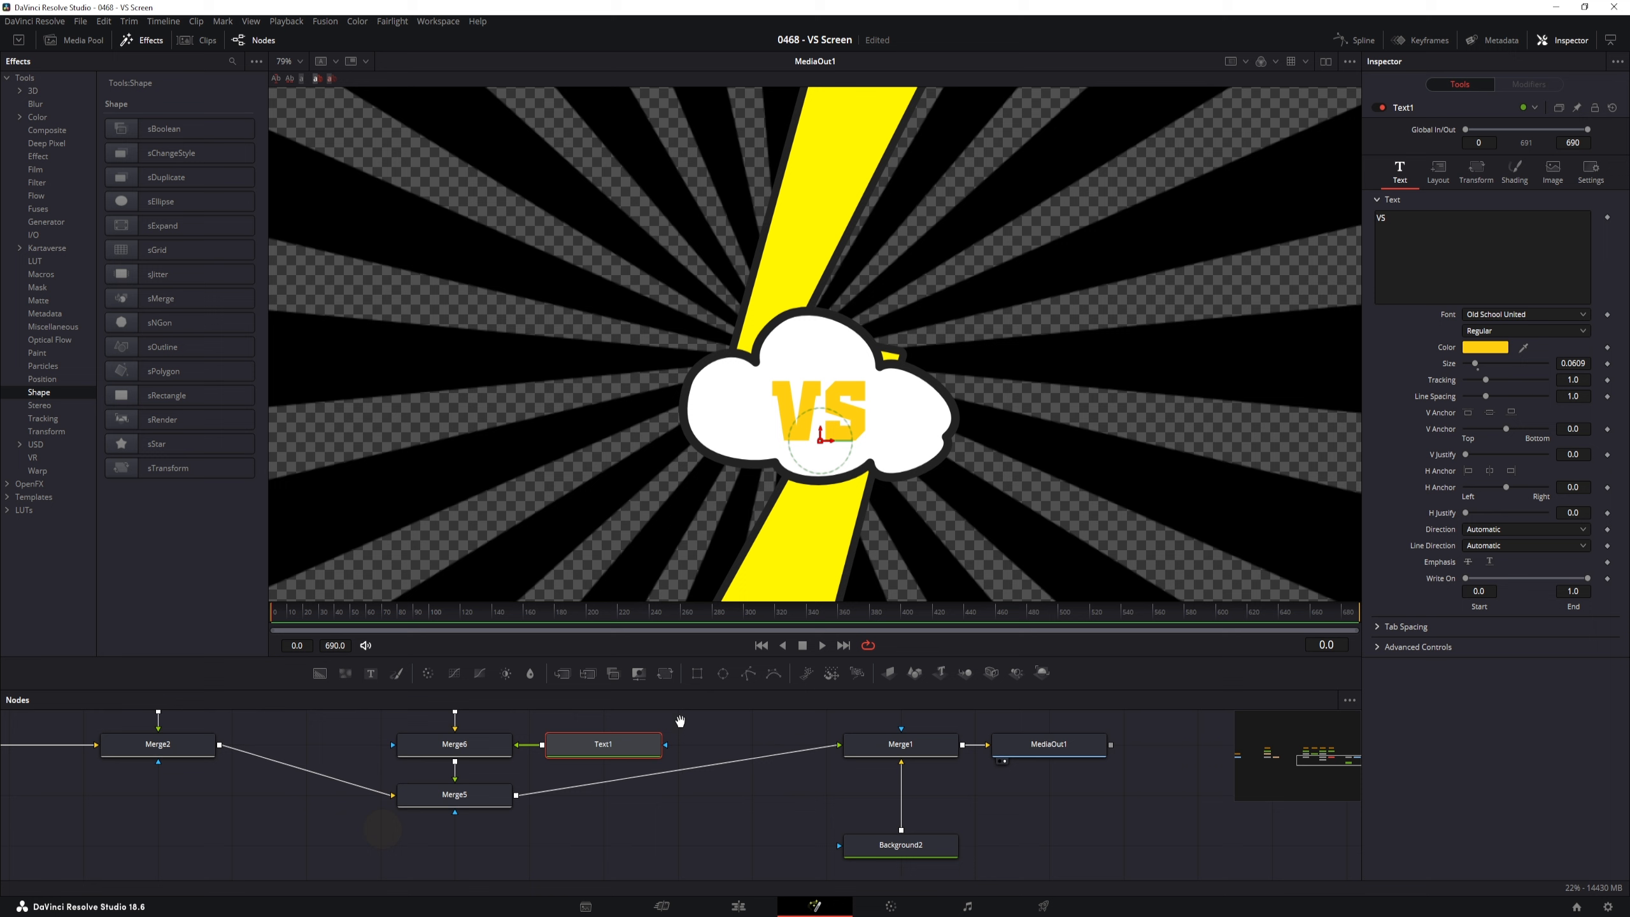
click(480, 800)
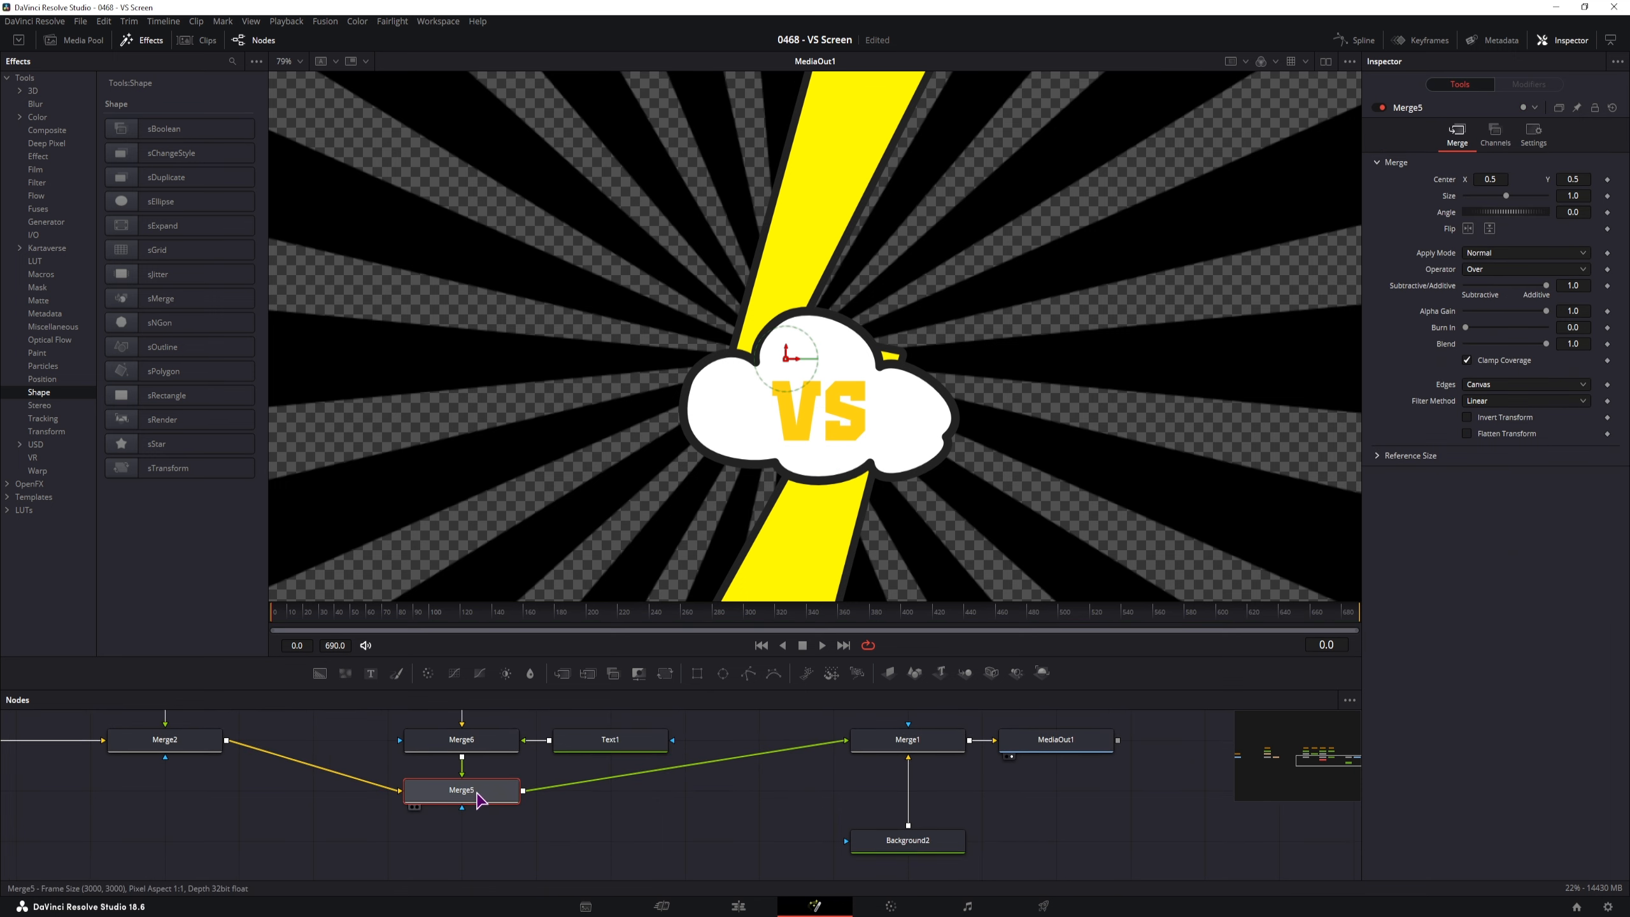
Scale Merge5 down and set its first Size keyframe at frame 6 with Effects hidden
drag(1575, 196, 1455, 200)
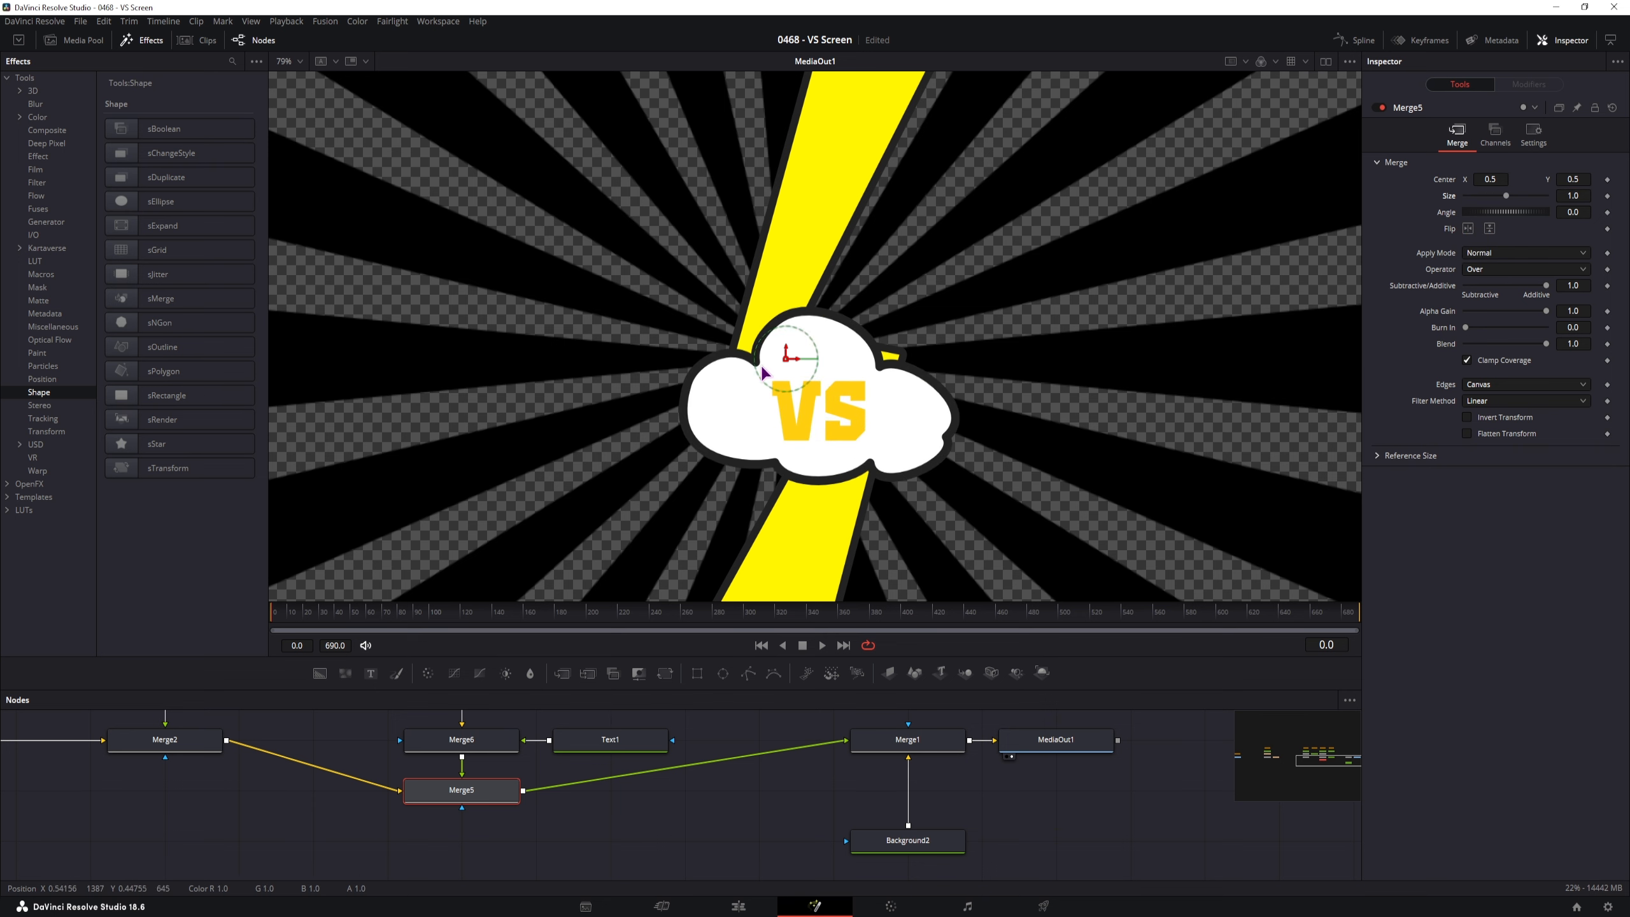
drag(285, 629, 281, 631)
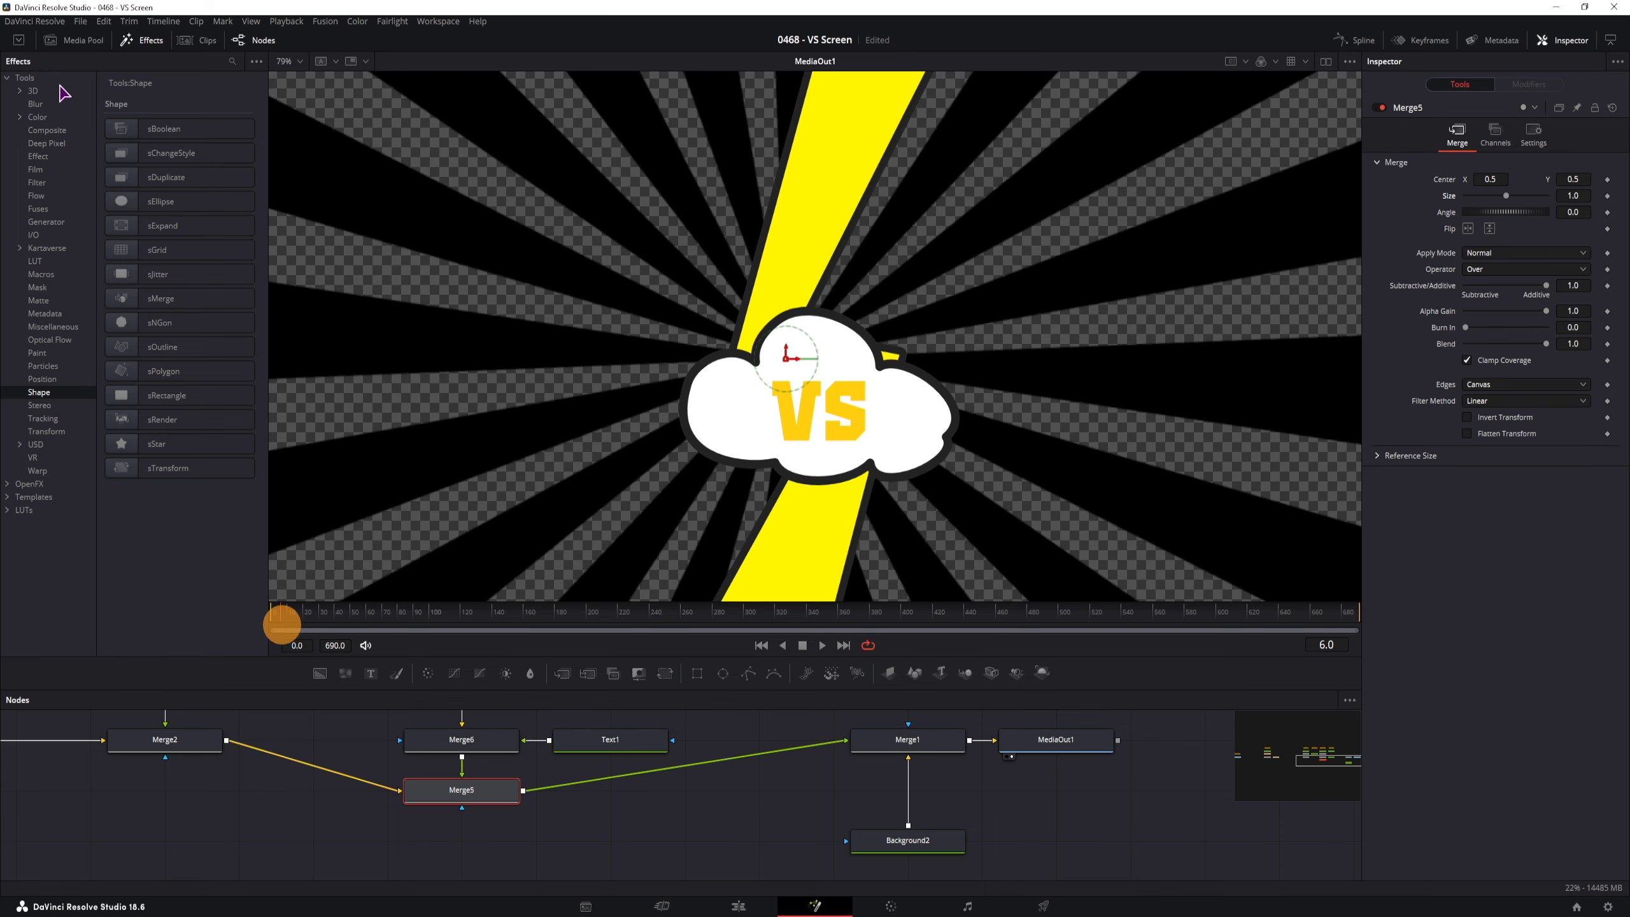
click(142, 40)
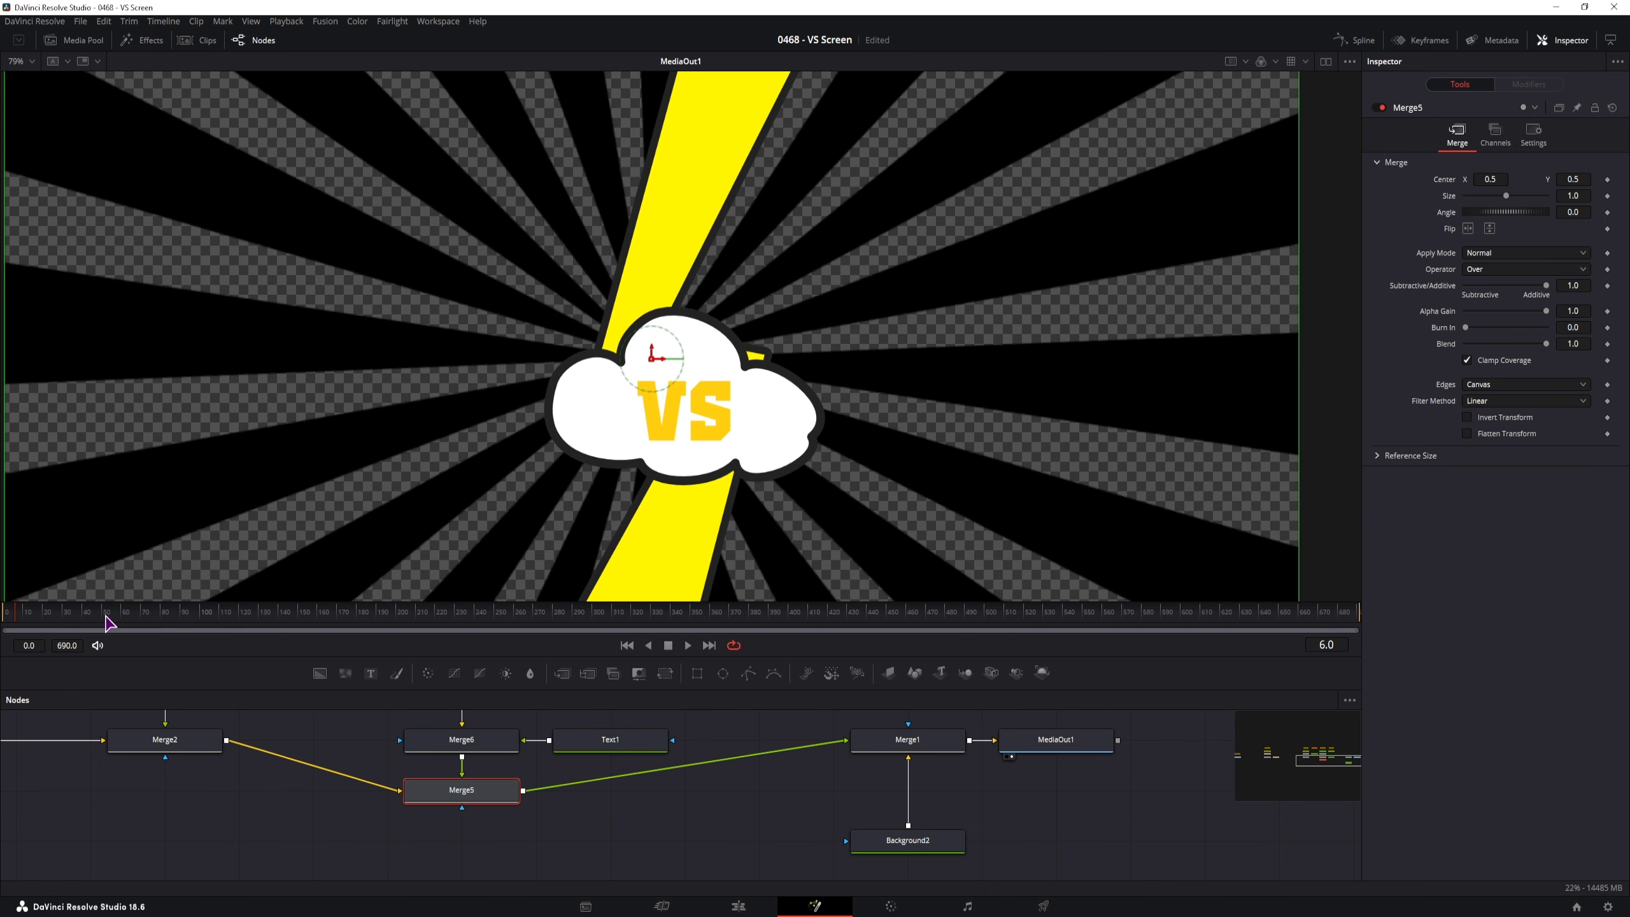
click(1608, 196)
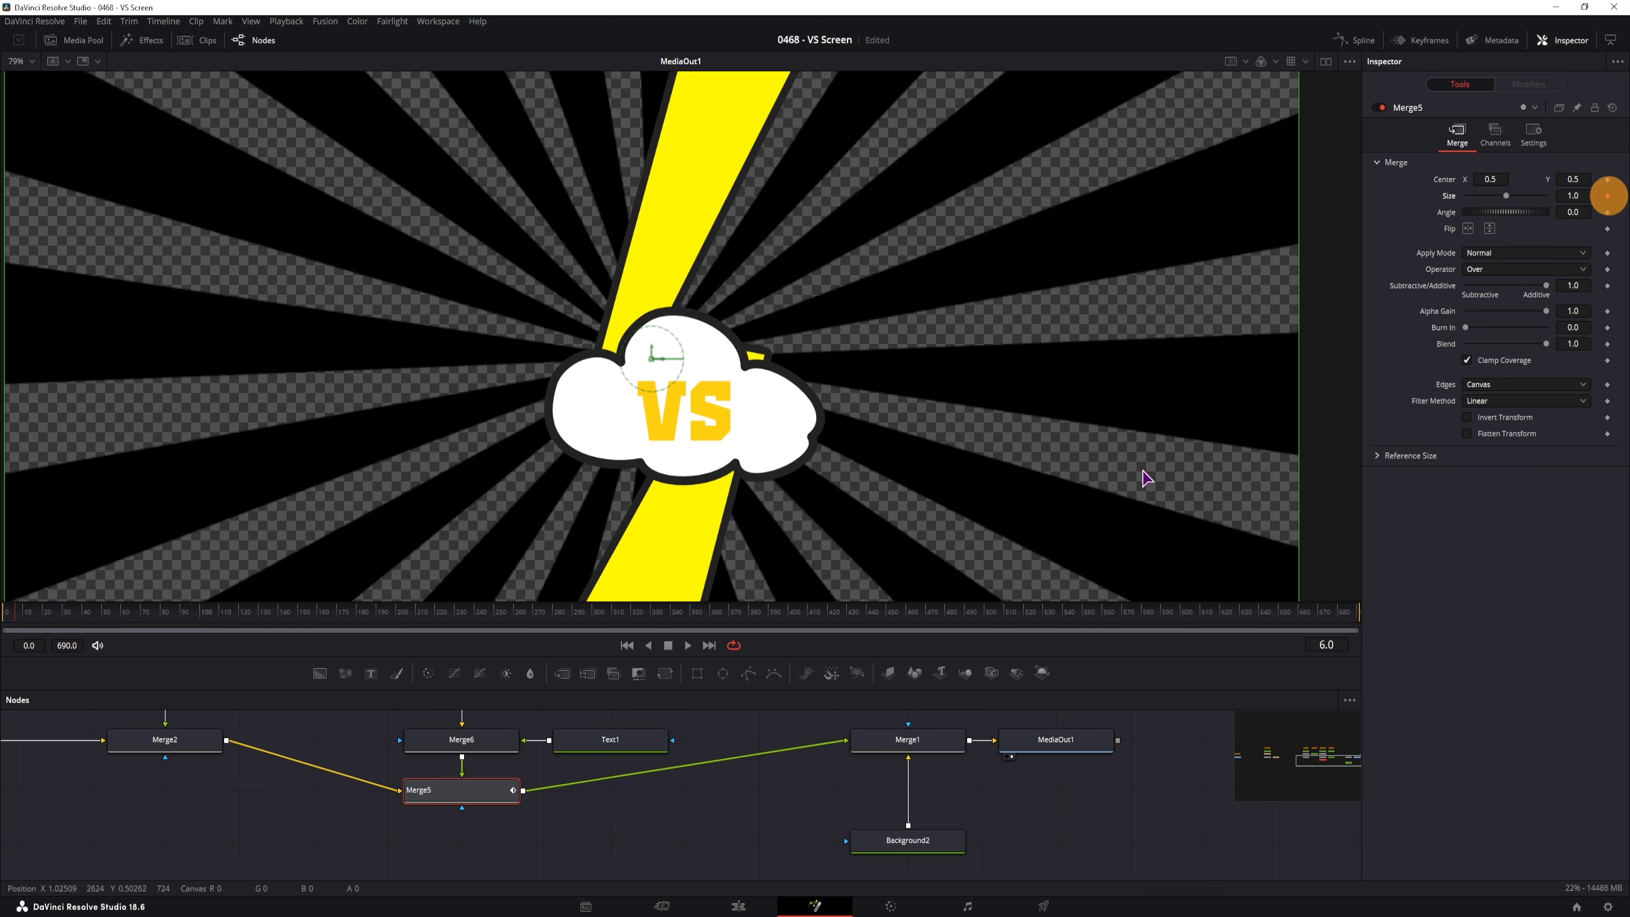
Keyframe Merge5 Size at 1.09 on frame 15 and back to 1.0 on frames 24 and 30
click(35, 626)
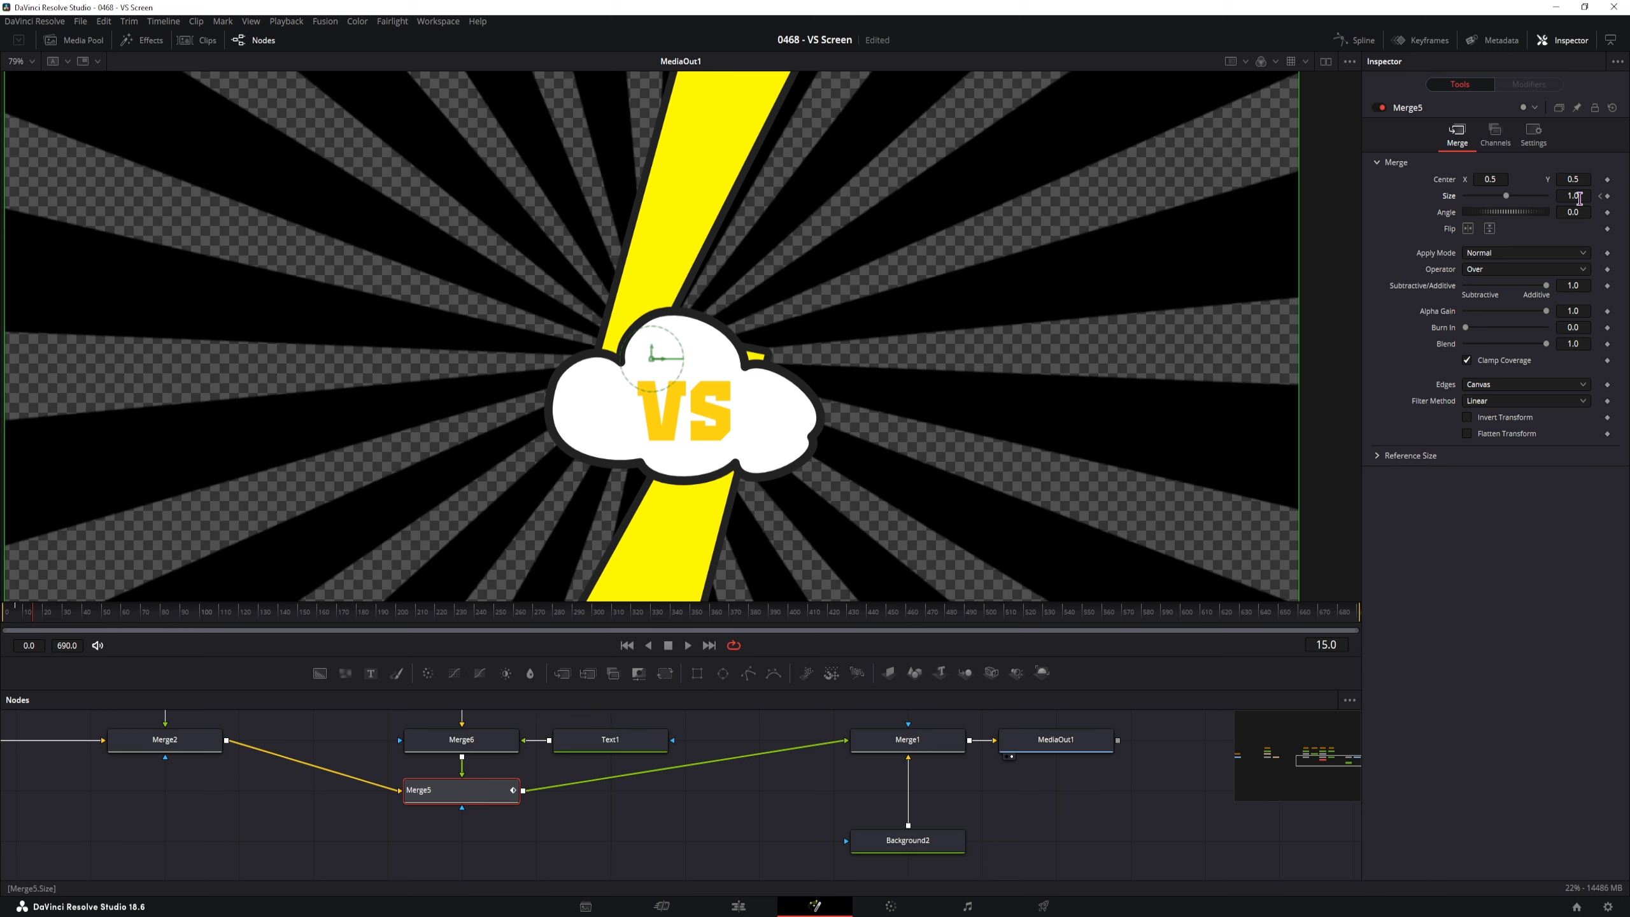
drag(1579, 198, 833, 201)
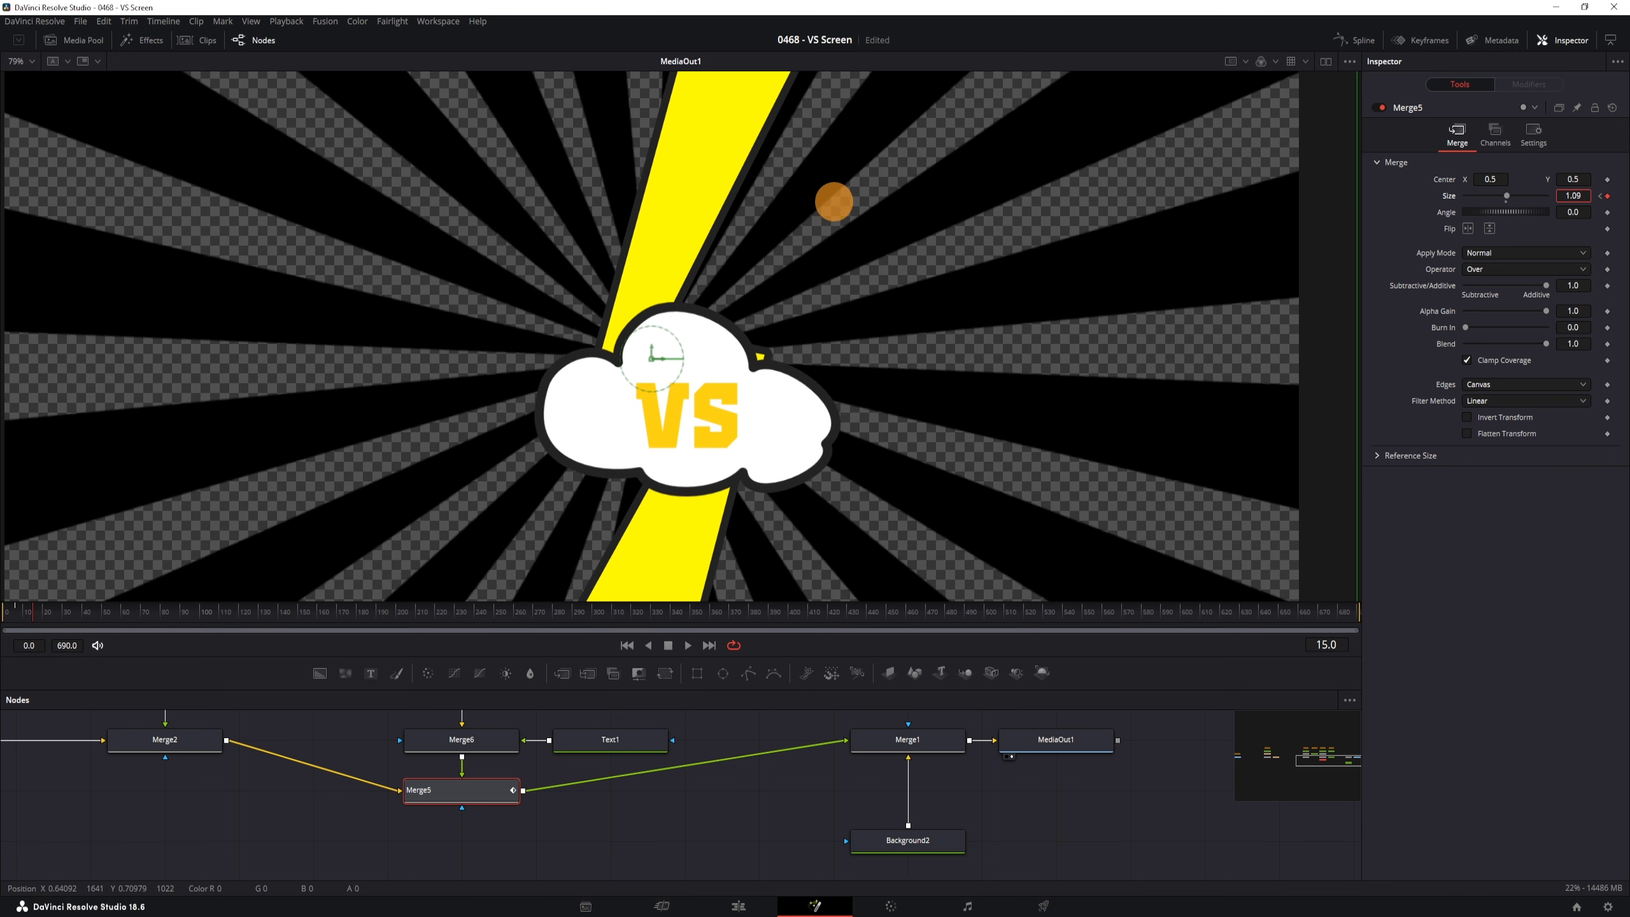
click(51, 620)
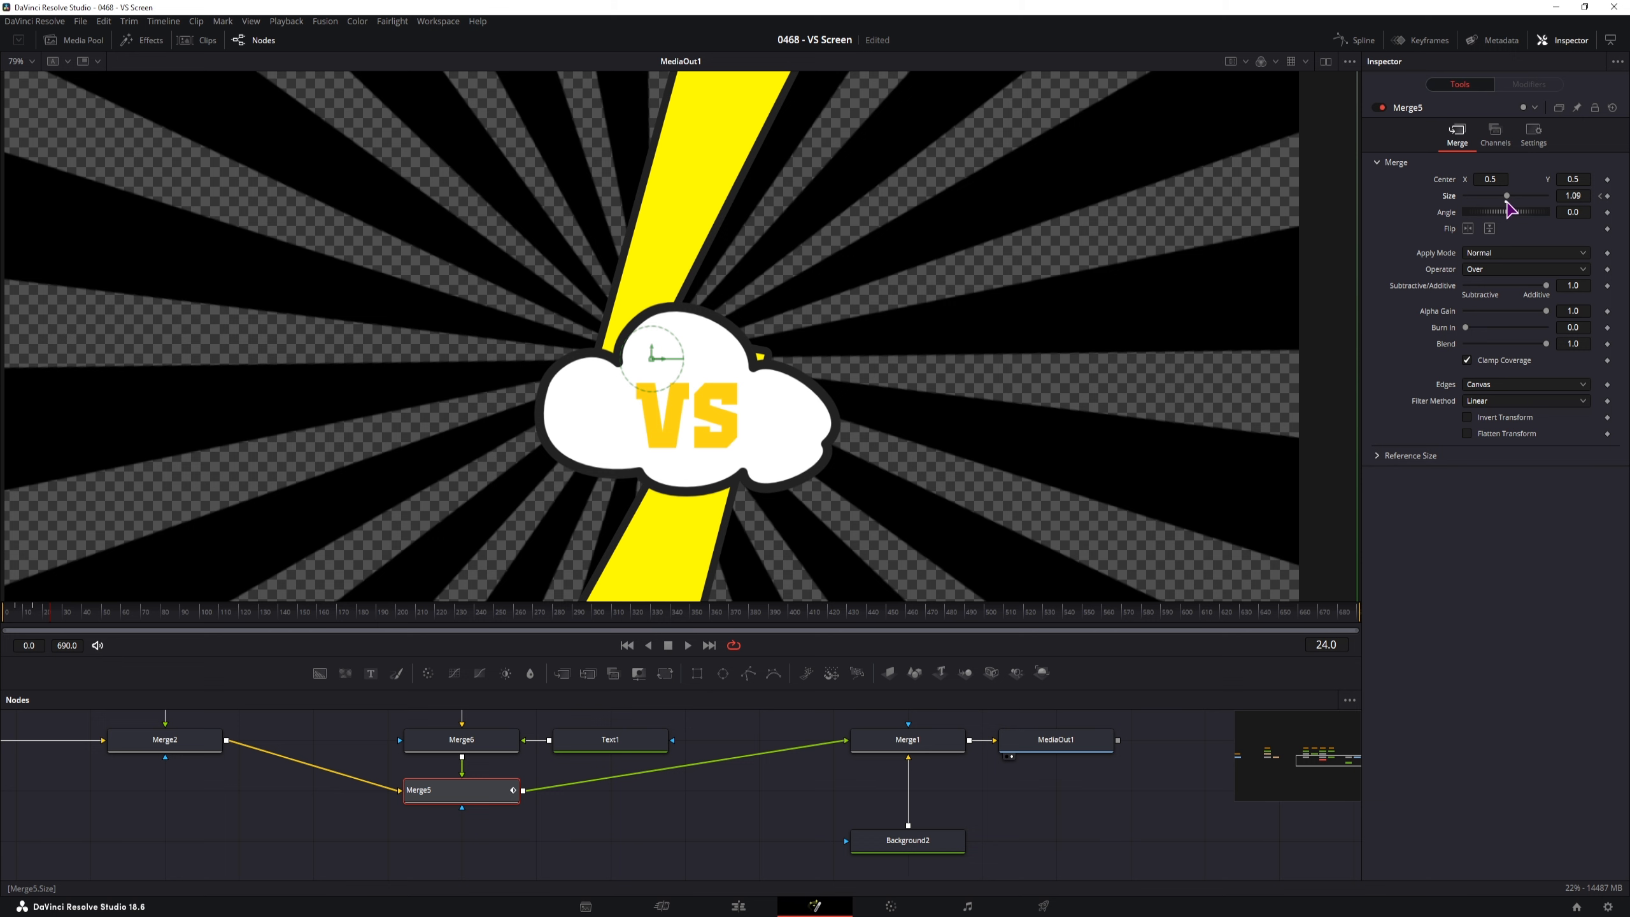
drag(1506, 196, 1502, 200)
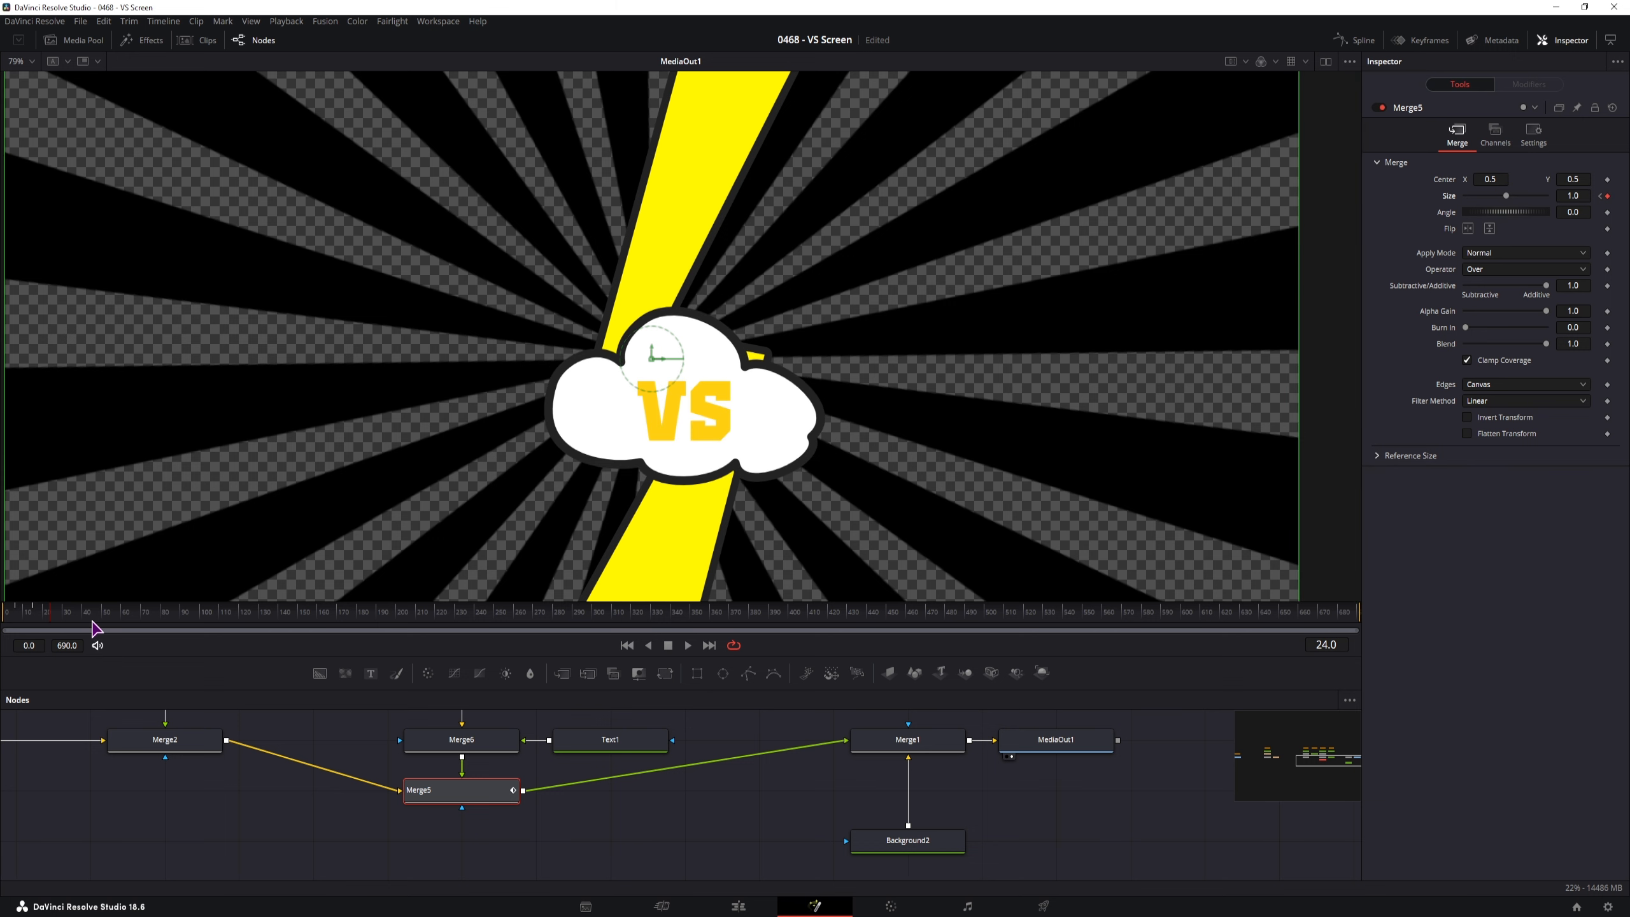
click(61, 620)
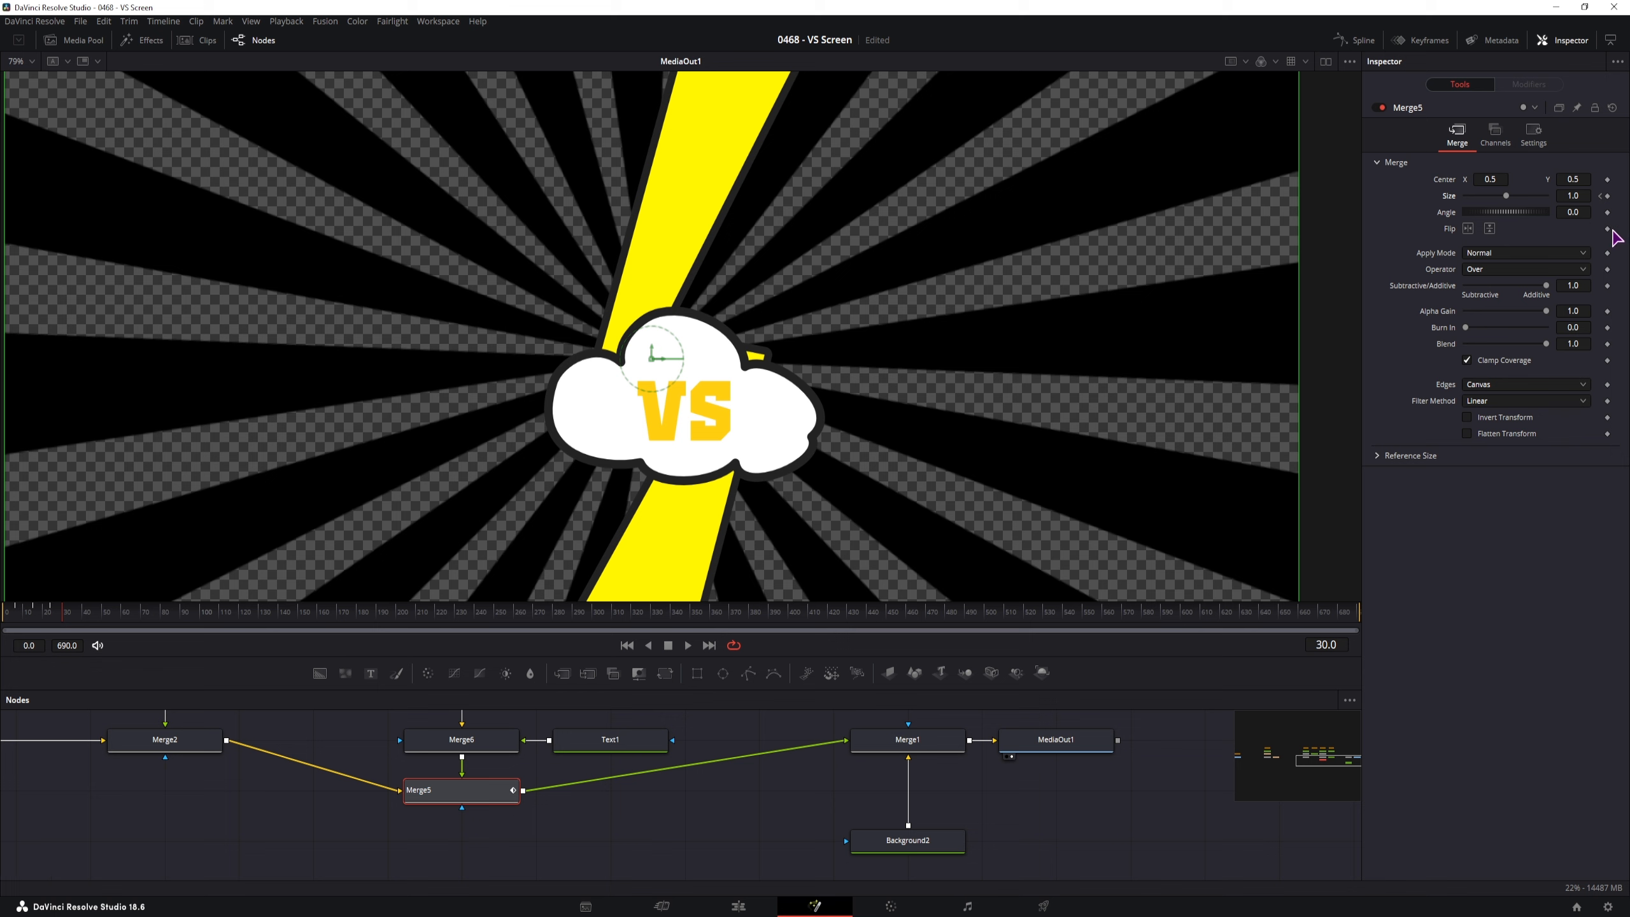
click(1609, 197)
click(1362, 43)
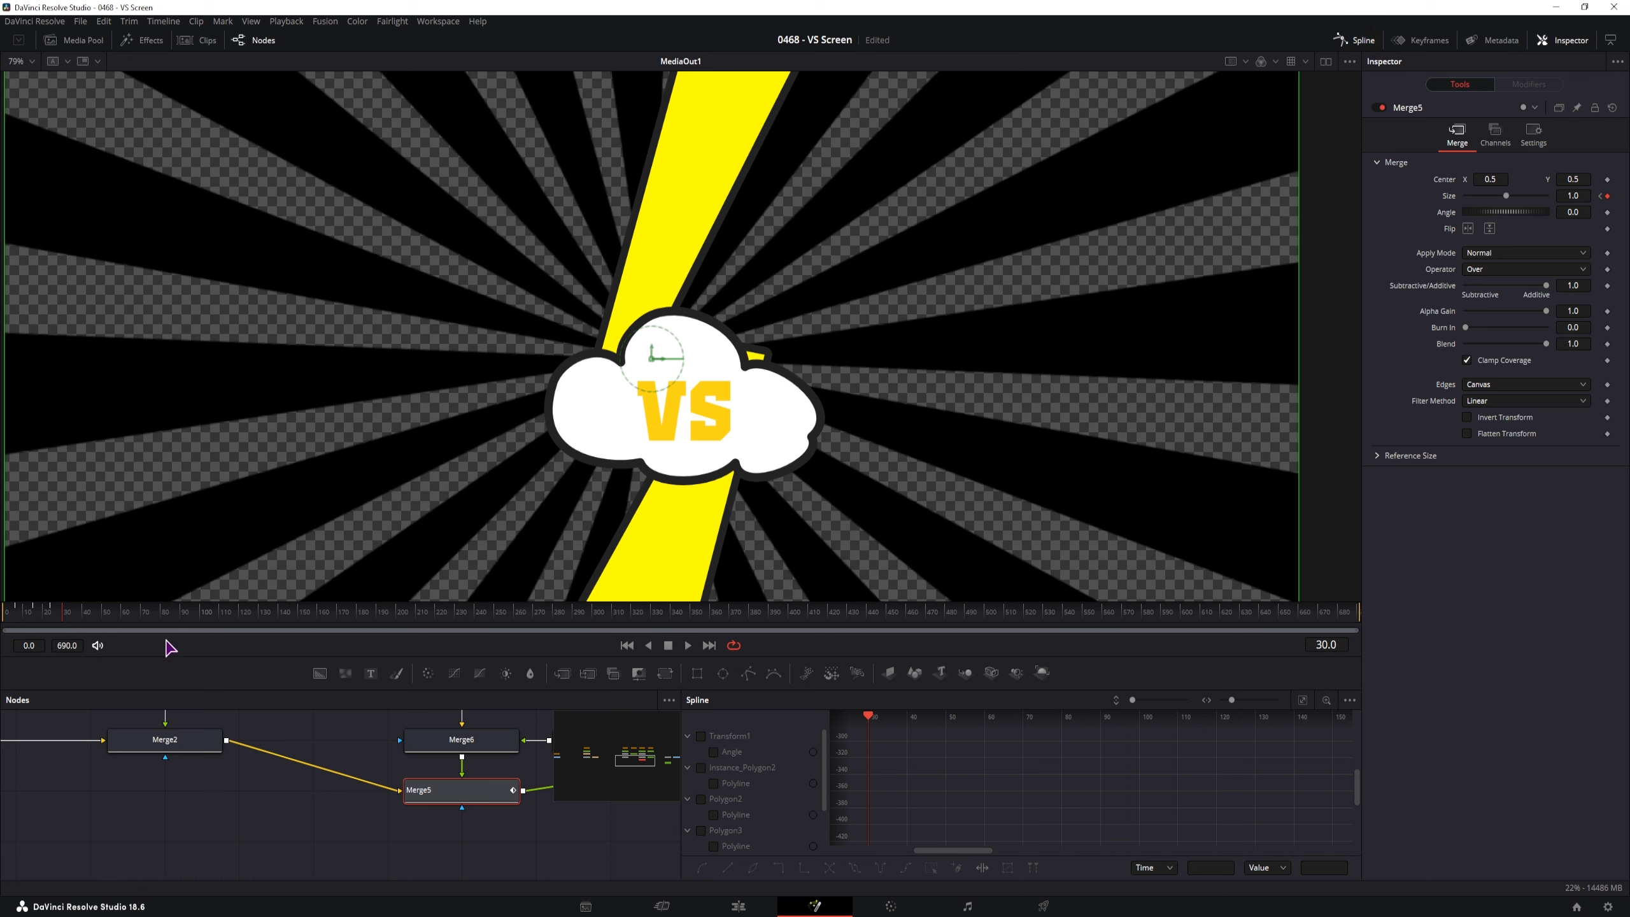
Show only Merge5's Size curve in the Spline editor, fitted to the view
scroll(371, 822, right, 5)
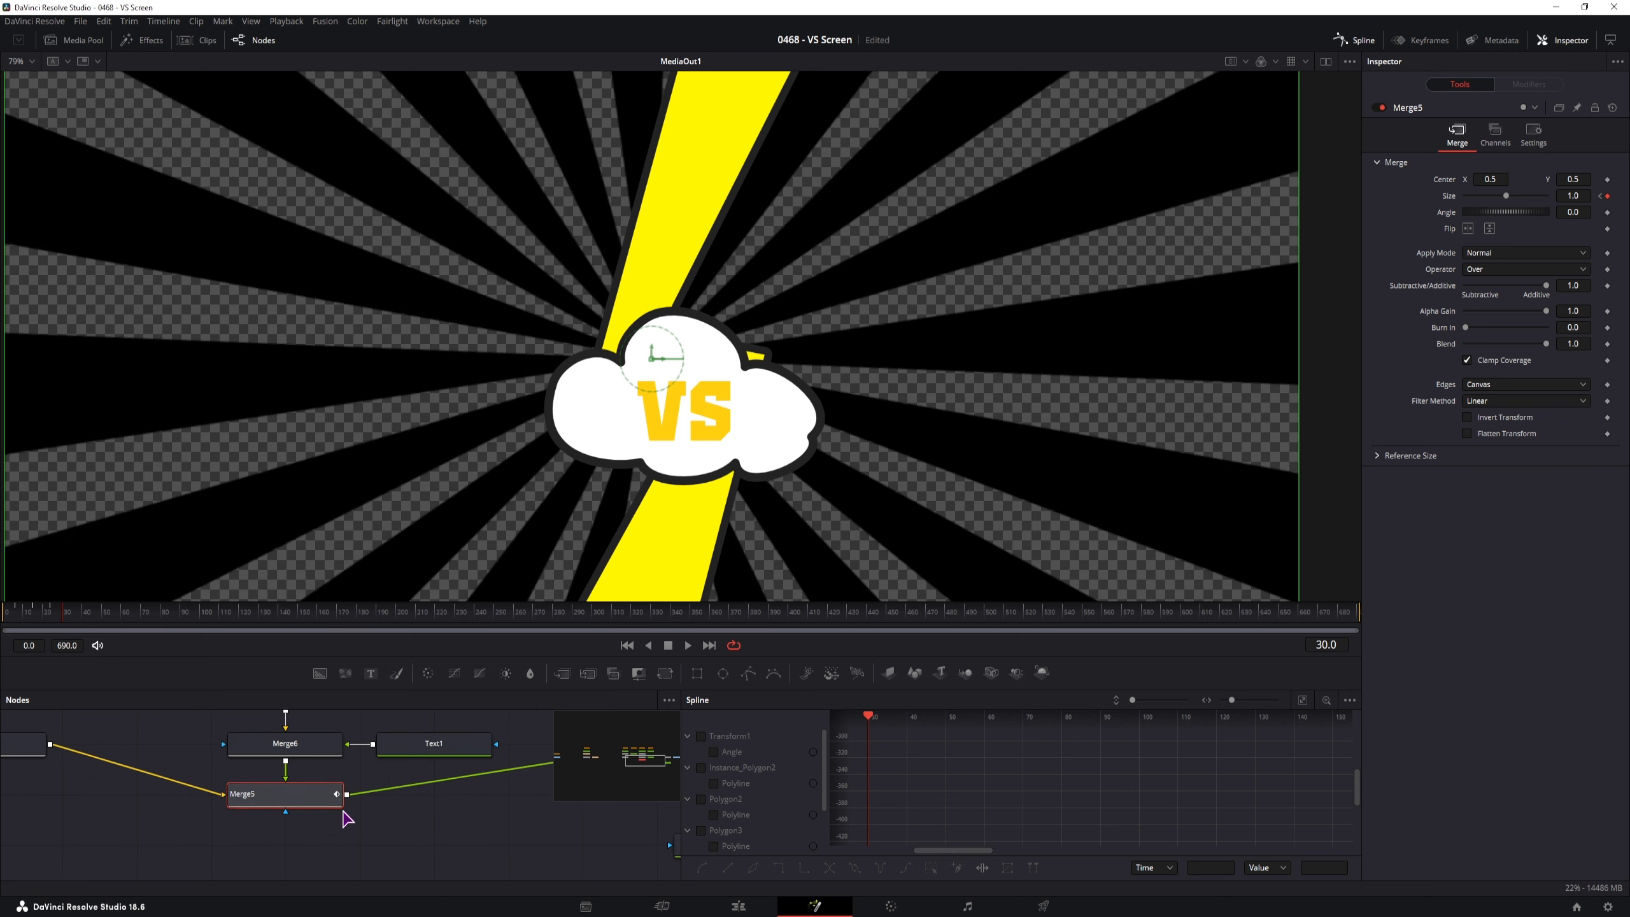
click(321, 796)
click(1350, 701)
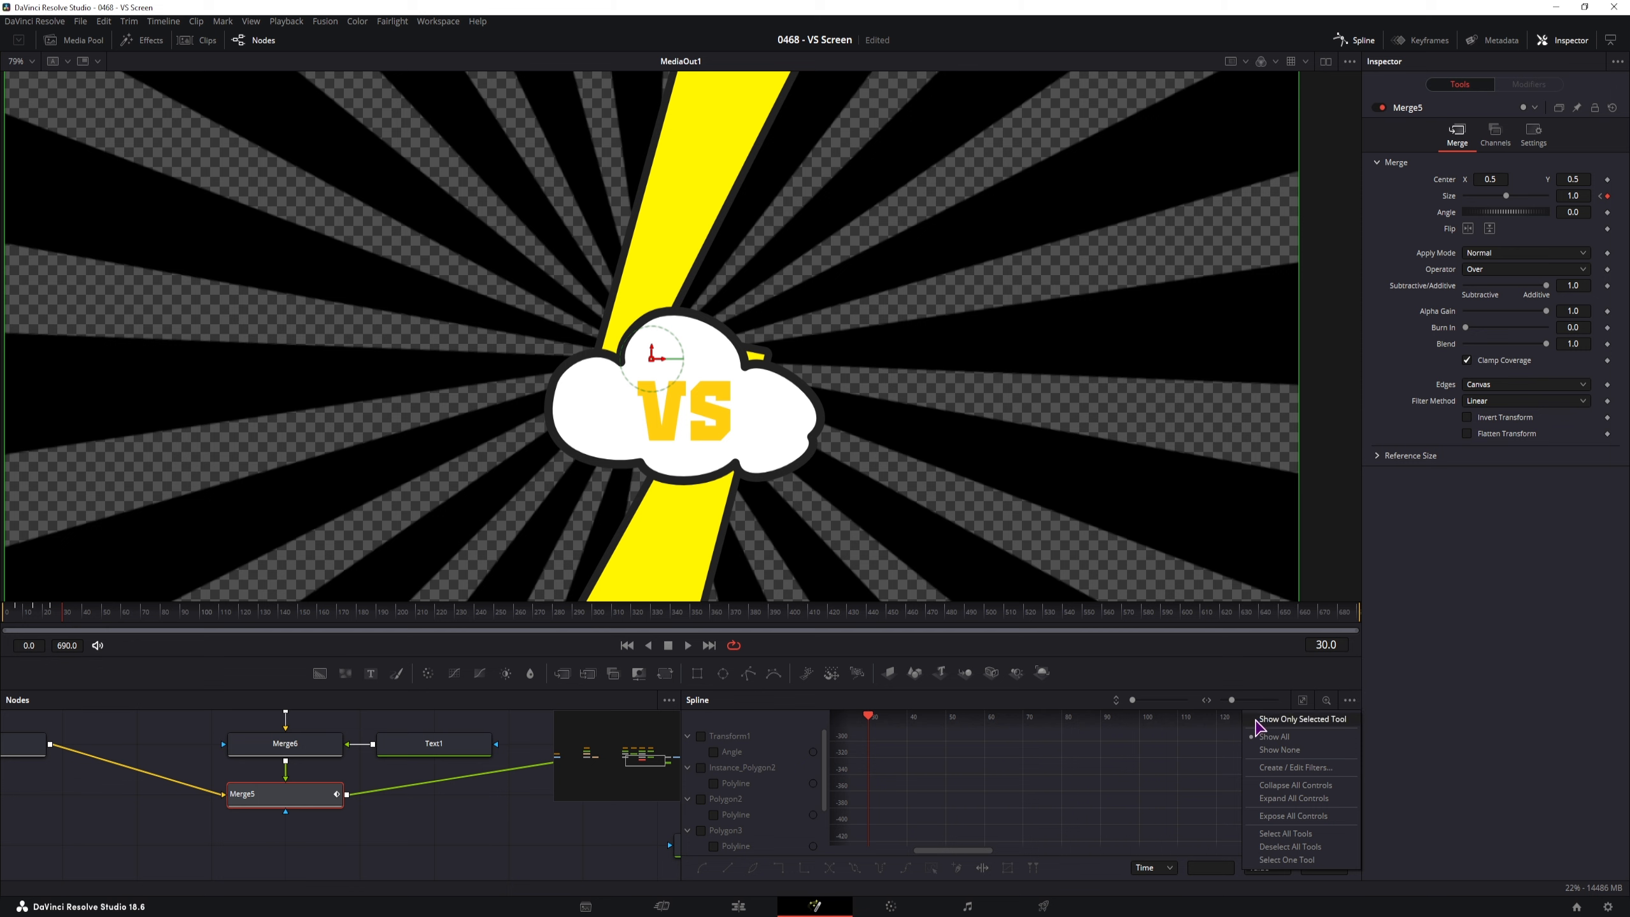
click(1307, 720)
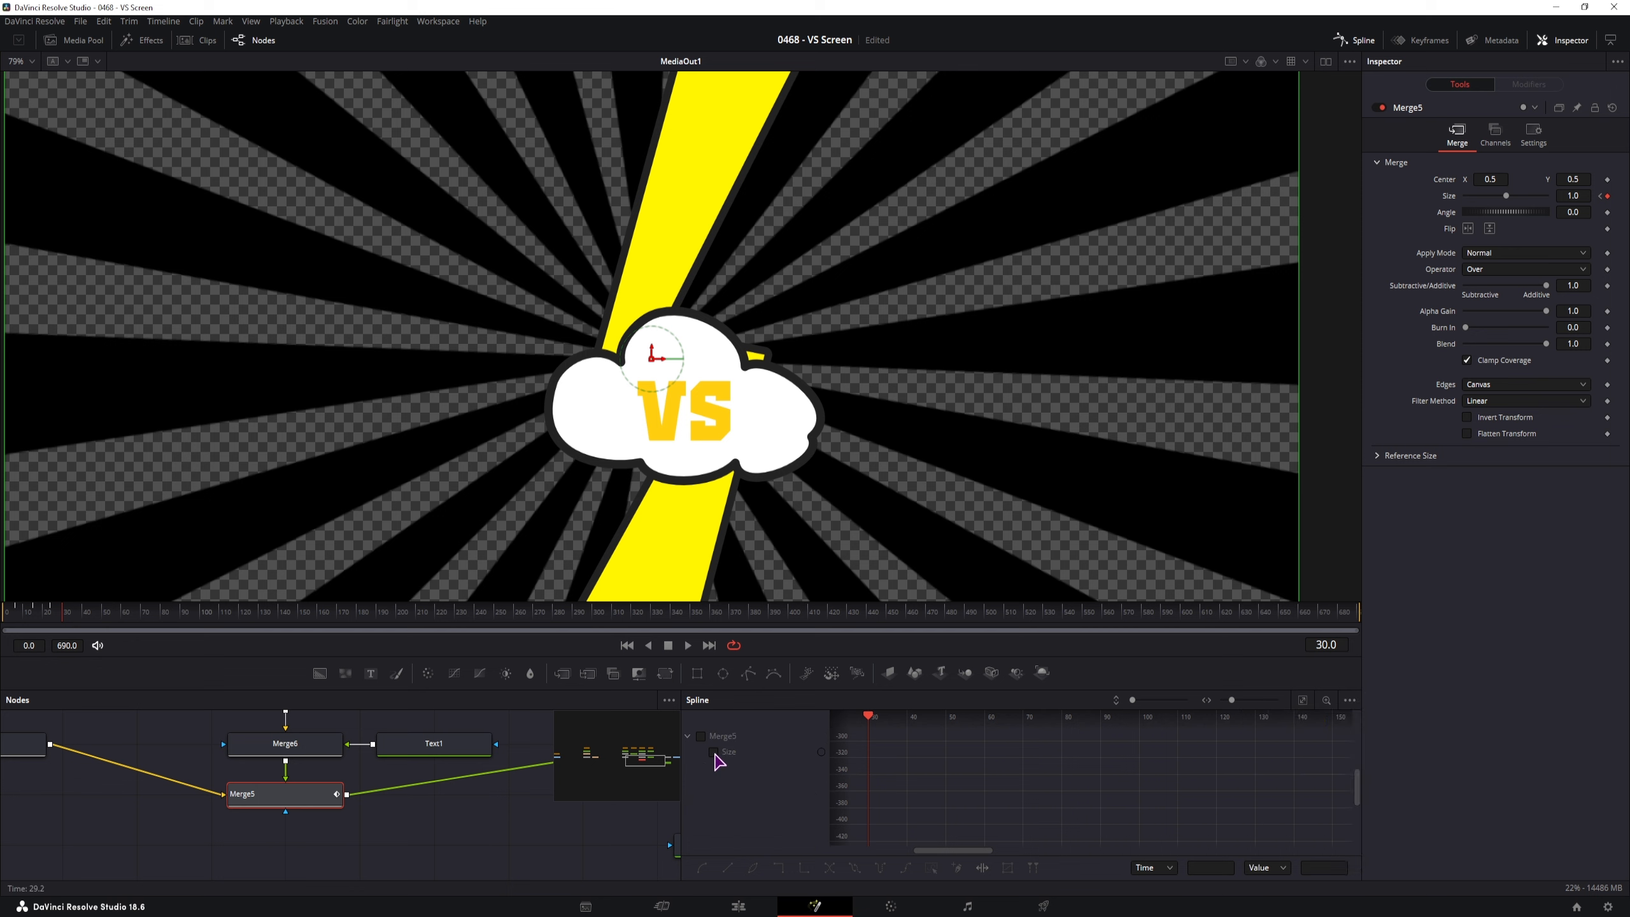
click(715, 756)
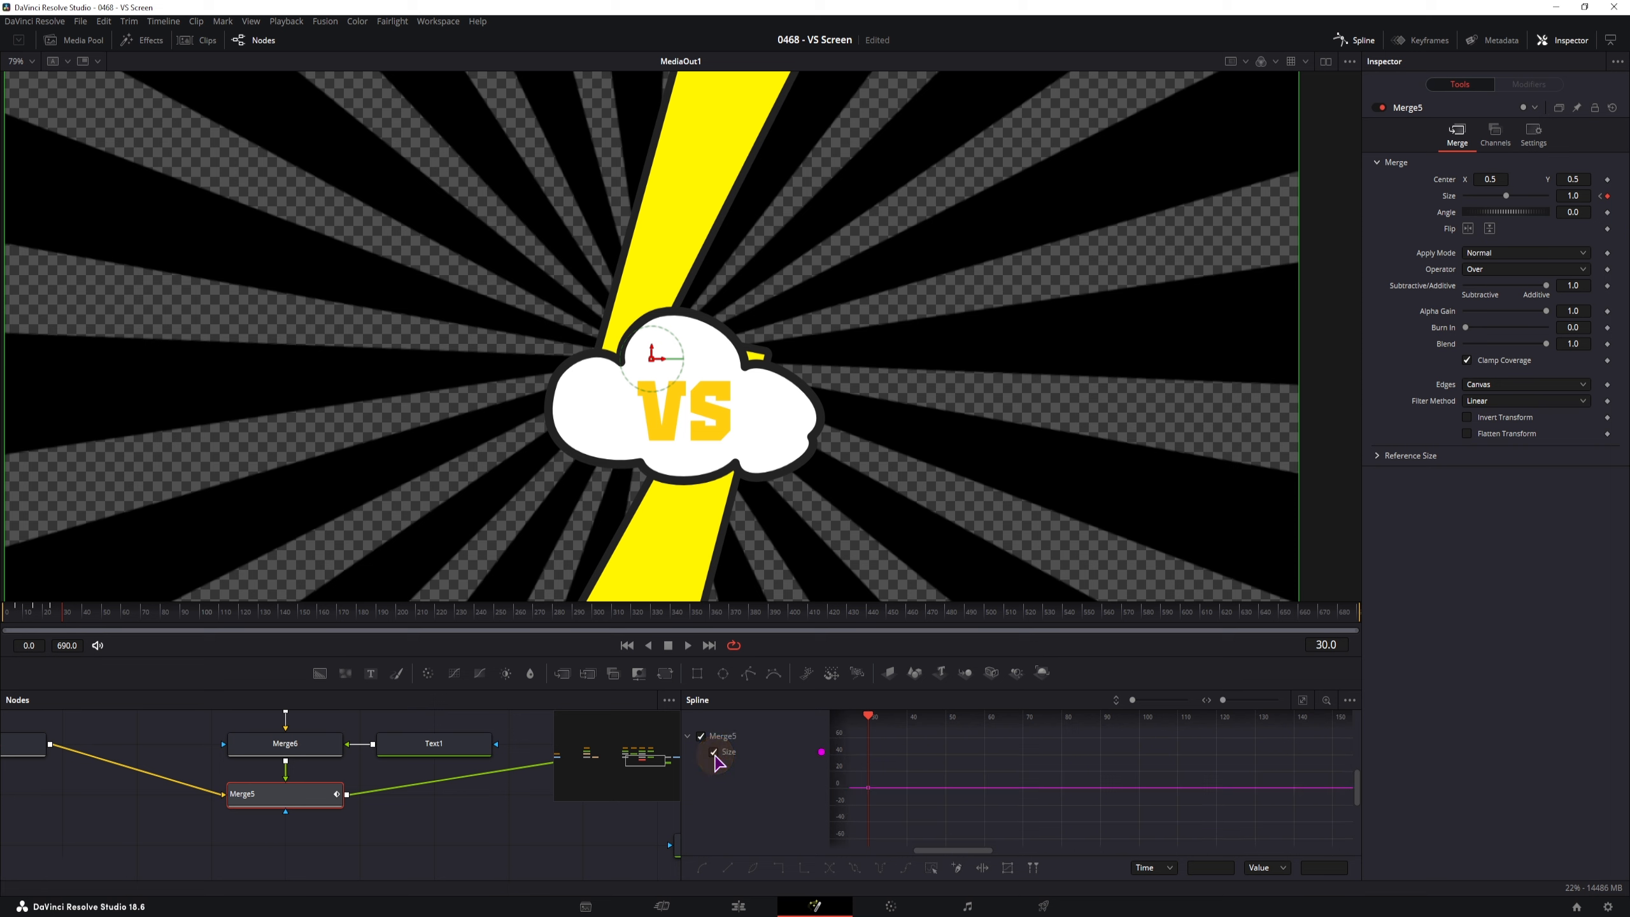
drag(913, 813, 952, 804)
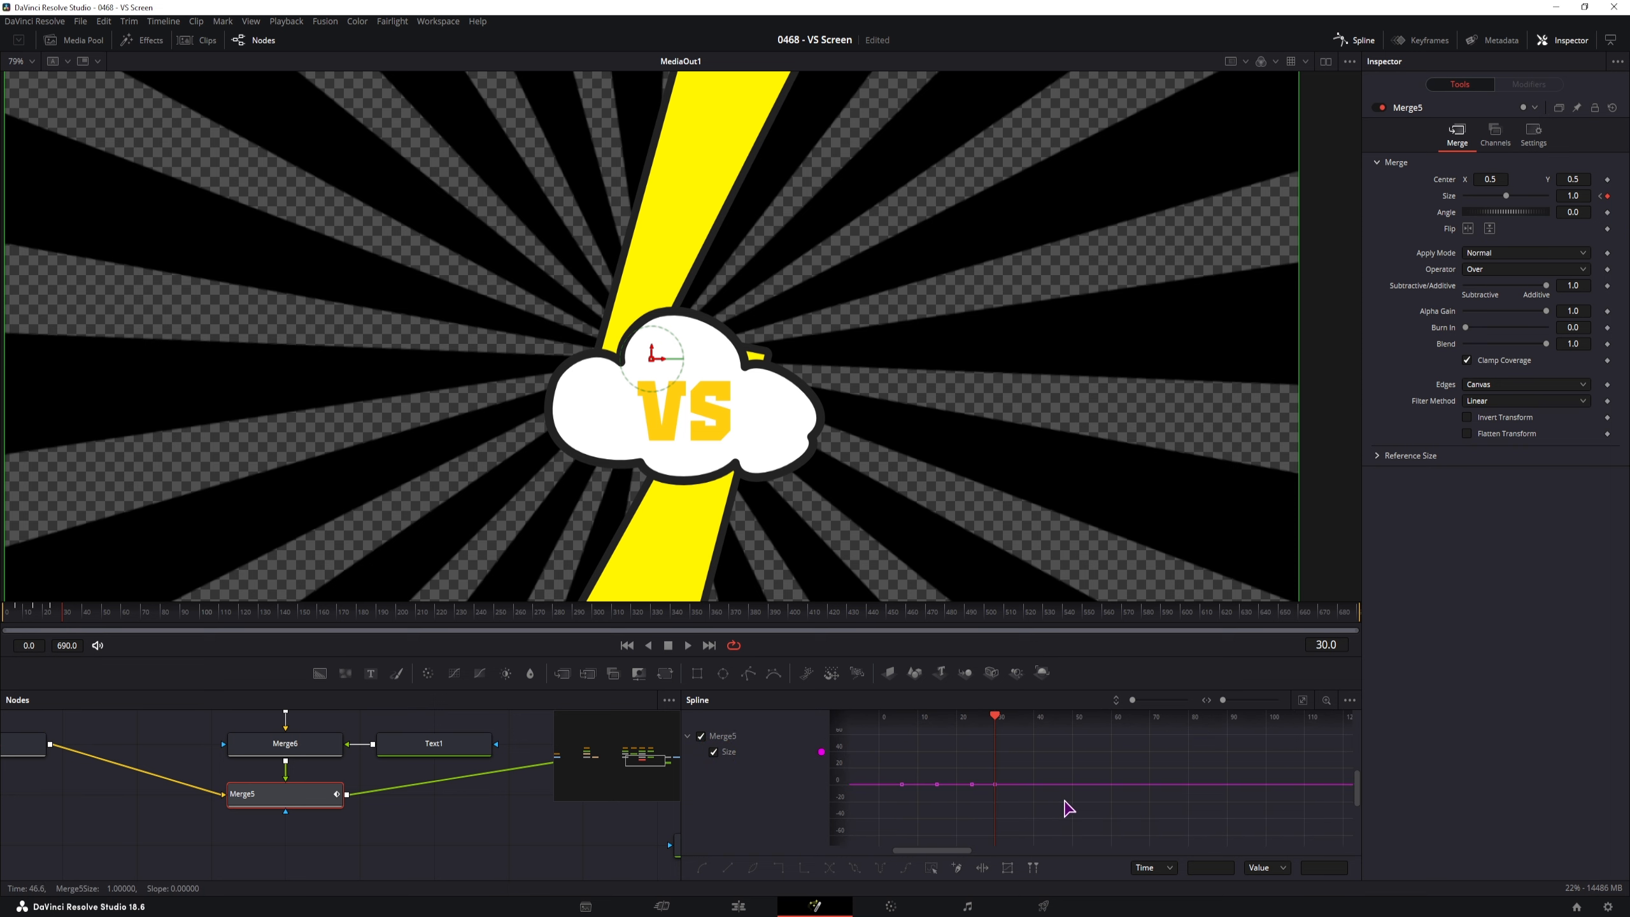
click(1302, 701)
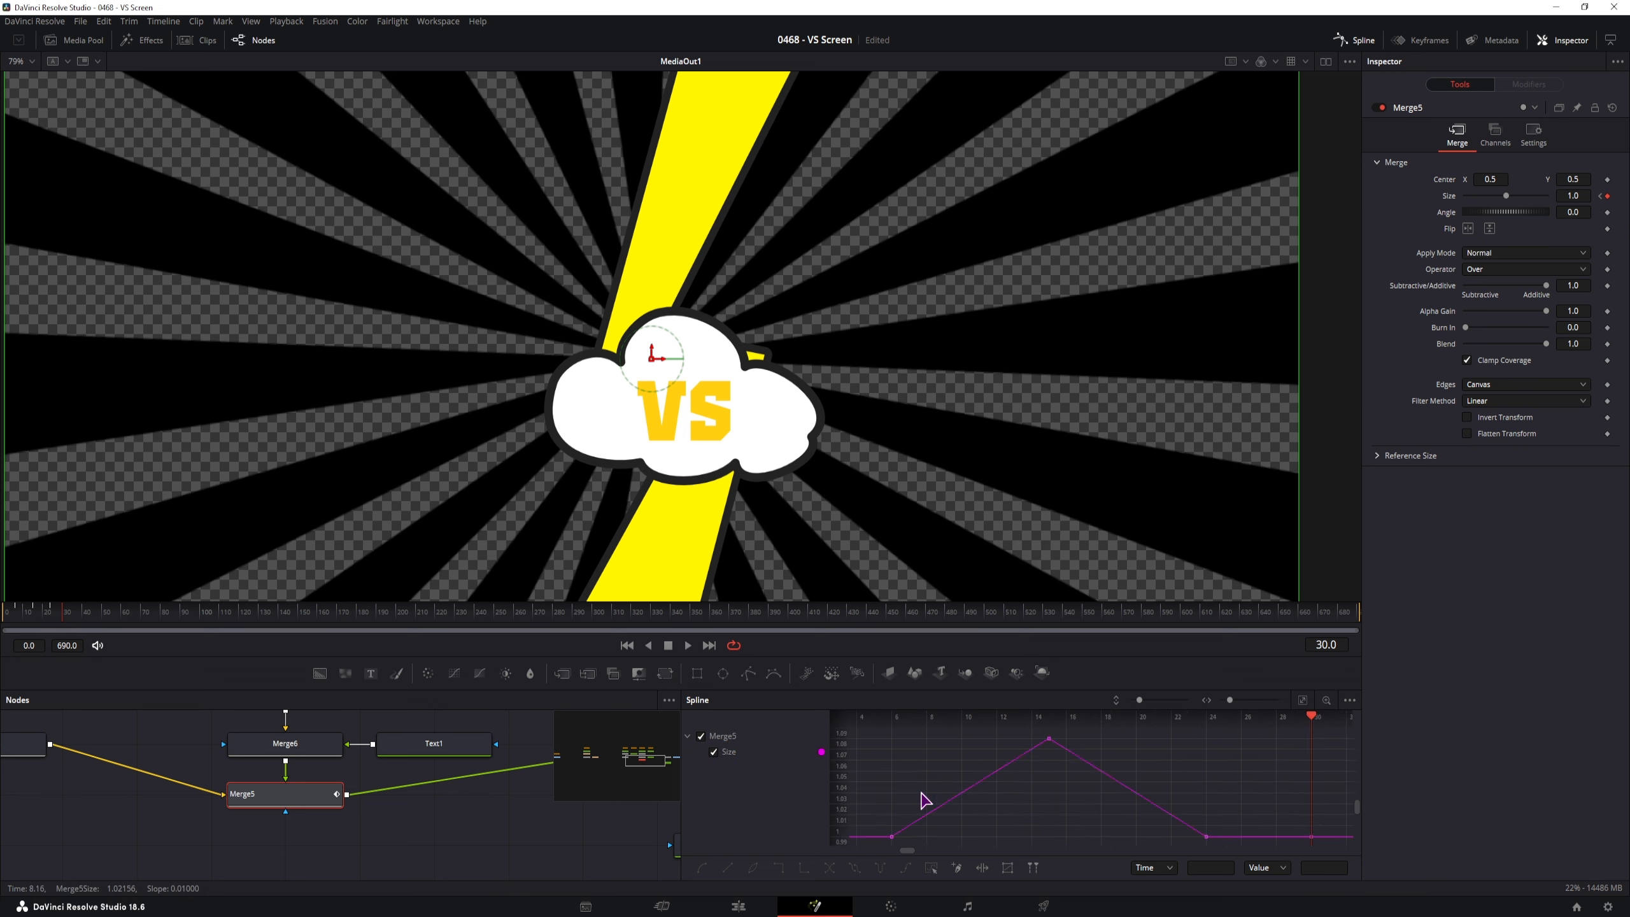
Smooth all Size keyframes, set the pulse to repeat with Set Relative, and play back to check
click(931, 869)
key(s)
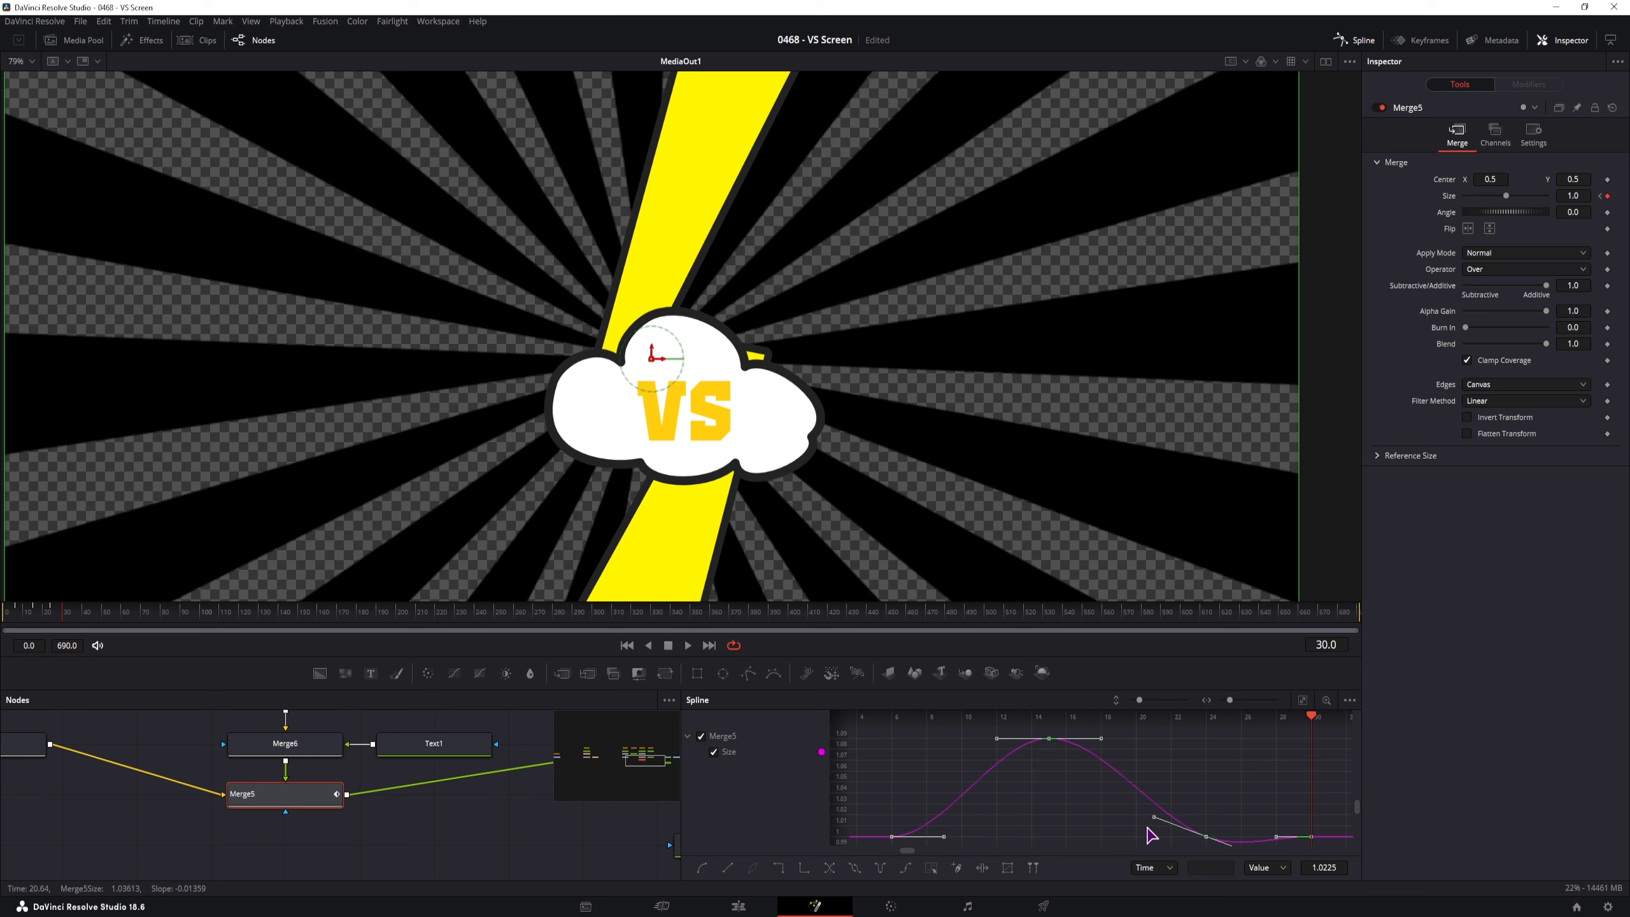
drag(1152, 821, 1081, 817)
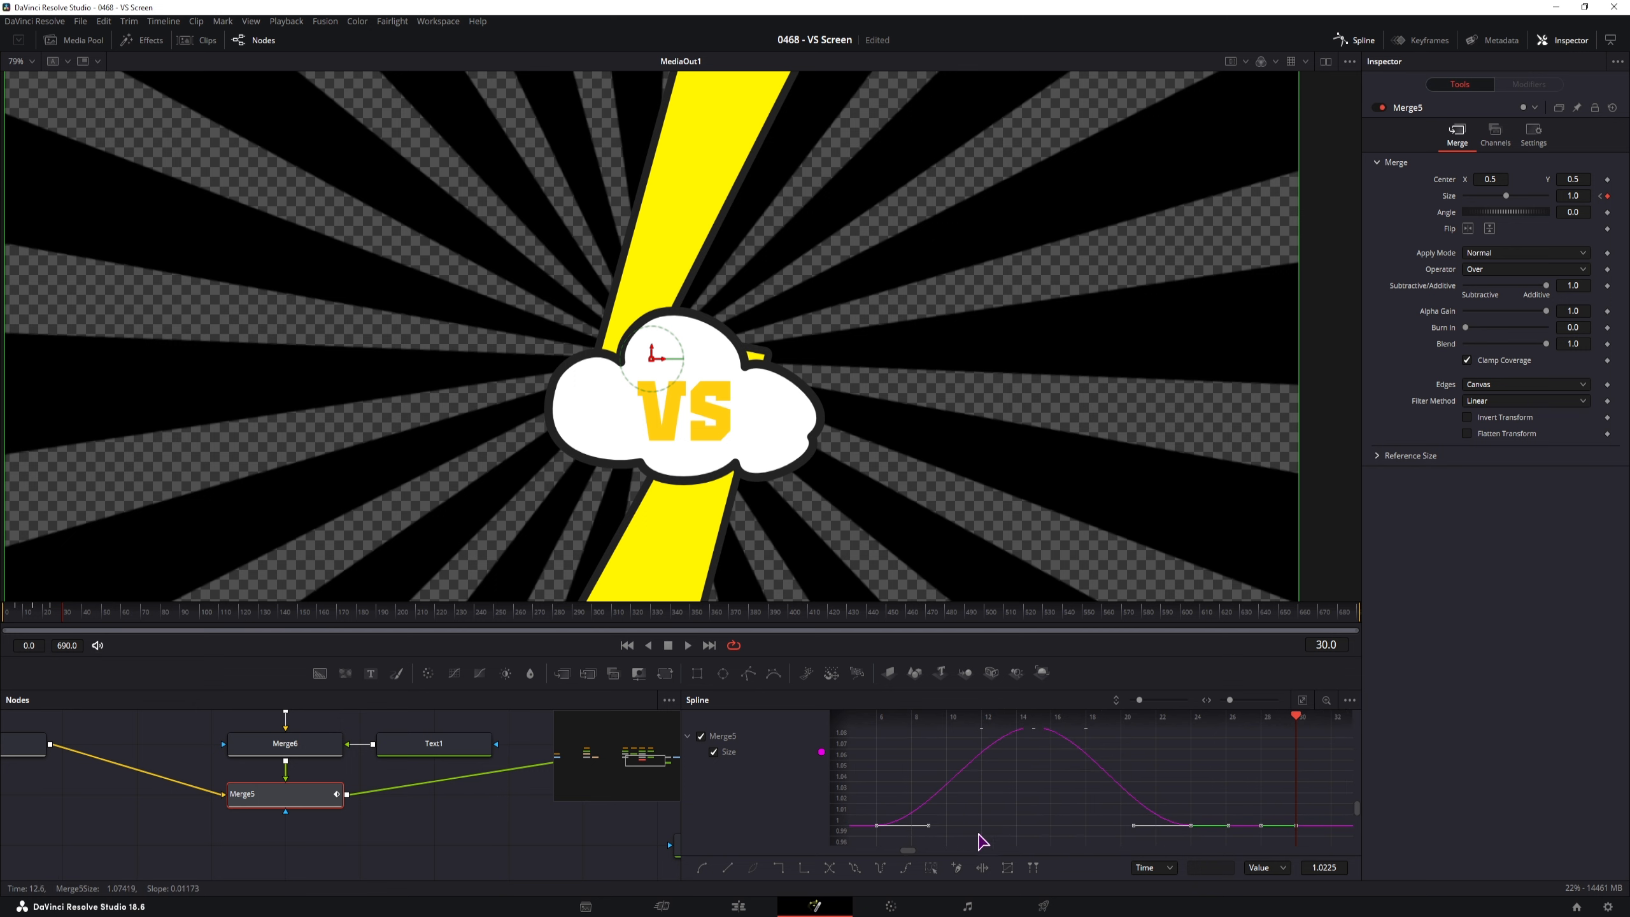
click(906, 869)
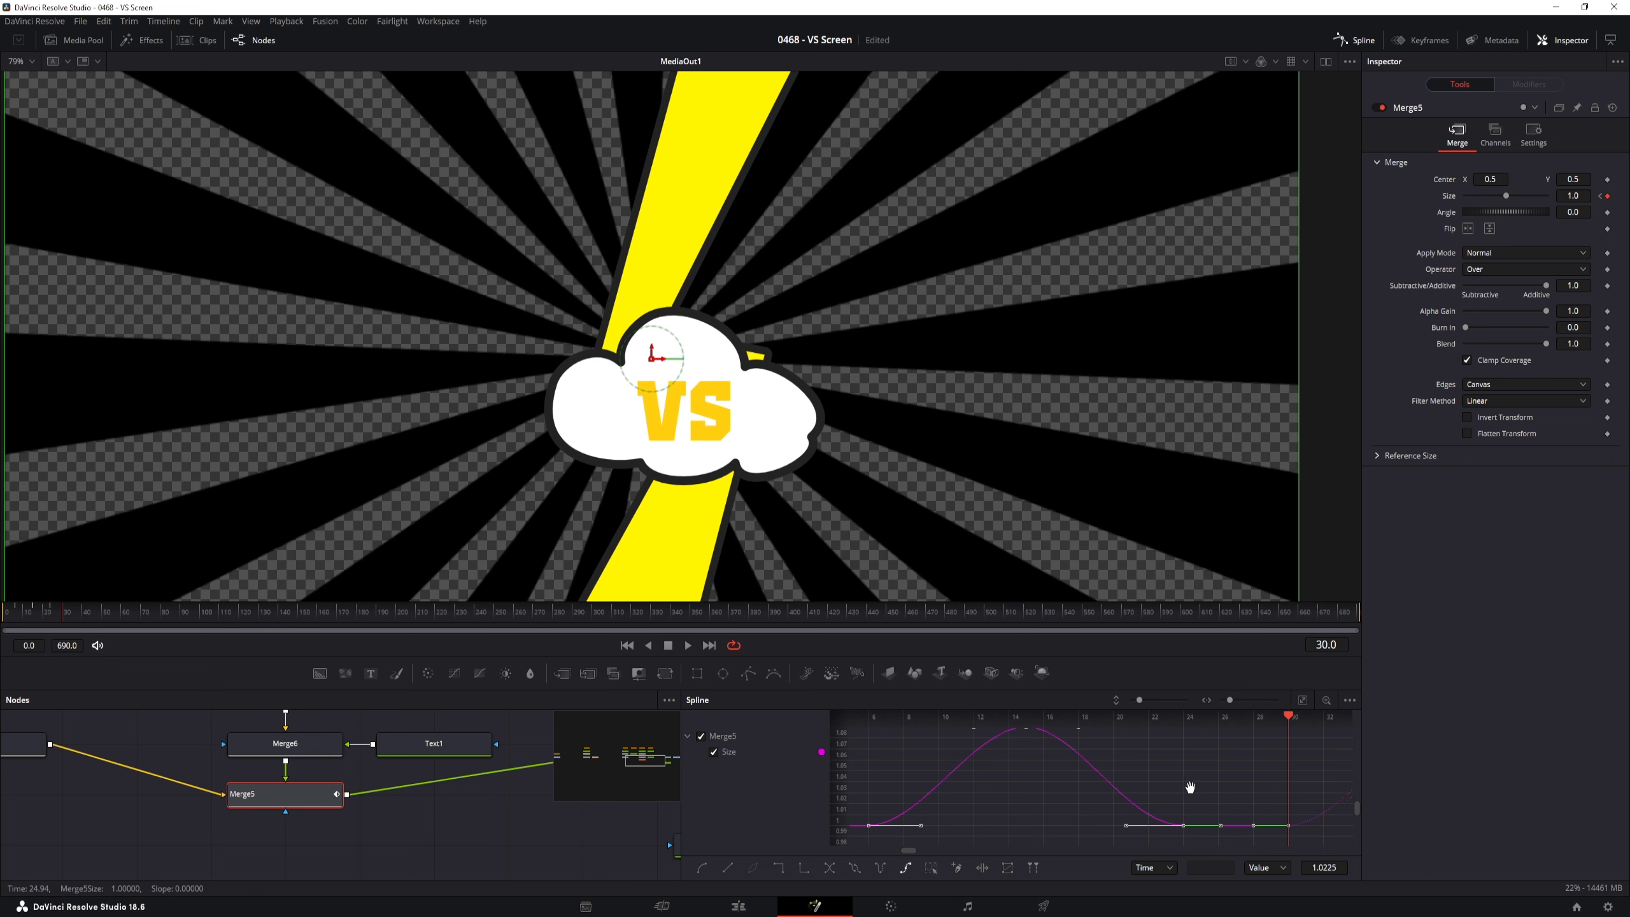
drag(1191, 787, 1125, 789)
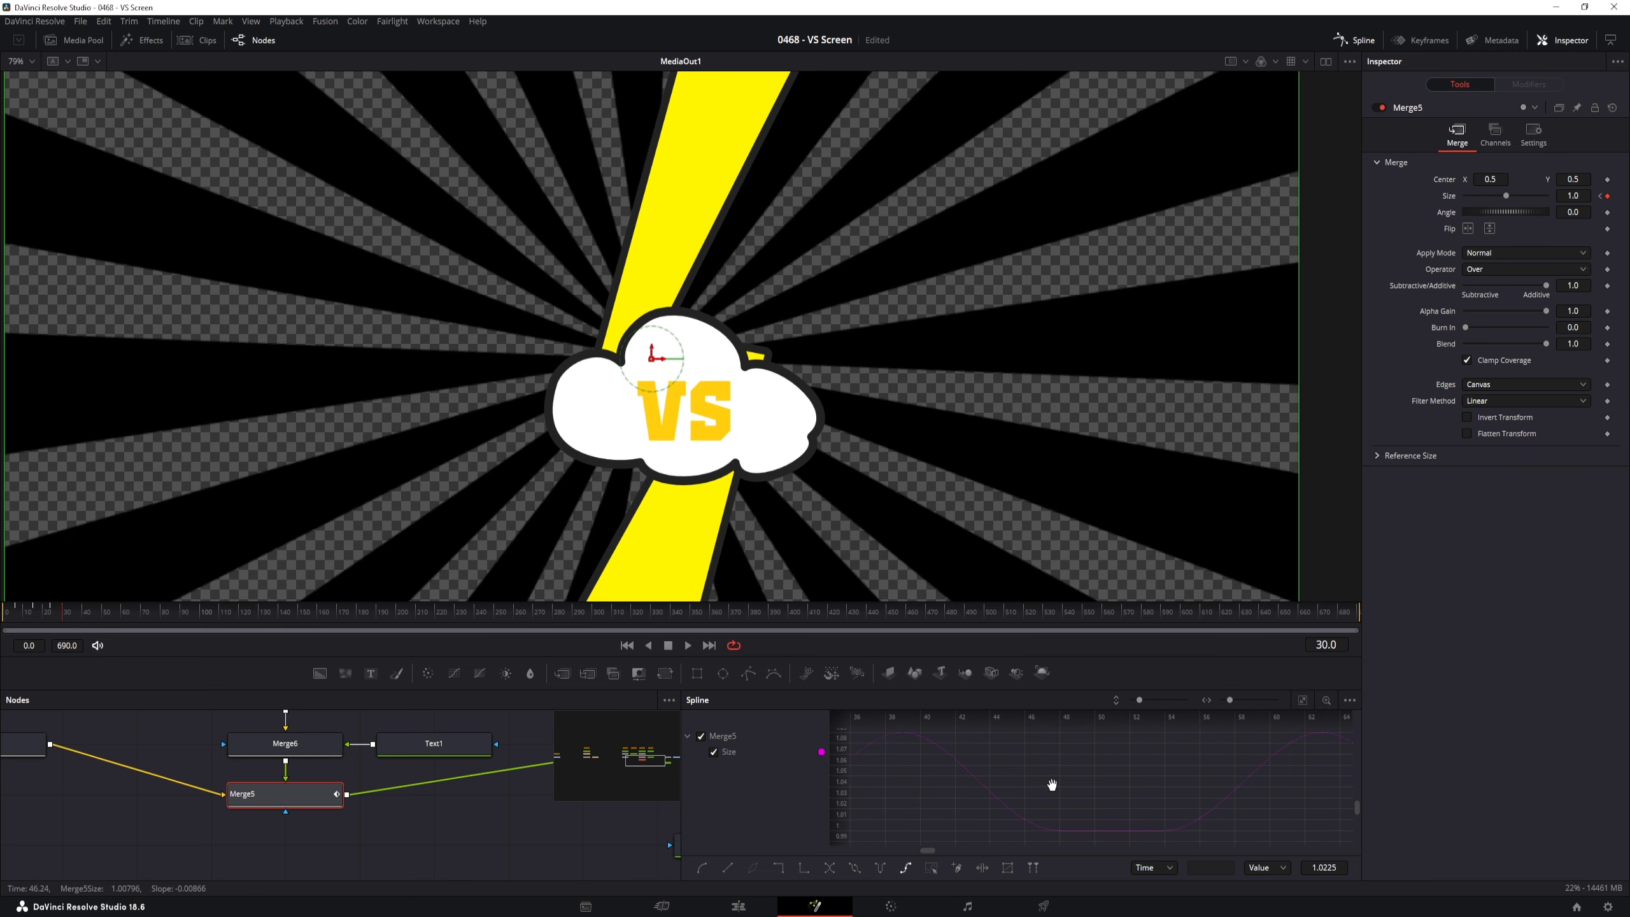
click(8, 620)
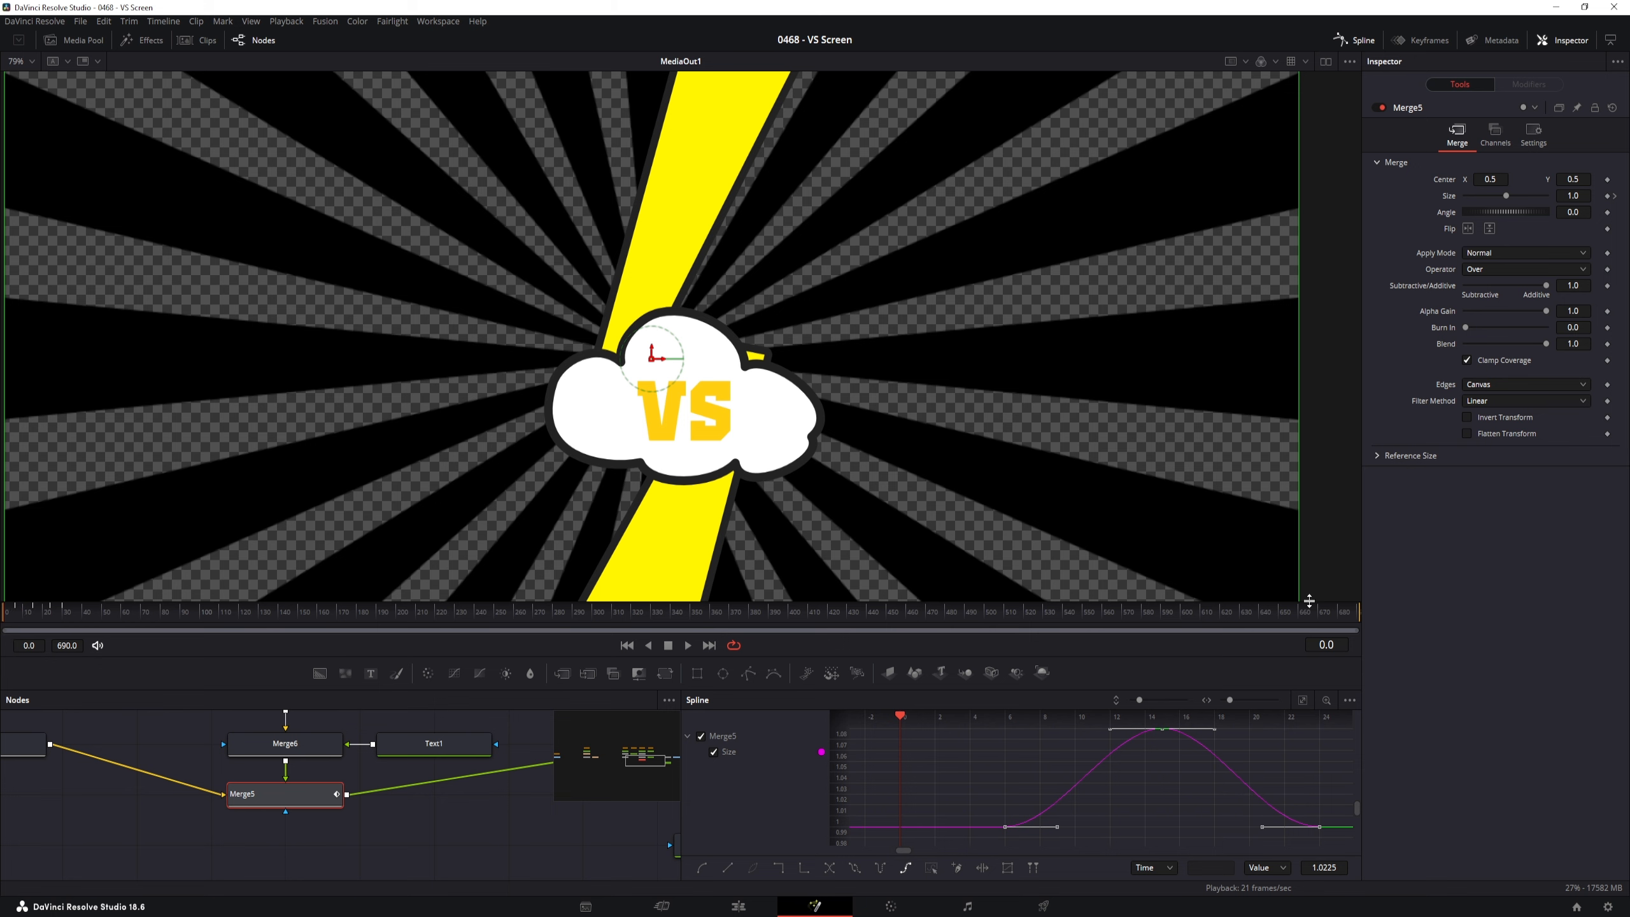
key(space)
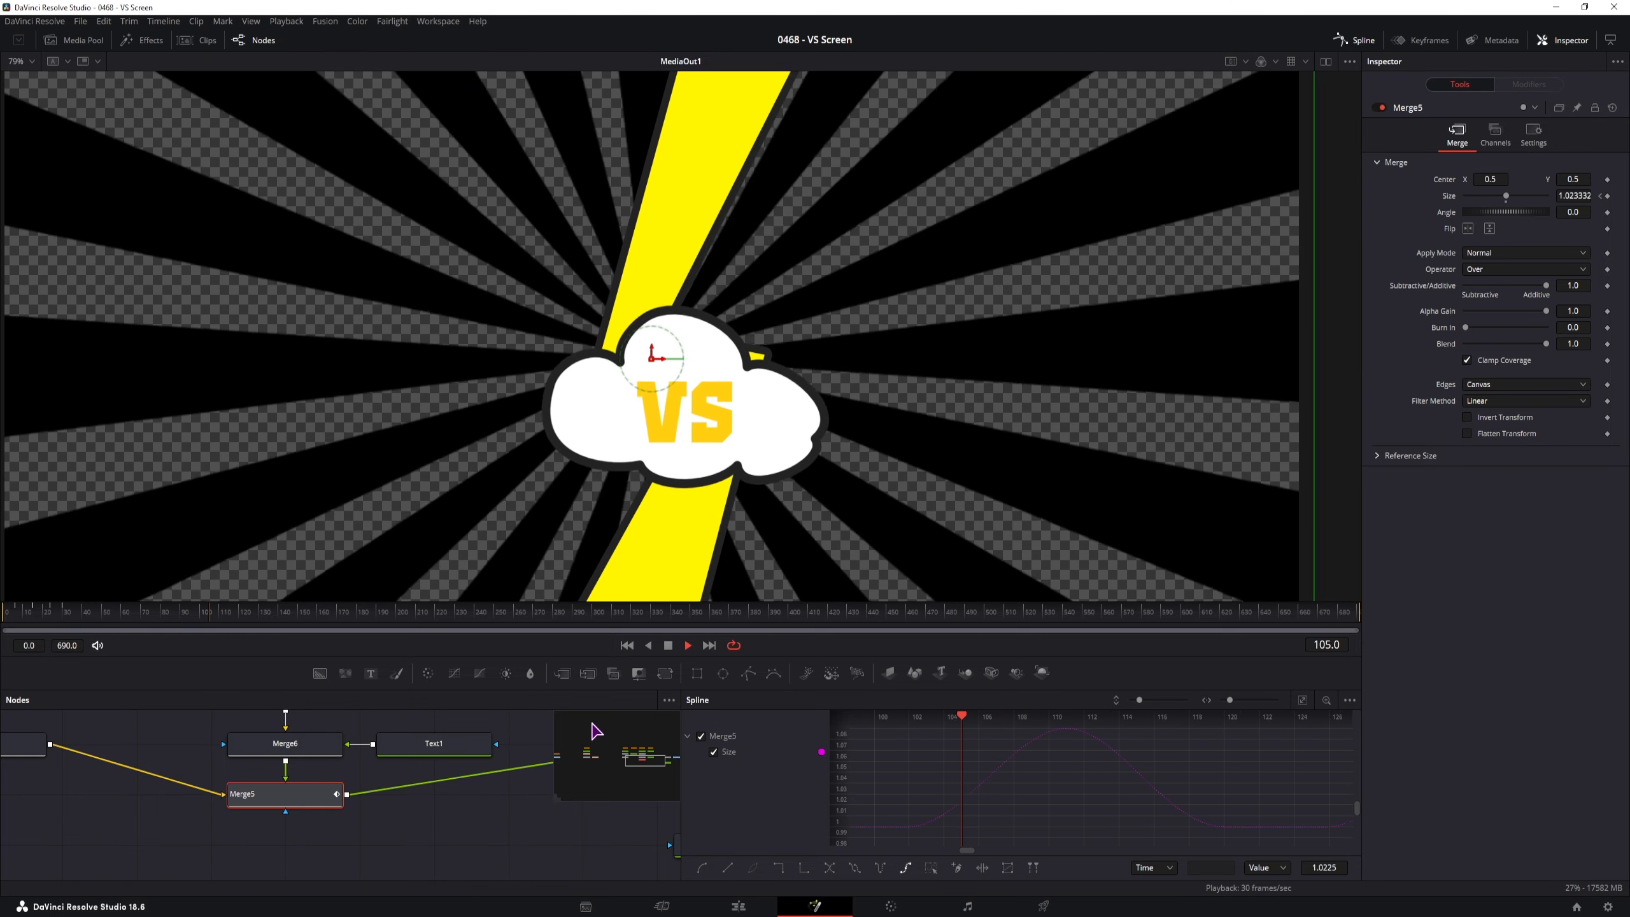
key(space)
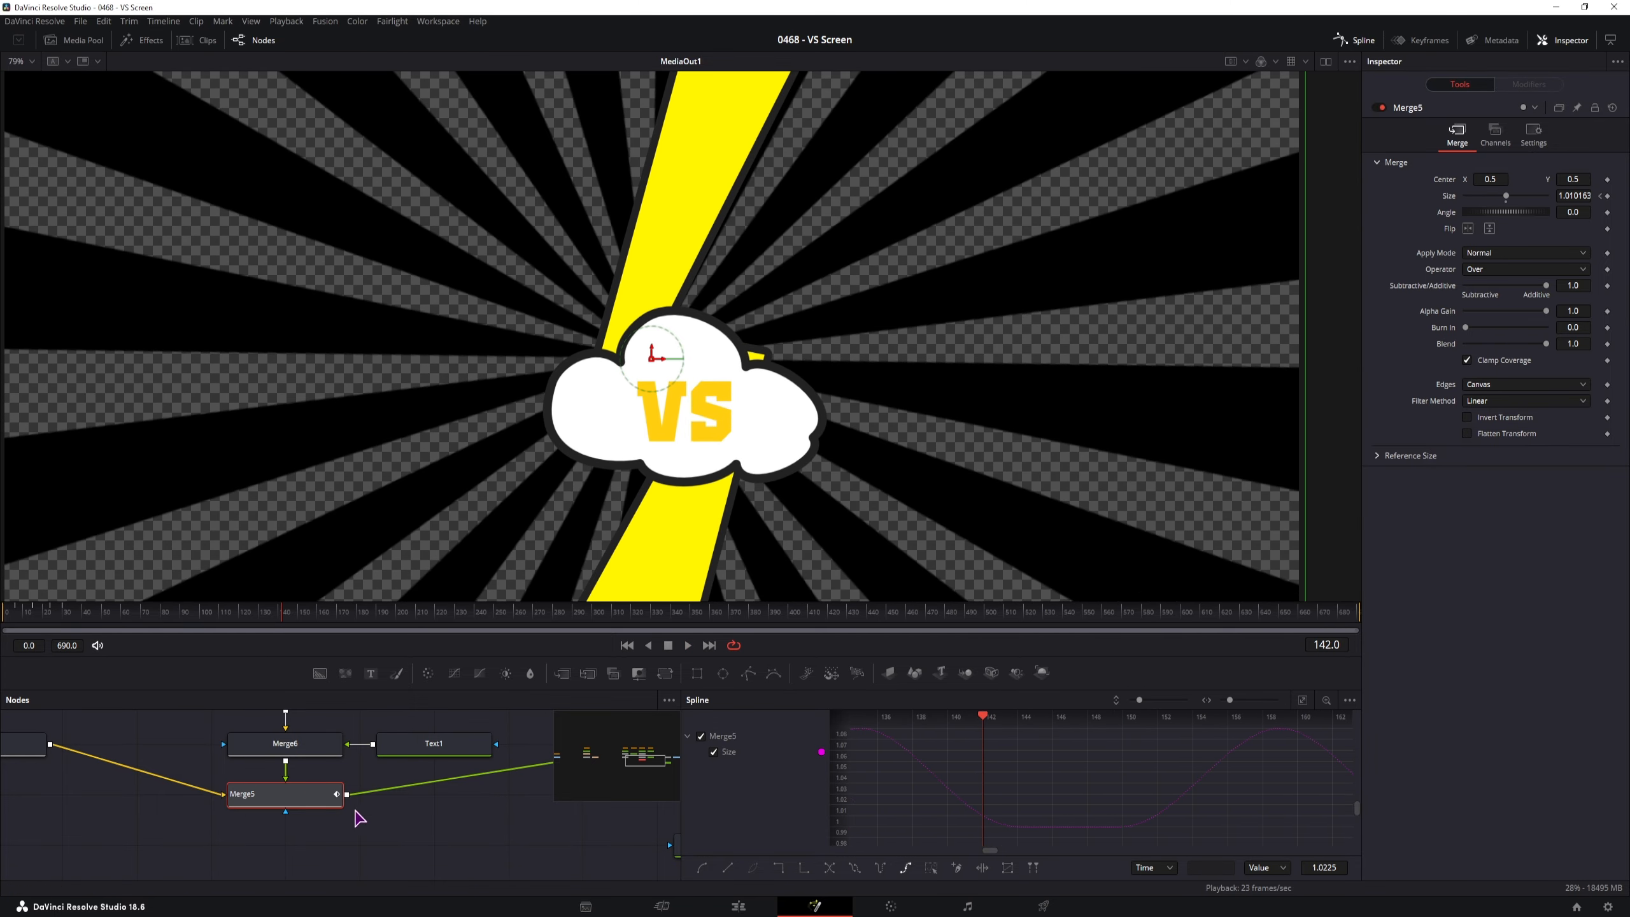
drag(163, 814, 497, 824)
drag(256, 790, 269, 880)
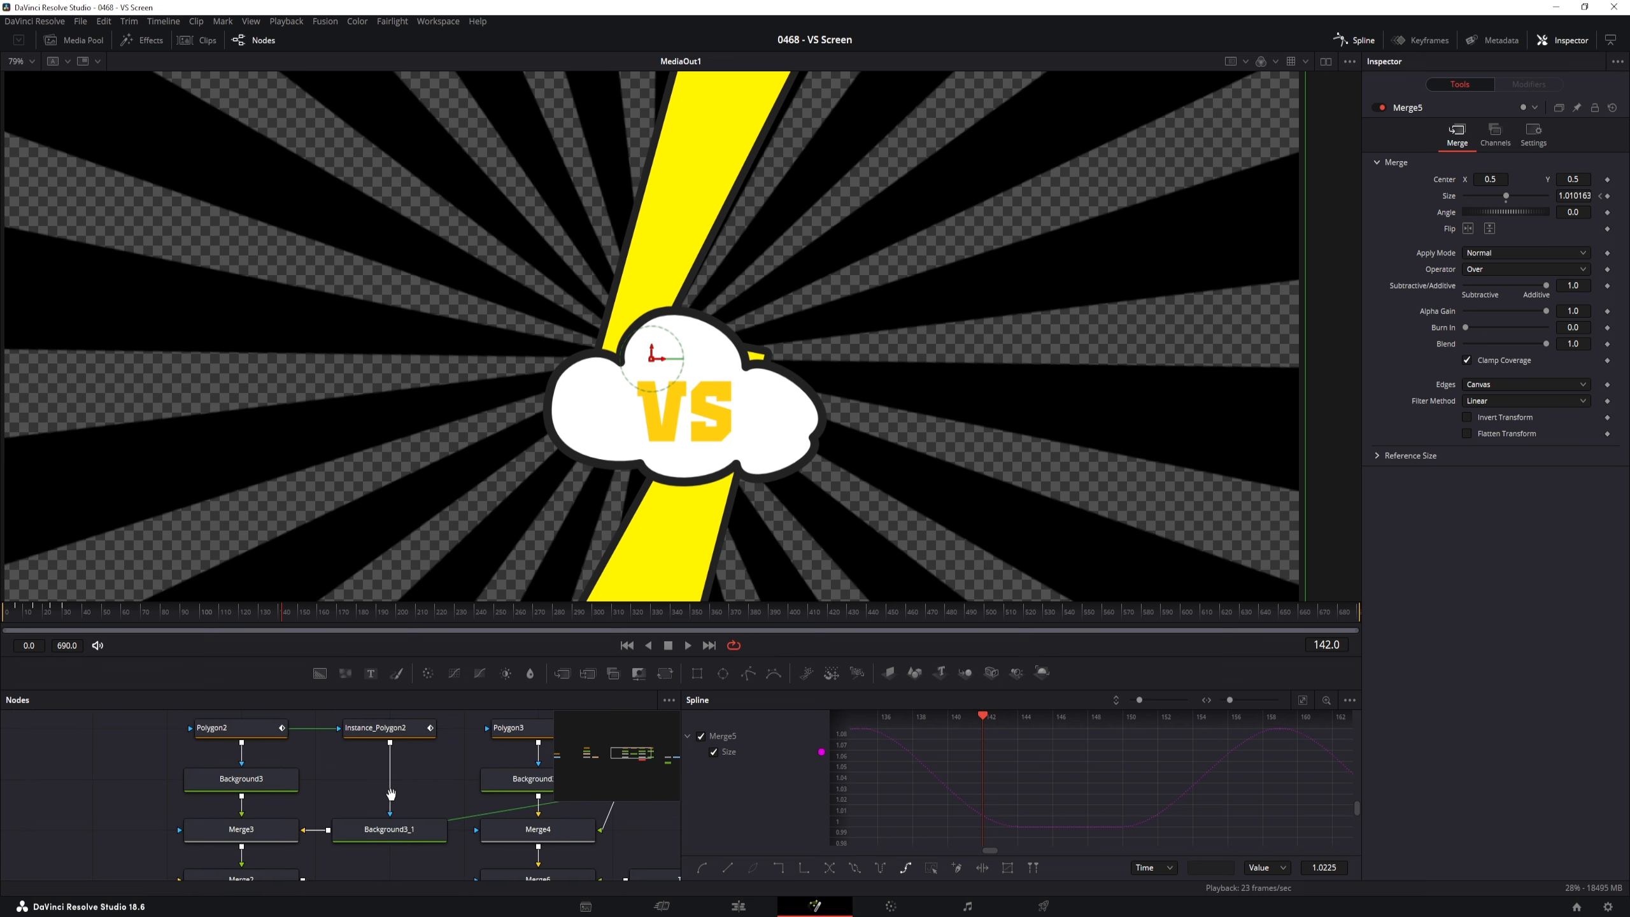
Give Transform1's Angle curve linear extrapolation so the sunburst keeps spinning past frame 120
click(310, 801)
drag(430, 796, 296, 794)
click(713, 752)
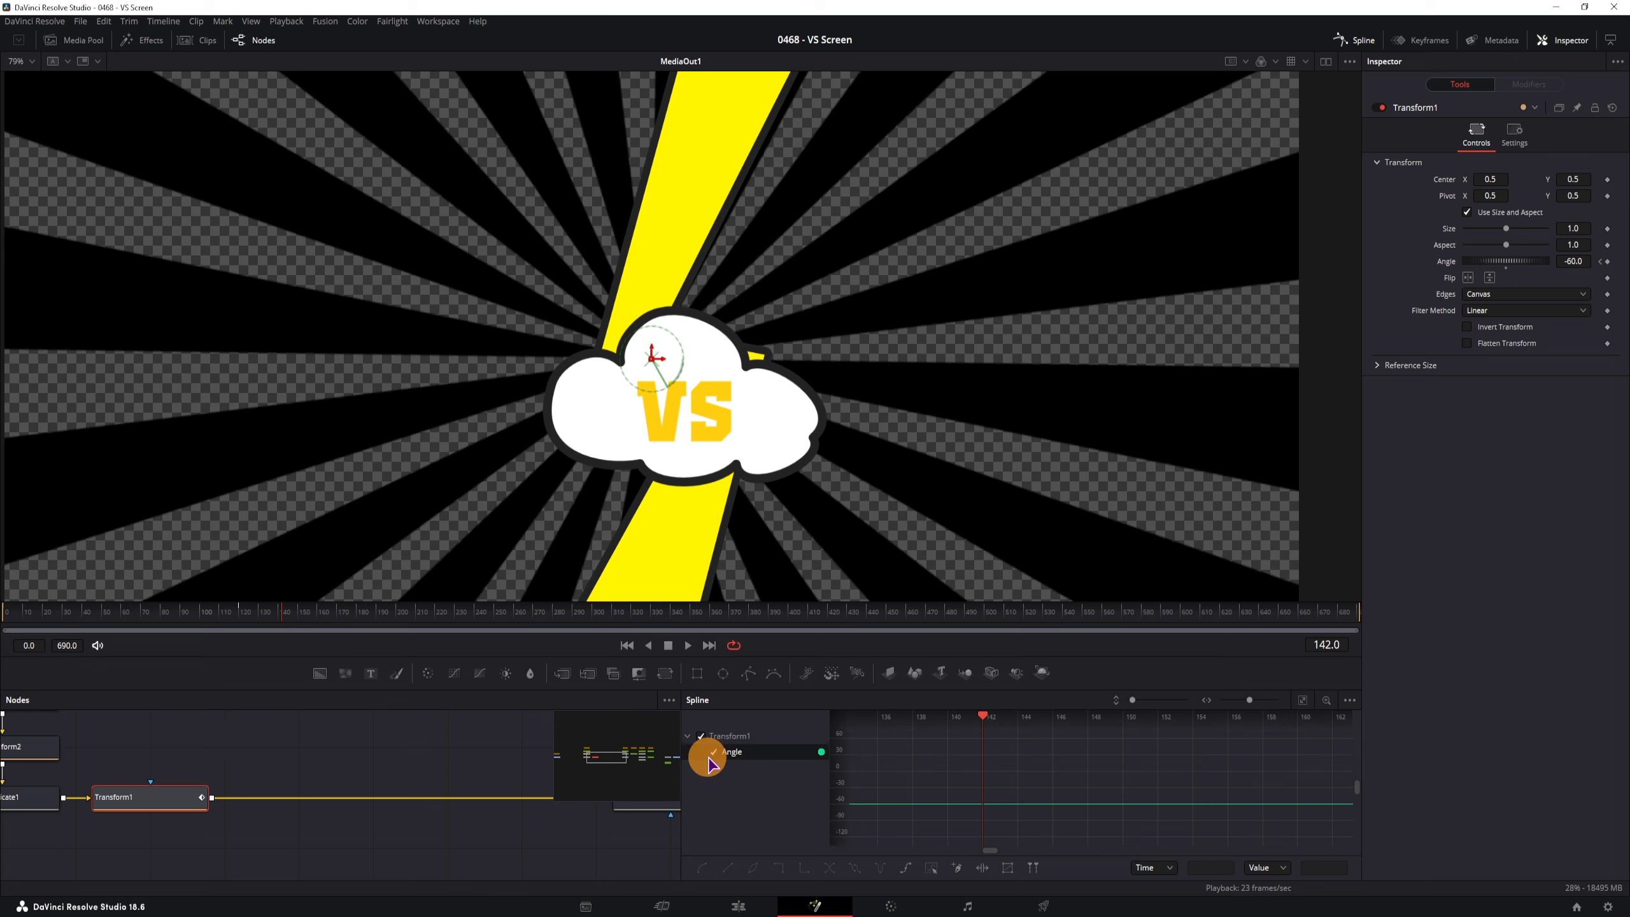
click(1302, 700)
click(930, 869)
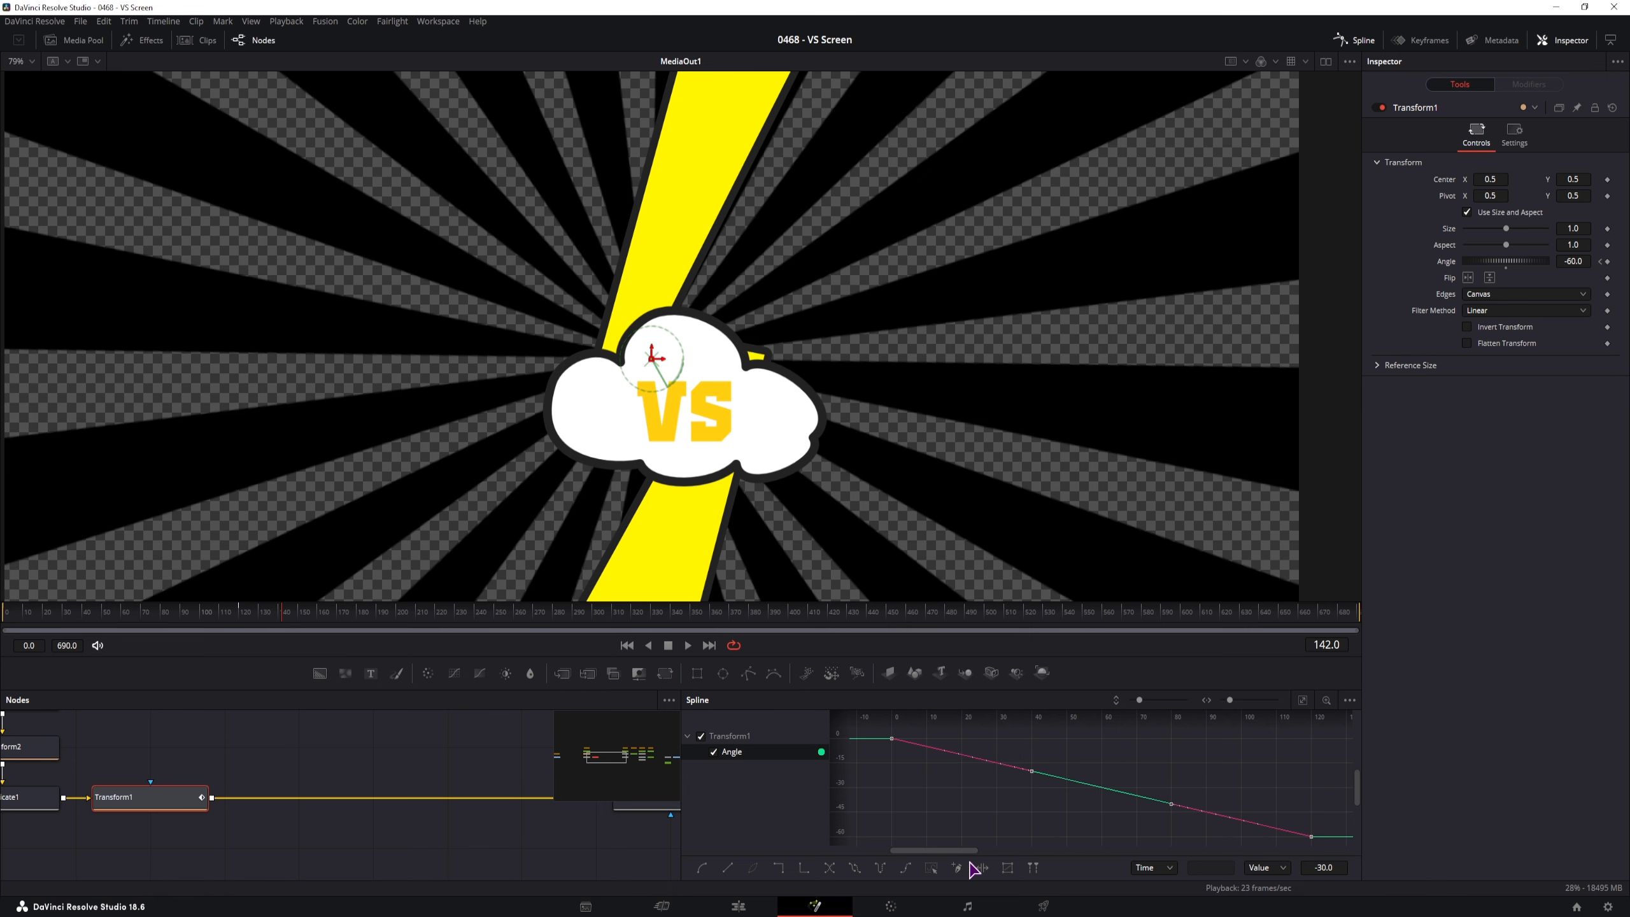
click(905, 868)
scroll(1073, 775, down, 10)
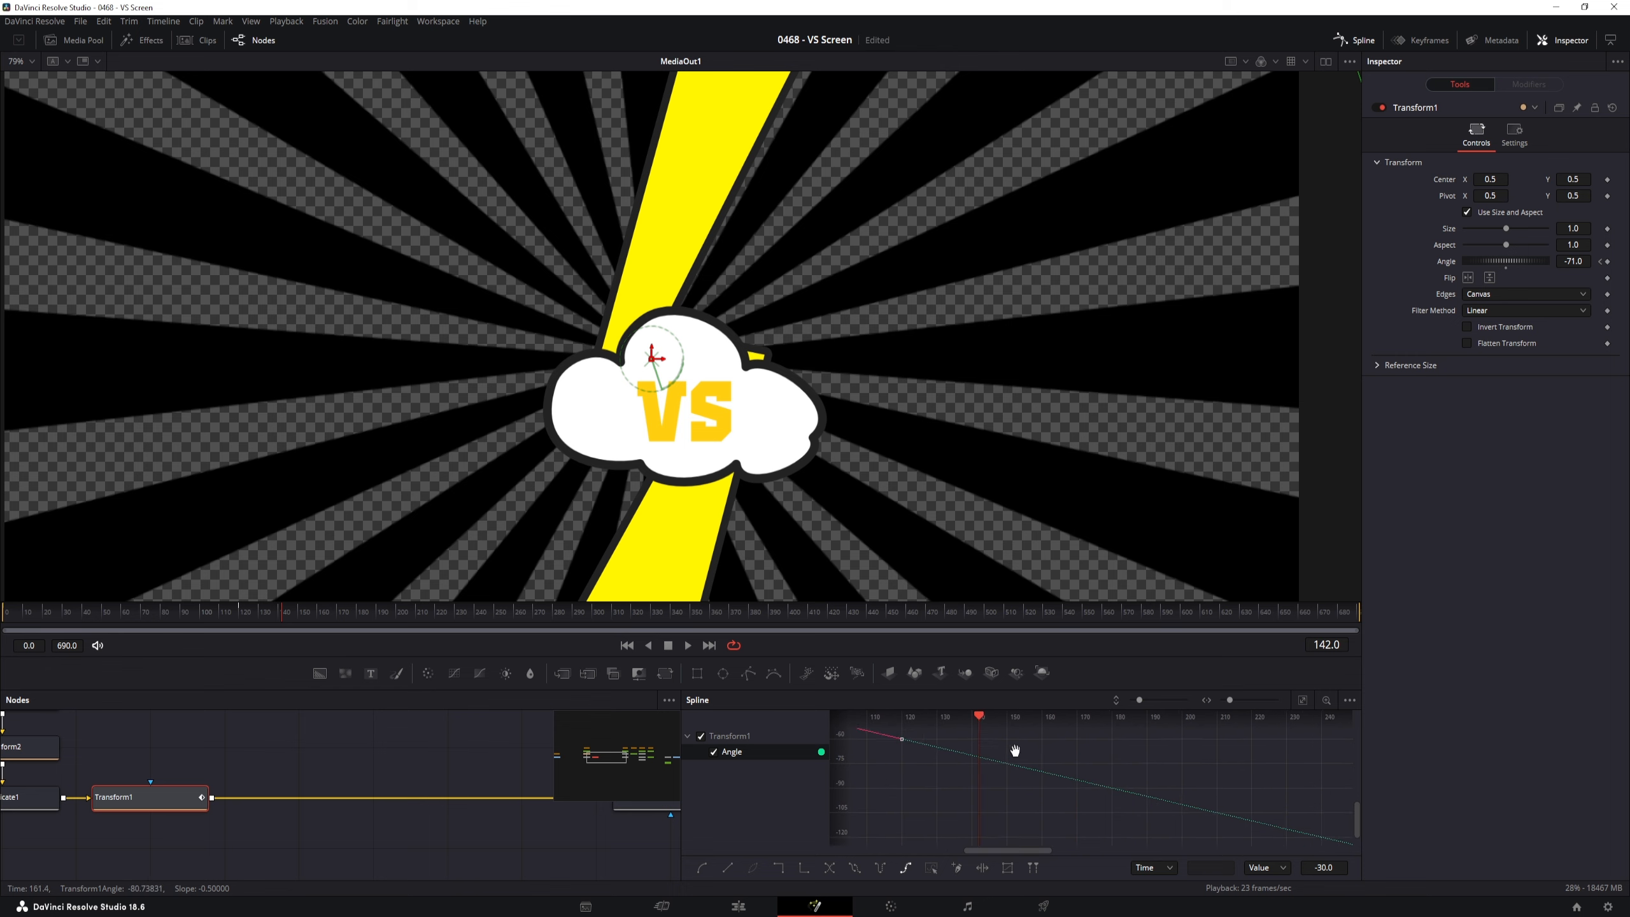
scroll(1086, 784, down, 15)
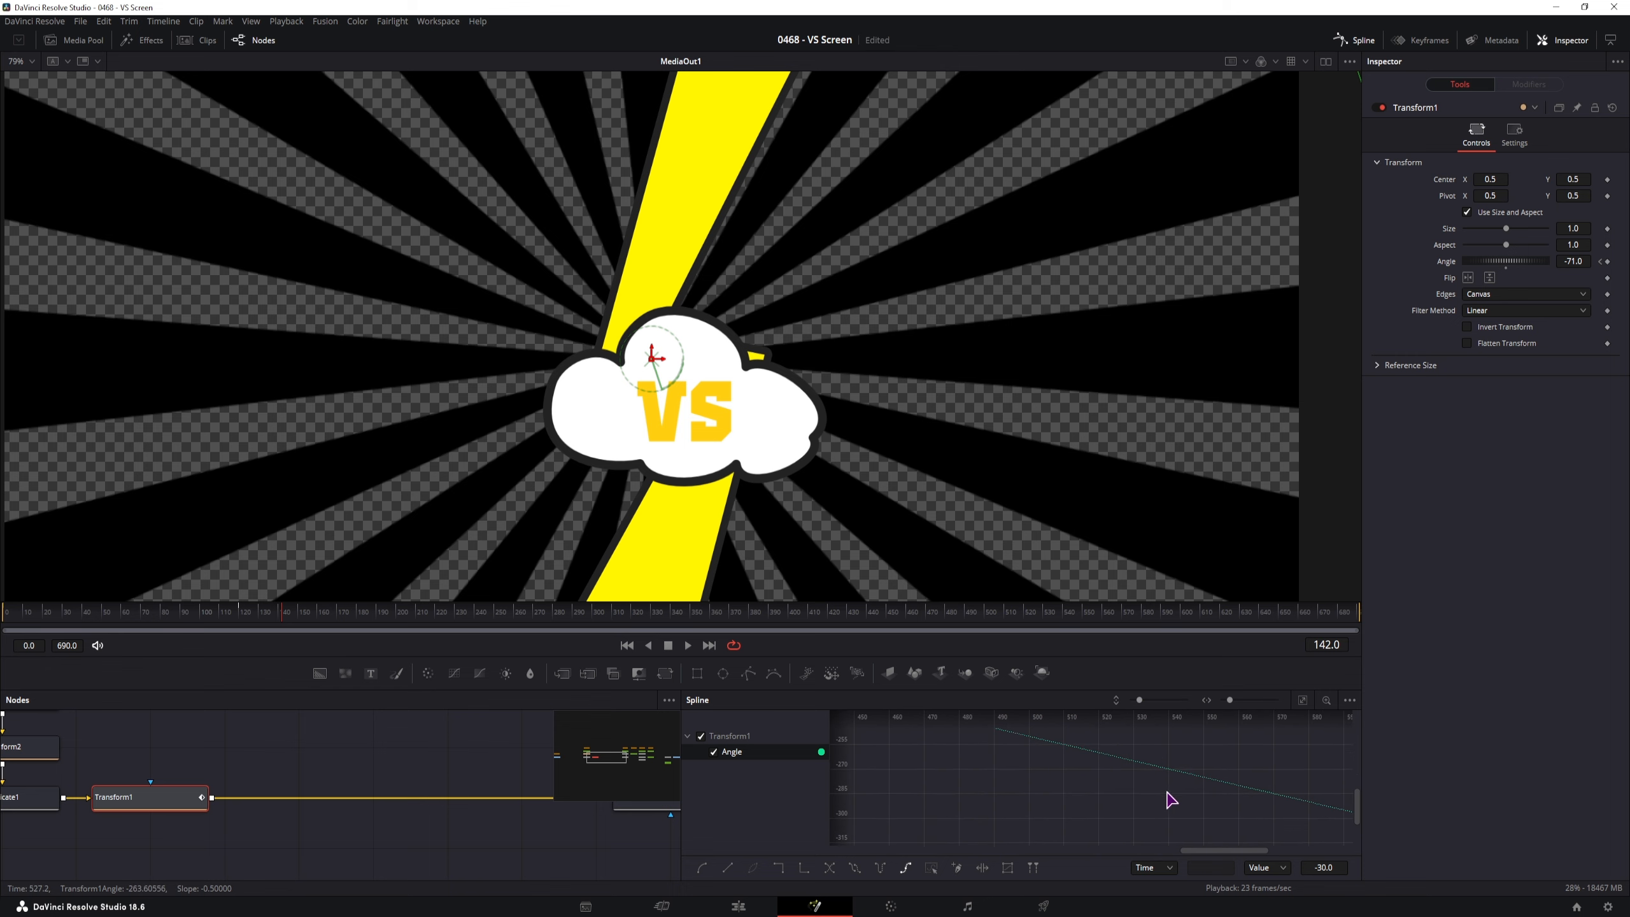
drag(428, 622, 170, 620)
click(1364, 41)
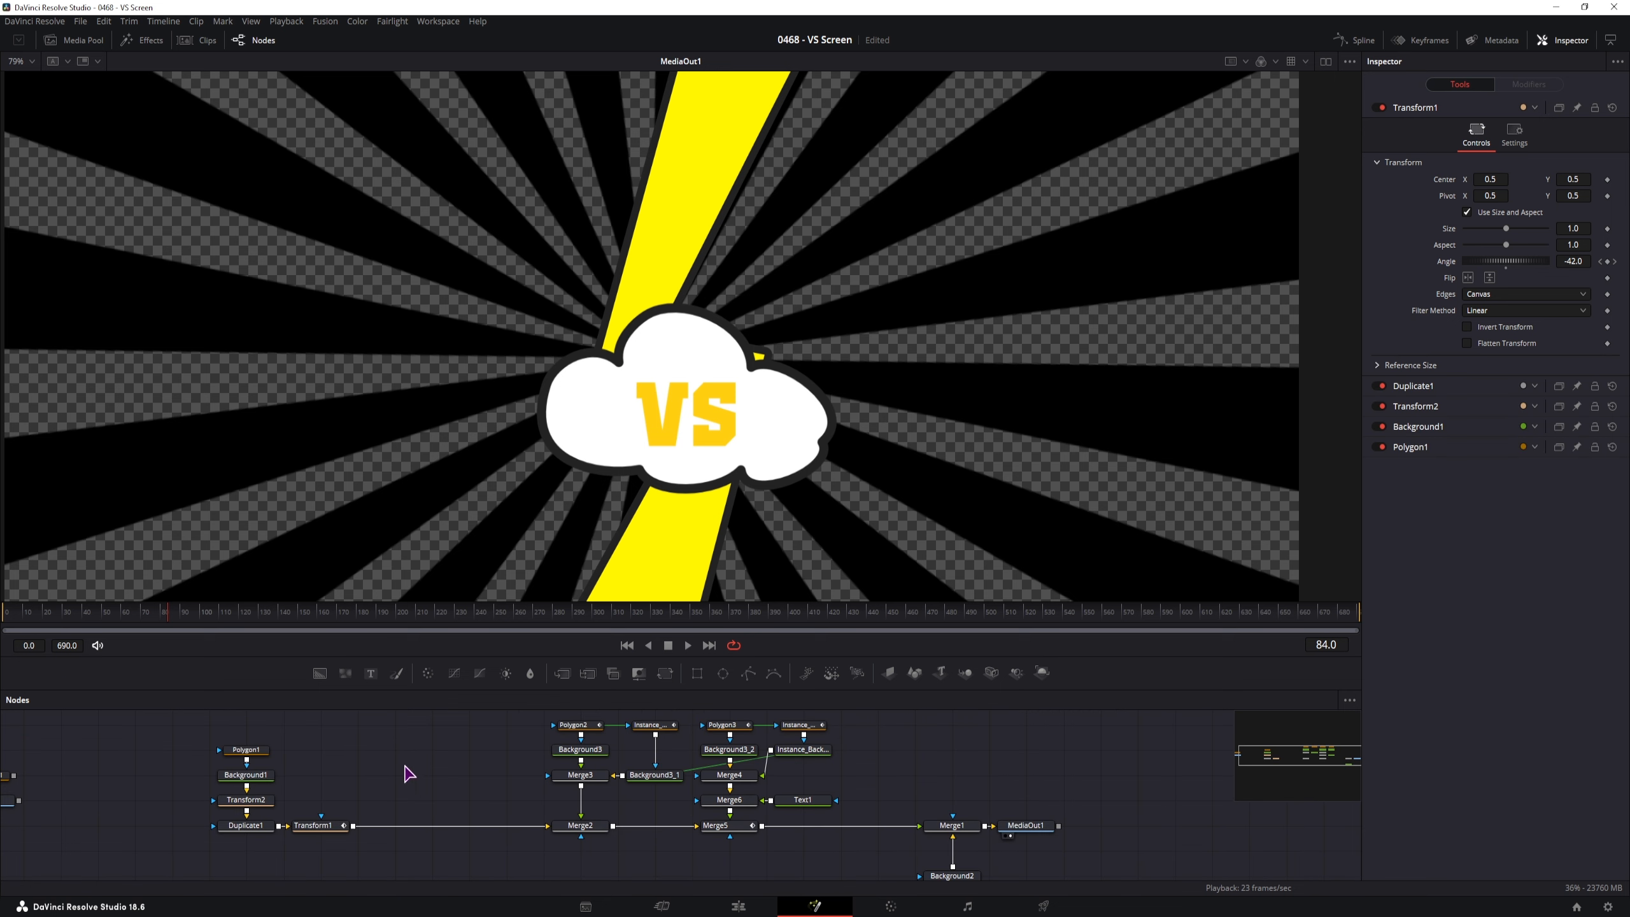
Add a Background node coloured light blue (0.425, 0.685, 1.0)
drag(406, 768, 513, 873)
drag(319, 673, 327, 691)
drag(435, 795, 419, 789)
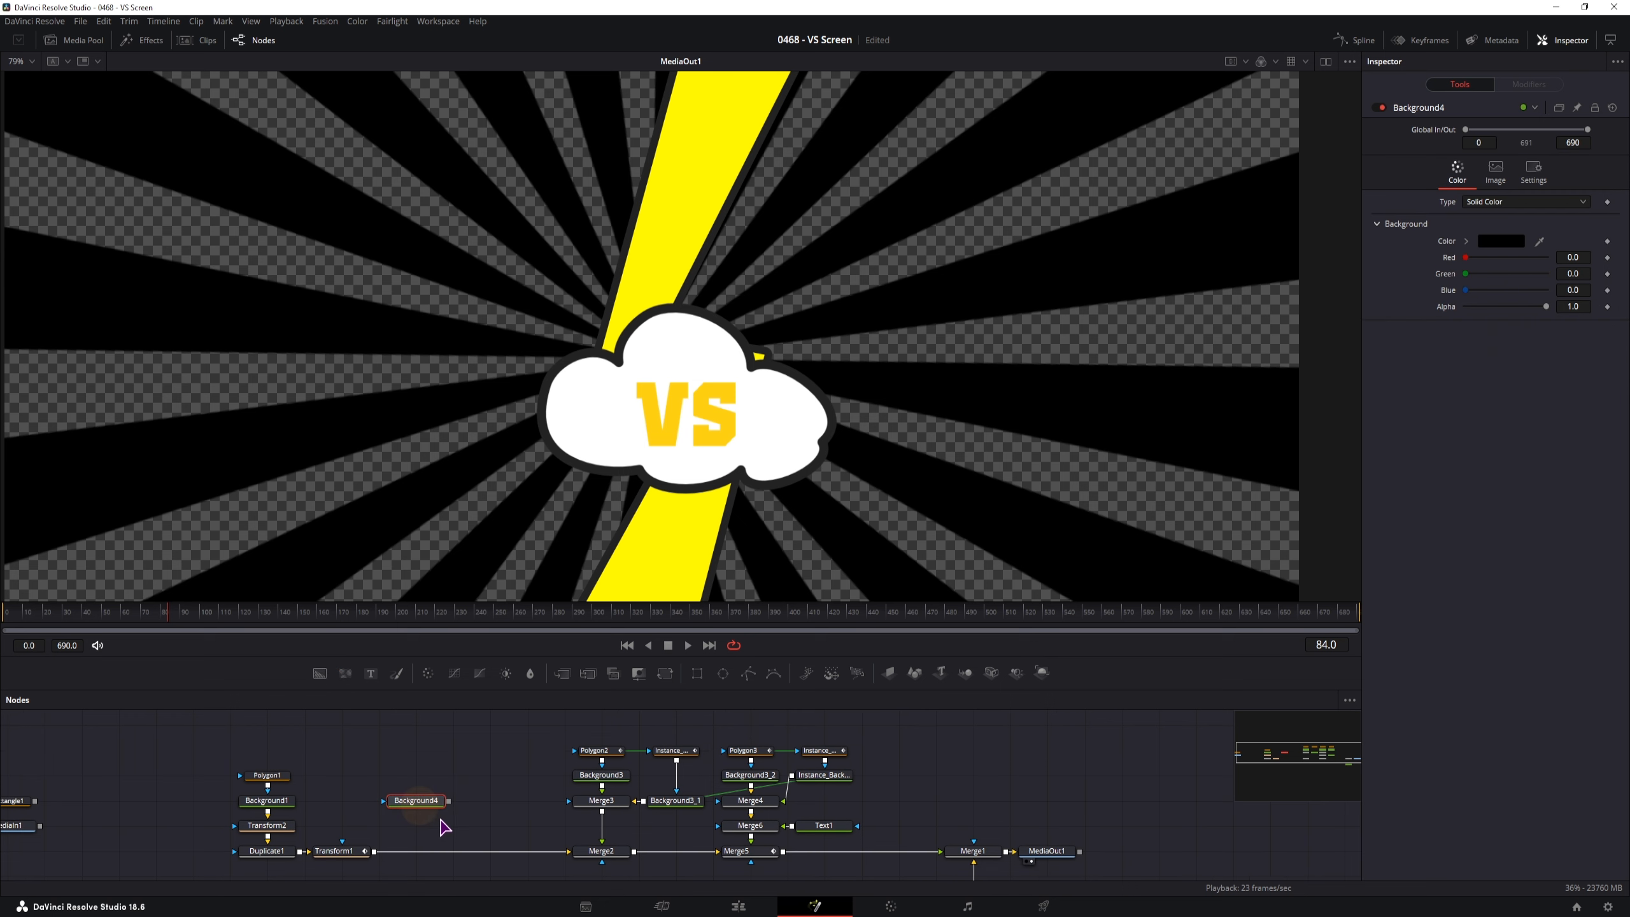
drag(1465, 257, 1499, 257)
drag(1465, 289, 1521, 274)
Paste a copy as Background4_1, recolour it red (1.0, 0.276, 0.354), and move both nodes up
click(418, 801)
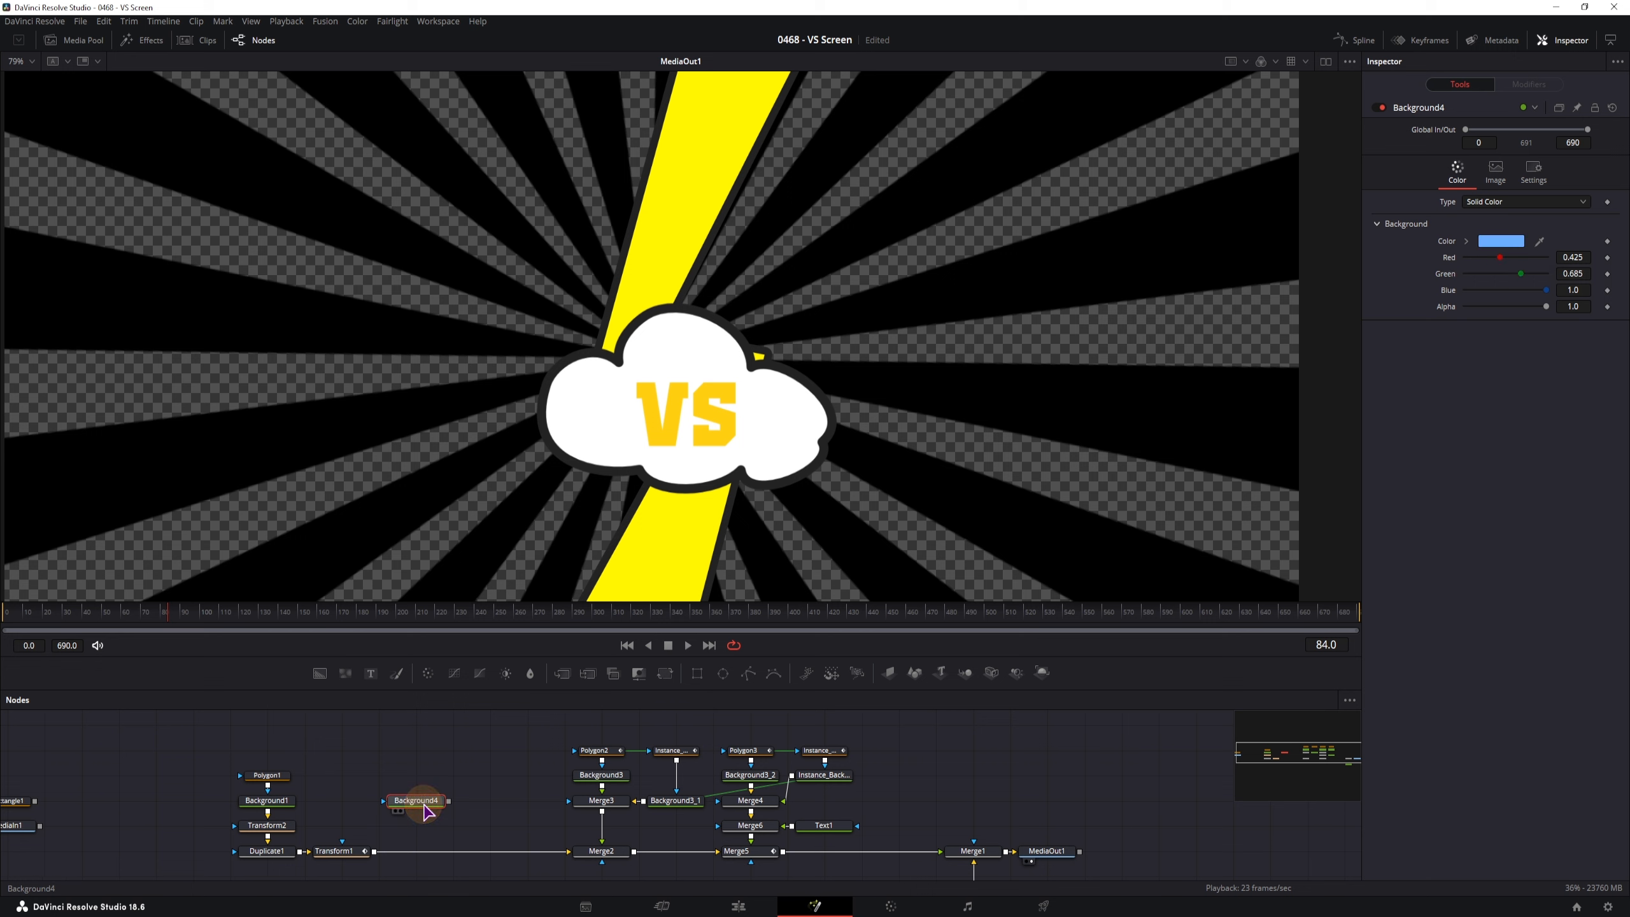
key(ctrl+c)
click(492, 806)
key(ctrl+v)
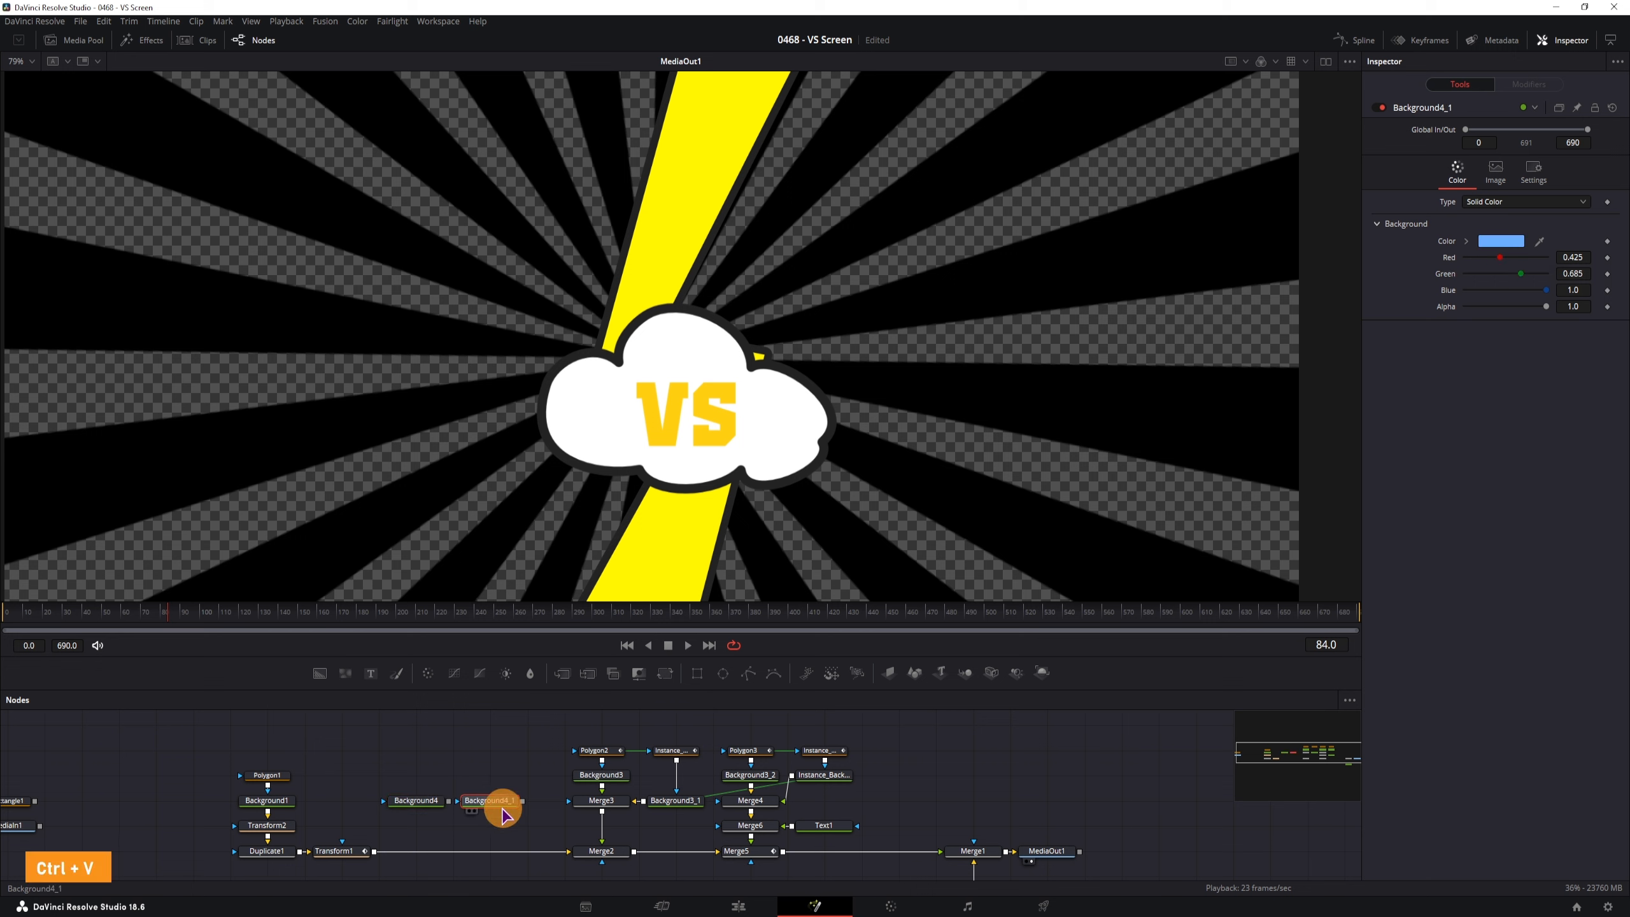
mouse_move(1499, 257)
mouse_down()
mouse_move(1546, 257)
mouse_move(1494, 289)
mouse_move(1488, 274)
mouse_up()
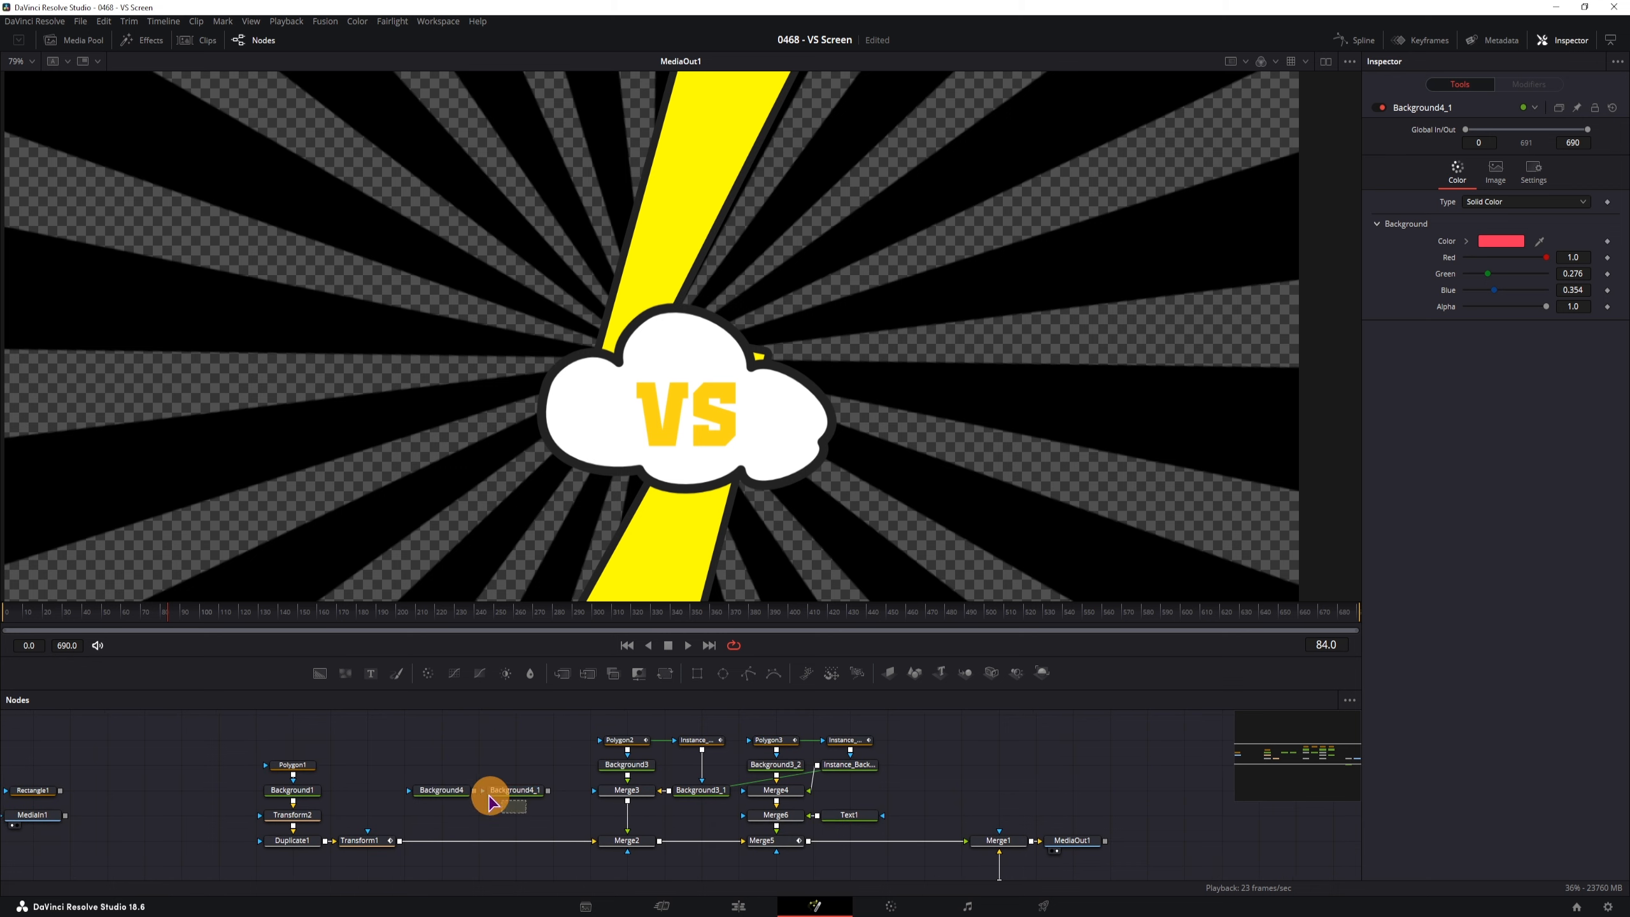
ctrl+click(447, 785)
drag(519, 785, 514, 766)
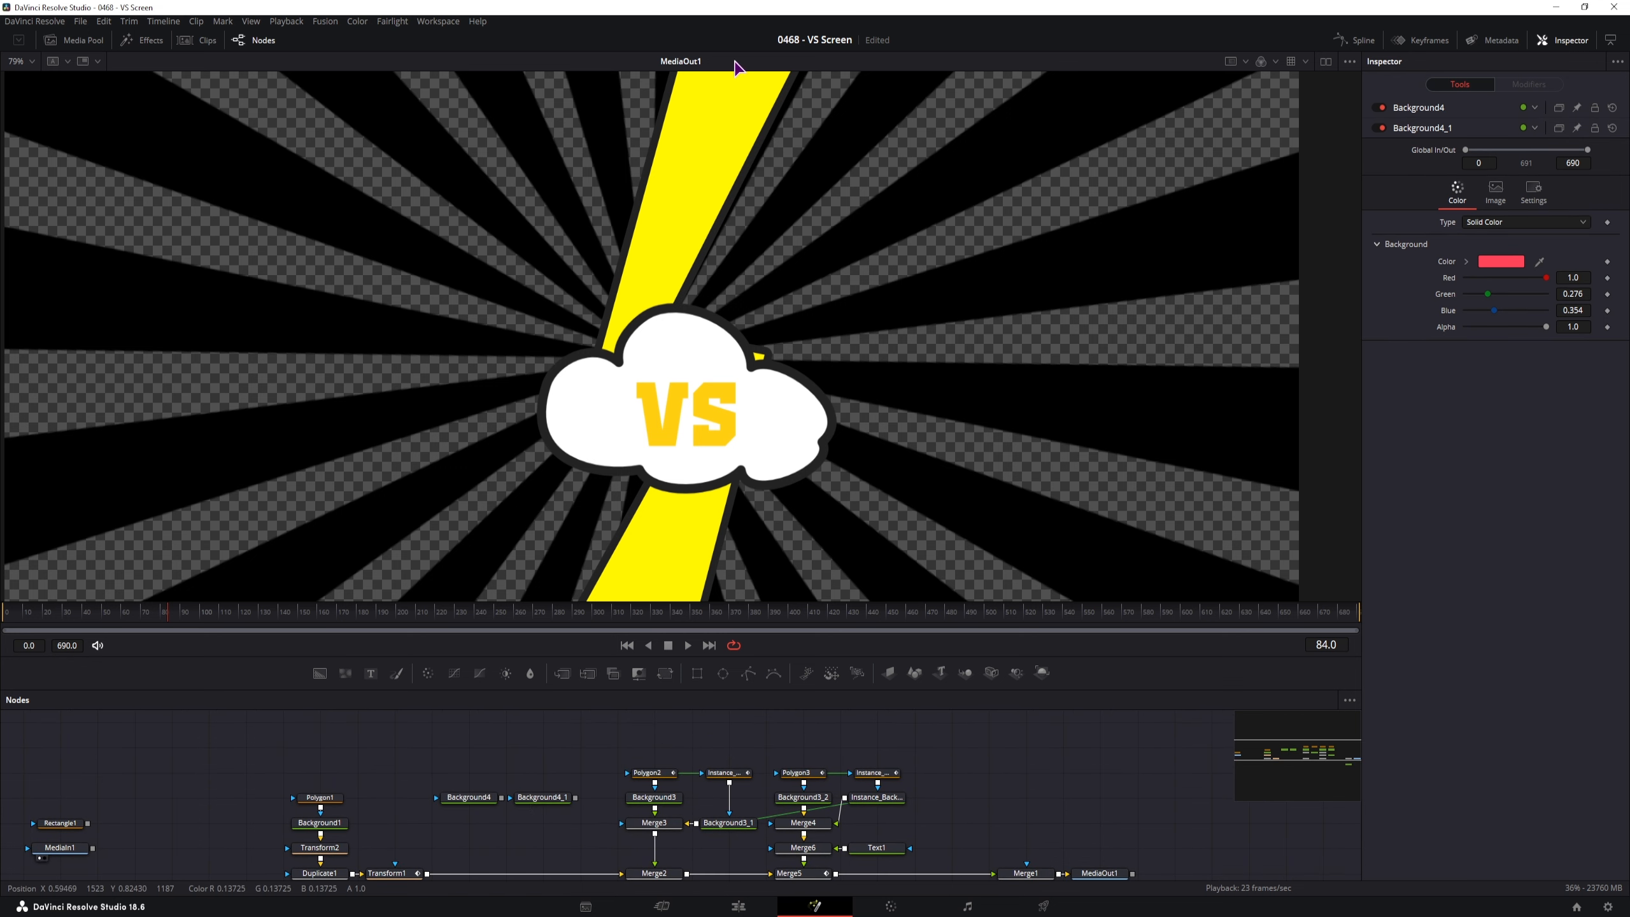
scroll(589, 467, down, 5)
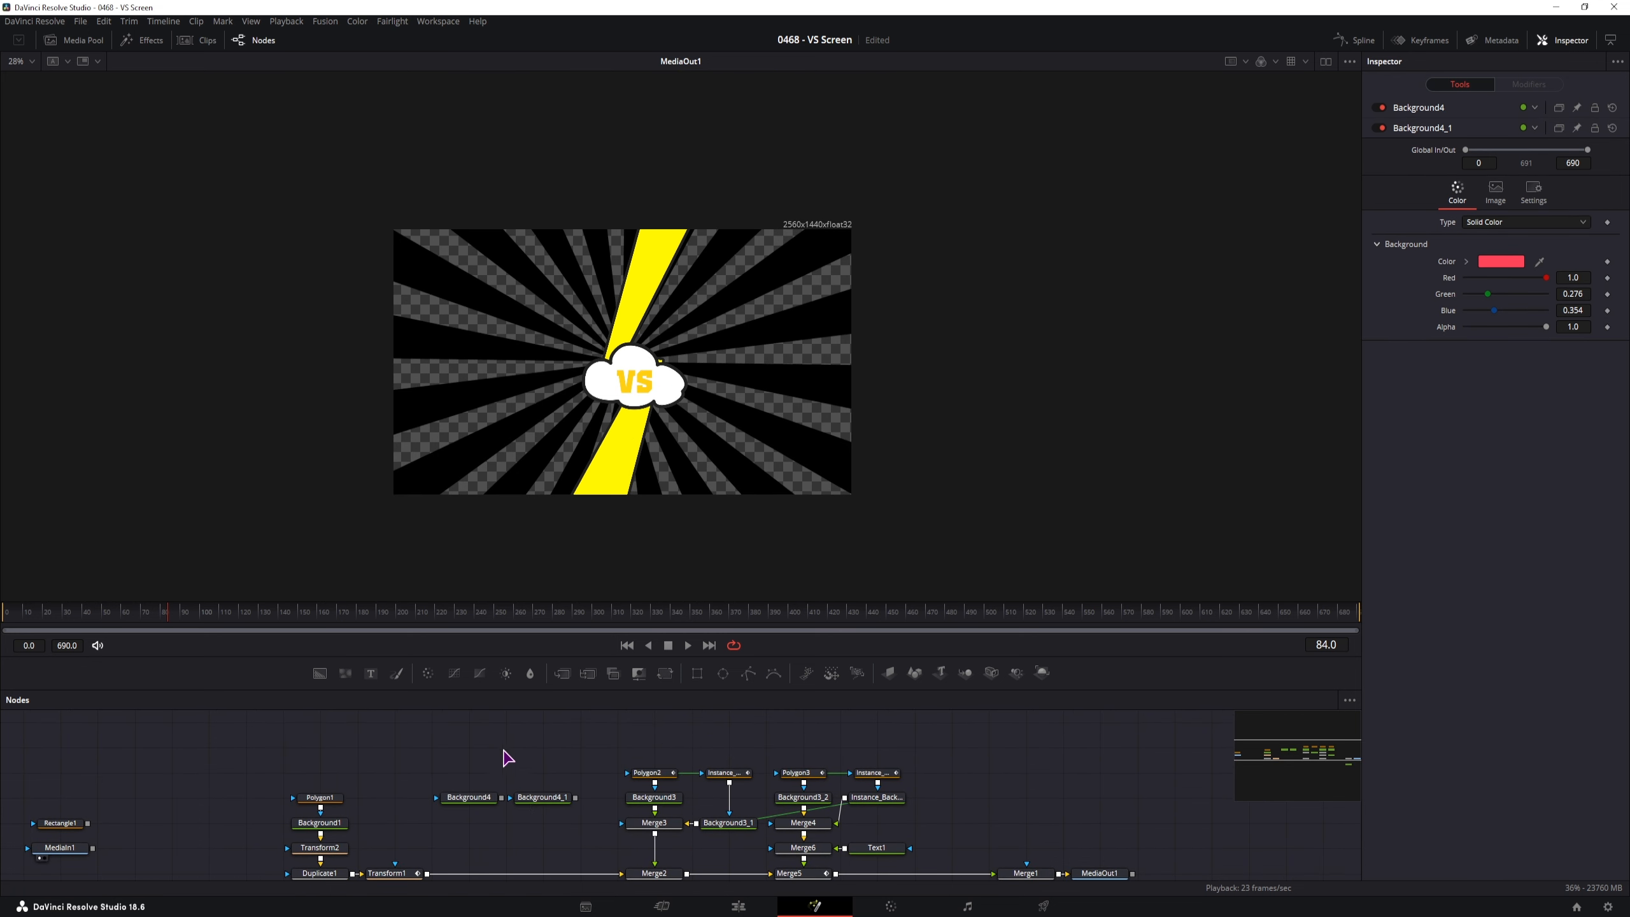
Add a Polygon mask to Background4 and draw a jagged shape covering the frame's left half
click(466, 782)
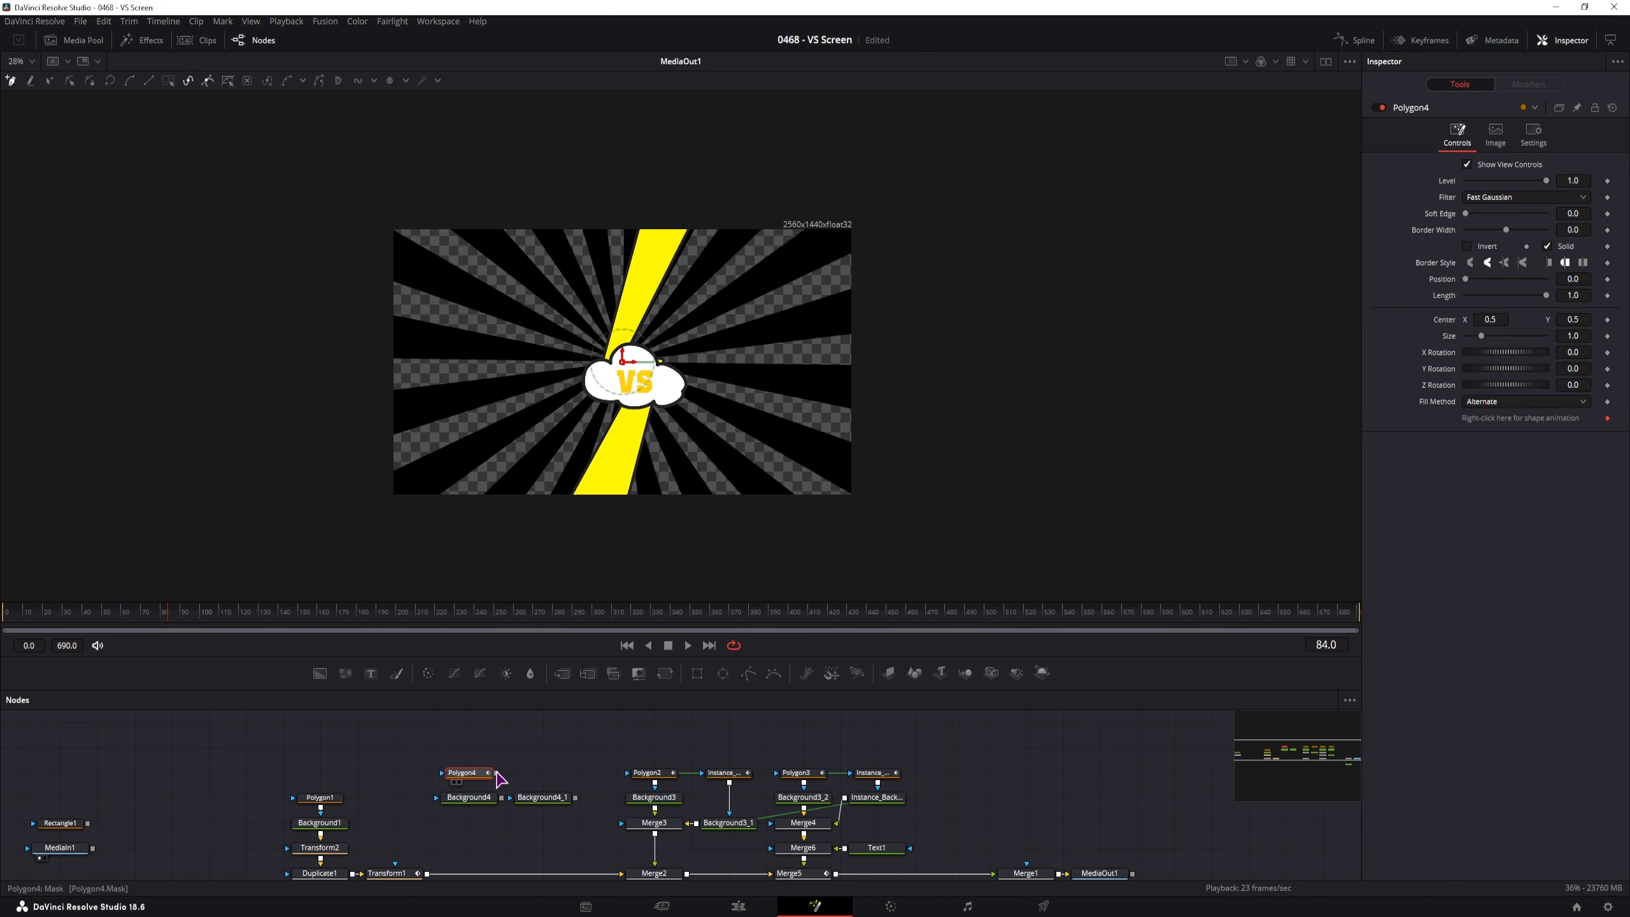
drag(497, 774, 444, 794)
click(381, 215)
click(662, 217)
click(617, 367)
click(652, 370)
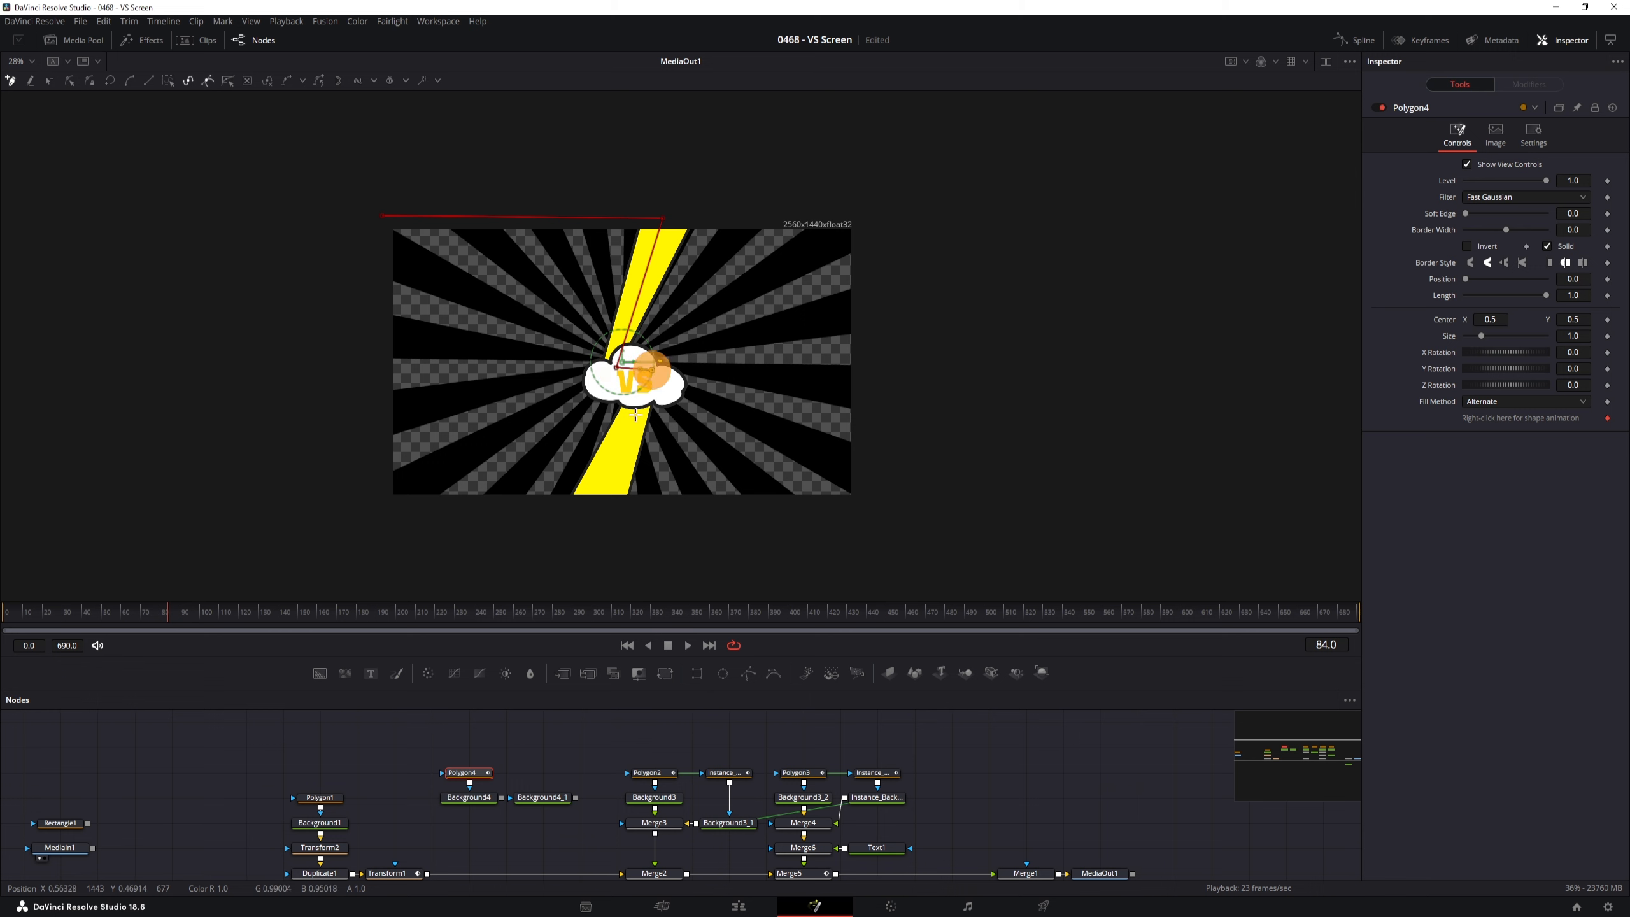
click(593, 514)
click(371, 512)
click(382, 216)
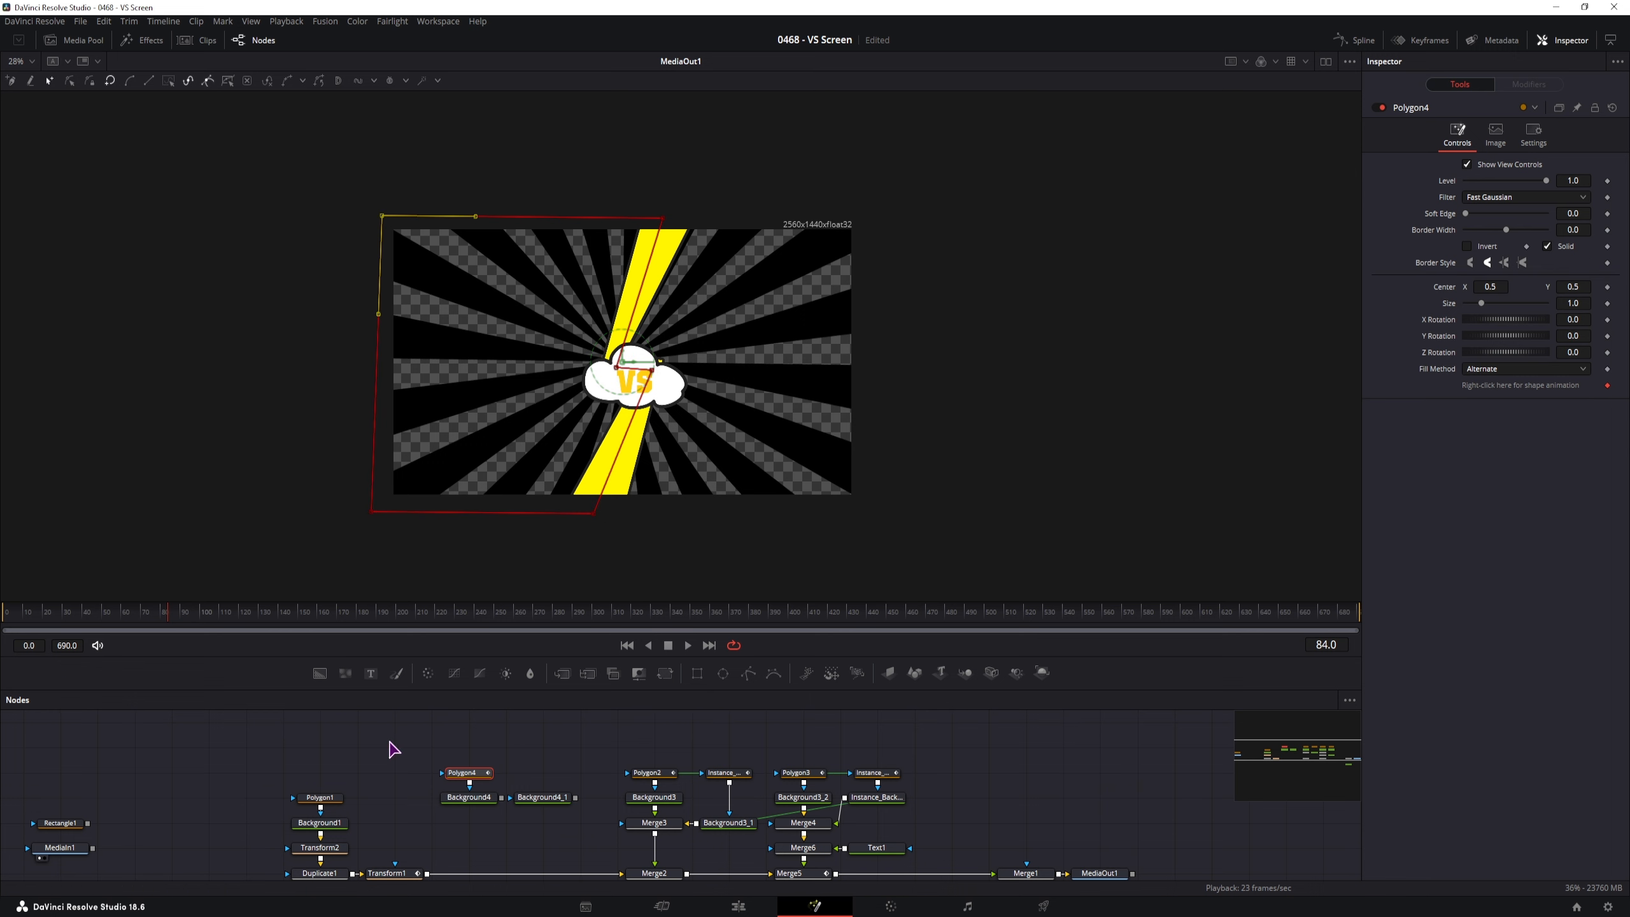
scroll(500, 782, down, 2)
click(496, 763)
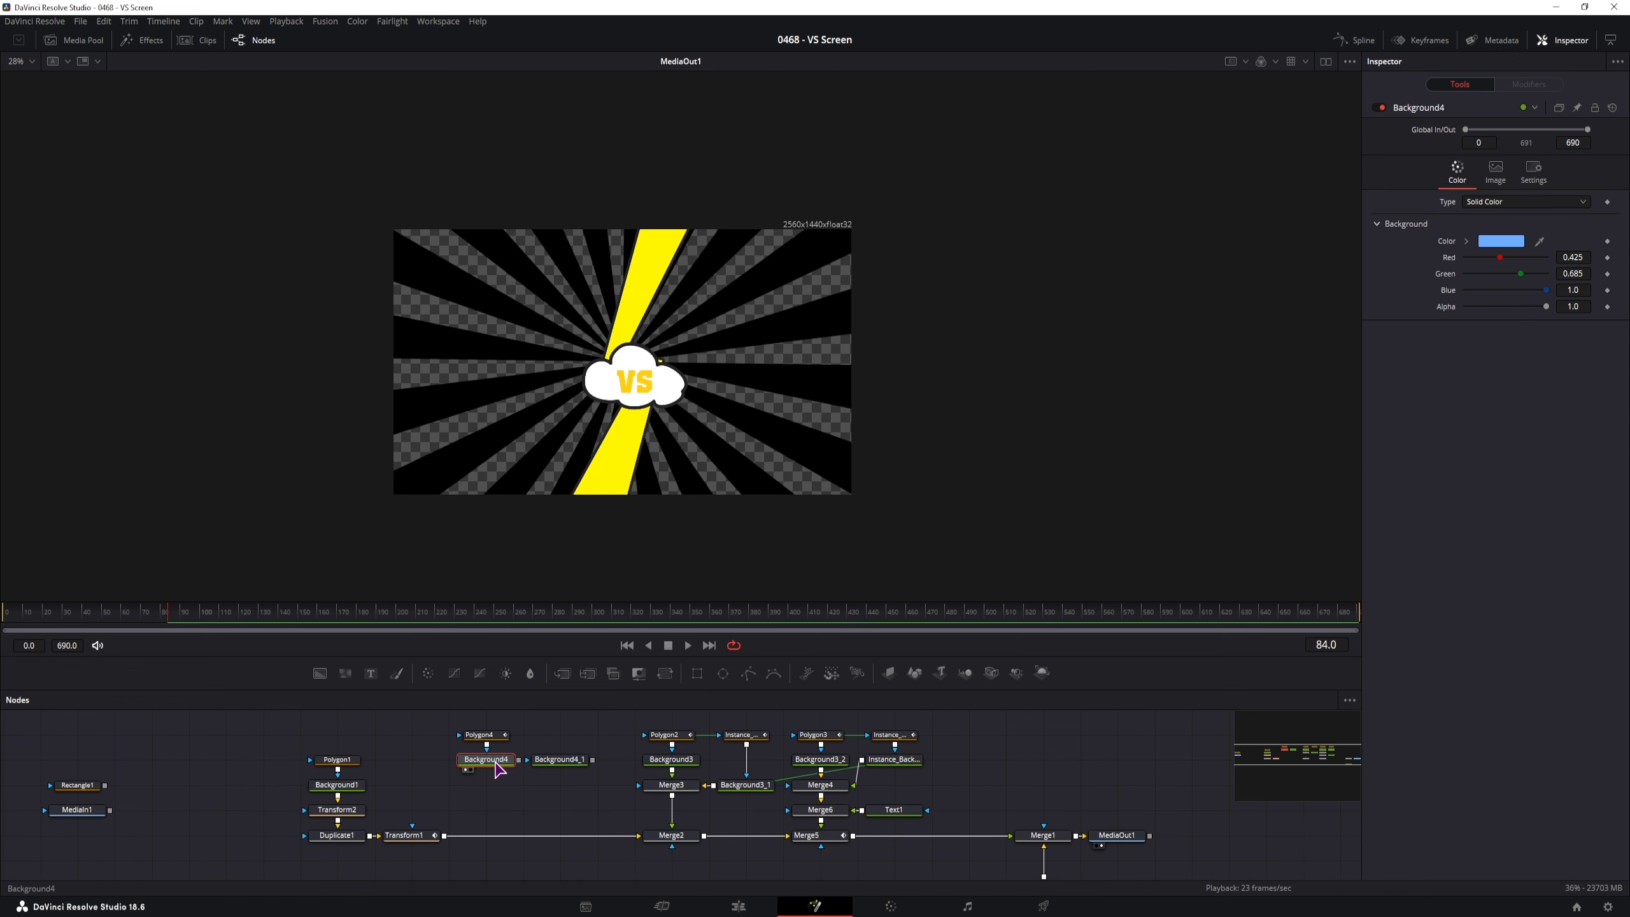
key(1)
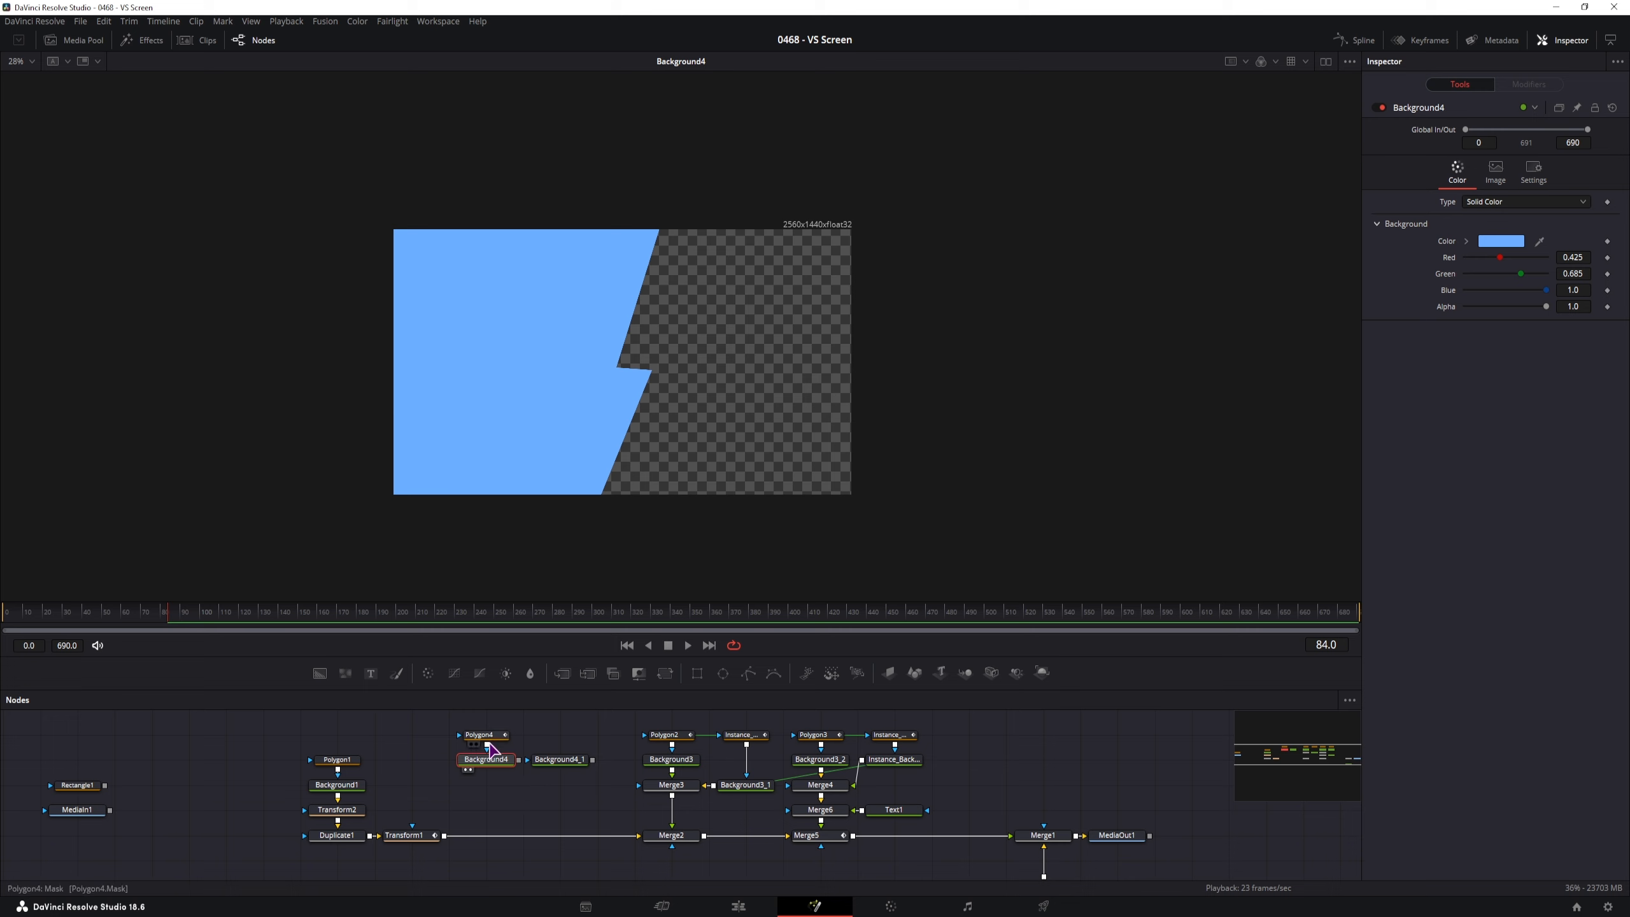
Connect the polygon to the red background's mask and invert it so red fills the right side
drag(487, 745, 531, 760)
click(546, 759)
key(1)
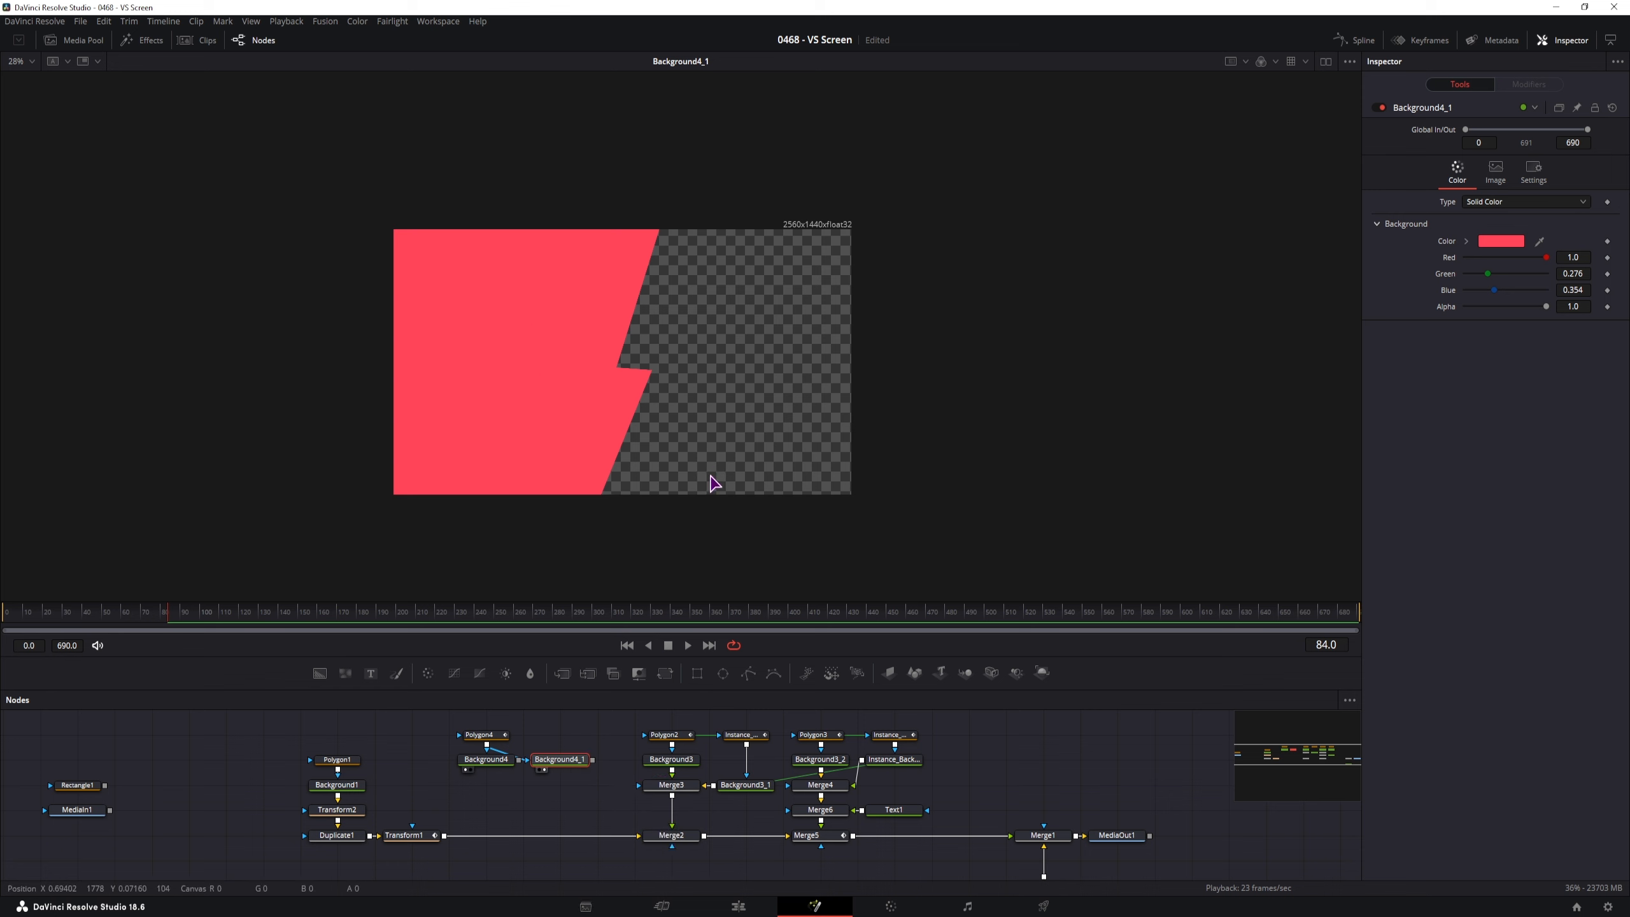
click(1534, 172)
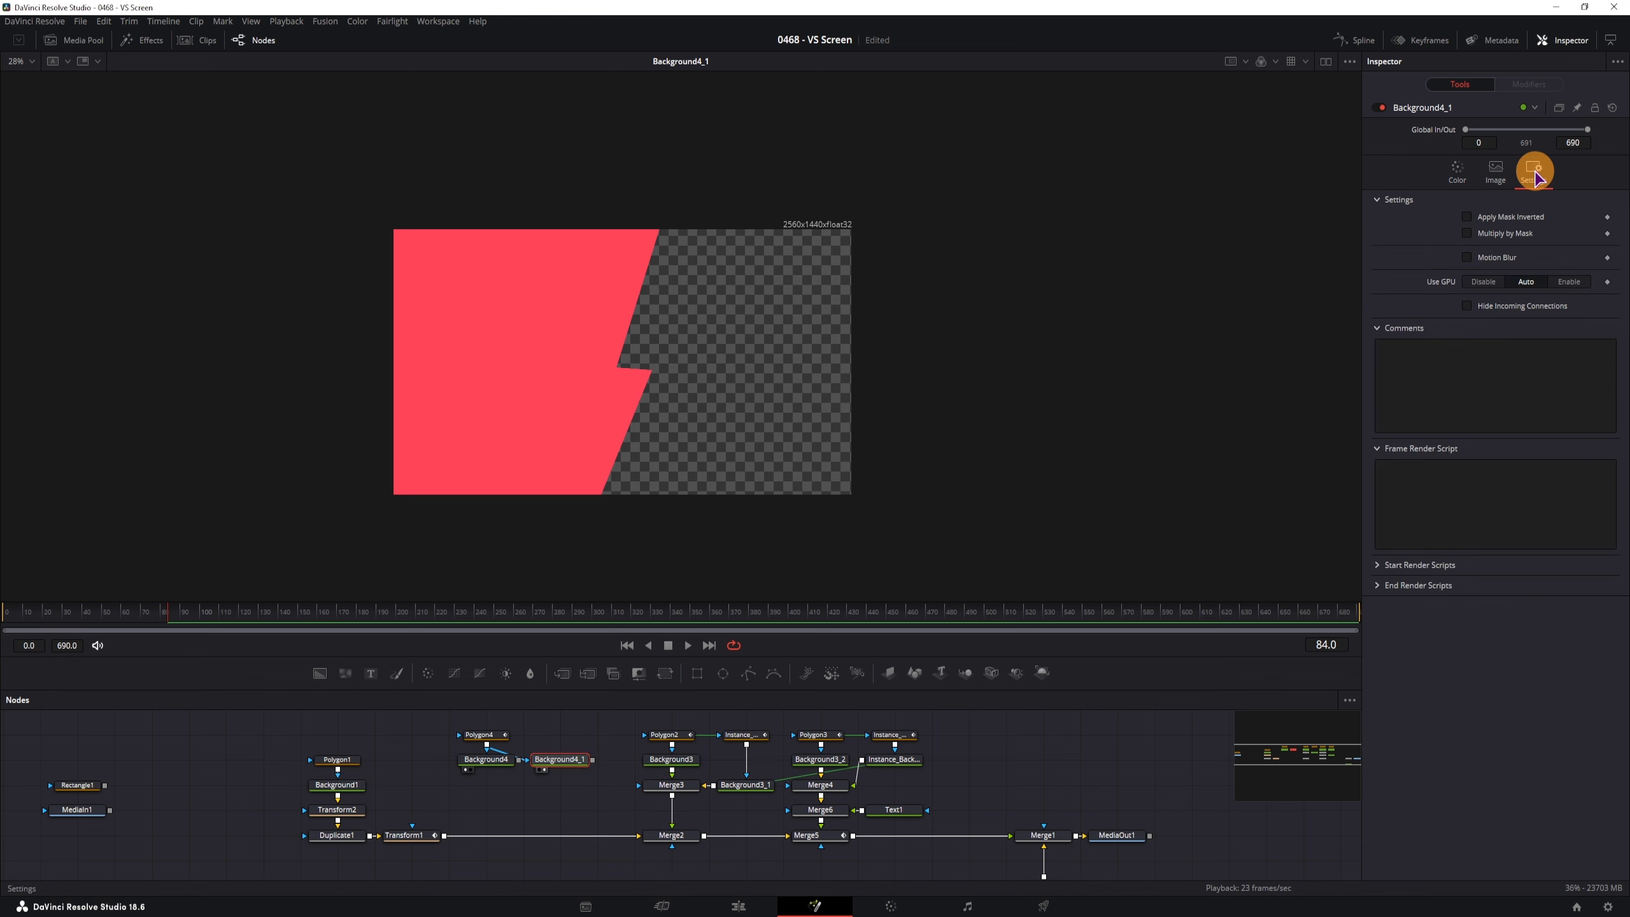
click(1469, 218)
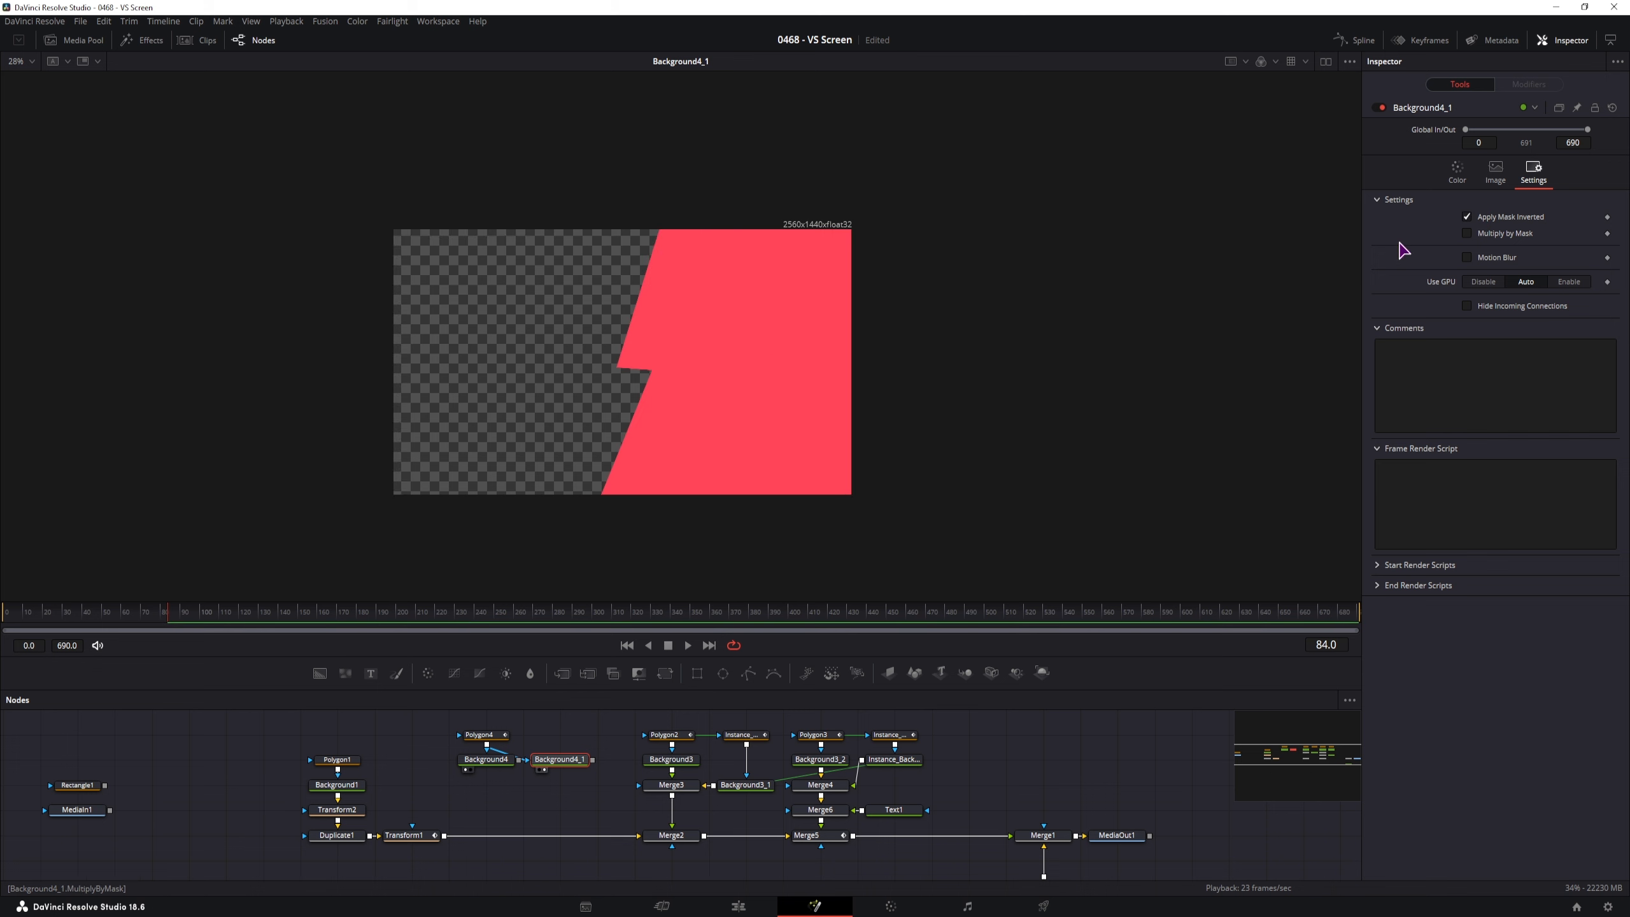
Combine the blue and red backgrounds in a new Merge7 node, red as foreground
click(564, 705)
click(486, 786)
drag(518, 760, 487, 778)
drag(590, 761, 552, 792)
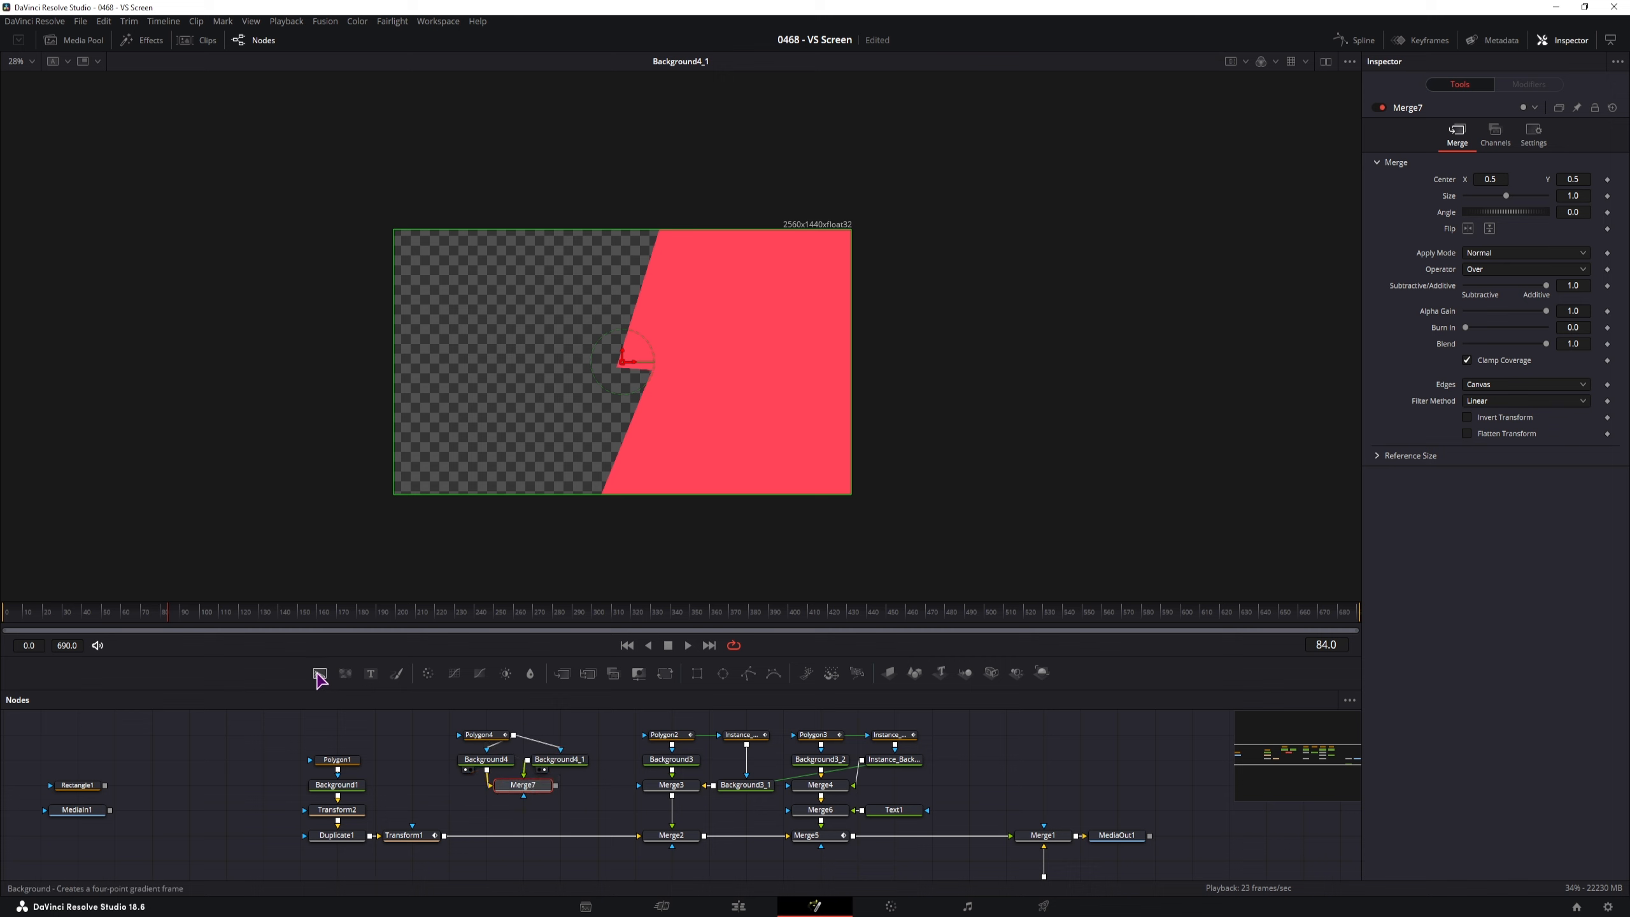
Insert Merge8 on the Transform1→Merge2 link, fed by Merge7, and check the final Merge1 composite
drag(319, 675, 523, 835)
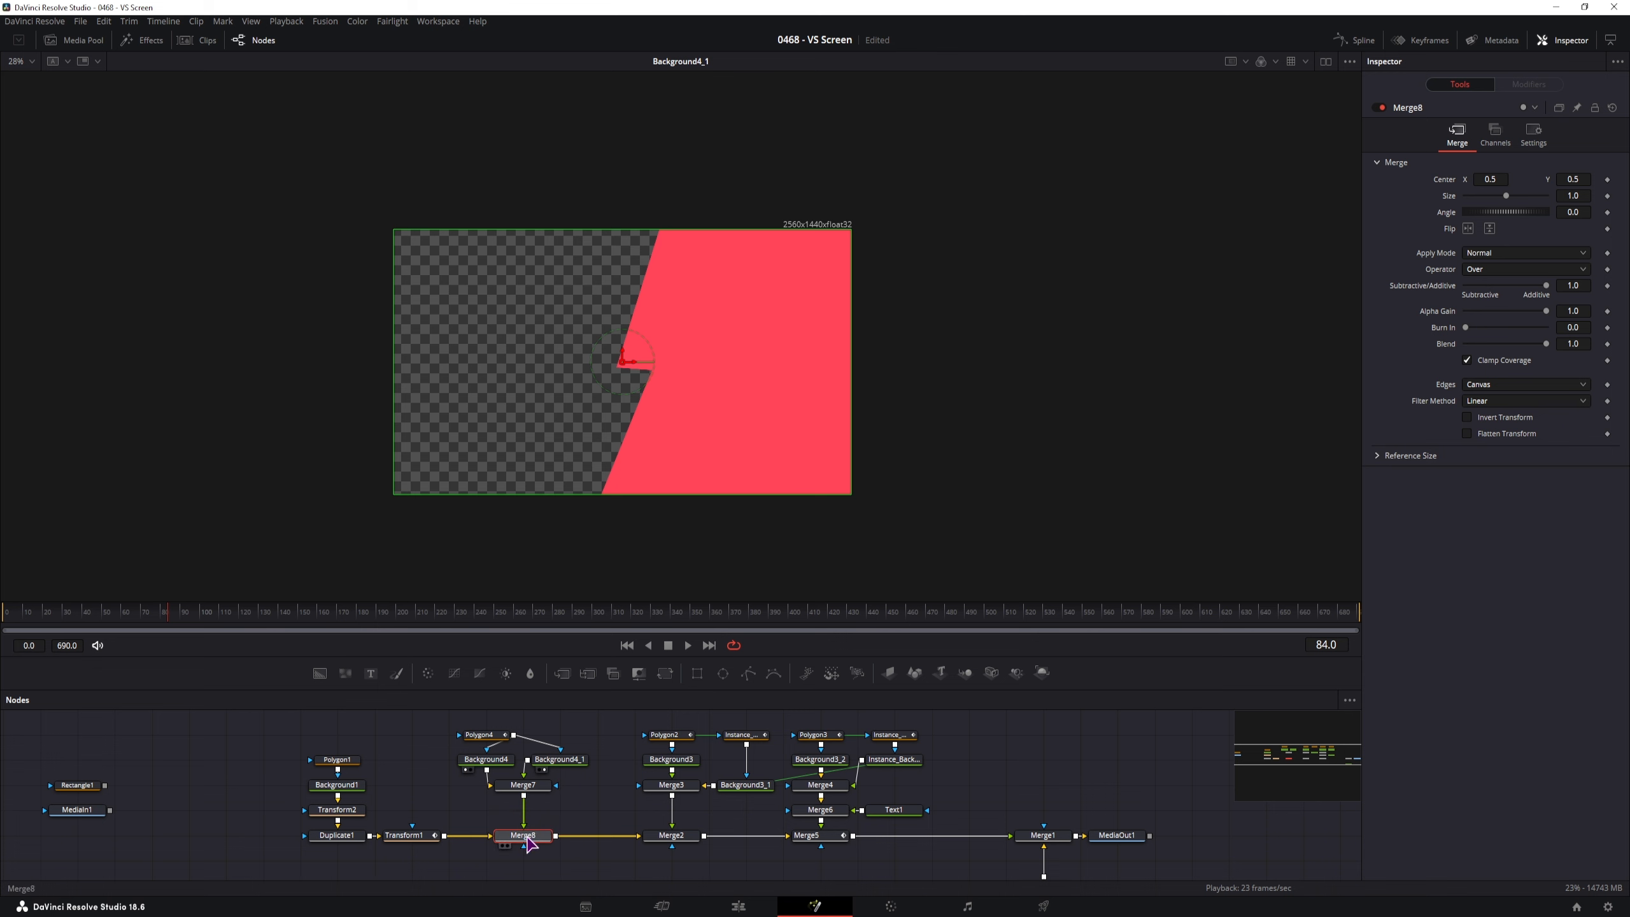
key(1)
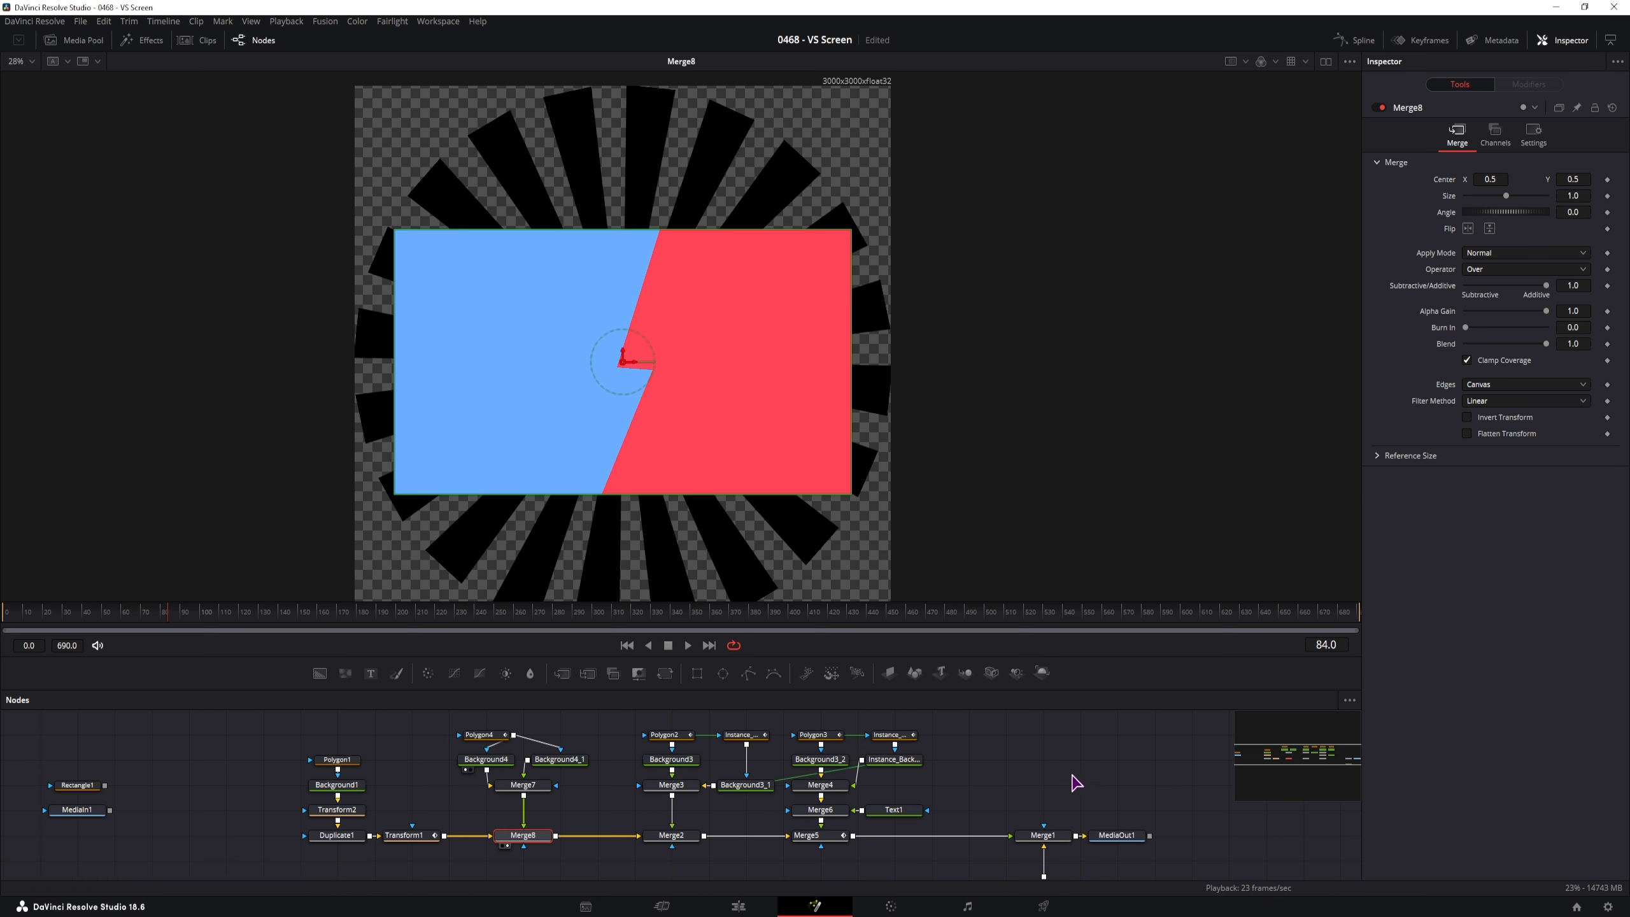
scroll(1059, 784, down, 2)
click(1035, 800)
key(1)
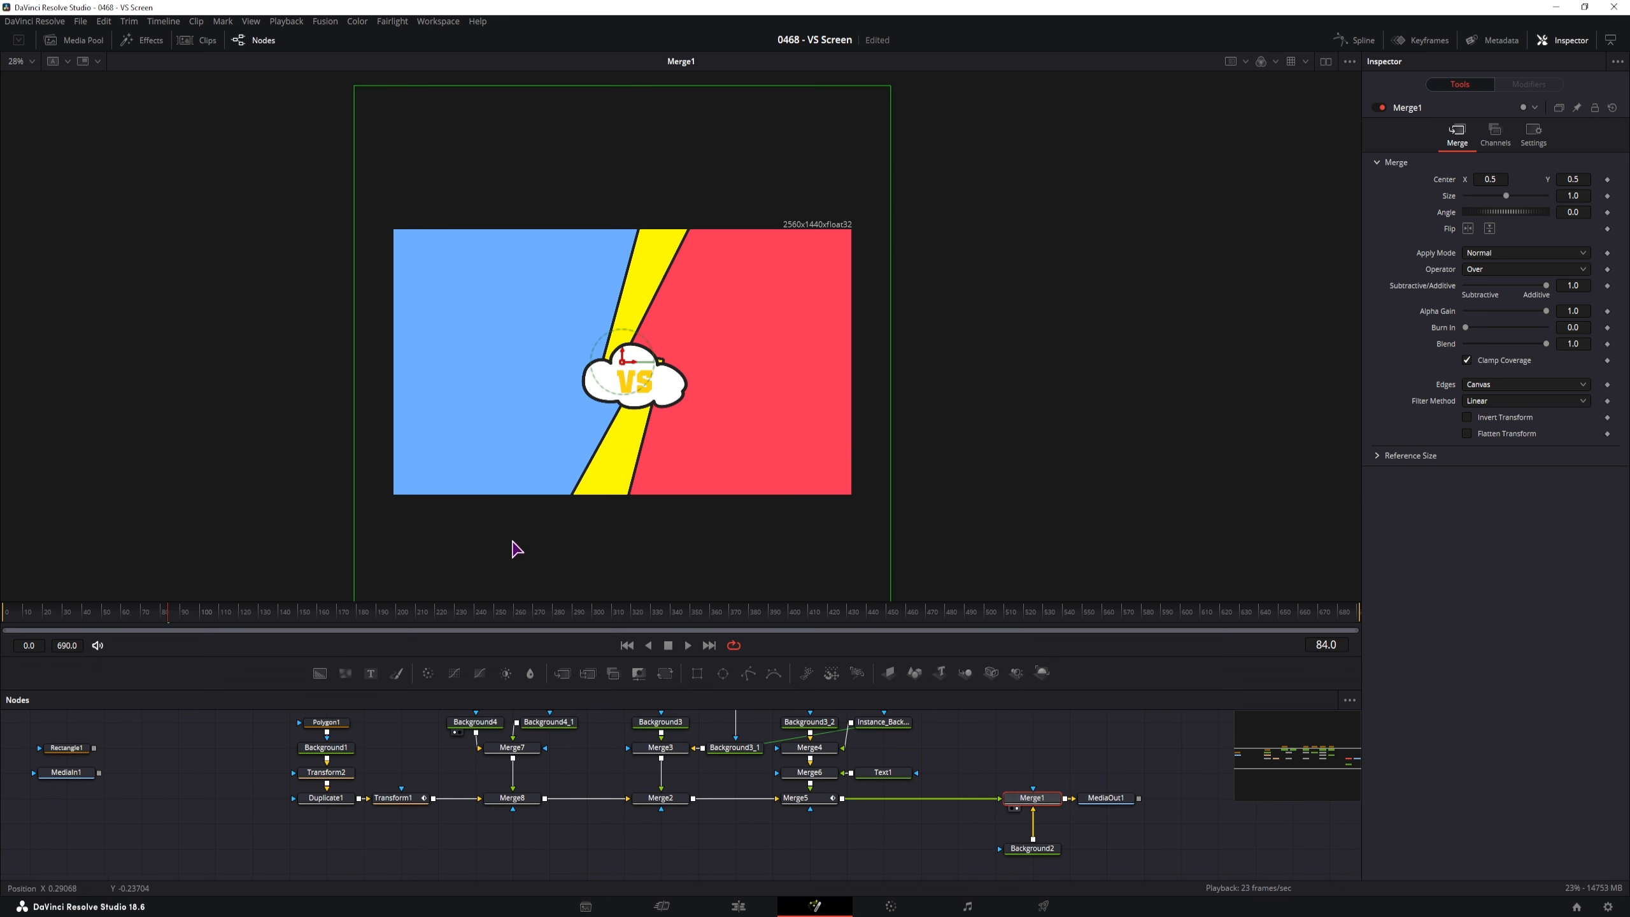
click(523, 811)
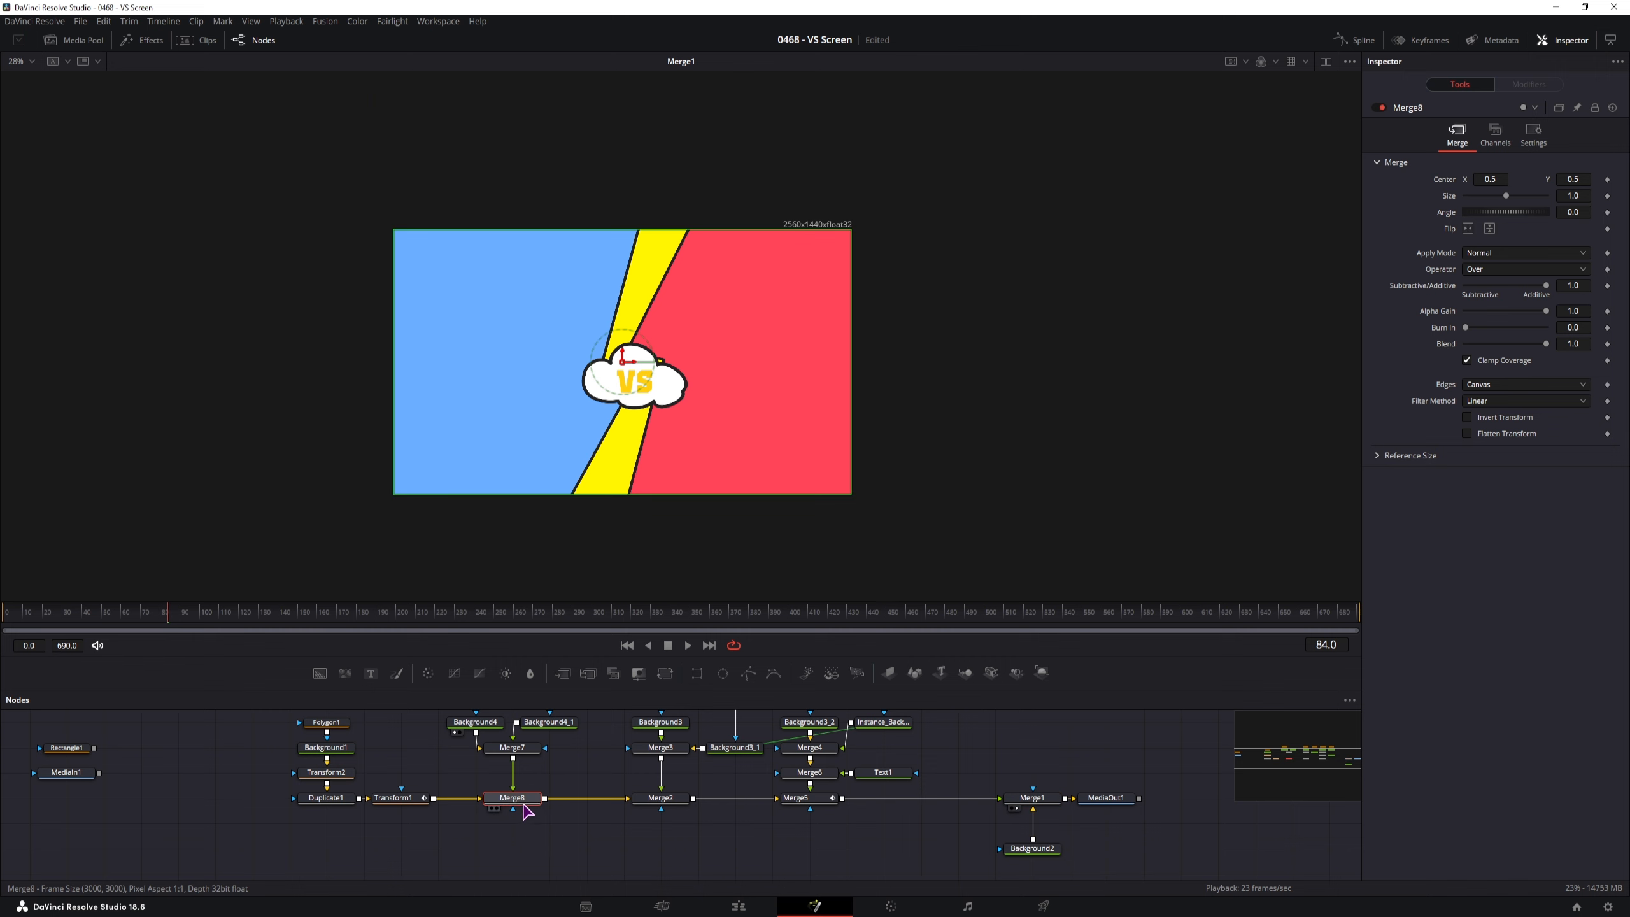
Set Merge8's Apply Mode to Screen after trying Dissolve, Linear Burn, Darker Color and Hypotenuse
key(ctrl+f)
click(1495, 253)
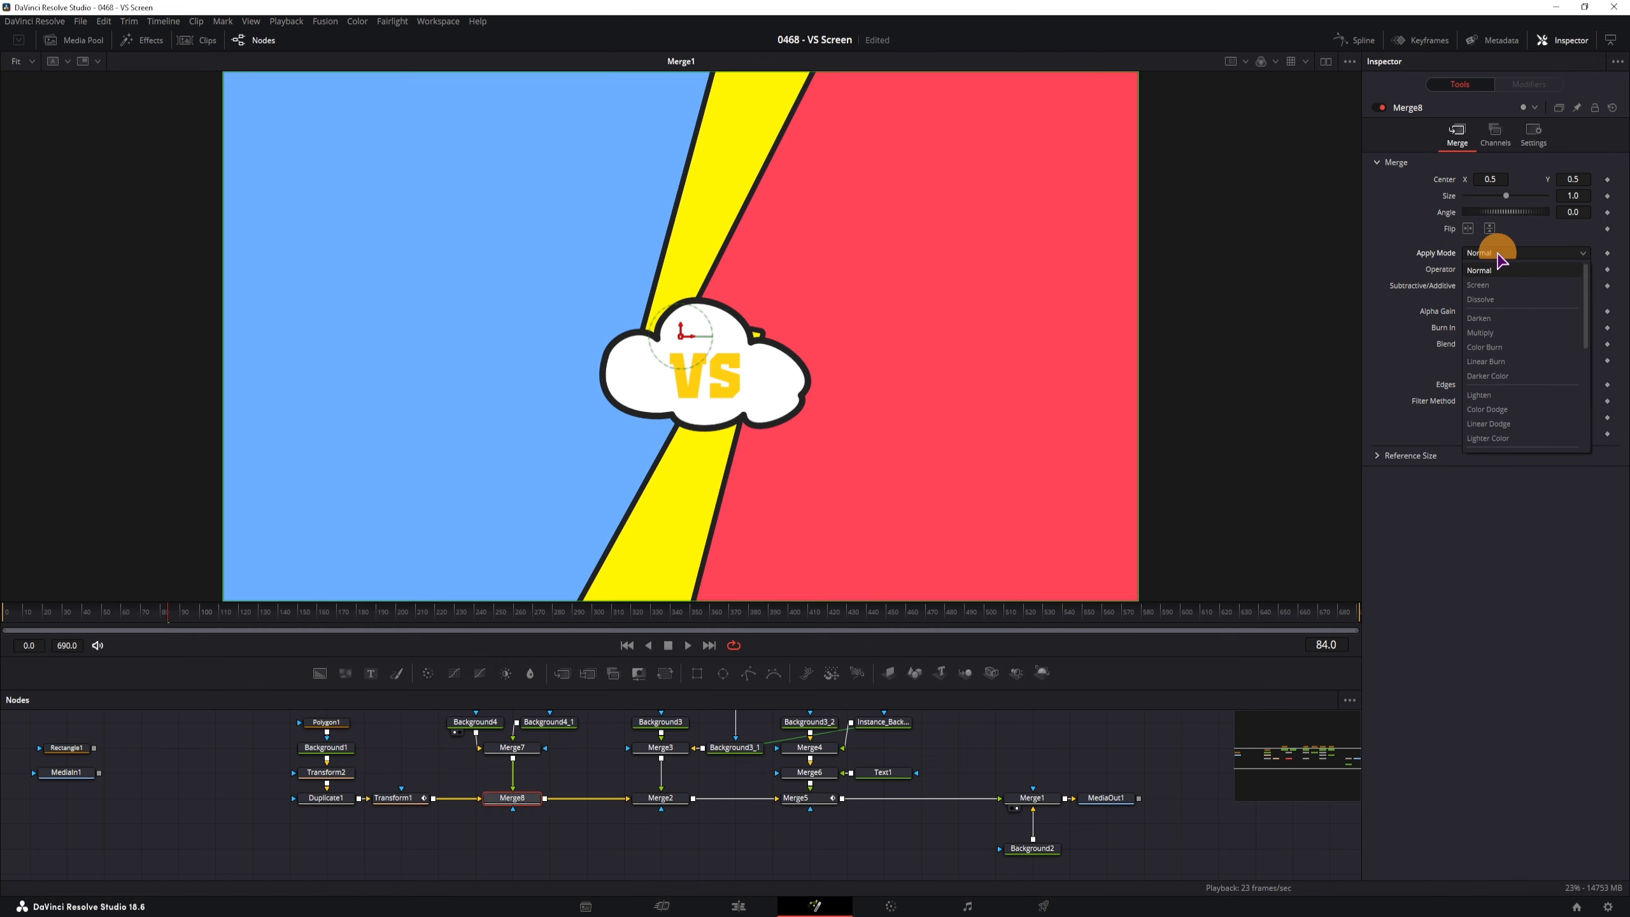
click(1488, 284)
click(1495, 252)
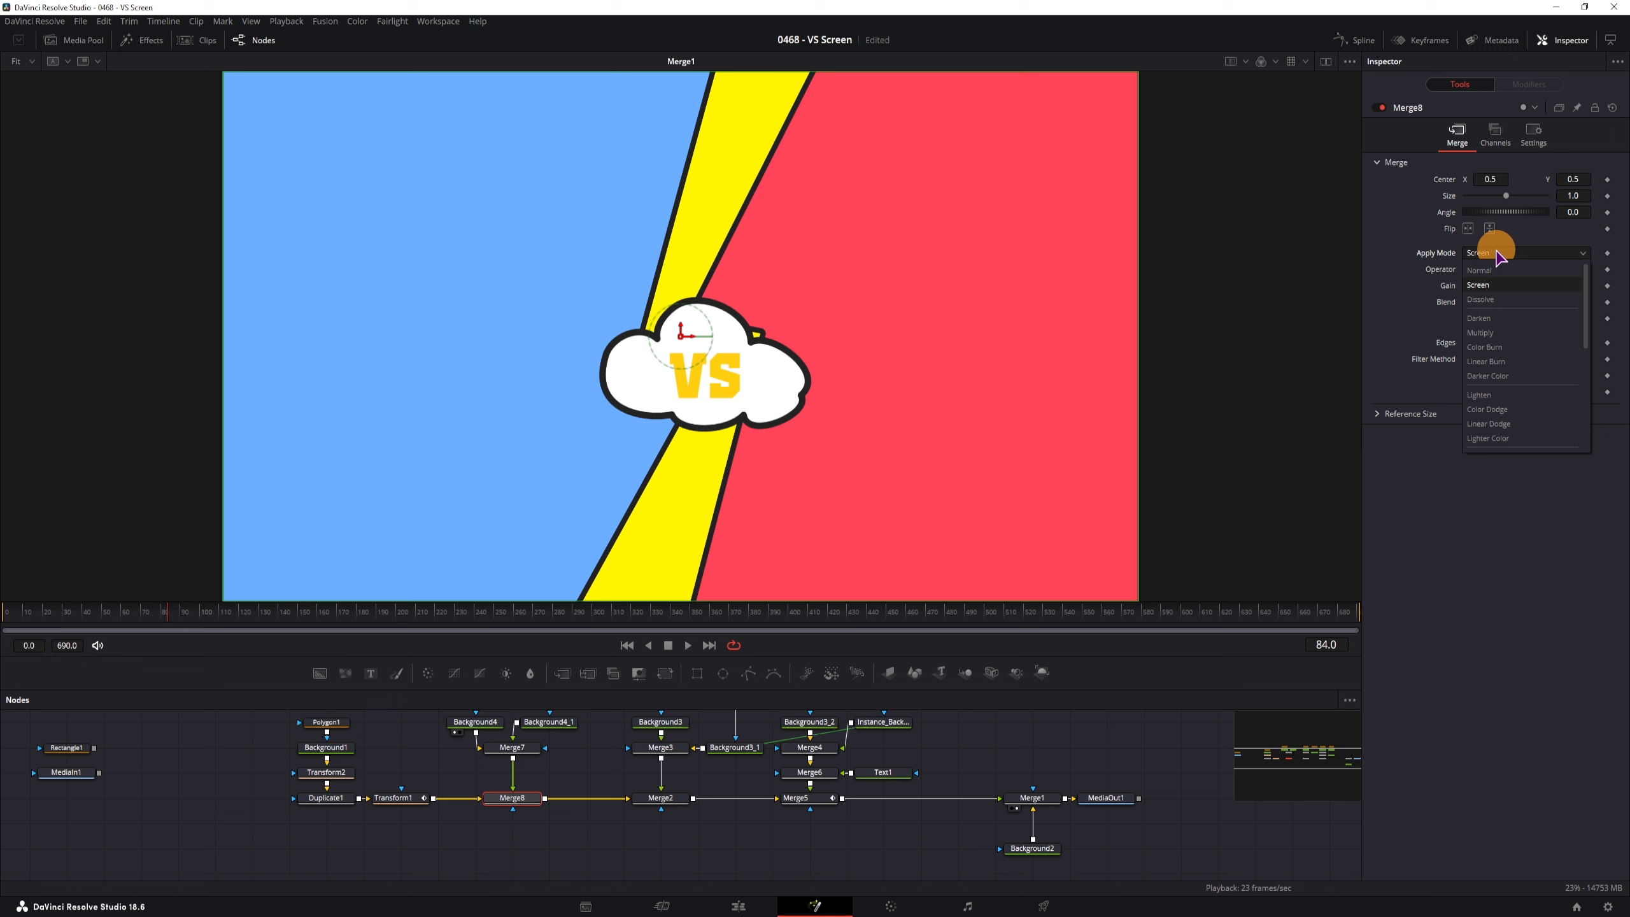
click(1487, 299)
click(1495, 252)
click(1498, 315)
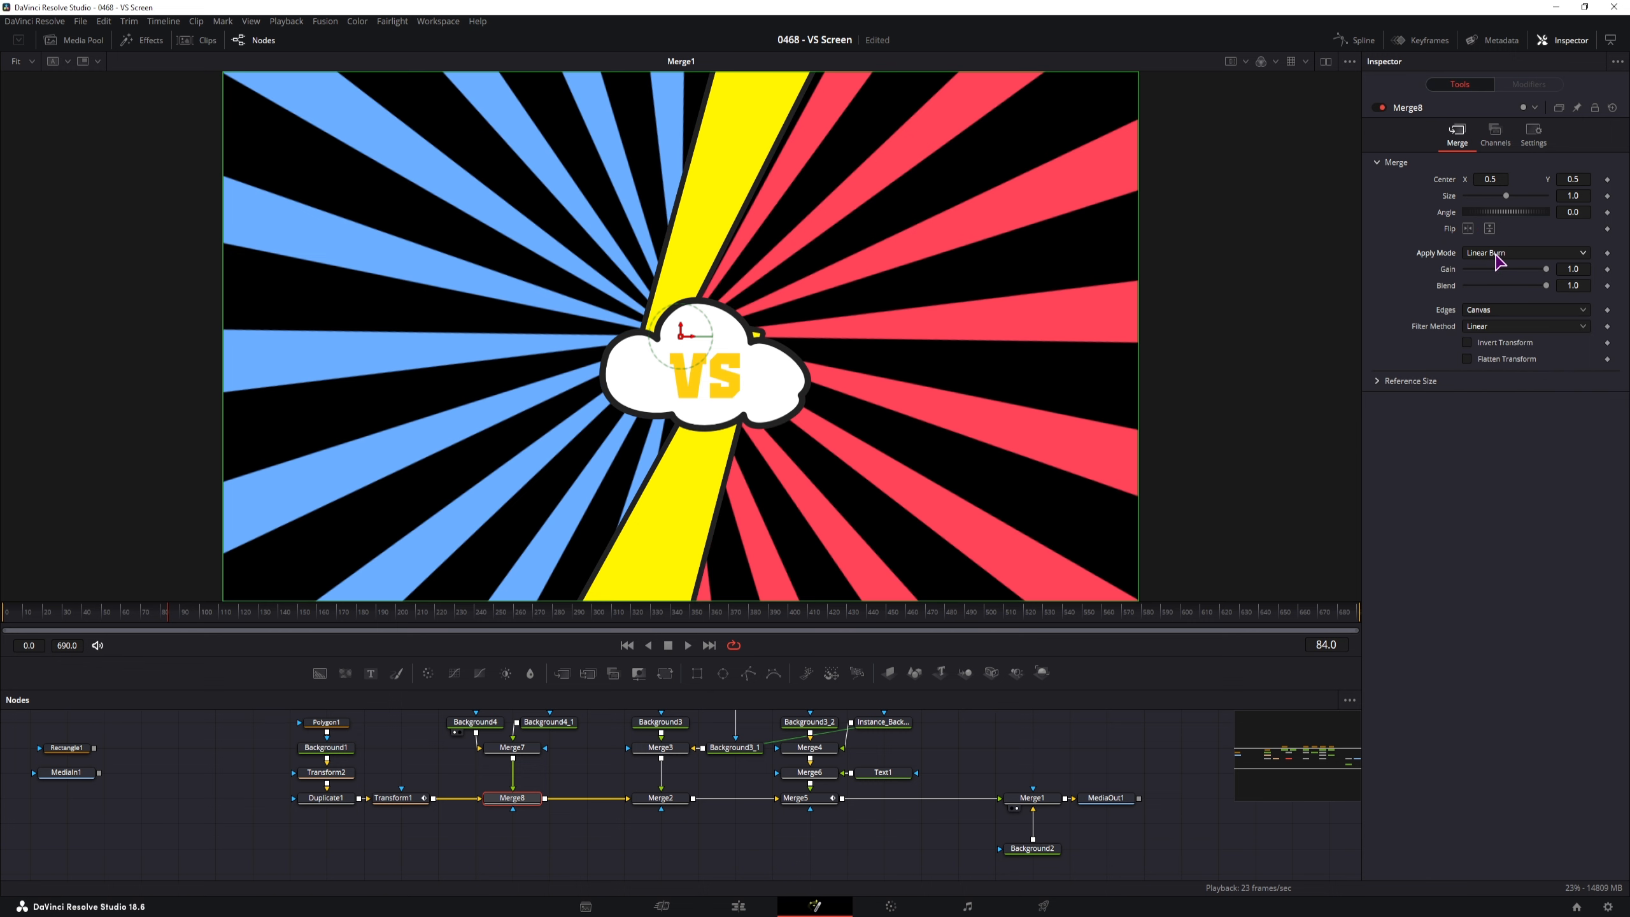
click(1497, 253)
click(1488, 378)
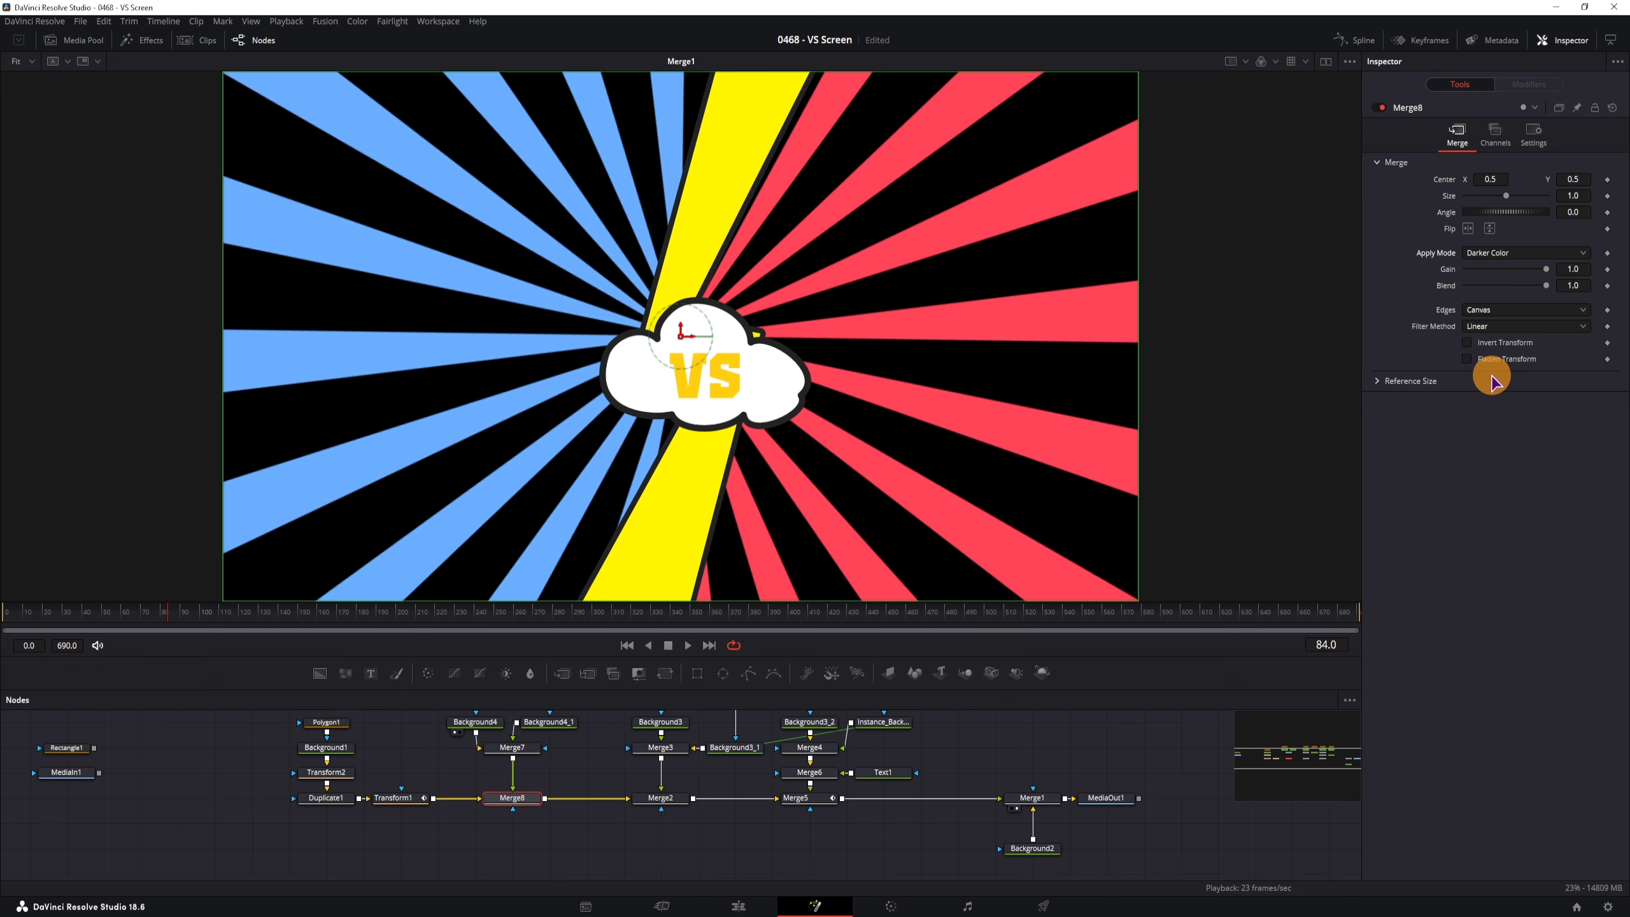
click(1515, 253)
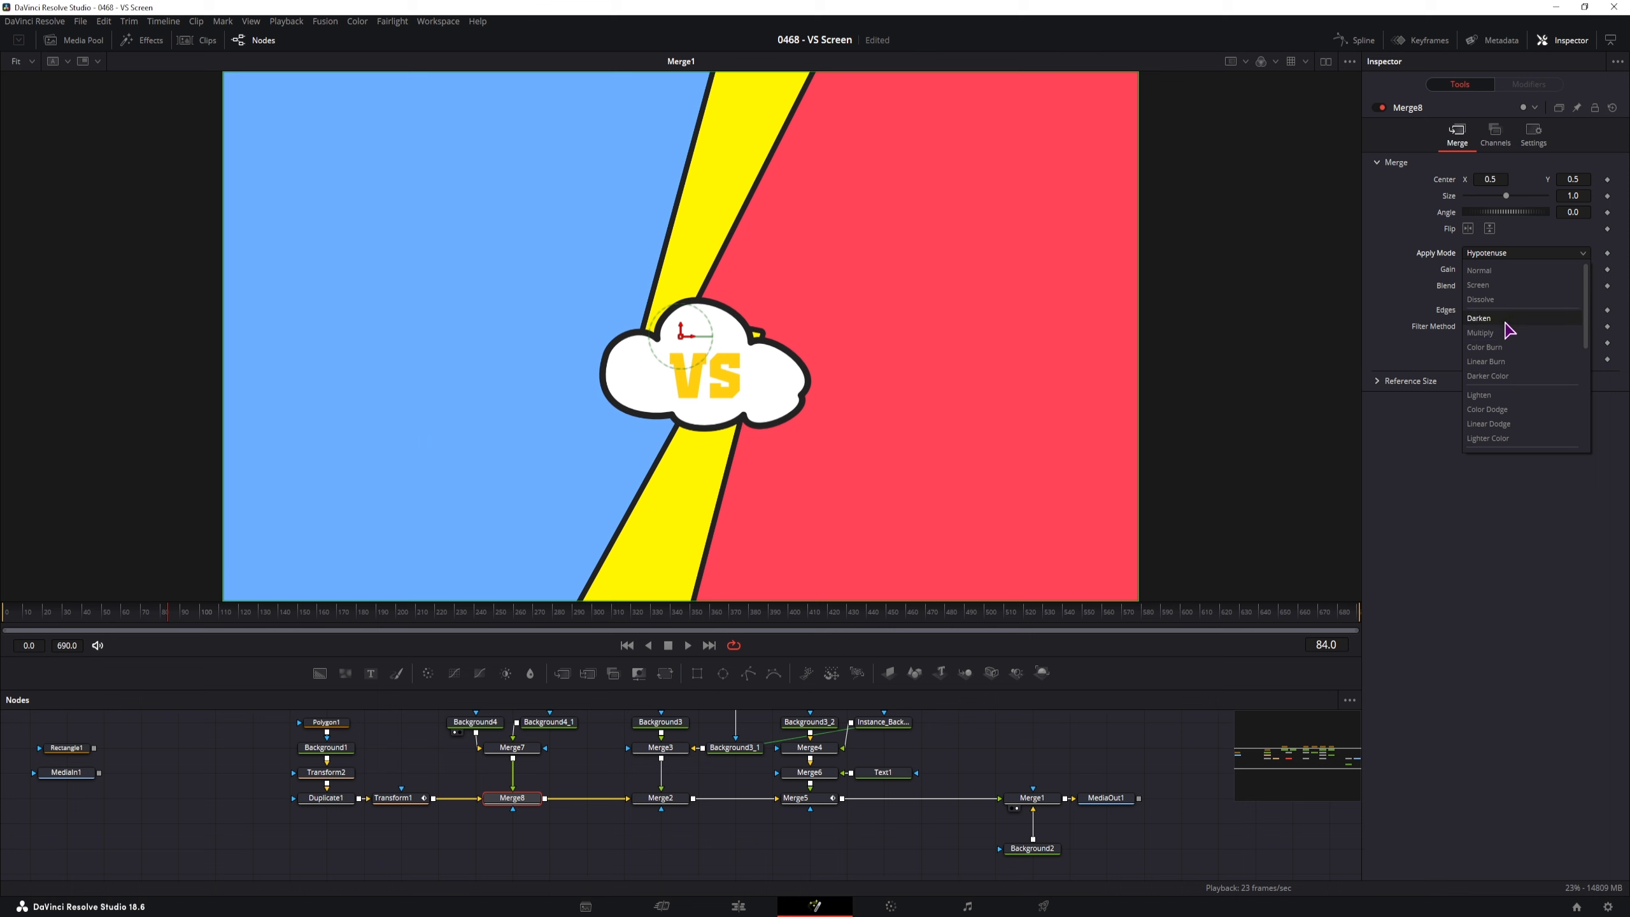
click(1479, 285)
Raise the Green value of Background1's colour behind the sunburst rays
drag(411, 774, 403, 794)
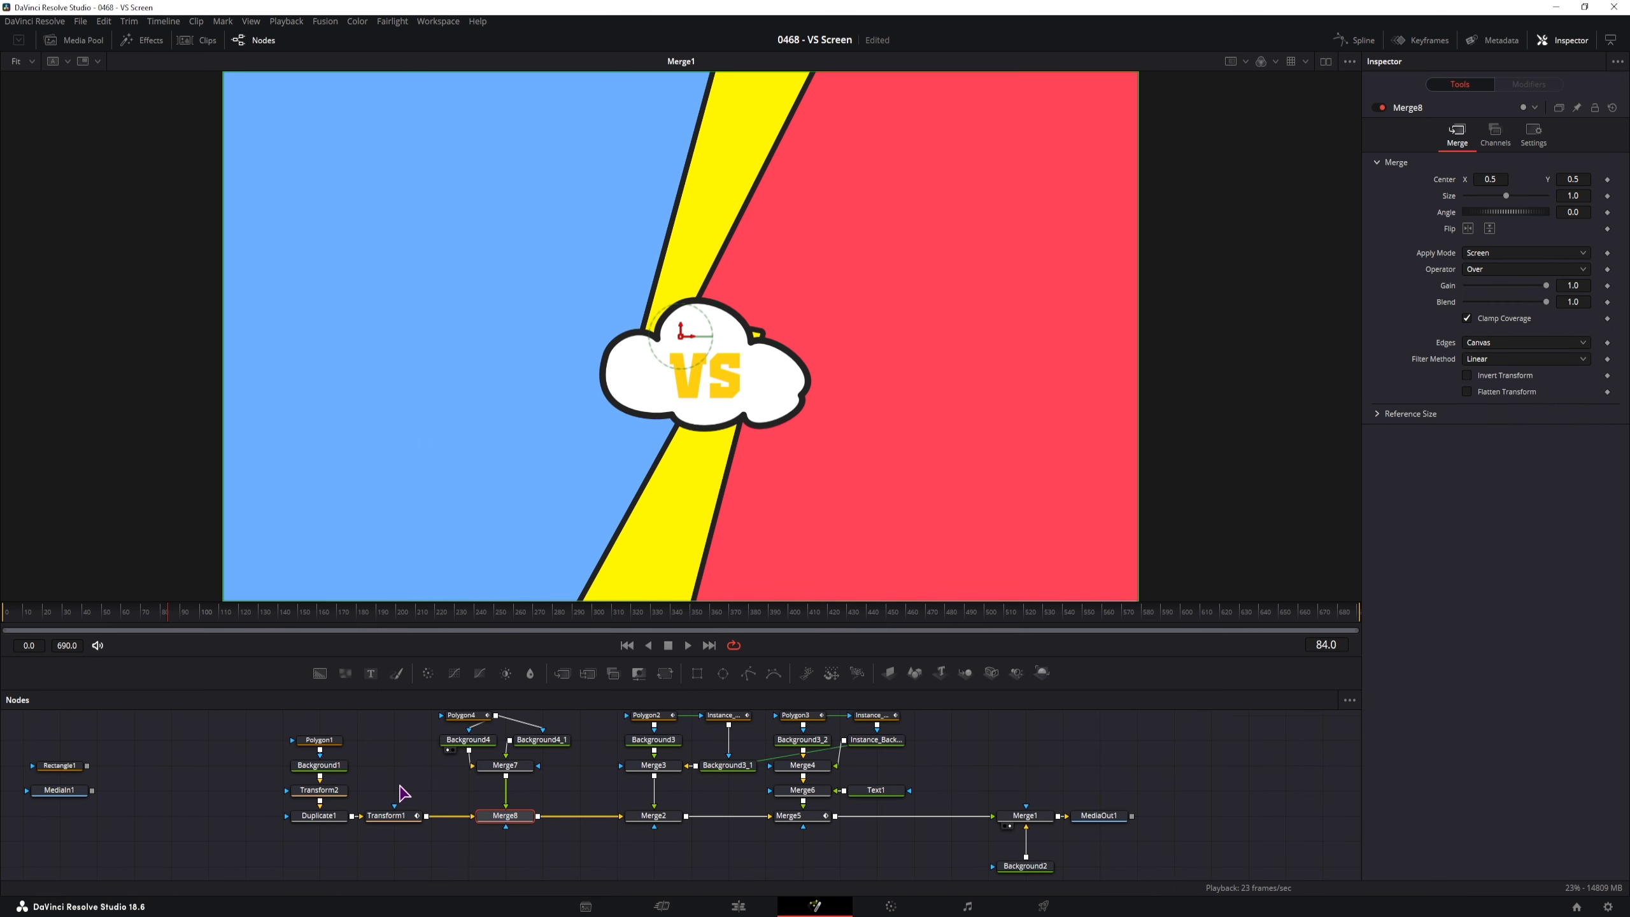
click(327, 766)
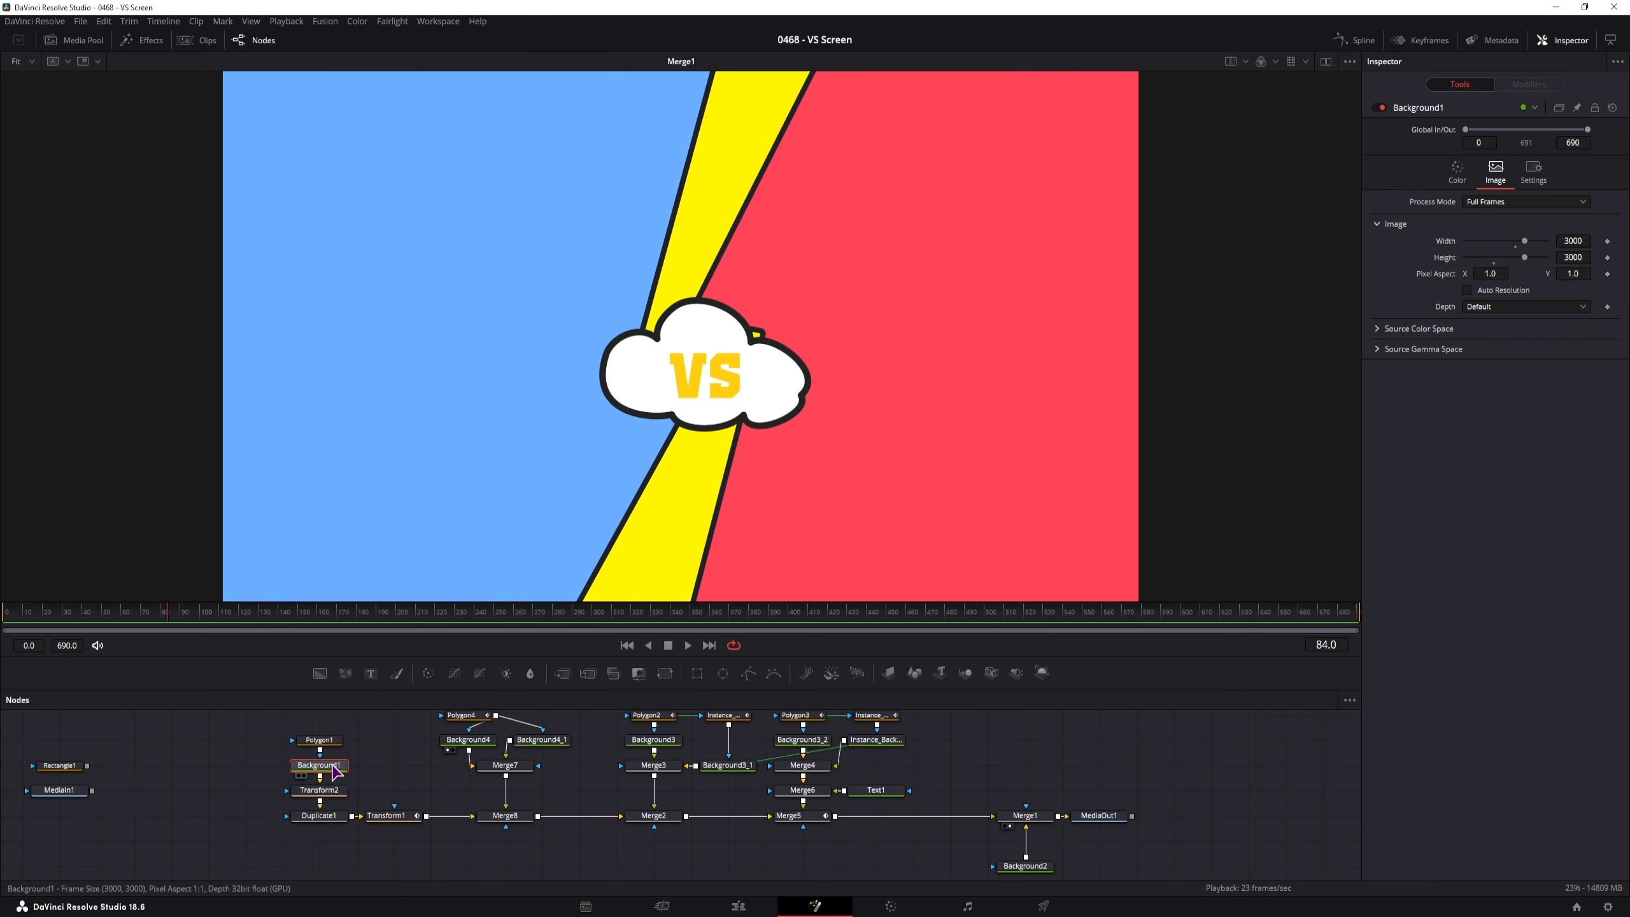
click(1460, 177)
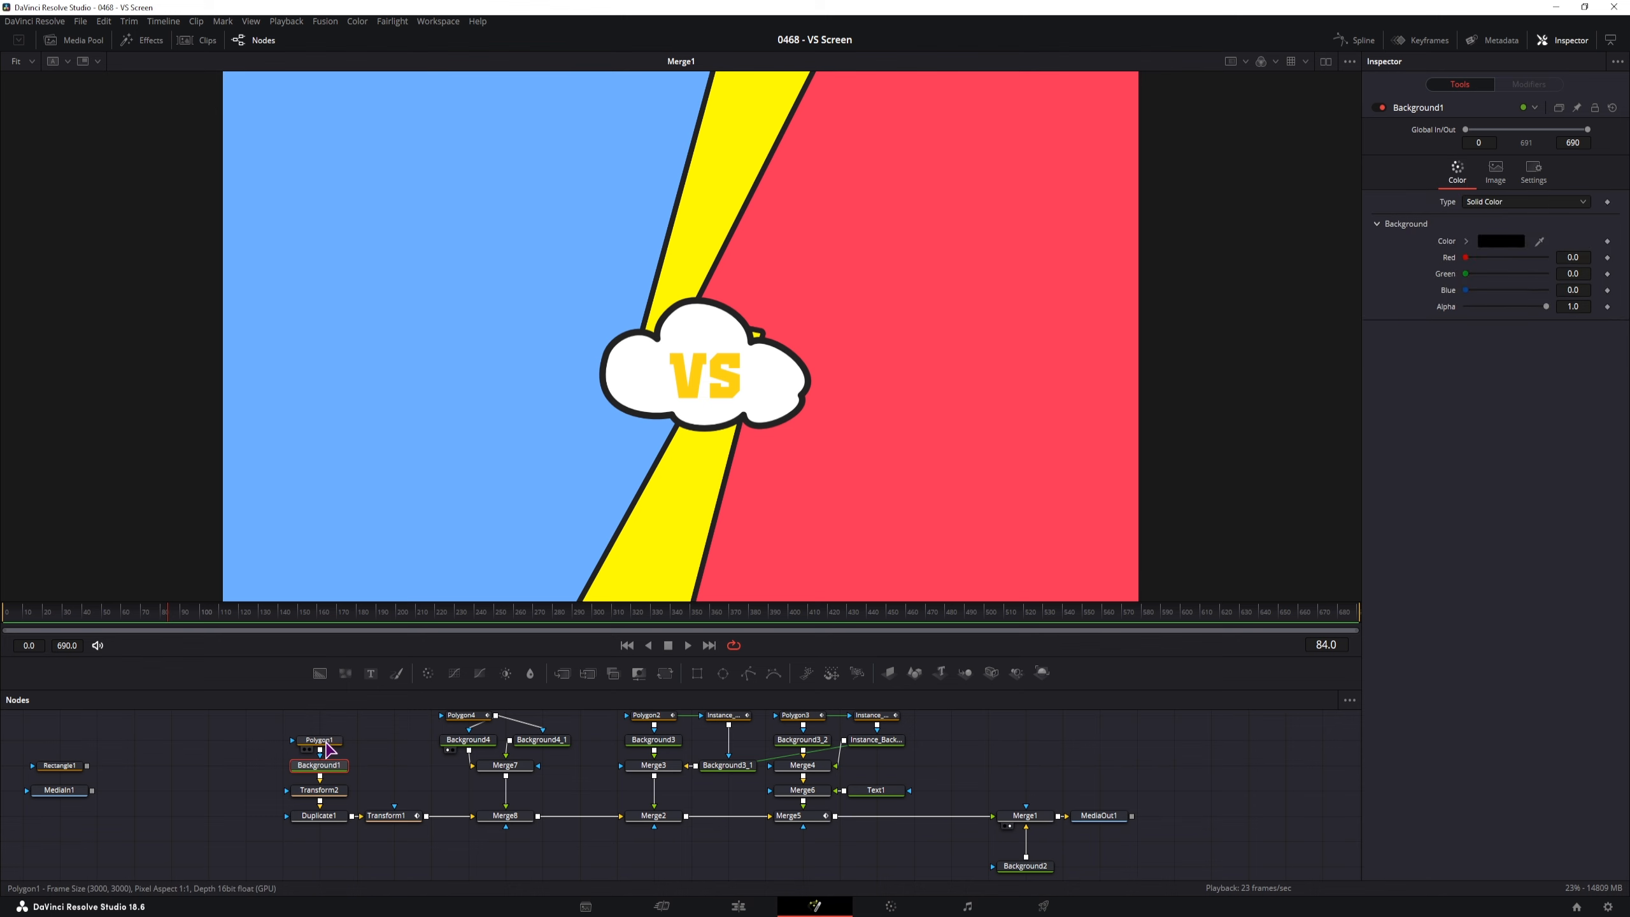
drag(1466, 274, 1580, 260)
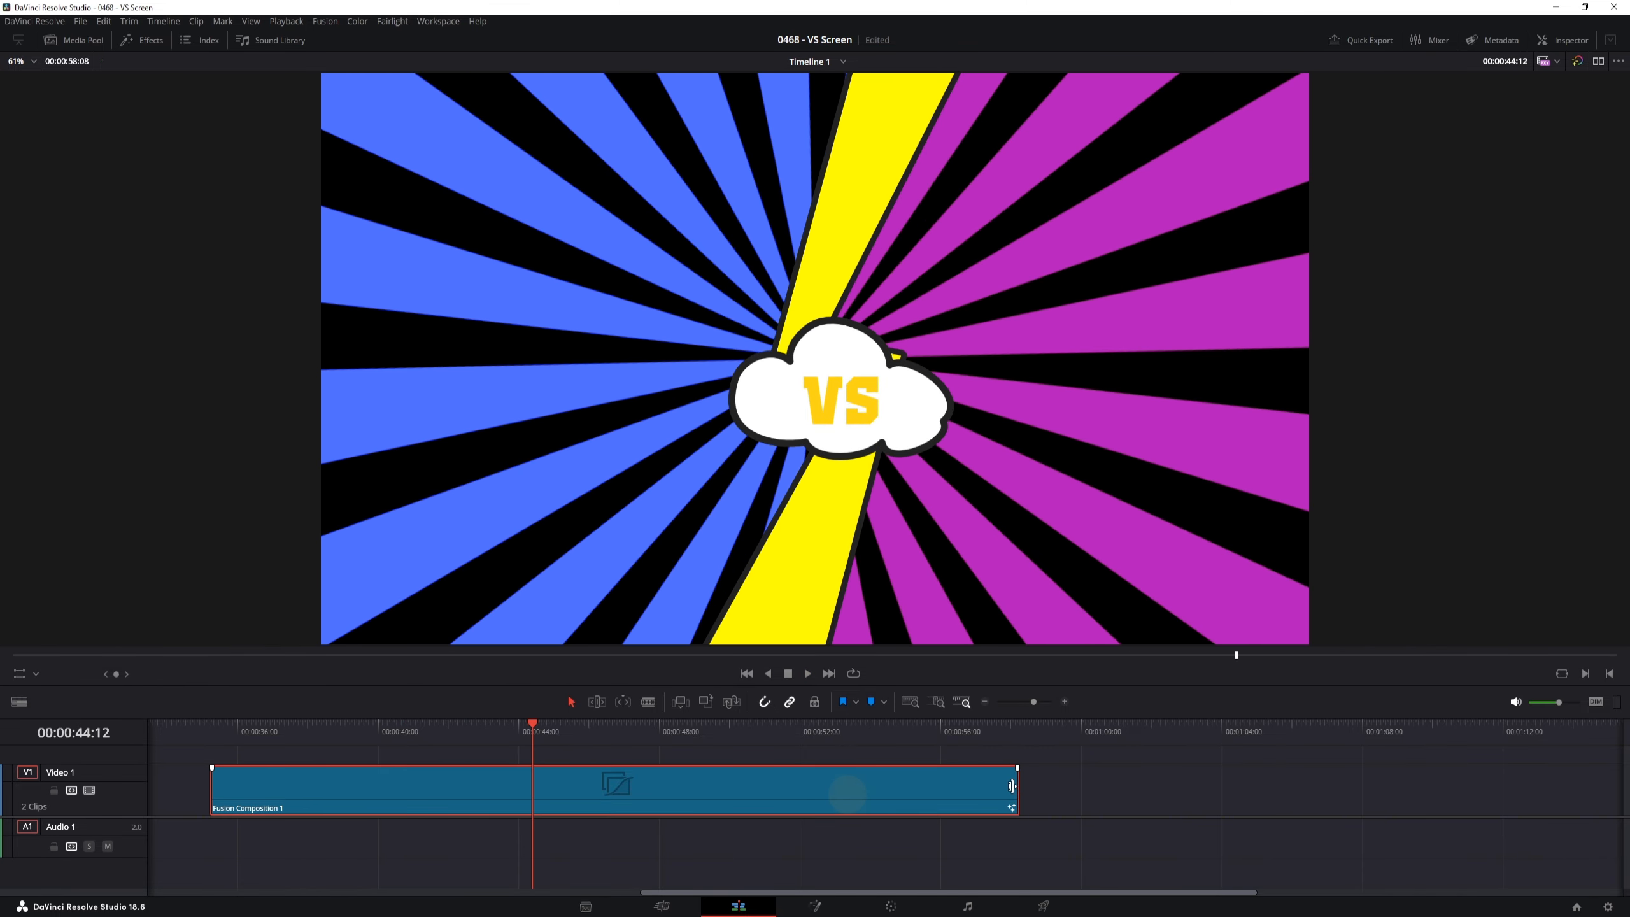
Extend Fusion Composition 1 to end around 00:01:12 and play it back from about 1:02
drag(1017, 790, 1526, 791)
click(1190, 729)
key(space)
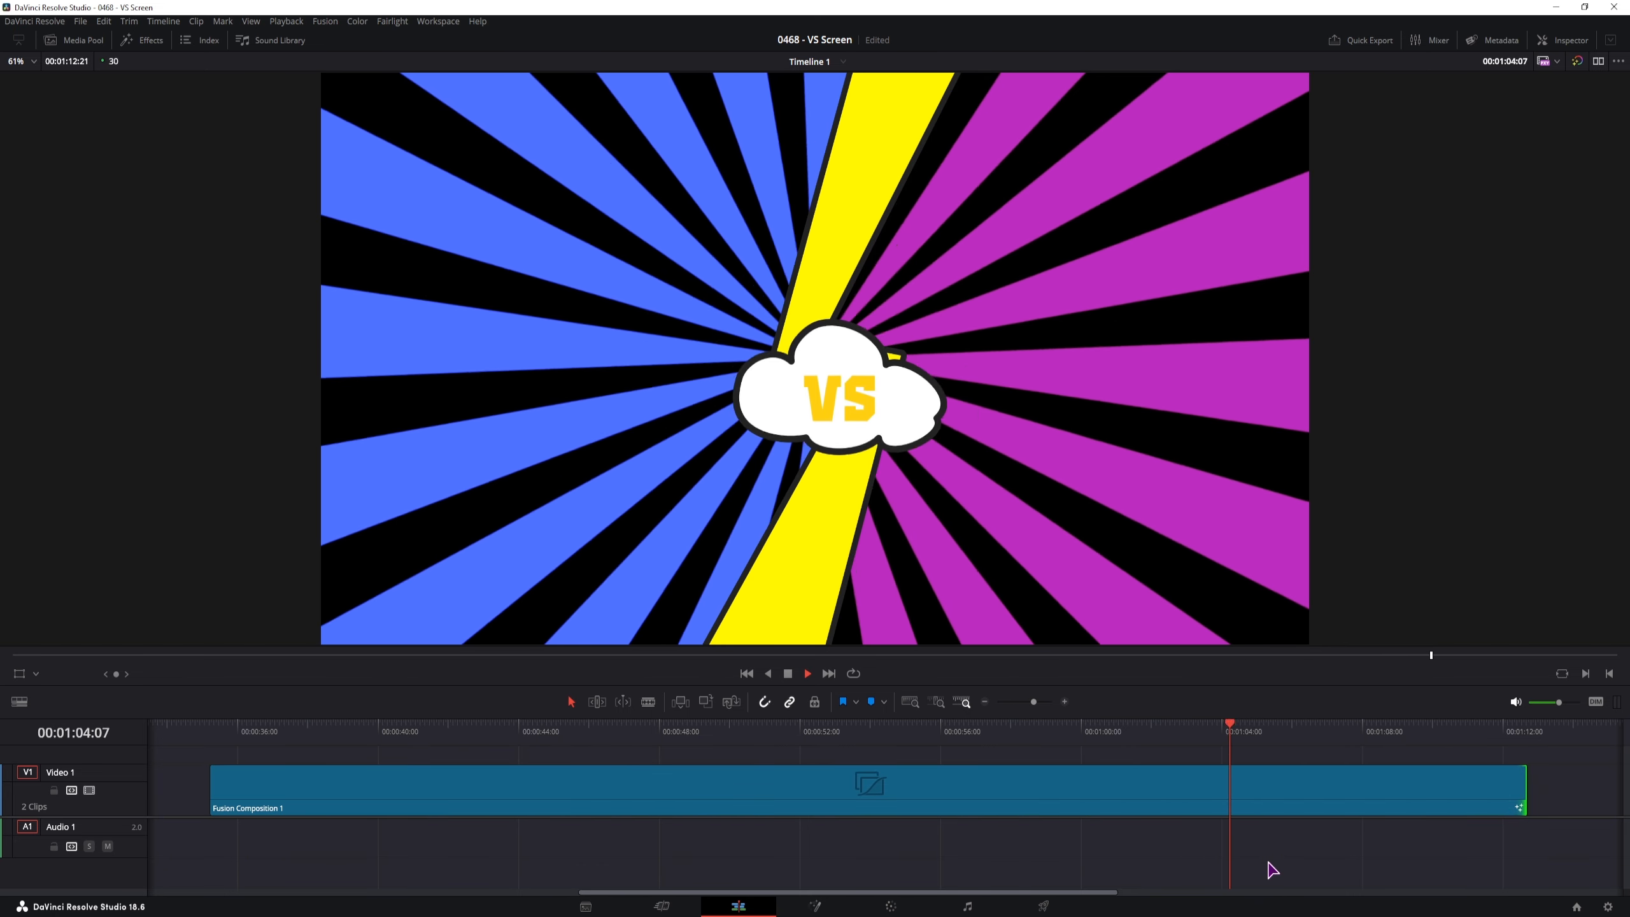